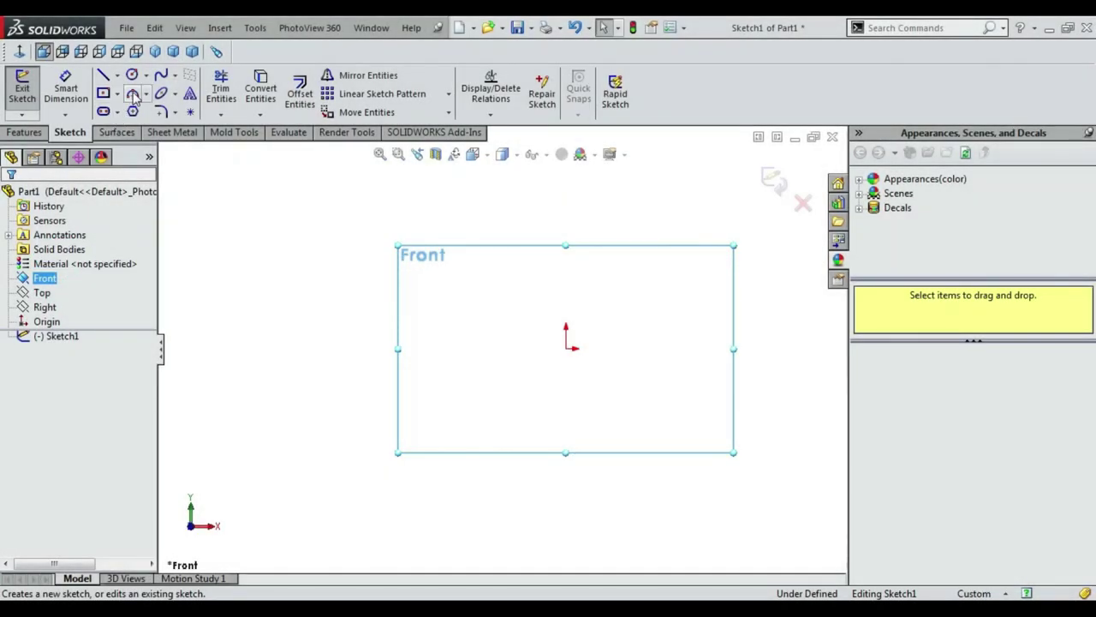
Step: Draw a vertical centerline down to the origin and a horizontal centerline extending left
{"action": "left_click", "coordinate": [118, 76]}
{"action": "left_click", "coordinate": [142, 106]}
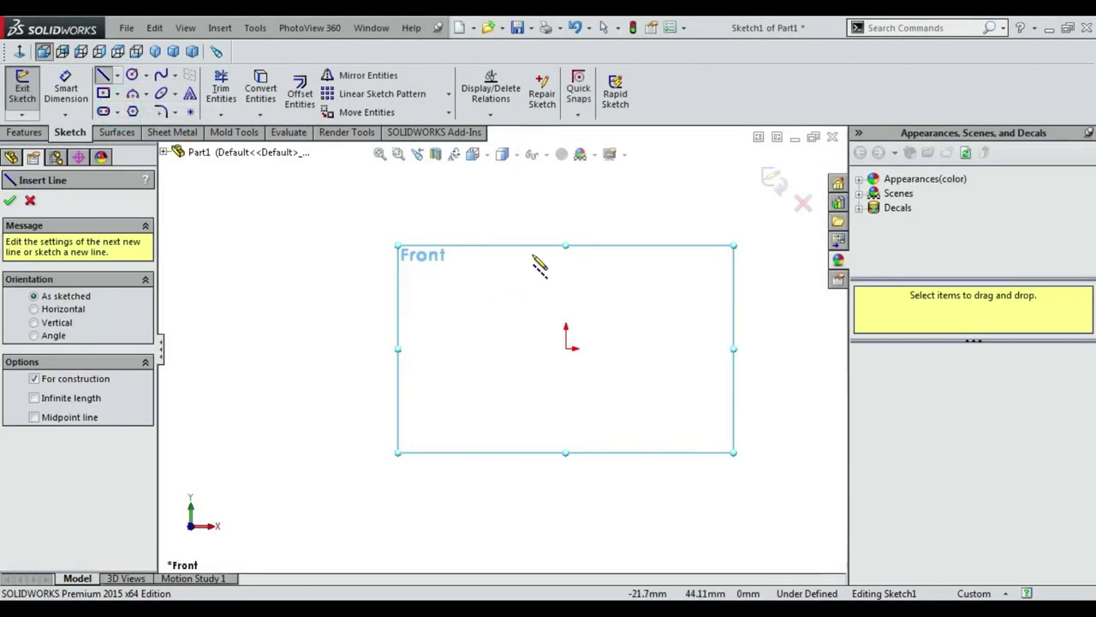
{"action": "left_click", "coordinate": [566, 250]}
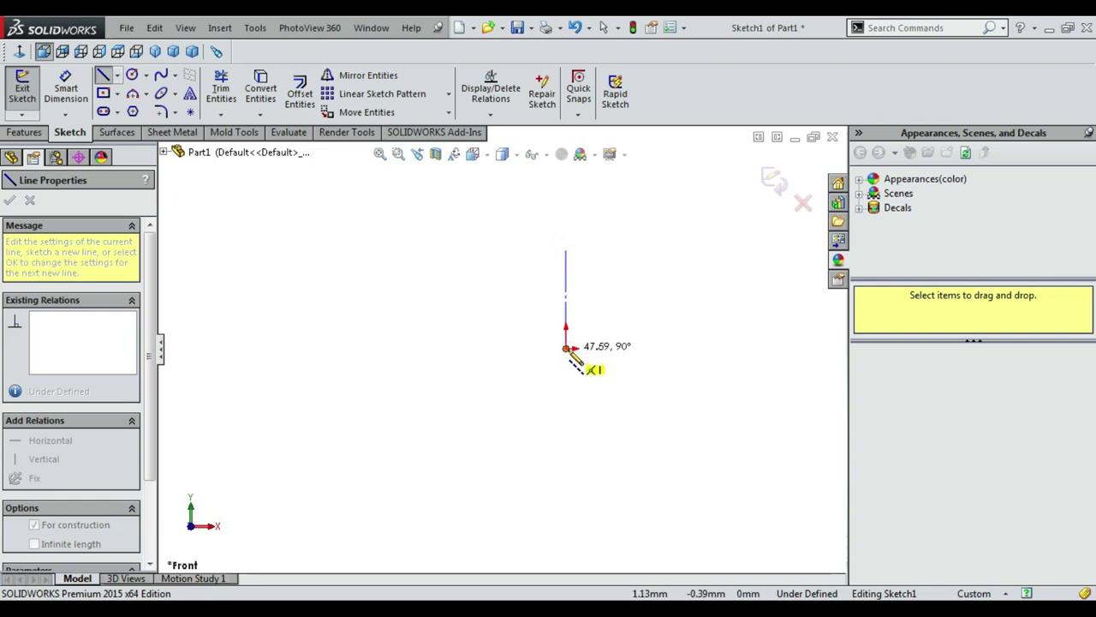
{"action": "left_click", "coordinate": [566, 349]}
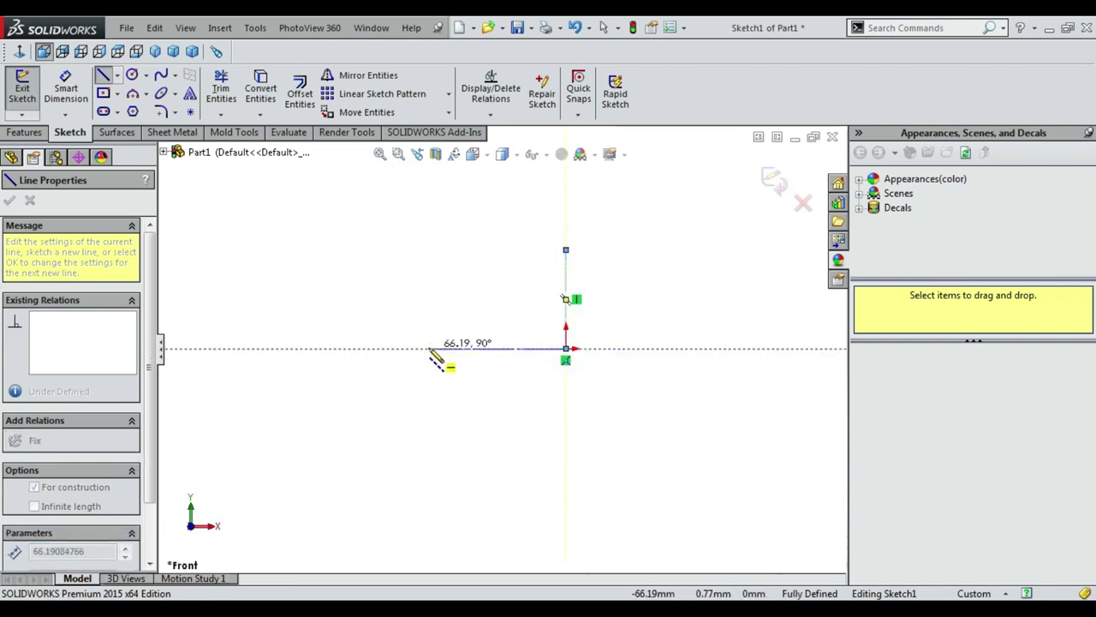
{"action": "left_click", "coordinate": [428, 349]}
{"action": "key", "text": "Escape"}
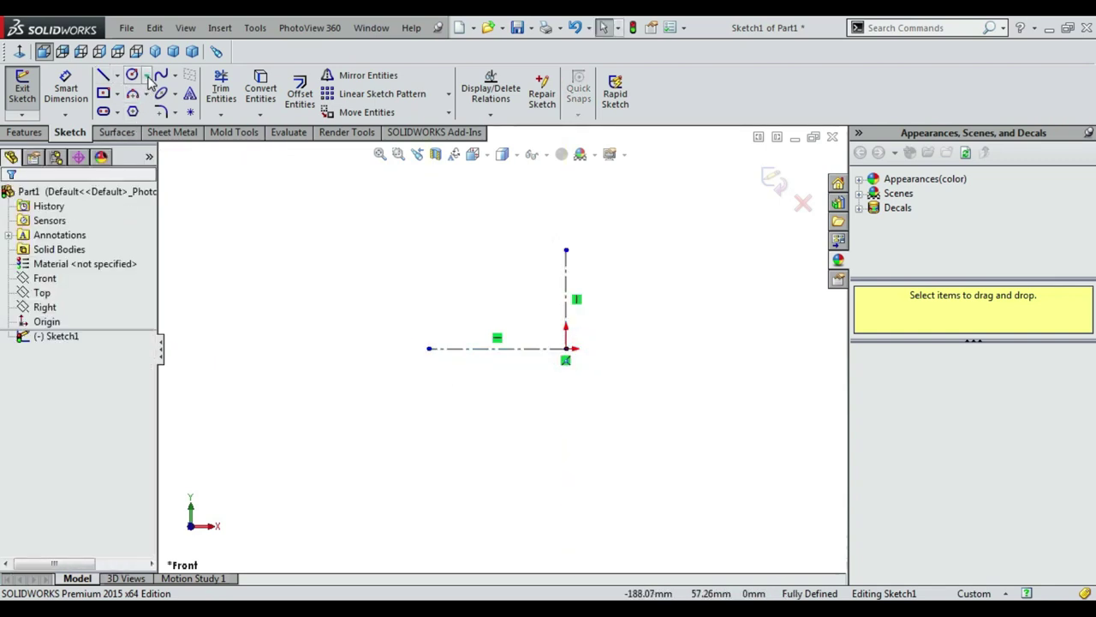
Step: Draw two concentric circles, a larger and a smaller one, centred on the horizontal centerline's left end
{"action": "left_click", "coordinate": [147, 75]}
{"action": "left_click", "coordinate": [163, 88]}
{"action": "left_click", "coordinate": [428, 349]}
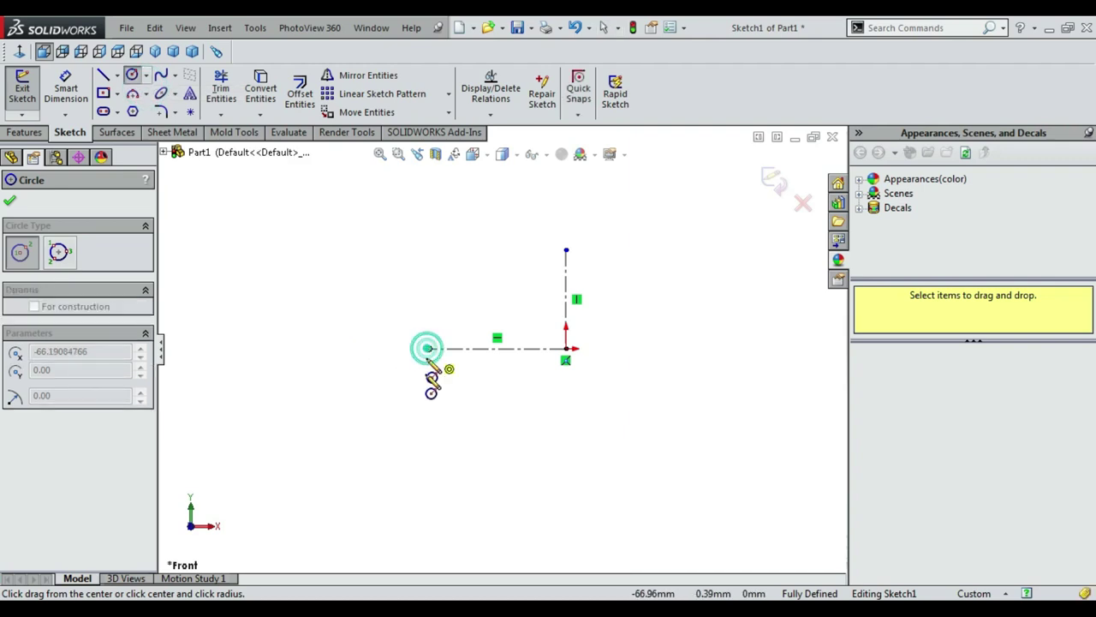
{"action": "left_click", "coordinate": [428, 426]}
{"action": "left_click", "coordinate": [428, 349]}
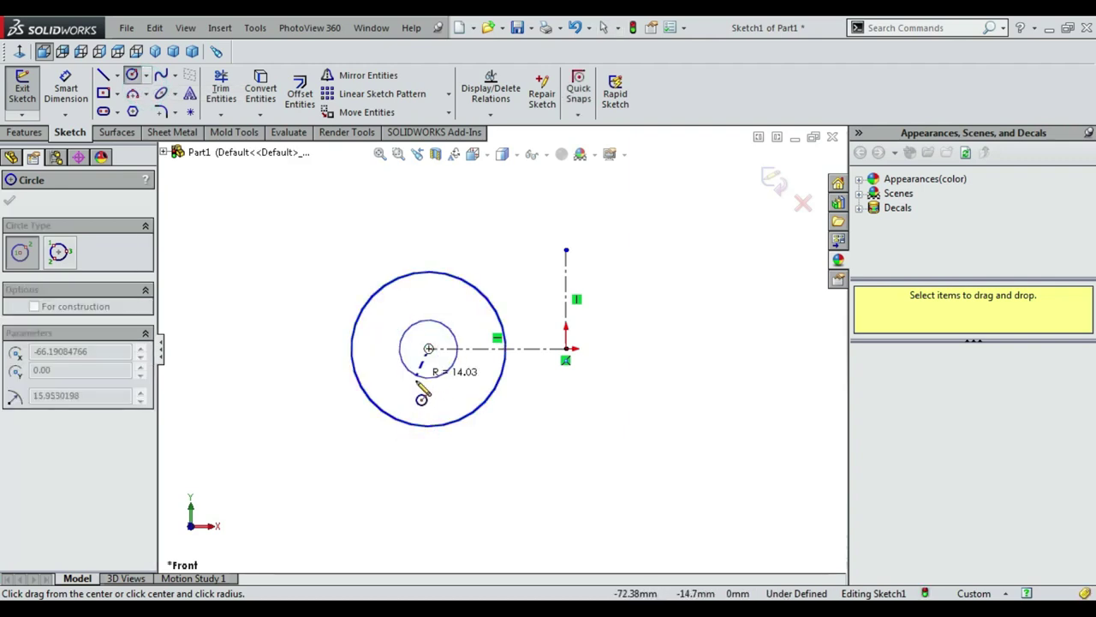
{"action": "left_click", "coordinate": [403, 383]}
{"action": "key", "text": "Escape"}
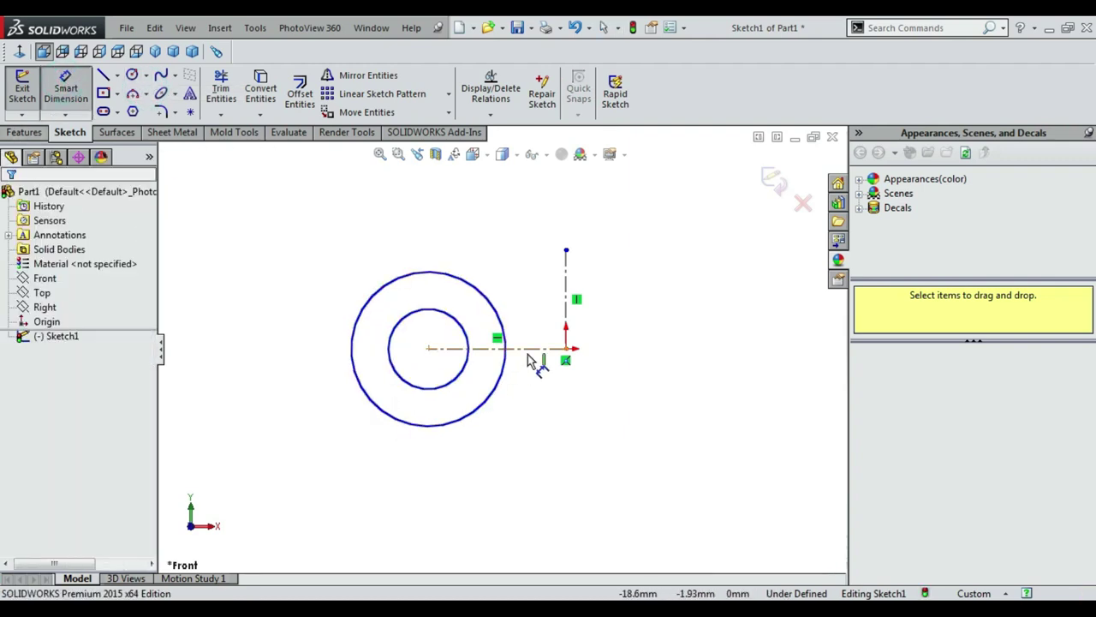
Step: Dimension the horizontal centerline's length to 5 mm
{"action": "left_click", "coordinate": [527, 349]}
{"action": "left_click", "coordinate": [519, 477]}
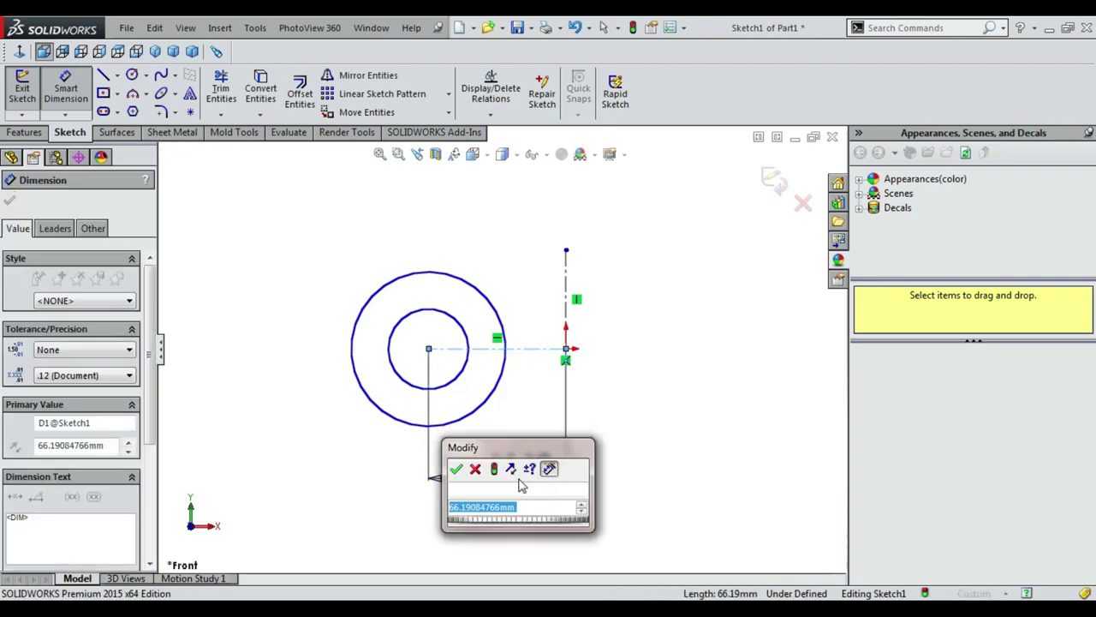
{"action": "type", "text": "5"}
{"action": "key", "text": "Return"}
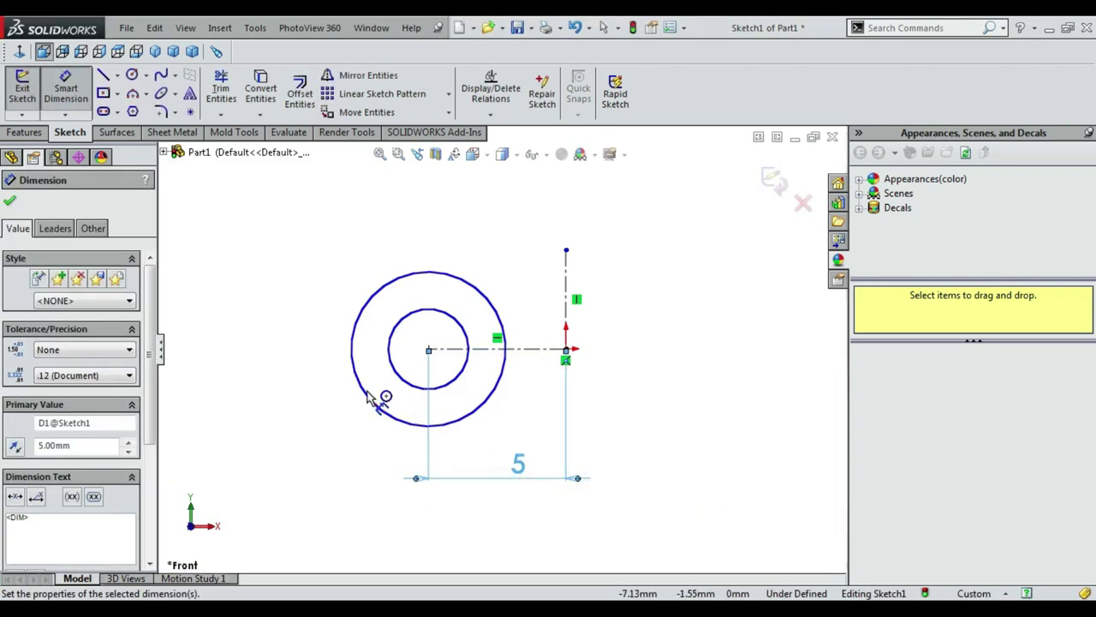
Step: Give the inner circle a Ø4 diameter and the outer circle a Ø8 diameter
{"action": "left_click", "coordinate": [392, 379]}
{"action": "left_click", "coordinate": [342, 441]}
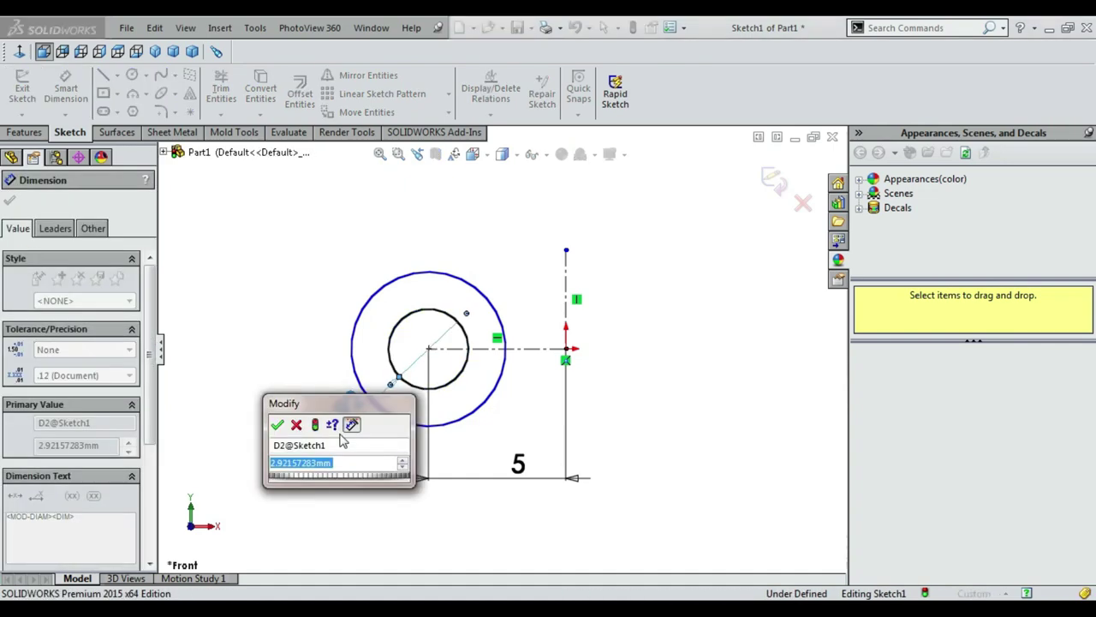
{"action": "key", "text": "Return"}
{"action": "left_click", "coordinate": [357, 380]}
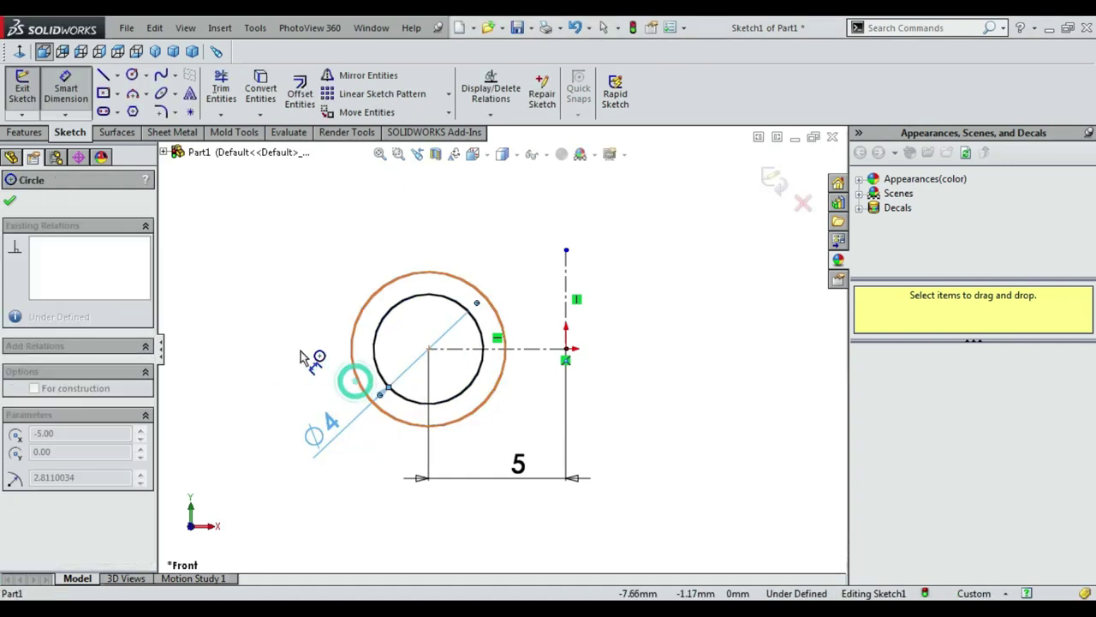
{"action": "left_click", "coordinate": [291, 346]}
{"action": "type", "text": "8.00mm"}
{"action": "key", "text": "Return"}
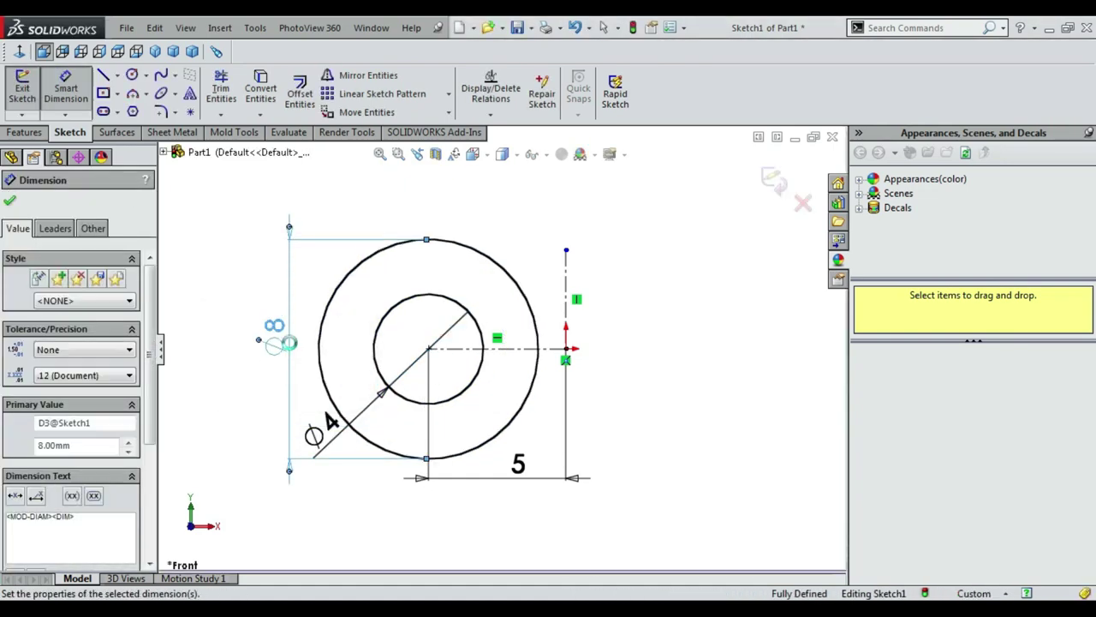
{"action": "scroll", "coordinate": [486, 354], "scroll_direction": "up", "scroll_amount": 3}
{"action": "scroll", "coordinate": [486, 354], "scroll_direction": "up", "scroll_amount": 1}
Step: Mirror the outer and inner circles about the vertical centerline
{"action": "left_click", "coordinate": [368, 75]}
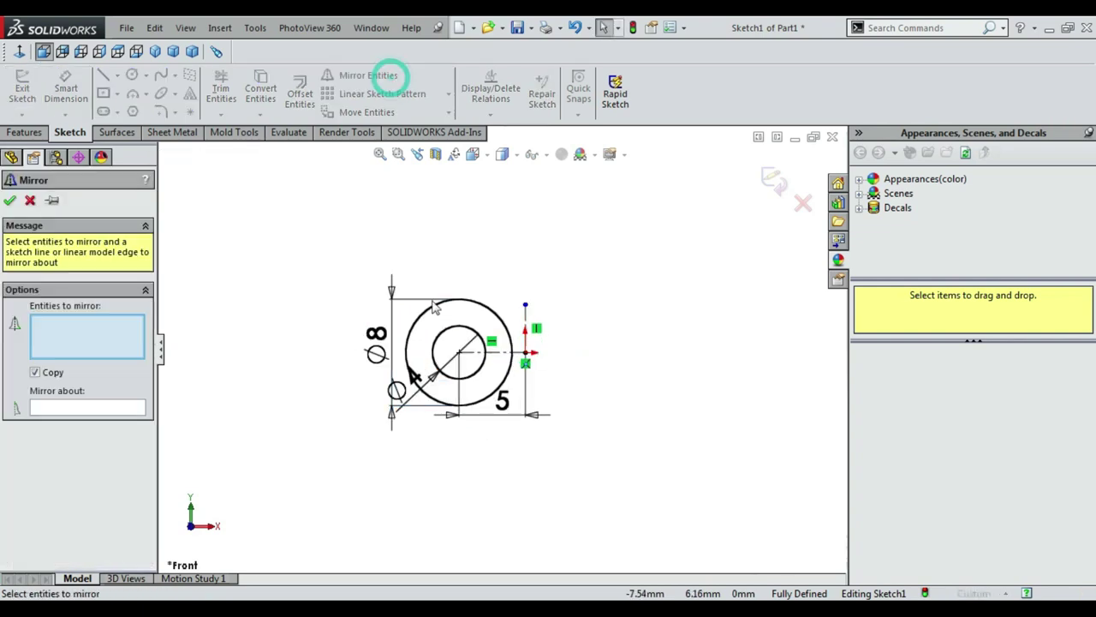
{"action": "left_click", "coordinate": [435, 314]}
{"action": "left_click", "coordinate": [439, 340]}
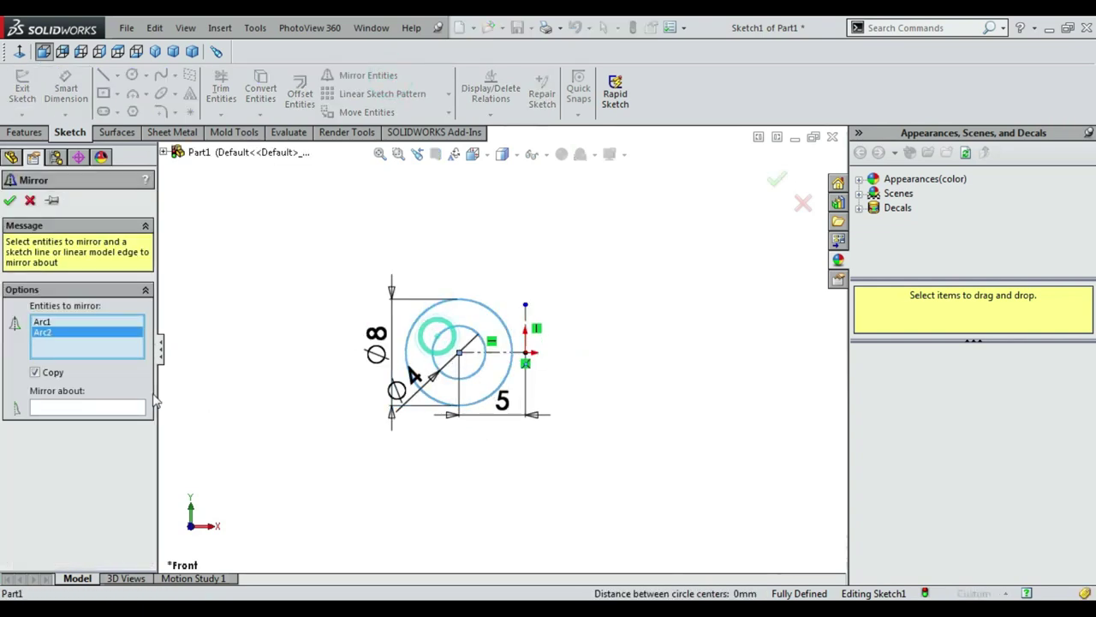
{"action": "left_click", "coordinate": [53, 409]}
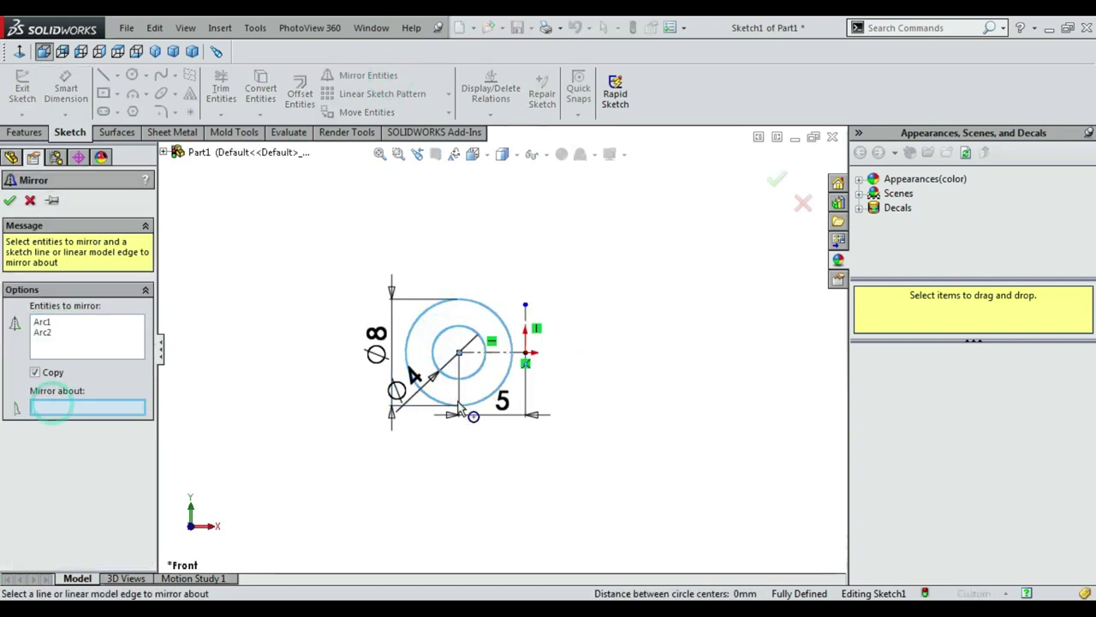
{"action": "left_click", "coordinate": [528, 324]}
{"action": "left_click", "coordinate": [9, 200]}
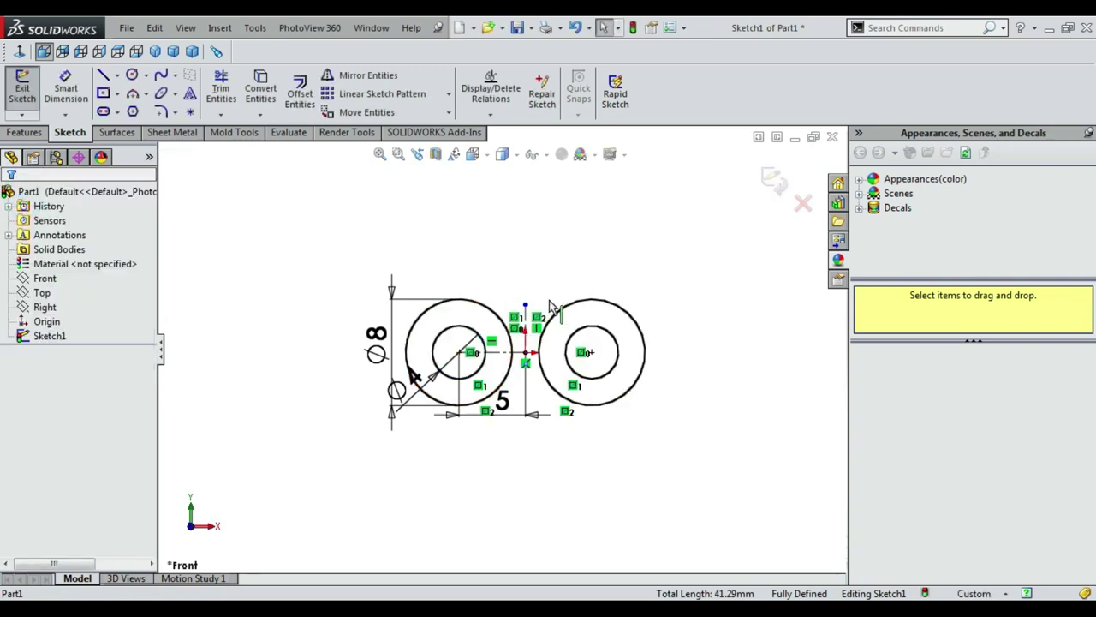
{"action": "scroll", "coordinate": [611, 284], "scroll_direction": "down", "scroll_amount": 2}
Step: Draw a three-point arc joining the two circle pairs and dimension it to R6
{"action": "left_click", "coordinate": [174, 95]}
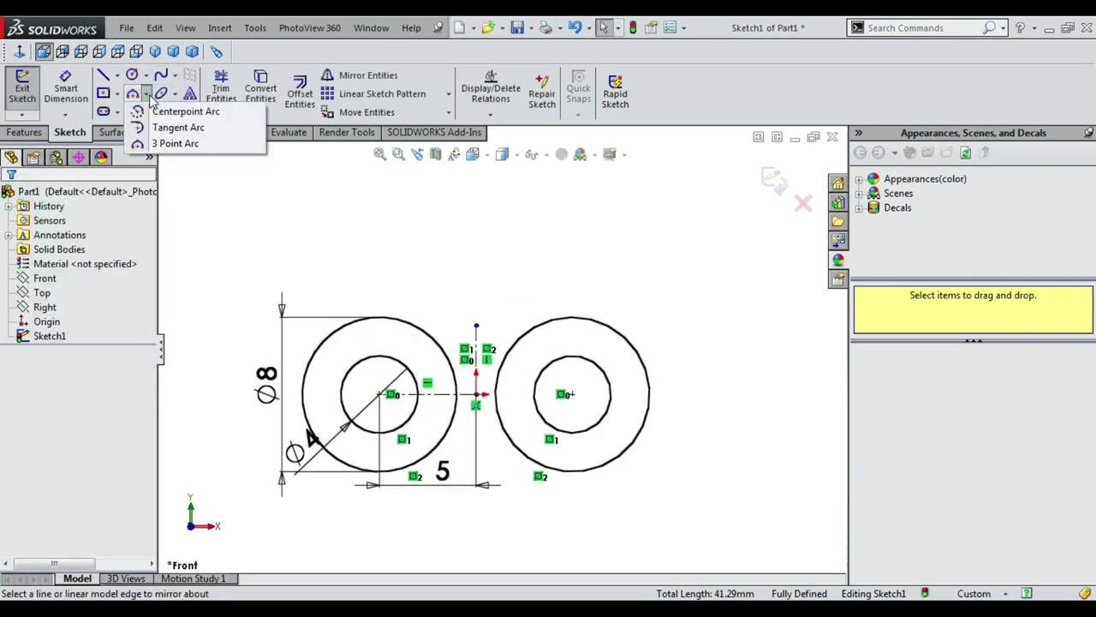
{"action": "left_click", "coordinate": [162, 144]}
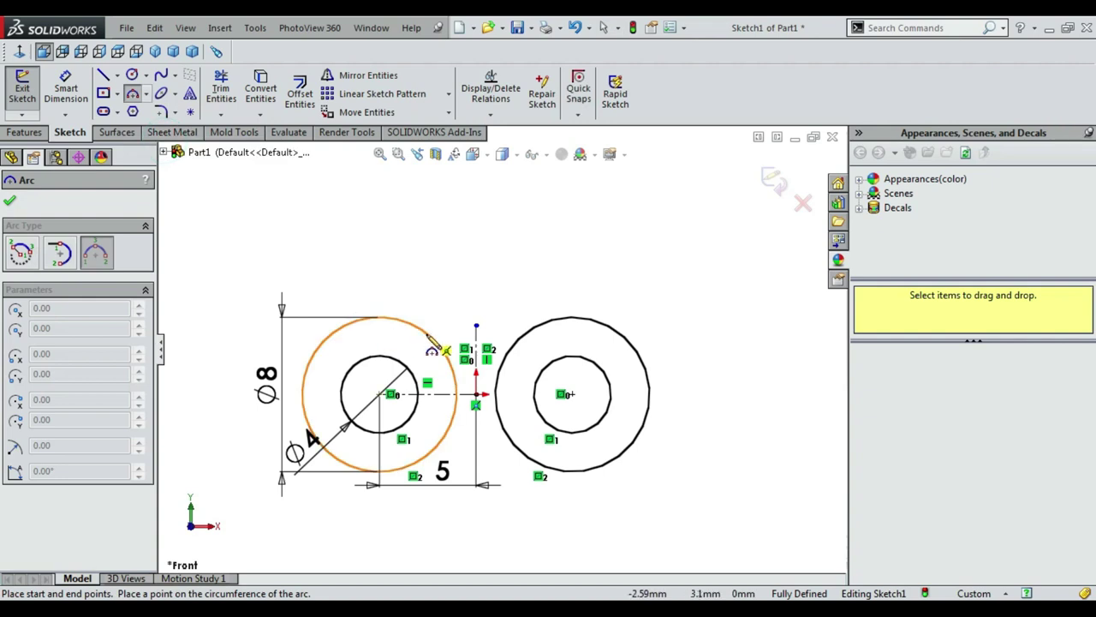
{"action": "left_click", "coordinate": [508, 347]}
{"action": "key", "text": "Escape"}
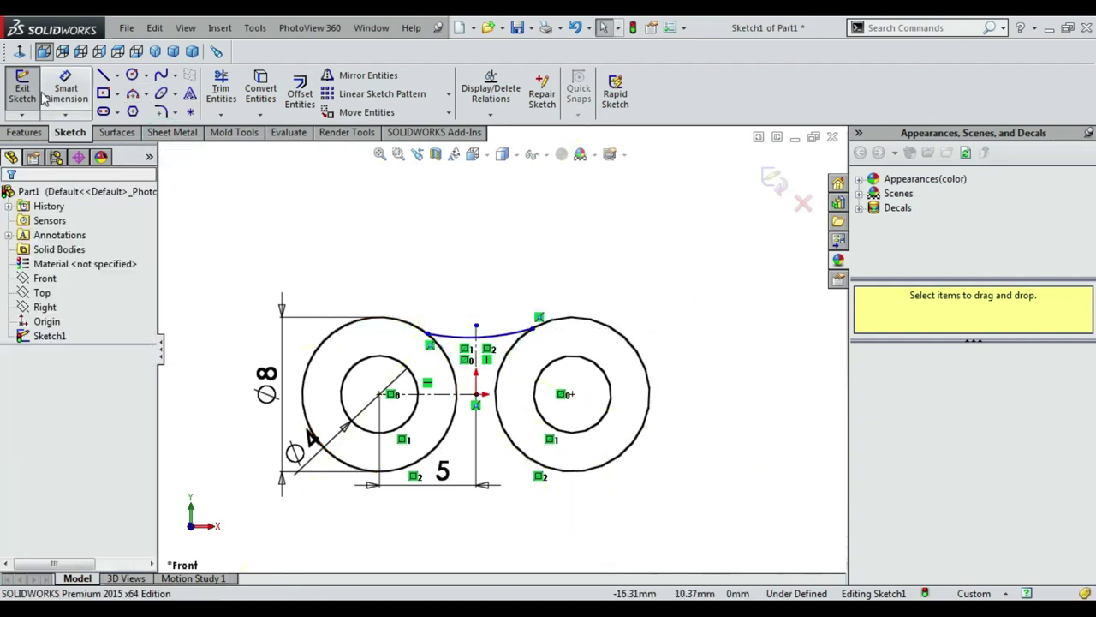
{"action": "left_click", "coordinate": [61, 88]}
{"action": "left_click", "coordinate": [495, 342]}
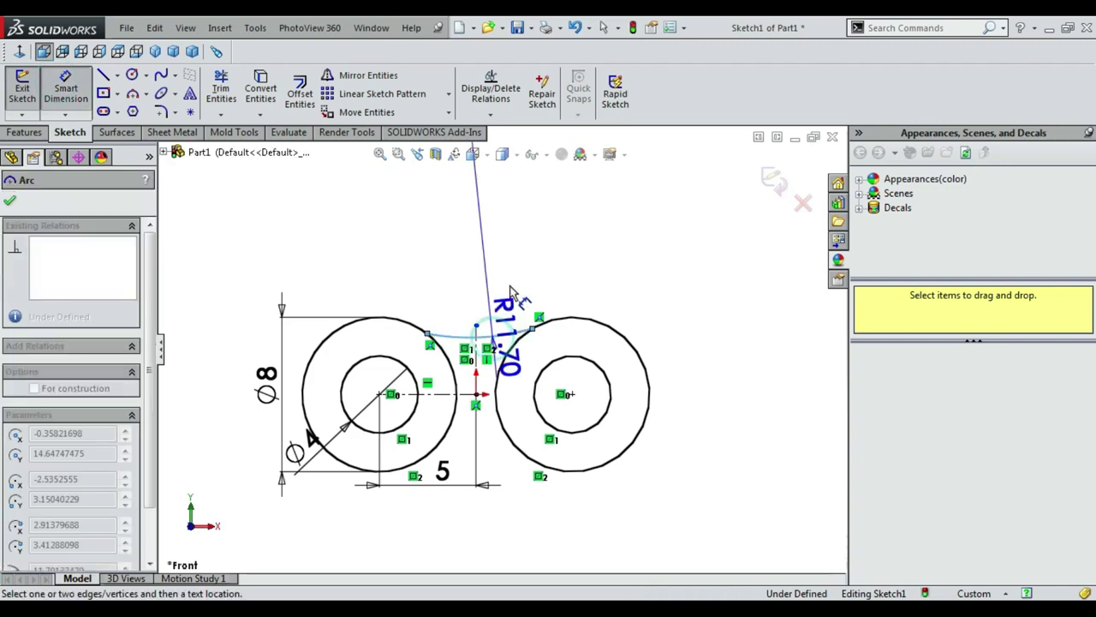
{"action": "left_click", "coordinate": [502, 282]}
{"action": "type", "text": "6"}
{"action": "key", "text": "Return"}
{"action": "key", "text": "Escape"}
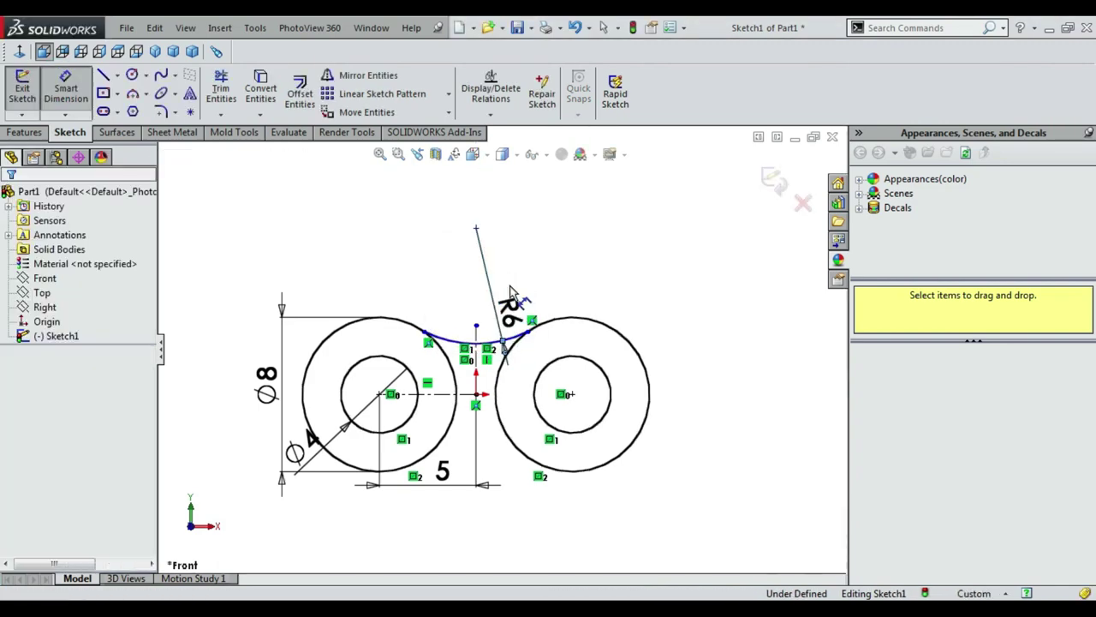
Step: Make the connecting arc tangent to both the left and right outer circles
{"action": "scroll", "coordinate": [467, 304], "scroll_direction": "down", "scroll_amount": 2}
{"action": "scroll", "coordinate": [467, 304], "scroll_direction": "down", "scroll_amount": 2}
{"action": "left_click", "coordinate": [431, 360]}
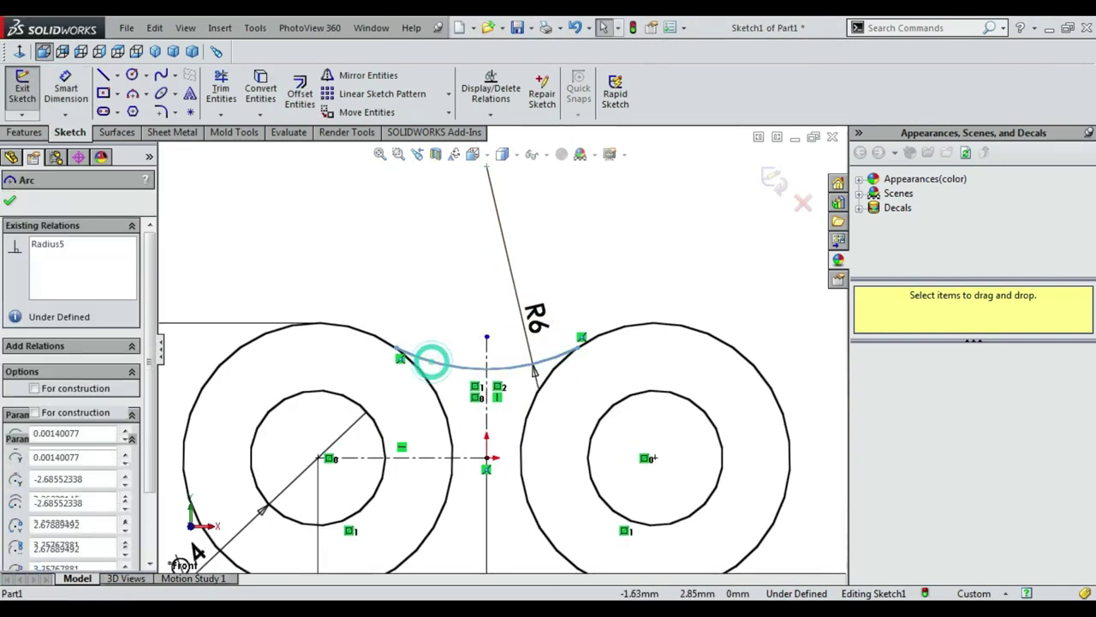
{"action": "left_click", "coordinate": [387, 343], "text": "ctrl"}
{"action": "left_click", "coordinate": [448, 276]}
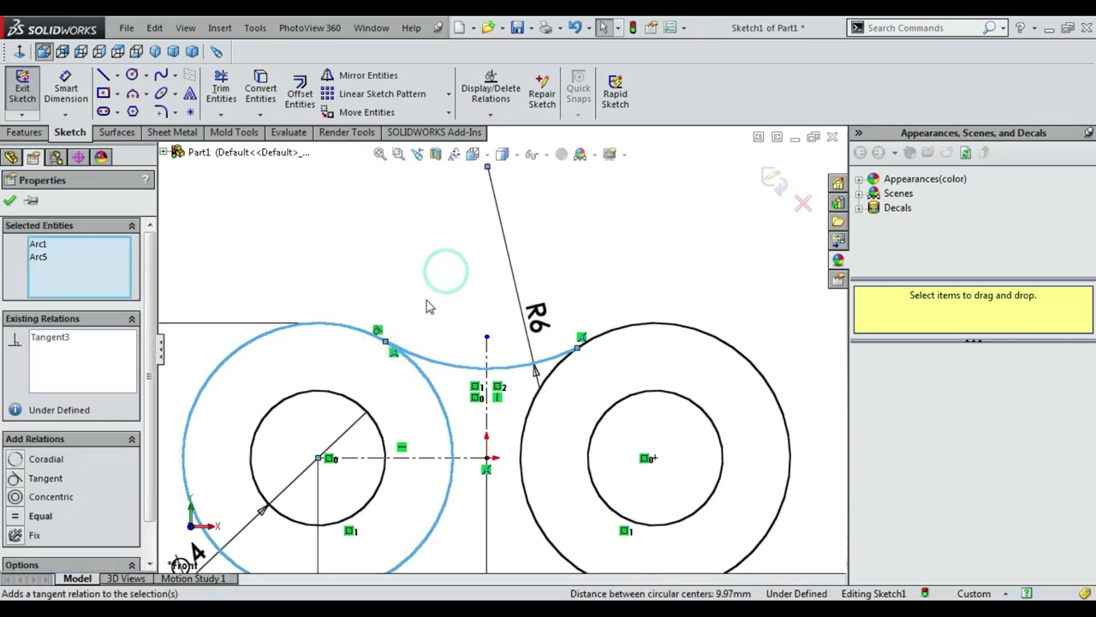
{"action": "key", "text": "Escape"}
{"action": "left_click", "coordinate": [520, 369]}
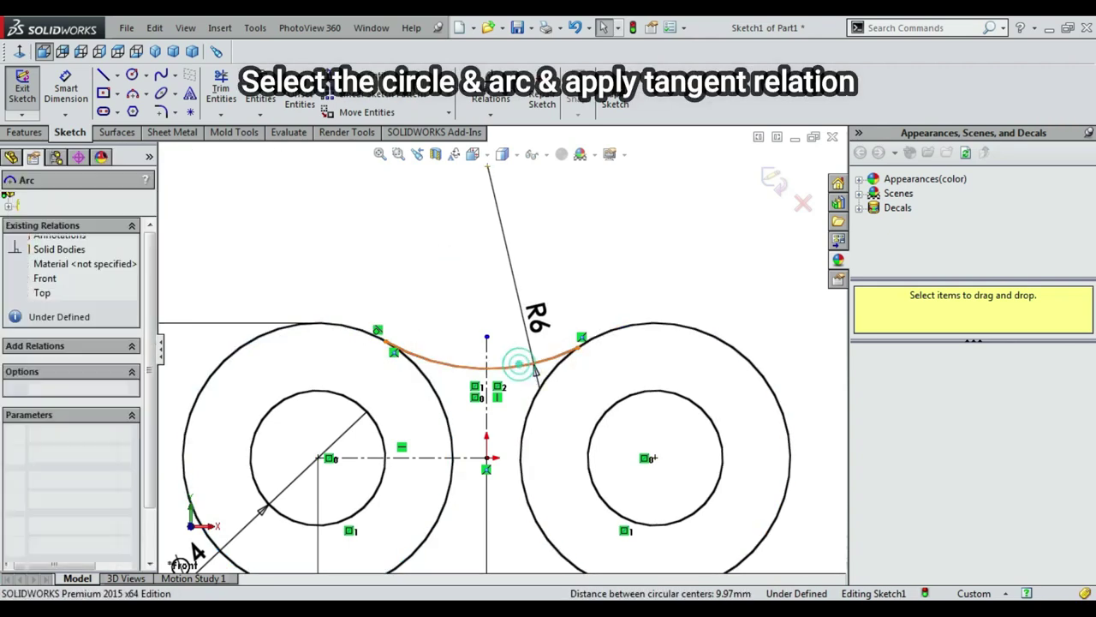
{"action": "left_click", "coordinate": [534, 406], "text": "ctrl"}
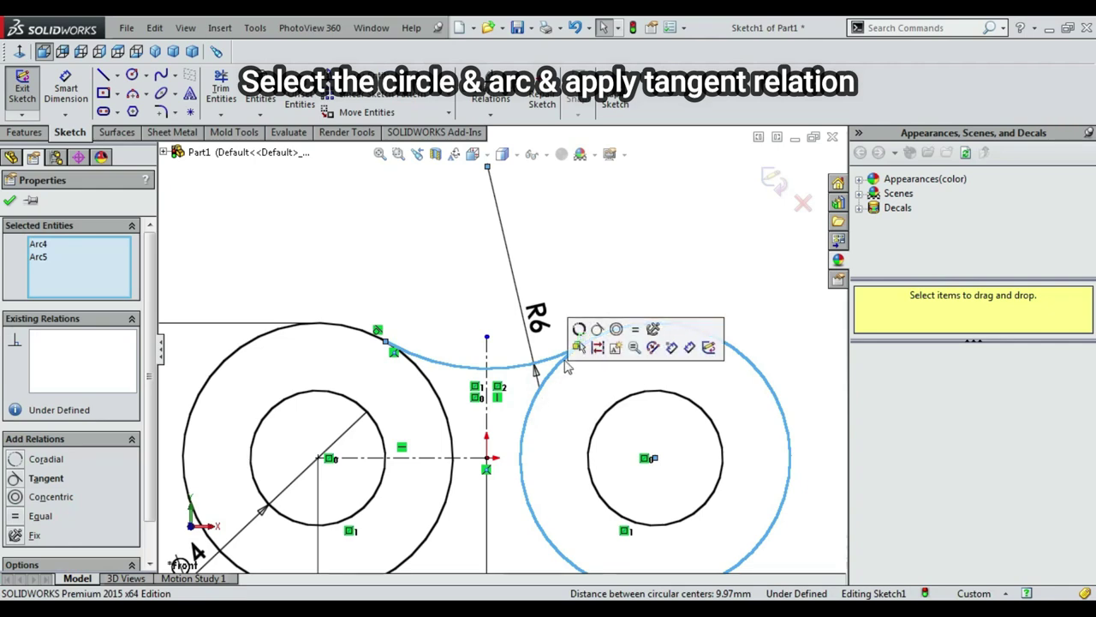
{"action": "left_click", "coordinate": [597, 333]}
{"action": "key", "text": "Escape"}
{"action": "key", "text": "f"}
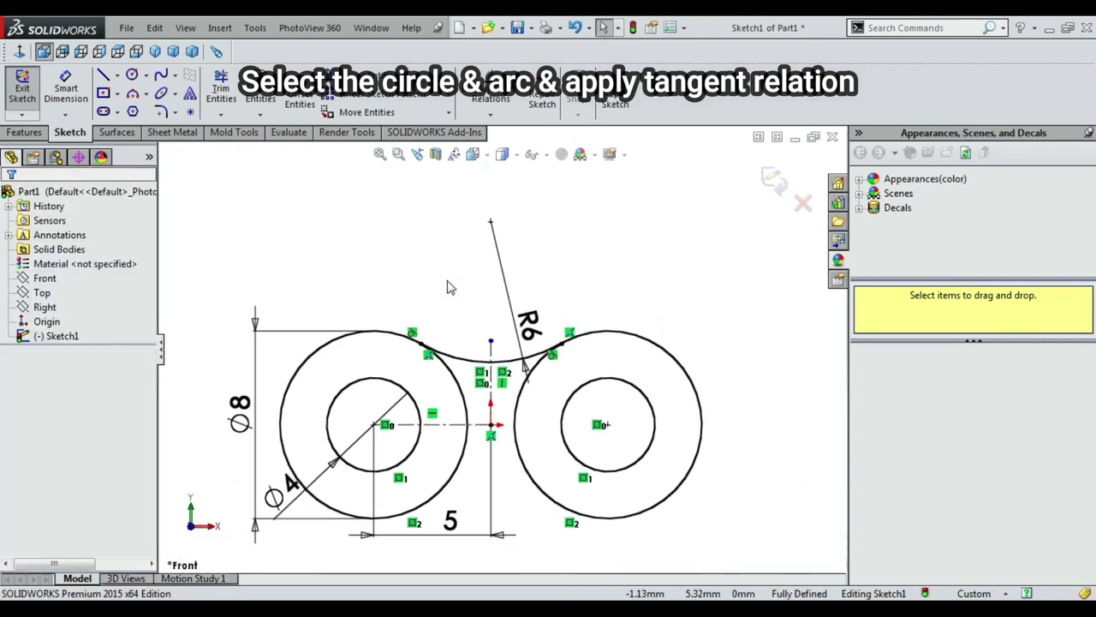
Step: Mirror the top connecting arc about the horizontal centerline to form the lower arc
{"action": "left_click", "coordinate": [327, 75]}
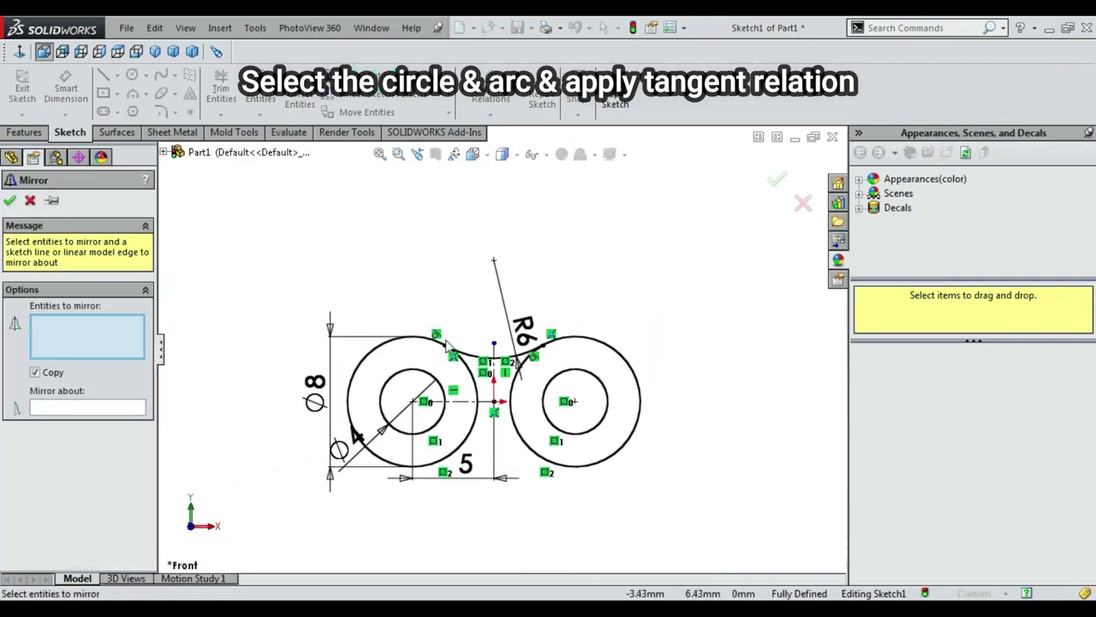
{"action": "scroll", "coordinate": [437, 361], "scroll_direction": "down", "scroll_amount": 3}
{"action": "left_click", "coordinate": [495, 360]}
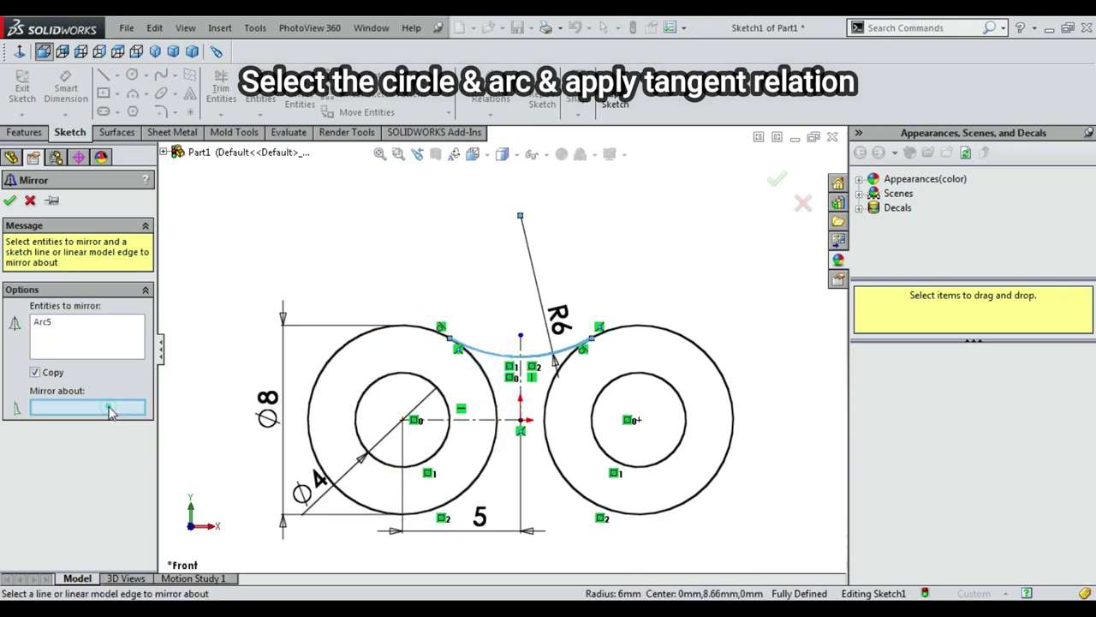
{"action": "left_click", "coordinate": [459, 420]}
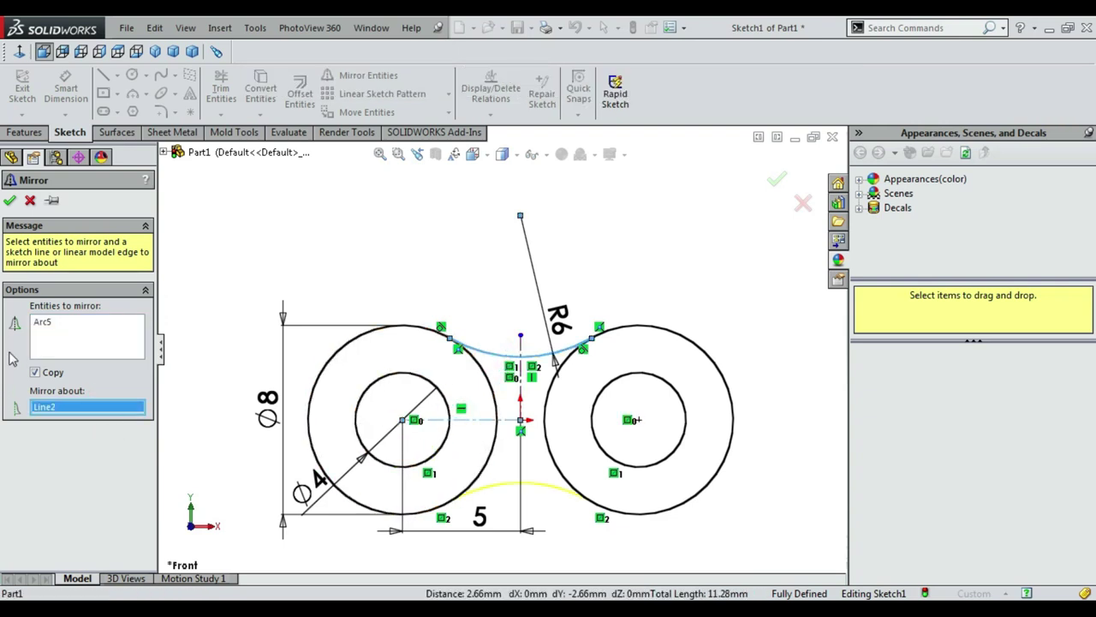
{"action": "left_click", "coordinate": [11, 201]}
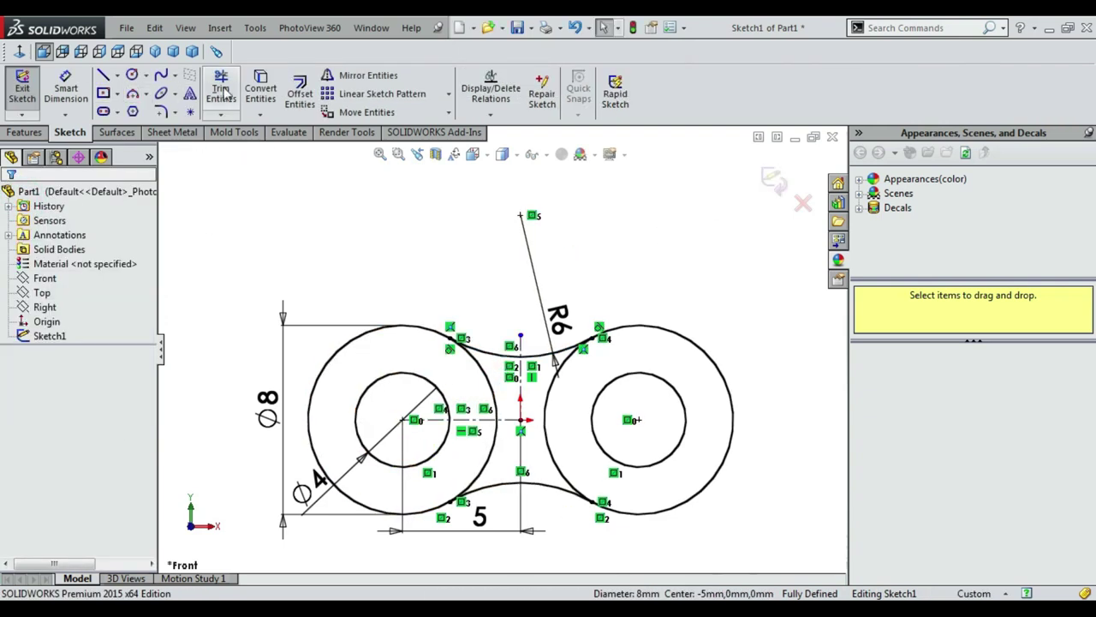
Step: Trim the outer circle segments between the arcs to leave the figure-eight link outline
{"action": "left_click", "coordinate": [221, 85]}
{"action": "left_click_drag", "start_coordinate": [500, 459], "coordinate": [482, 454]}
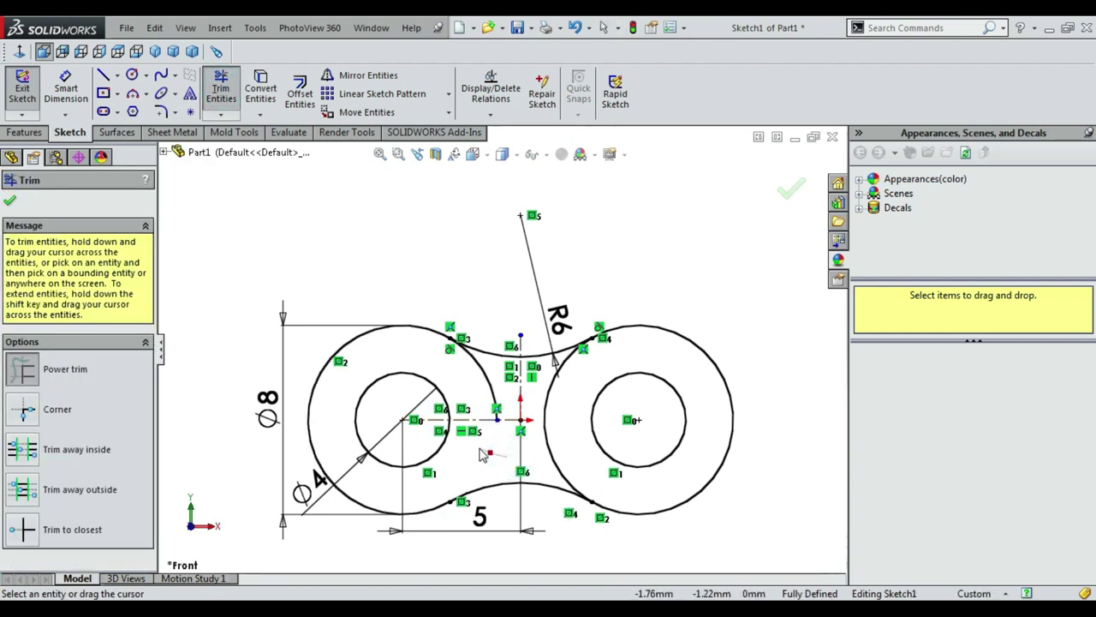
{"action": "mouse_move", "coordinate": [510, 380]}
{"action": "left_mouse_down"}
{"action": "mouse_move", "coordinate": [494, 386]}
{"action": "mouse_move", "coordinate": [514, 403]}
{"action": "left_mouse_up"}
{"action": "left_click", "coordinate": [11, 201]}
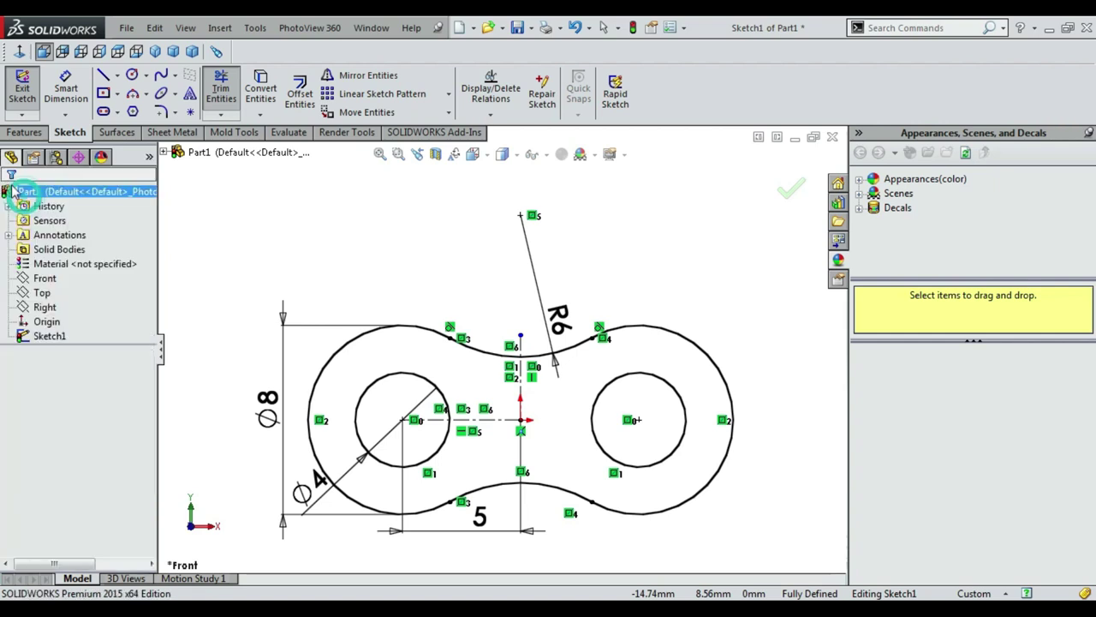
Step: Extrude the link outline 1 mm into a solid plate
{"action": "left_click", "coordinate": [24, 132]}
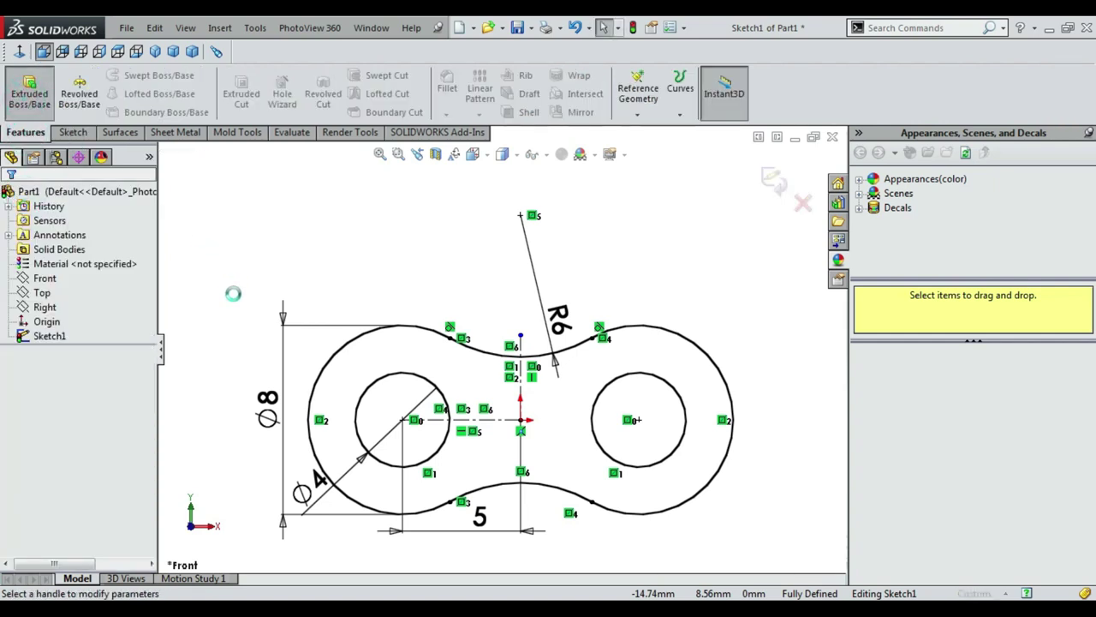
{"action": "type", "text": "1"}
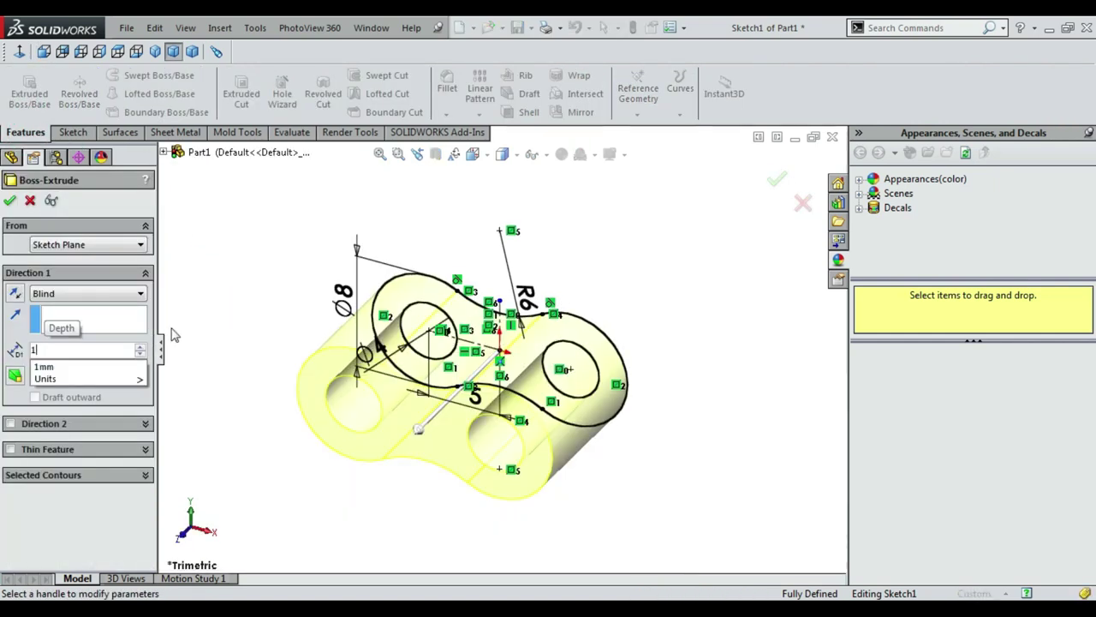
{"action": "key", "text": "Return"}
{"action": "left_click", "coordinate": [9, 200]}
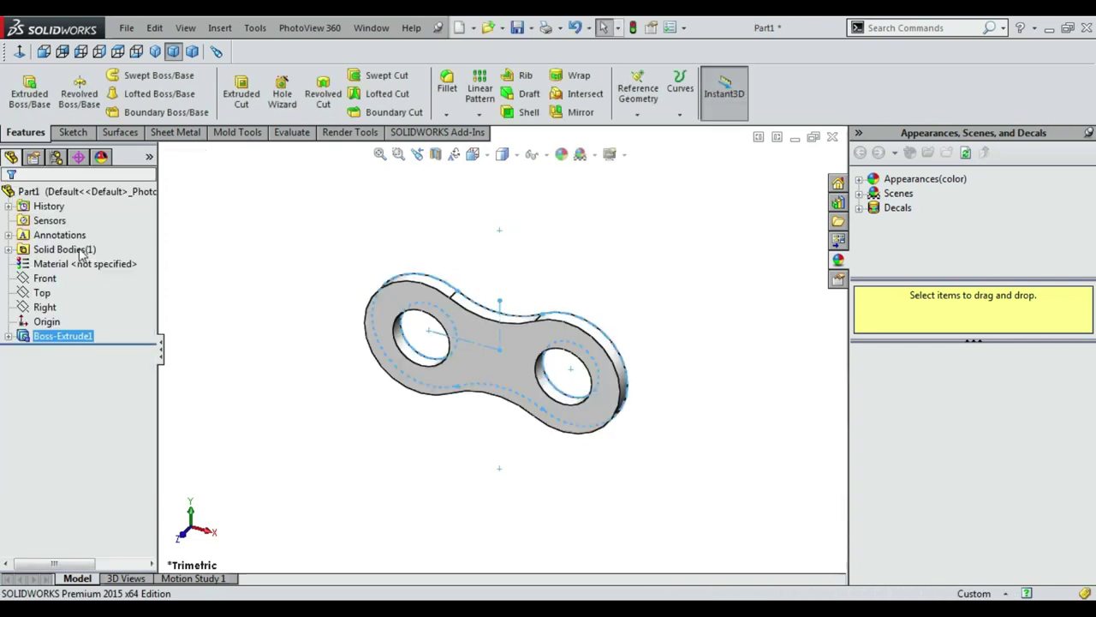
{"action": "left_click", "coordinate": [462, 364]}
Step: Start a sketch on the plate face and offset both hole edges by 1 mm into rings
{"action": "left_click", "coordinate": [480, 372]}
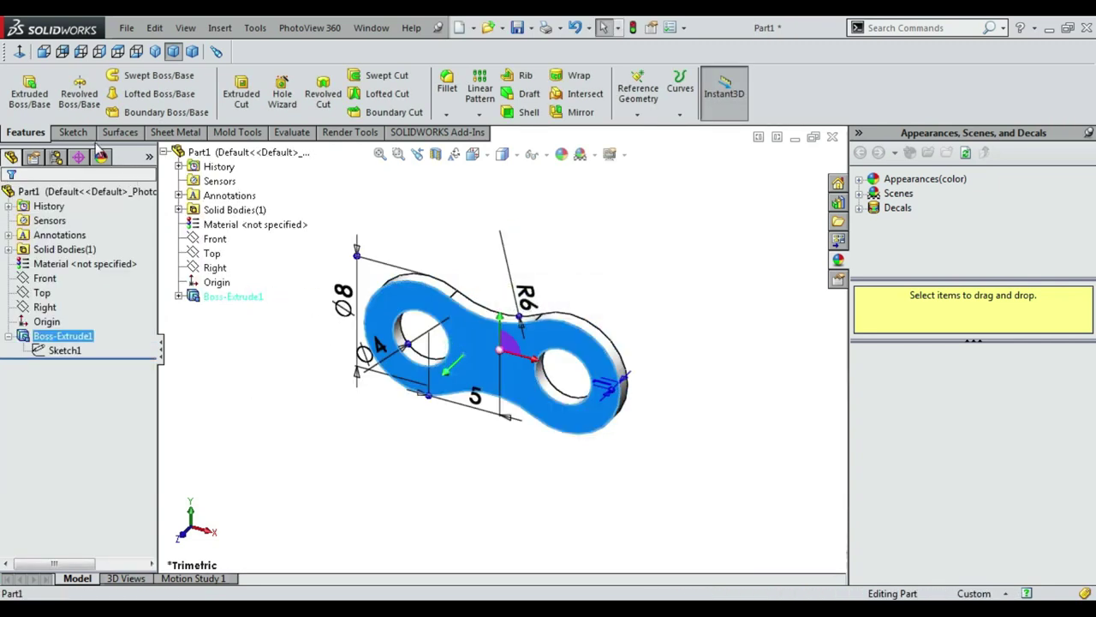
{"action": "left_click", "coordinate": [73, 132]}
{"action": "left_click", "coordinate": [29, 96]}
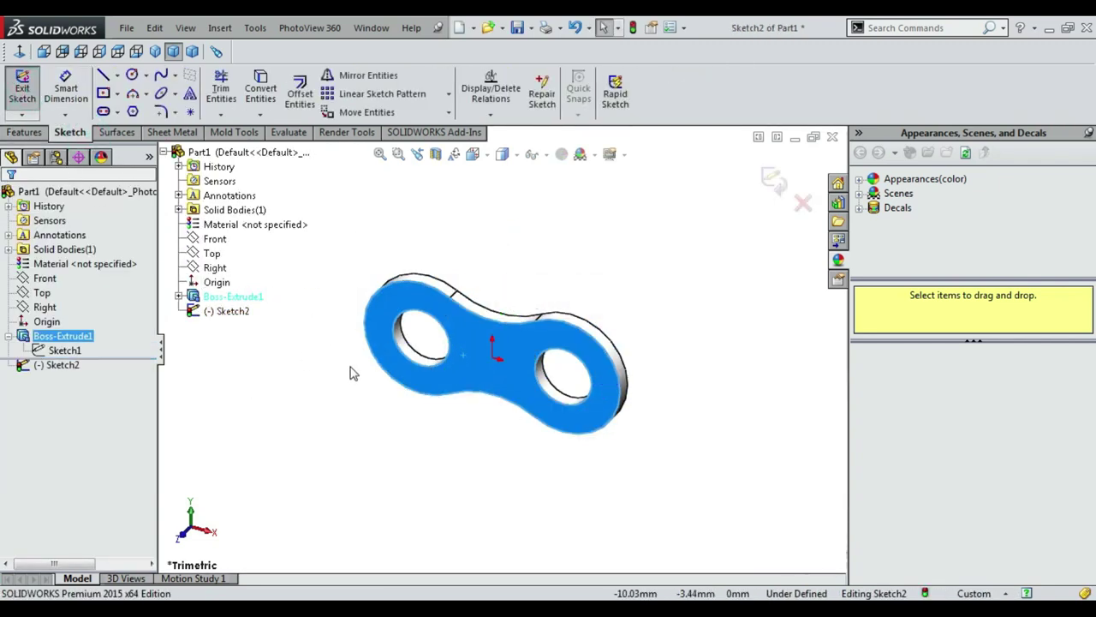
{"action": "key", "text": "Escape"}
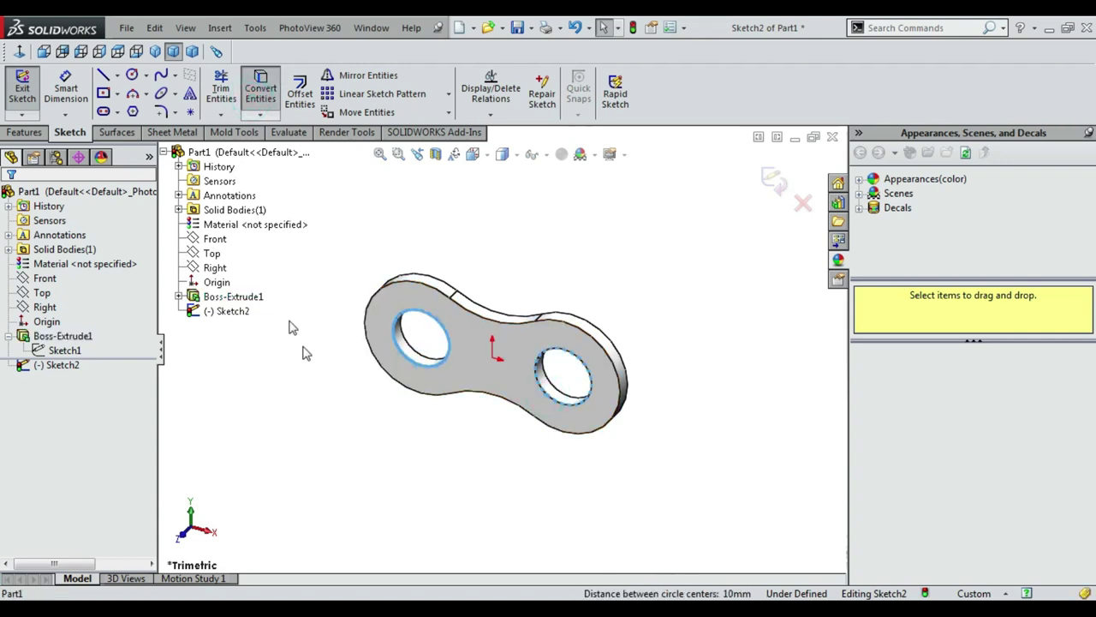
{"action": "left_click", "coordinate": [298, 96]}
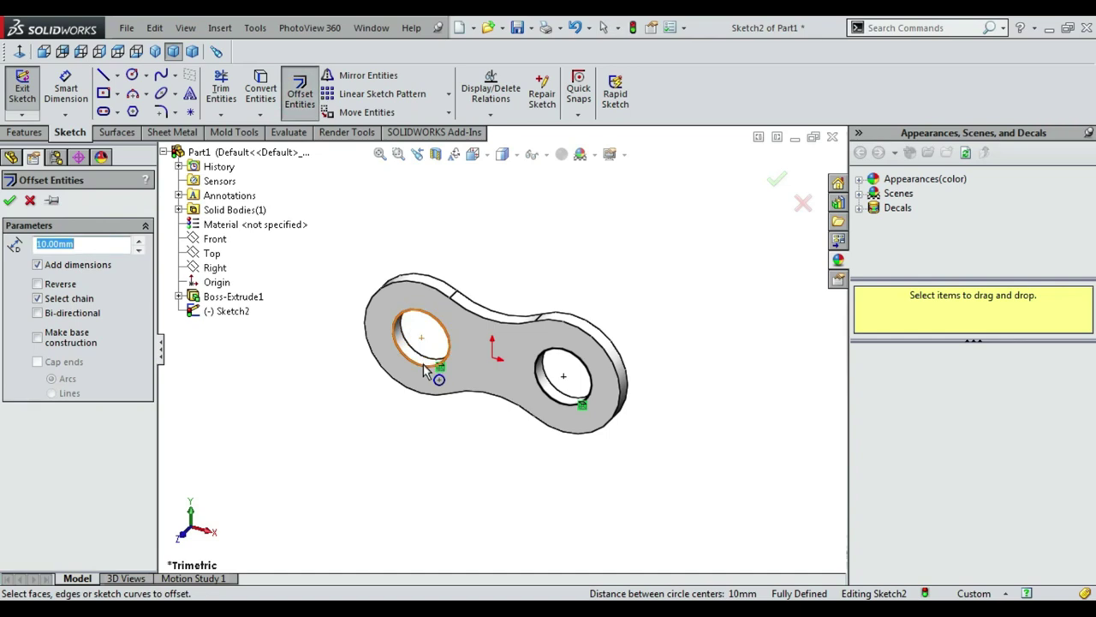
{"action": "left_click", "coordinate": [423, 364]}
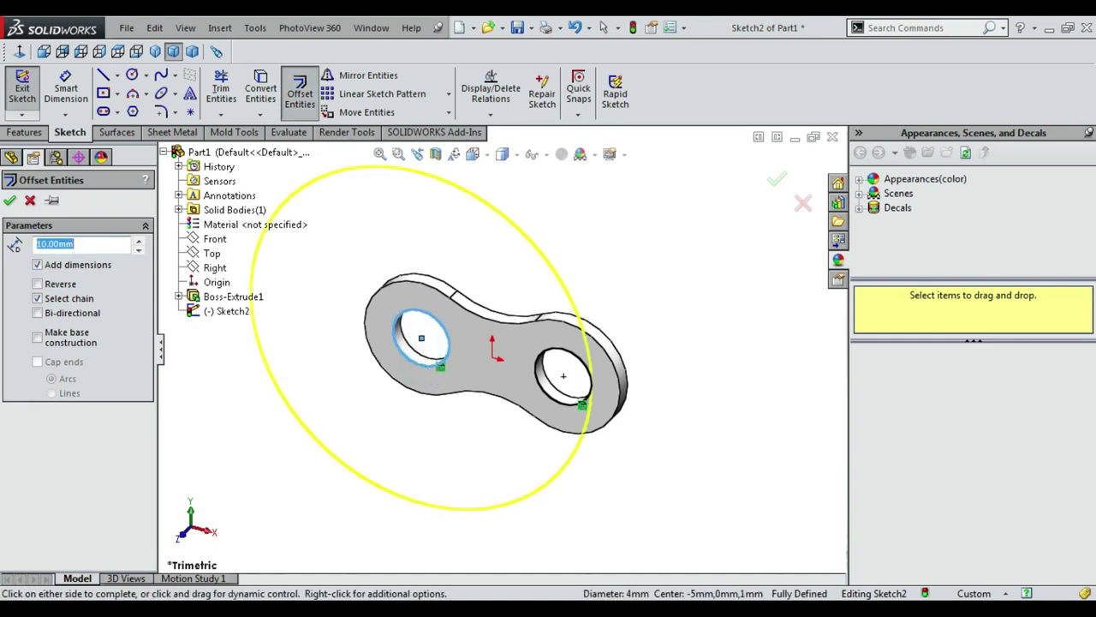
{"action": "type", "text": "1"}
{"action": "key", "text": "Return"}
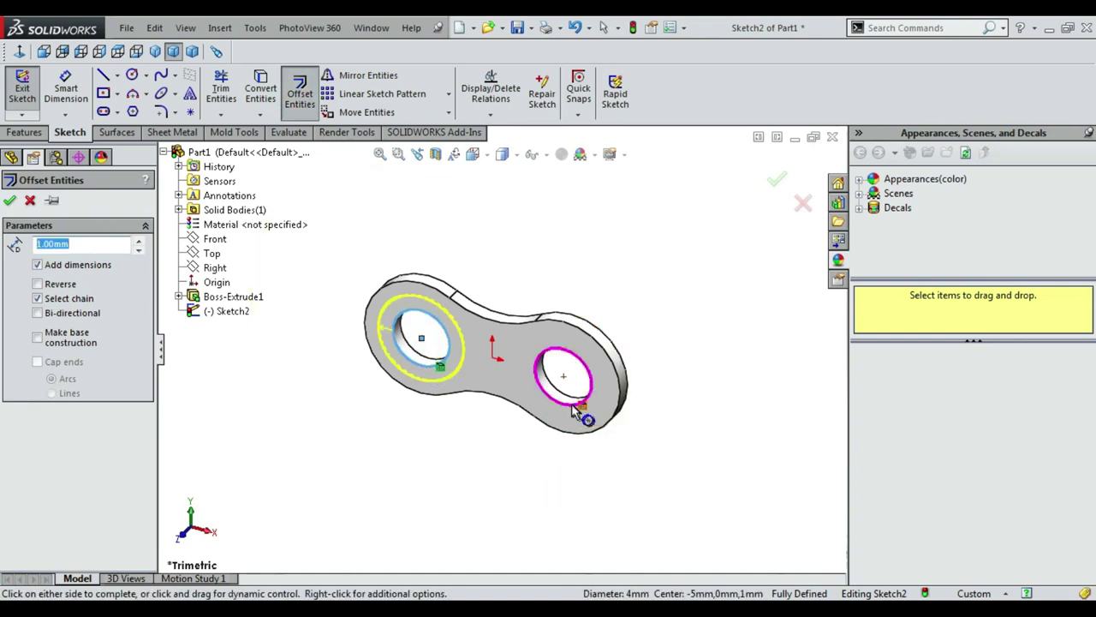
{"action": "left_click", "coordinate": [572, 407]}
{"action": "left_click", "coordinate": [9, 200]}
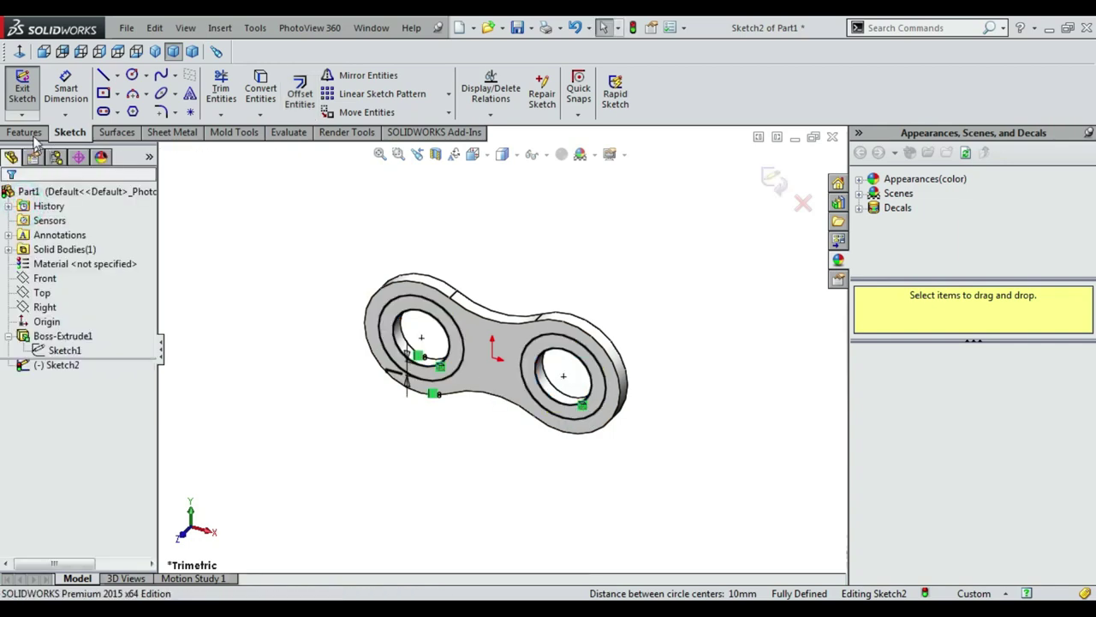
Step: Extrude the offset rings 5 mm to form the bushings
{"action": "left_click", "coordinate": [24, 132]}
{"action": "left_click", "coordinate": [30, 88]}
{"action": "type", "text": "5.00mm"}
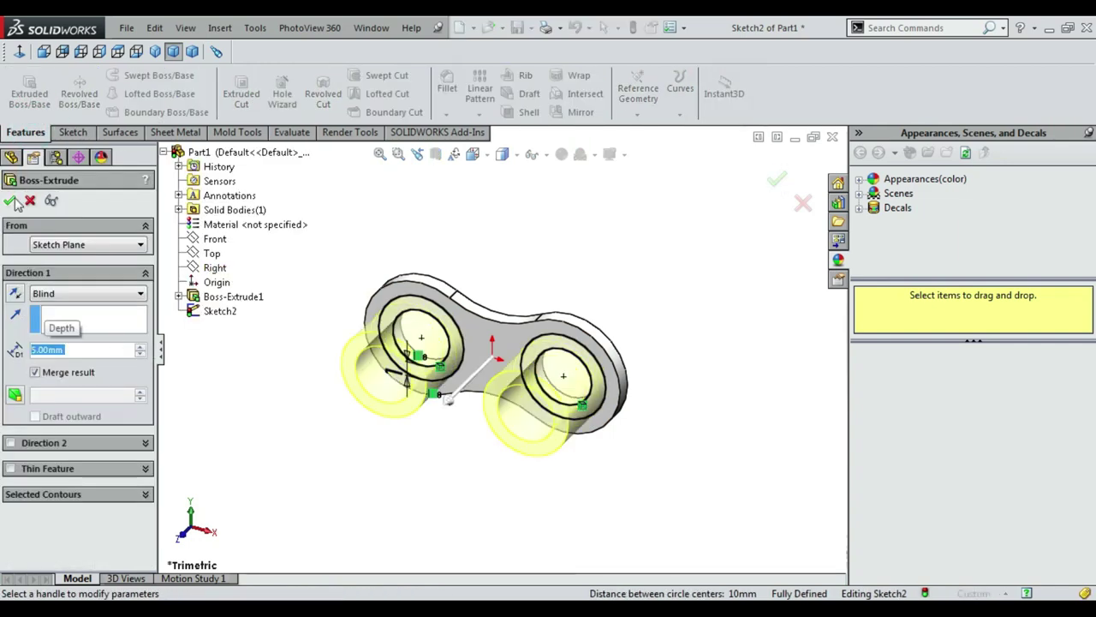
{"action": "key", "text": "Return"}
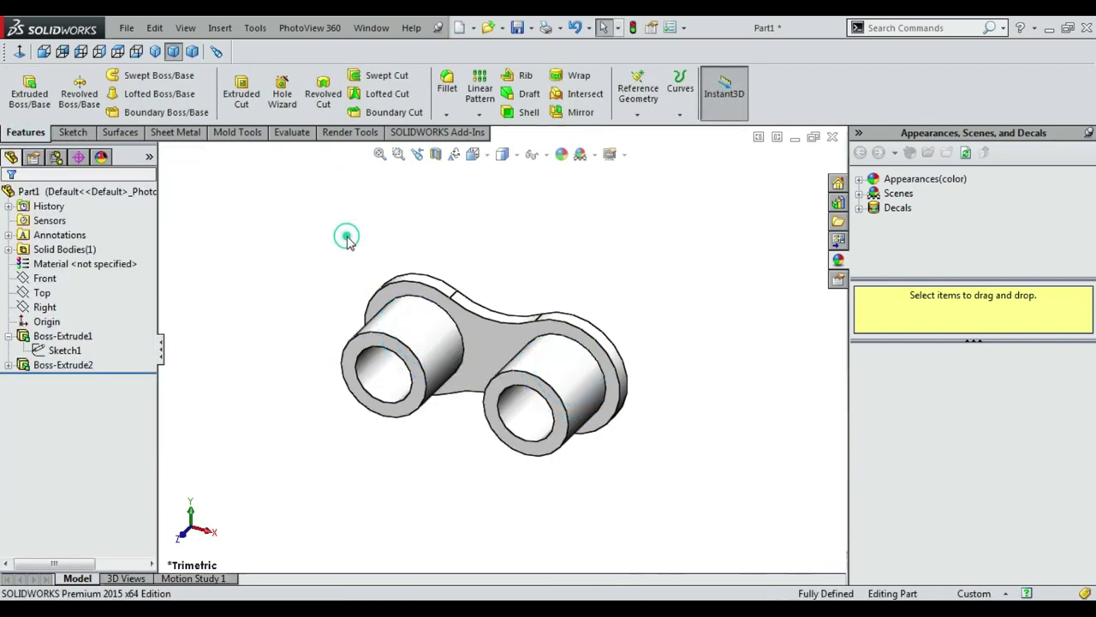
Step: Create reference plane Plane1 midway between the plate's inner face and the bushing end face
{"action": "key", "text": "f"}
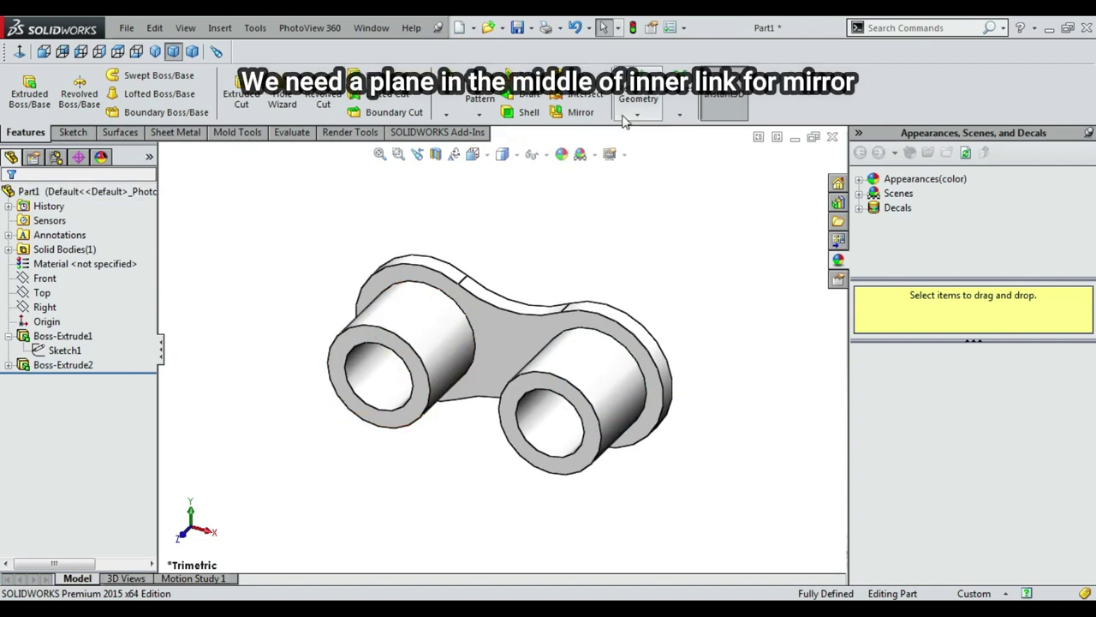
{"action": "left_click", "coordinate": [636, 114]}
{"action": "left_click", "coordinate": [643, 131]}
{"action": "mouse_move", "coordinate": [553, 246]}
{"action": "middle_mouse_down"}
{"action": "mouse_move", "coordinate": [506, 265]}
{"action": "mouse_move", "coordinate": [576, 318]}
{"action": "mouse_move", "coordinate": [566, 331]}
{"action": "mouse_move", "coordinate": [541, 316]}
{"action": "mouse_move", "coordinate": [525, 338]}
{"action": "middle_mouse_up"}
{"action": "left_click", "coordinate": [522, 339]}
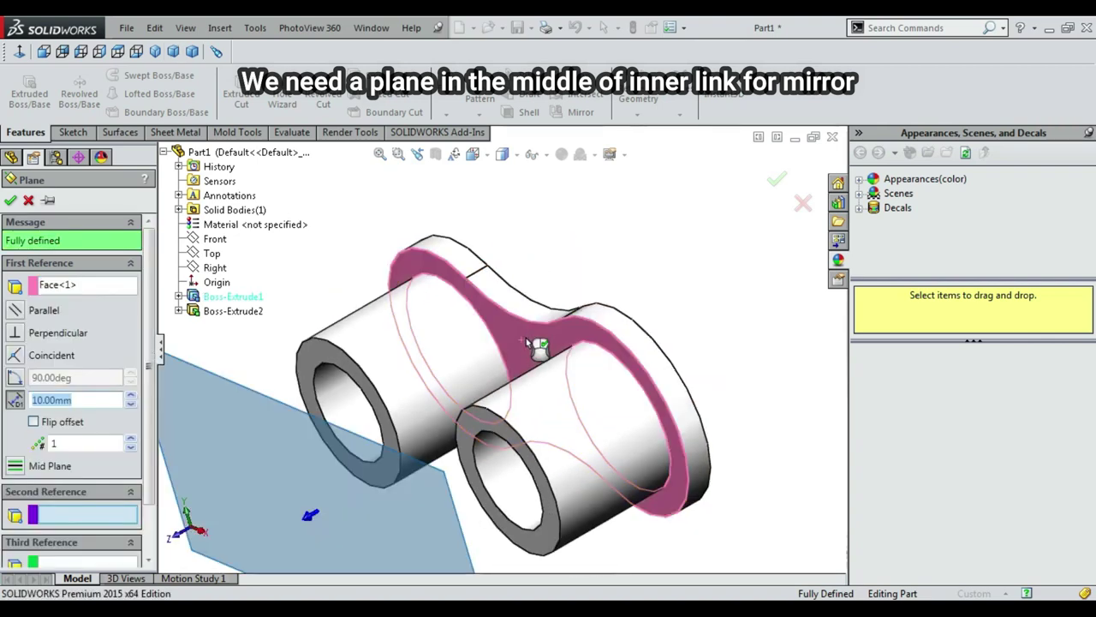
{"action": "left_click", "coordinate": [319, 356]}
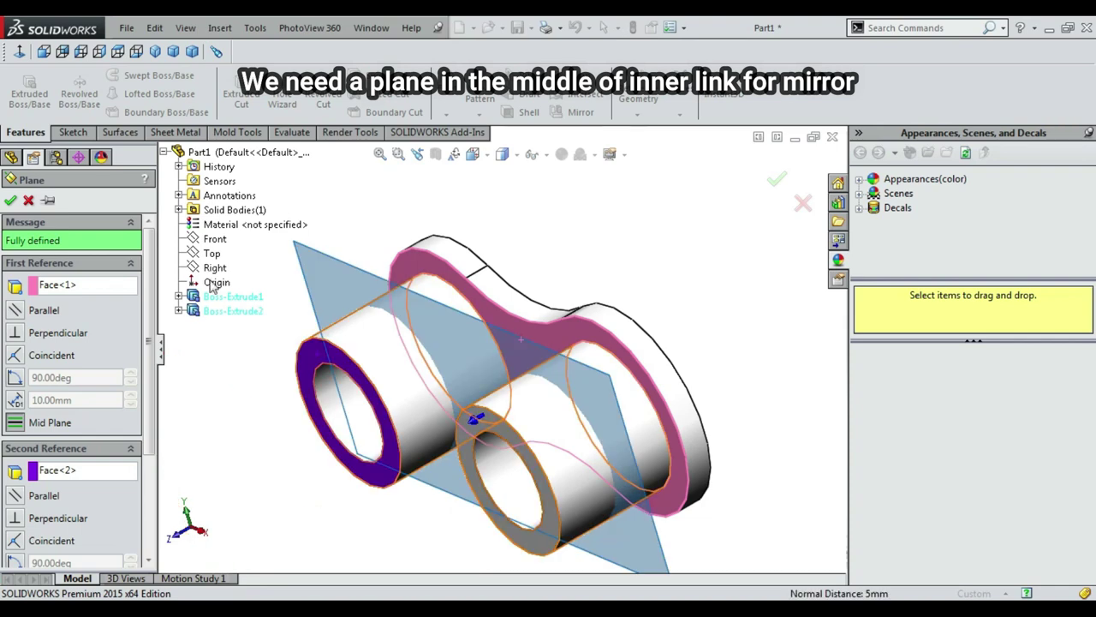
{"action": "left_click", "coordinate": [10, 201]}
{"action": "middle_click_drag", "start_coordinate": [513, 261], "coordinate": [546, 254]}
{"action": "scroll", "coordinate": [545, 254], "scroll_direction": "down", "scroll_amount": 2}
Step: Mirror the Boss-Extrude1 plate feature across Plane1
{"action": "left_click", "coordinate": [479, 114]}
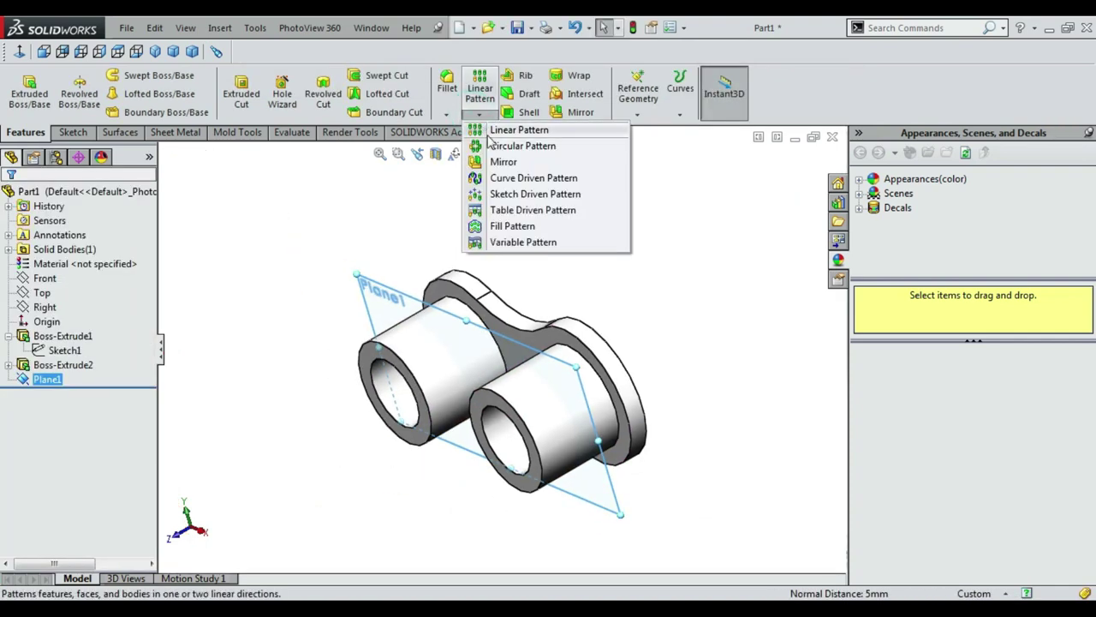
{"action": "left_click", "coordinate": [503, 162]}
{"action": "left_click", "coordinate": [547, 342]}
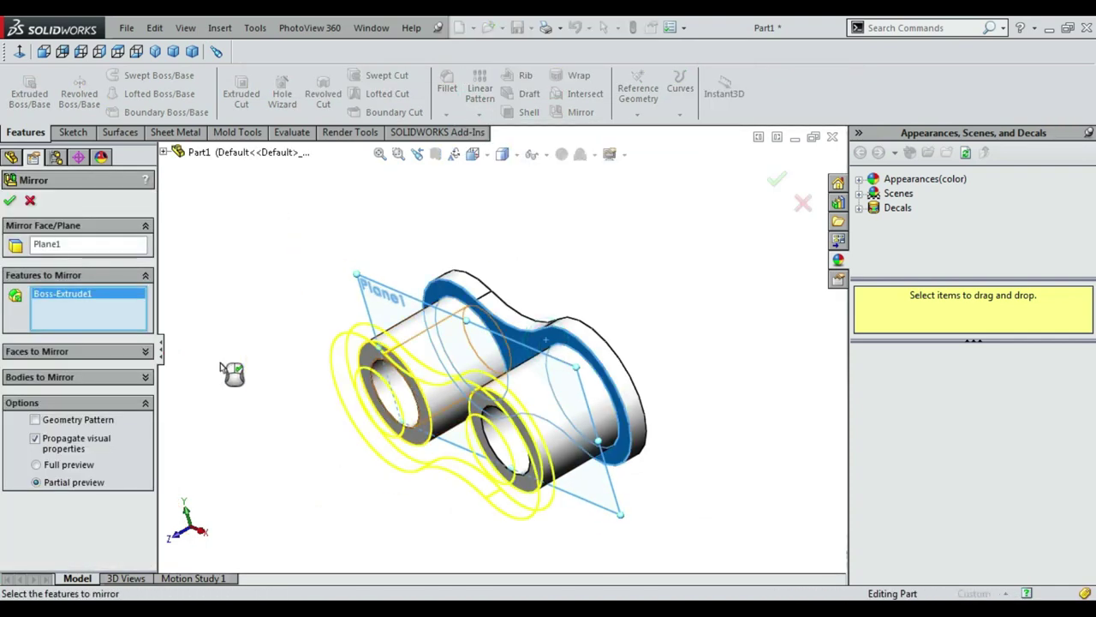
{"action": "left_click", "coordinate": [10, 203]}
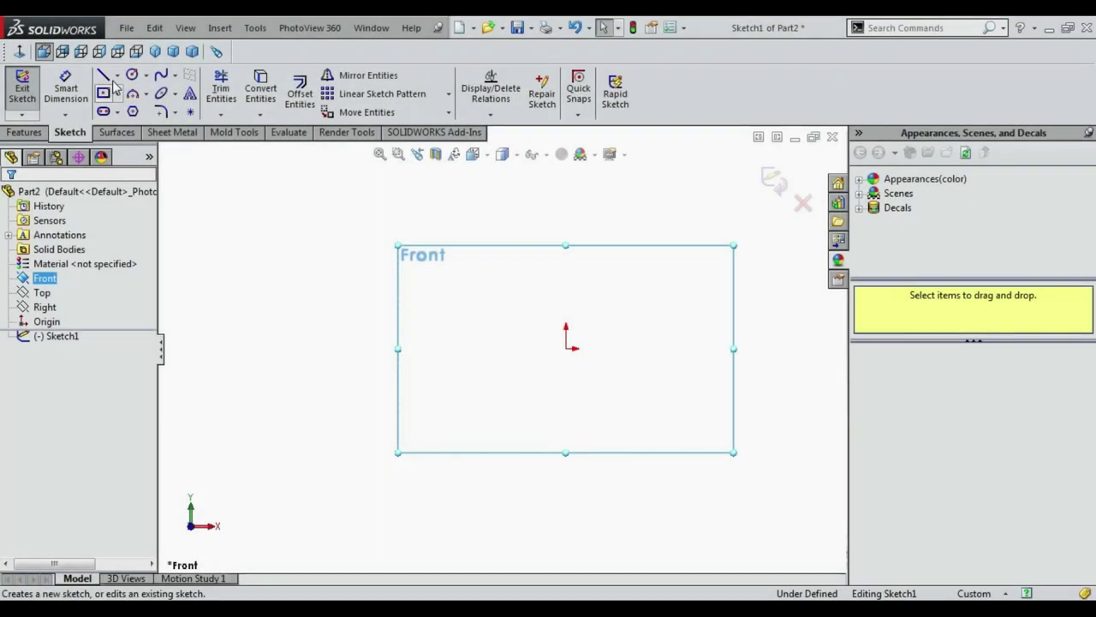
Step: Draw a vertical centerline down to the origin and a horizontal centerline extending left
{"action": "left_click", "coordinate": [117, 76]}
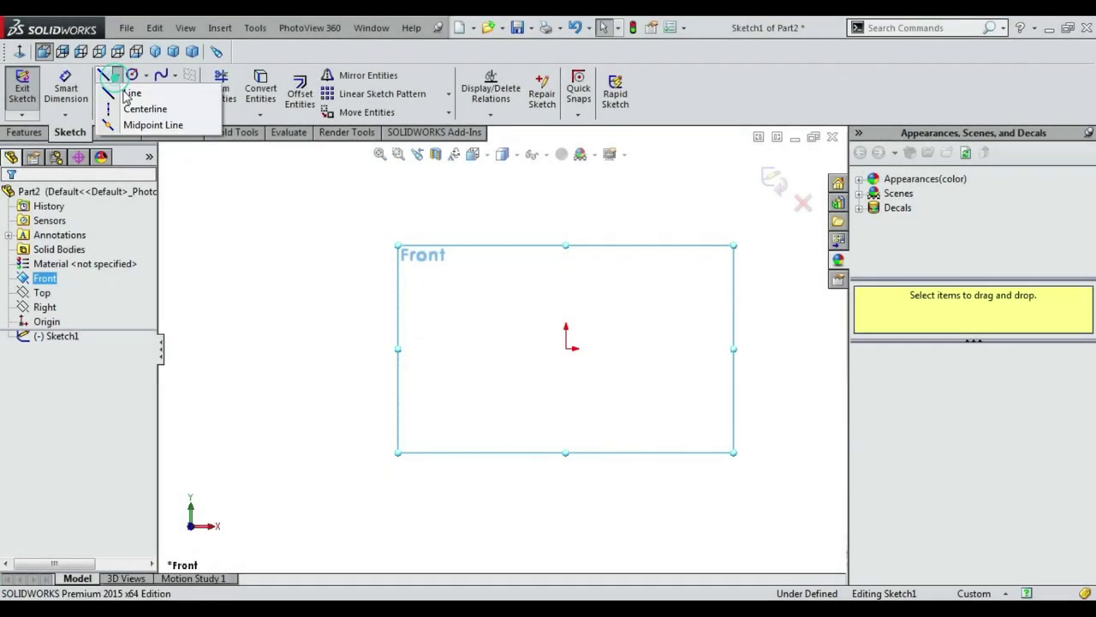
{"action": "left_click", "coordinate": [130, 110]}
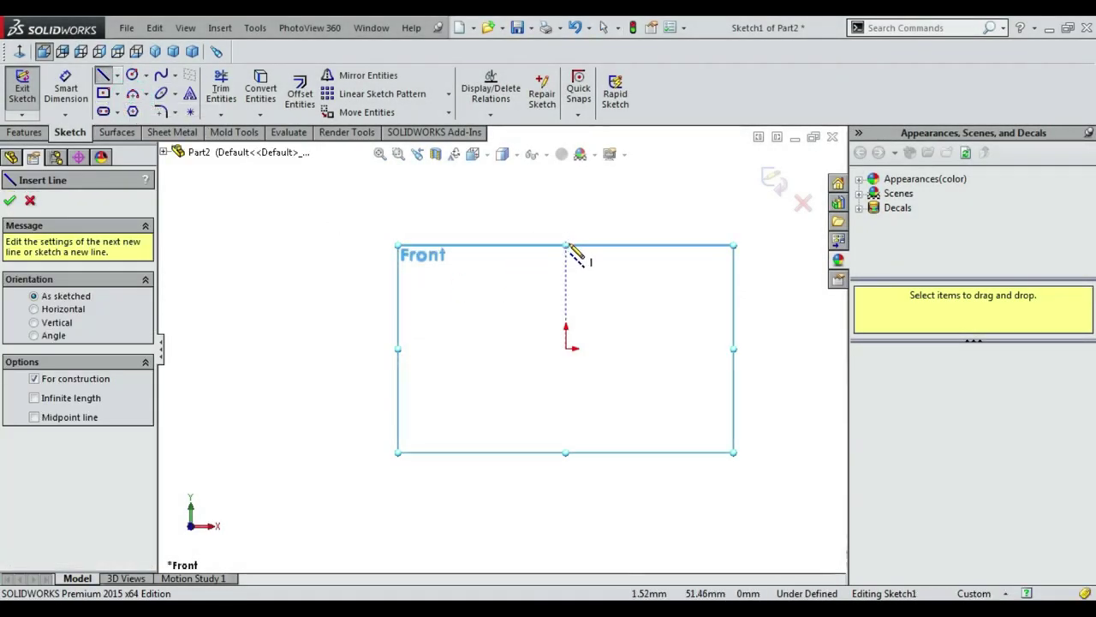
{"action": "left_click", "coordinate": [565, 245]}
{"action": "left_click", "coordinate": [565, 347]}
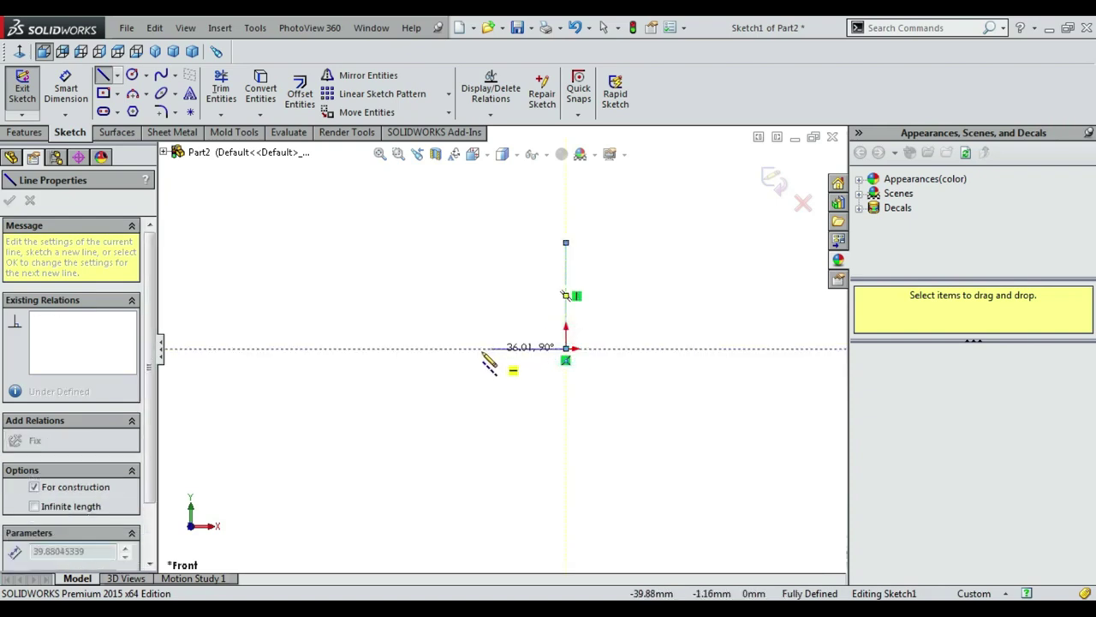
{"action": "left_click", "coordinate": [482, 348]}
{"action": "key", "text": "Escape"}
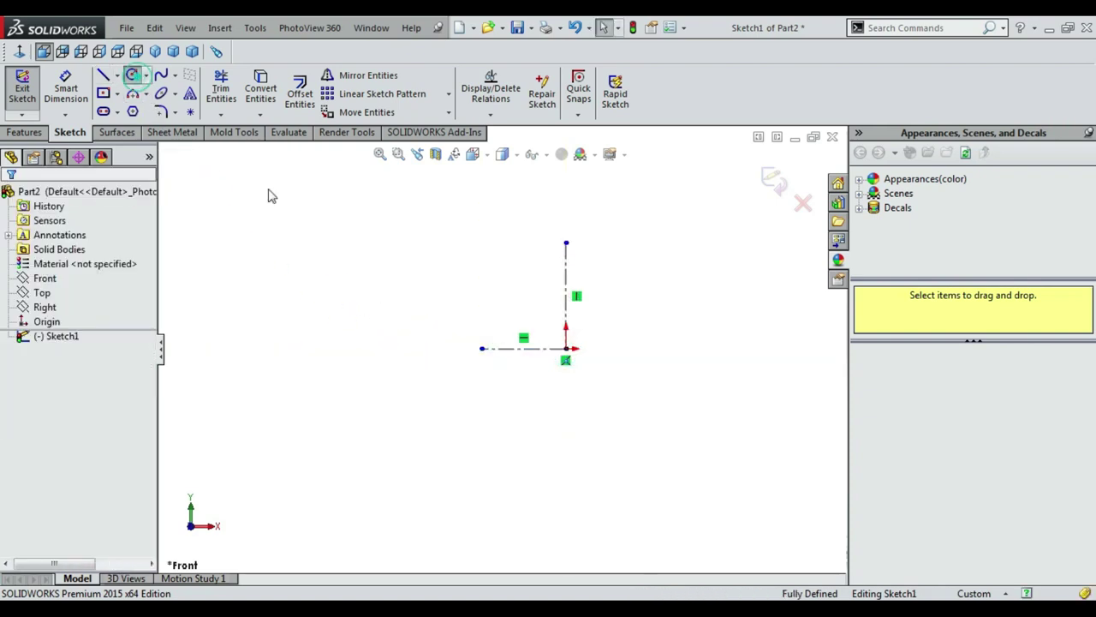
Step: Draw two concentric circles at the horizontal centerline's left end
{"action": "left_click", "coordinate": [482, 348]}
{"action": "left_click", "coordinate": [485, 434]}
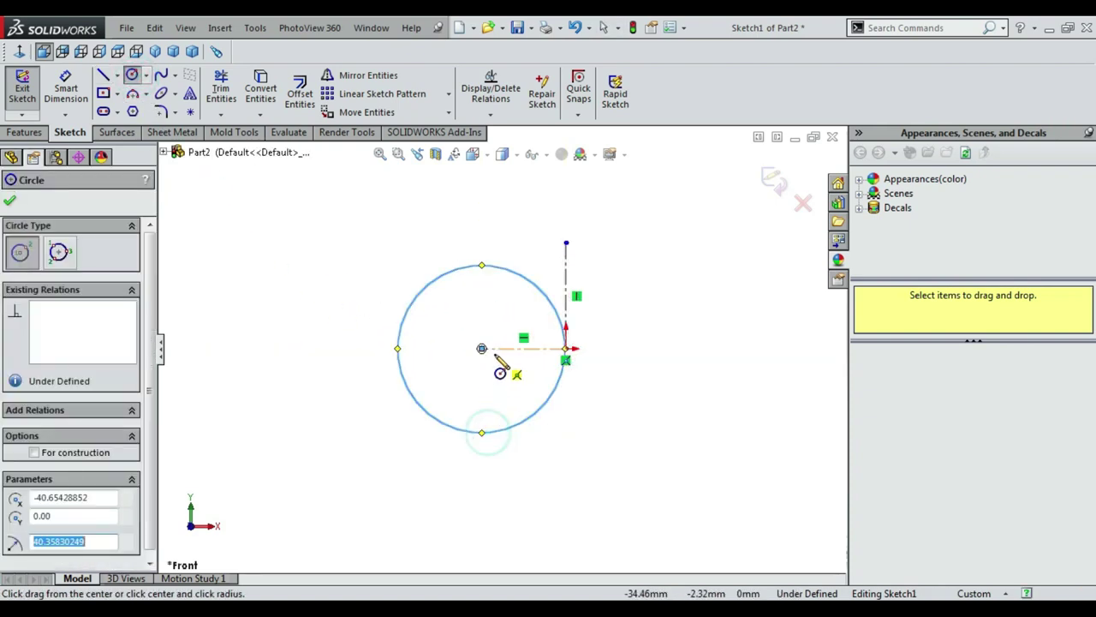
{"action": "left_click", "coordinate": [482, 349]}
{"action": "left_click", "coordinate": [467, 384]}
{"action": "key", "text": "Escape"}
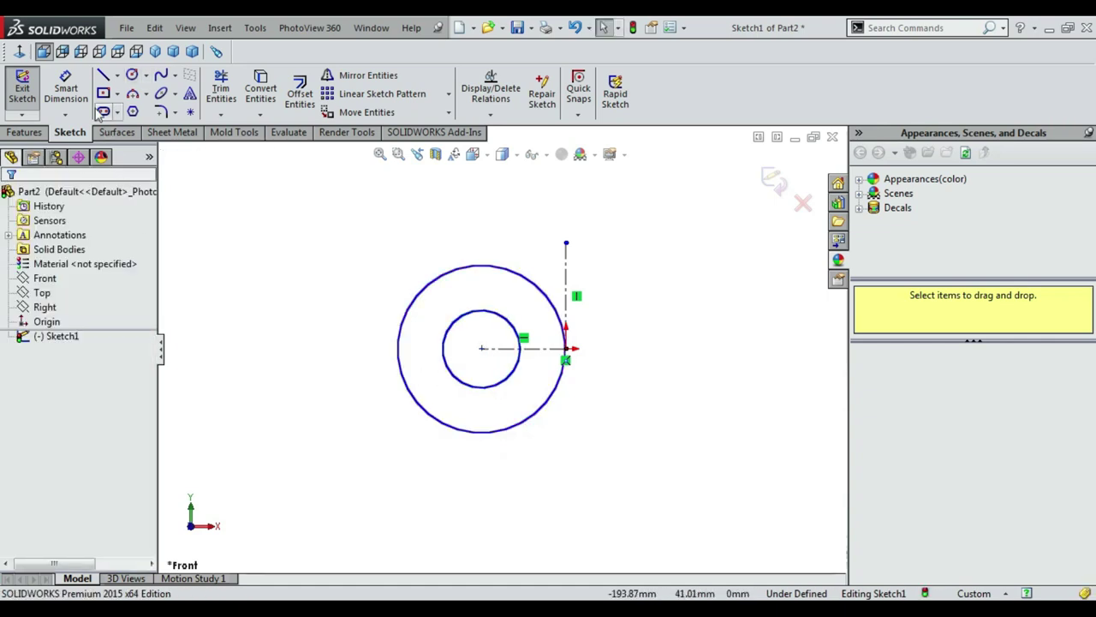
Step: Dimension the horizontal centerline to a 5 mm centre distance
{"action": "left_click", "coordinate": [66, 89]}
{"action": "left_click", "coordinate": [538, 351]}
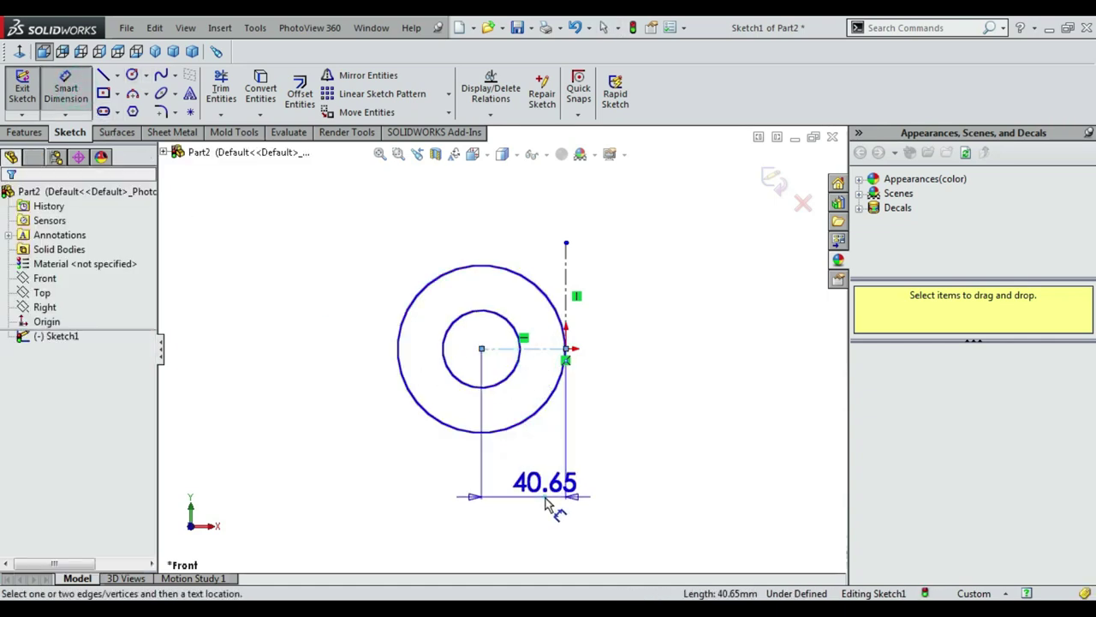
{"action": "left_click", "coordinate": [546, 497]}
{"action": "type", "text": "5.00mm"}
{"action": "key", "text": "Return"}
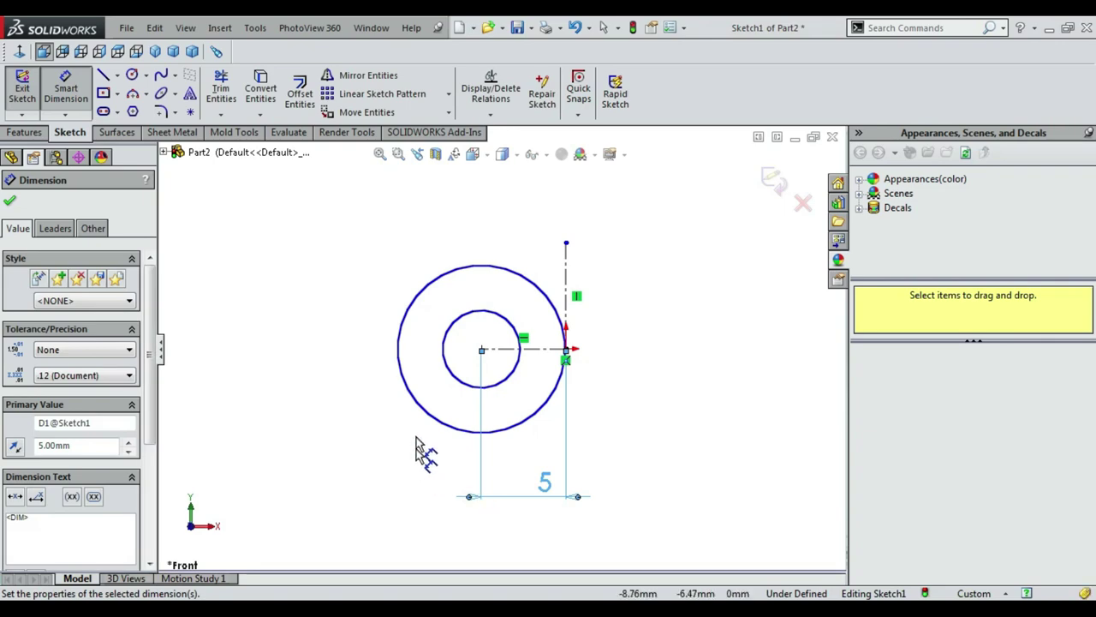
Step: Set the inner circle to Ø4 and correct the outer circle from Ø6 to Ø8
{"action": "left_click", "coordinate": [421, 412]}
{"action": "left_click", "coordinate": [346, 382]}
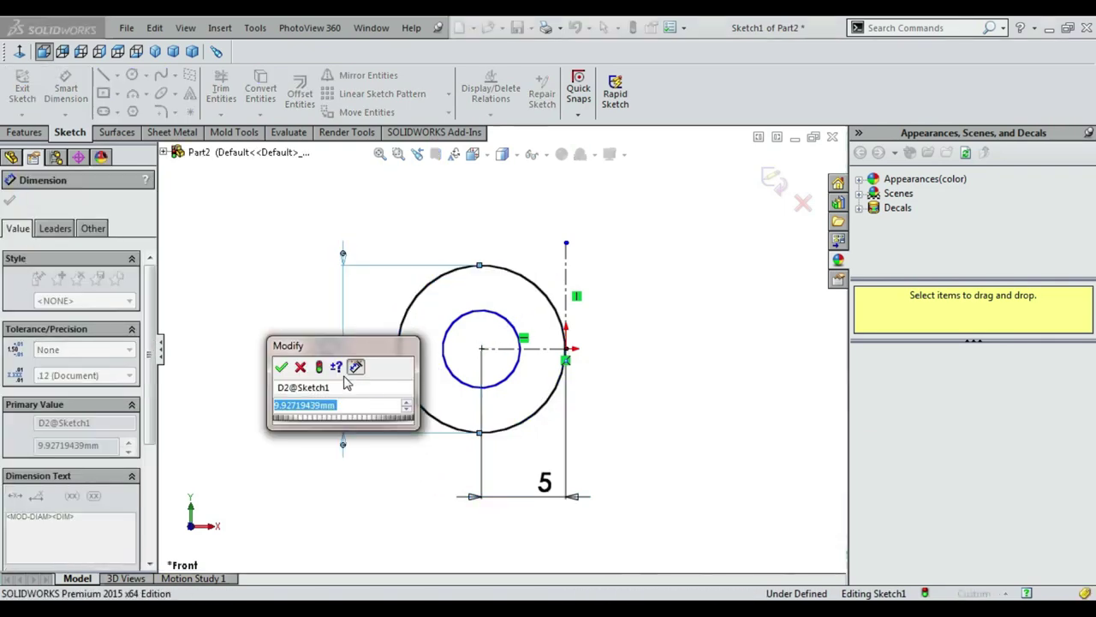
{"action": "key", "text": "Return"}
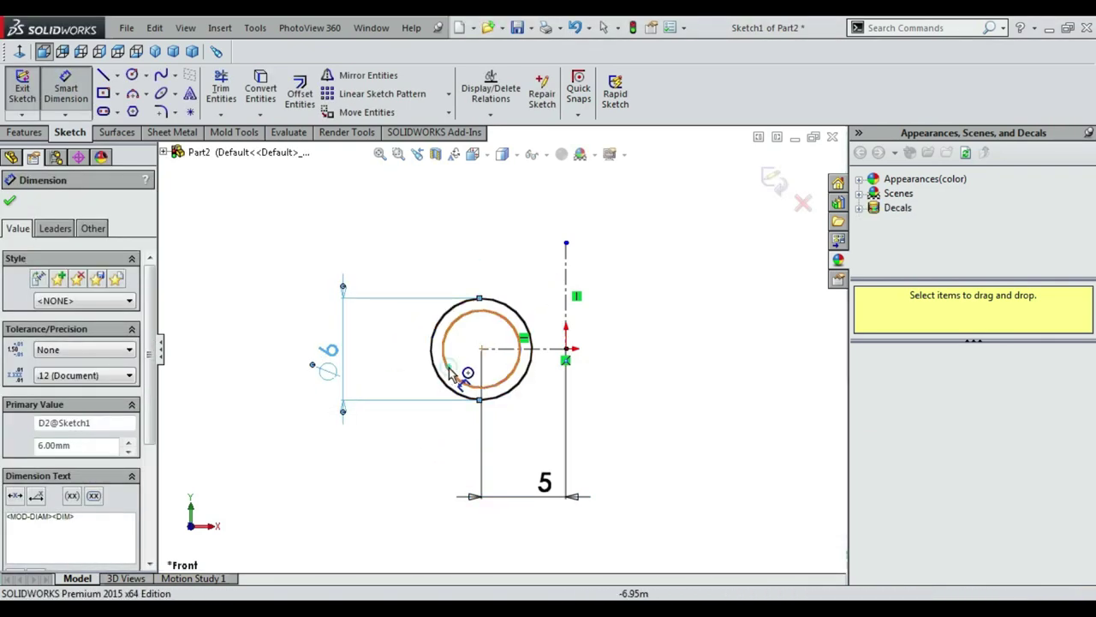
{"action": "left_click", "coordinate": [449, 370]}
{"action": "left_click", "coordinate": [406, 371]}
{"action": "type", "text": "4"}
{"action": "key", "text": "Return"}
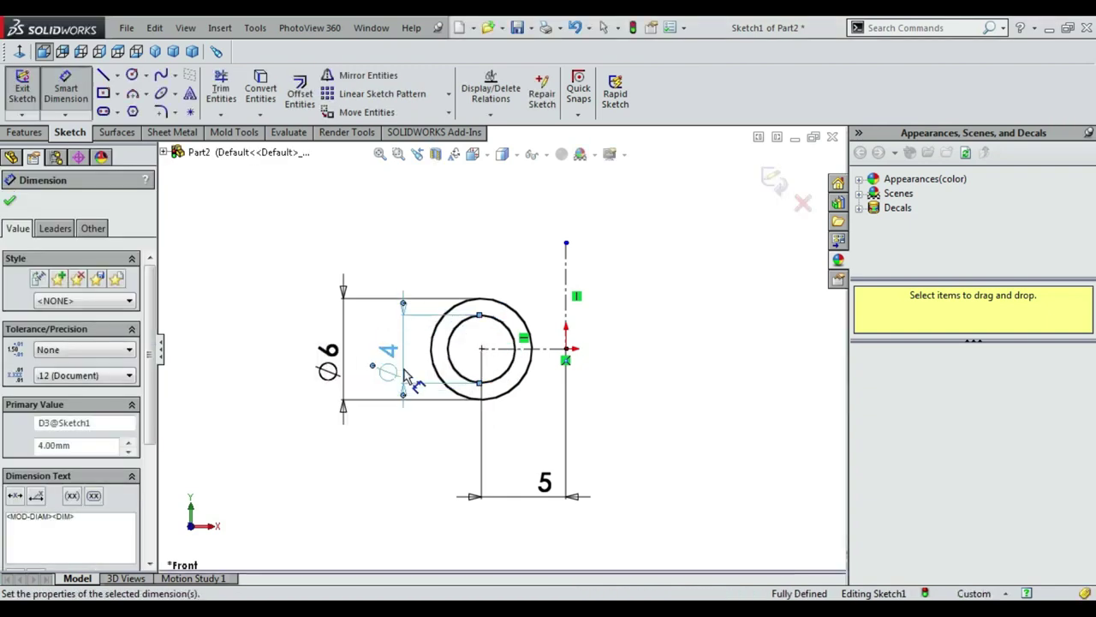
{"action": "double_click", "coordinate": [328, 360]}
{"action": "type", "text": "8"}
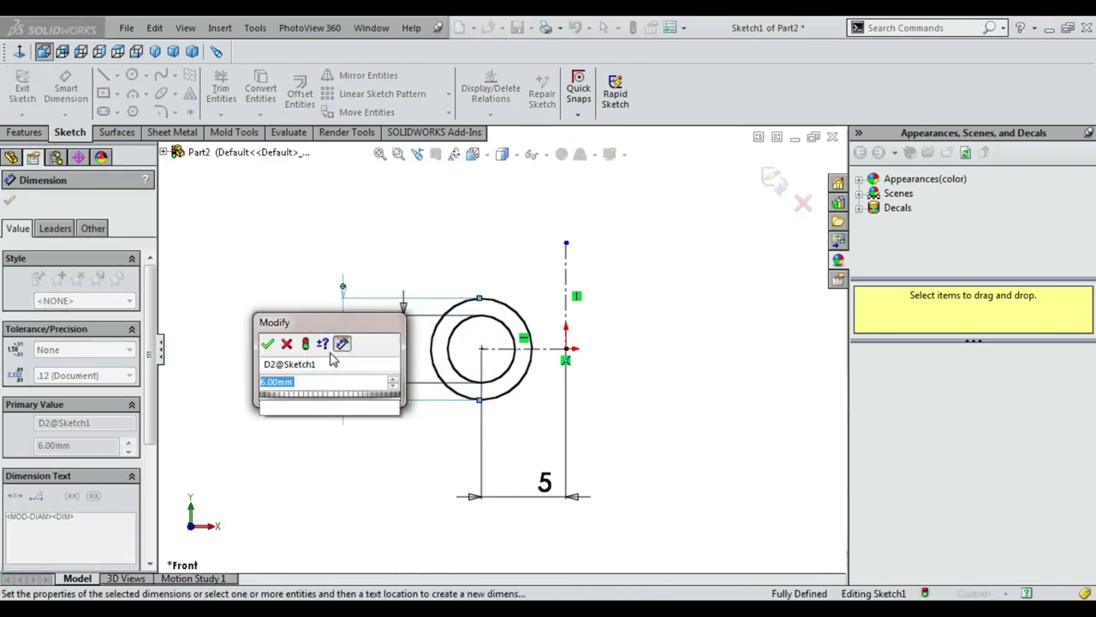
{"action": "key", "text": "Return"}
{"action": "key", "text": "Escape"}
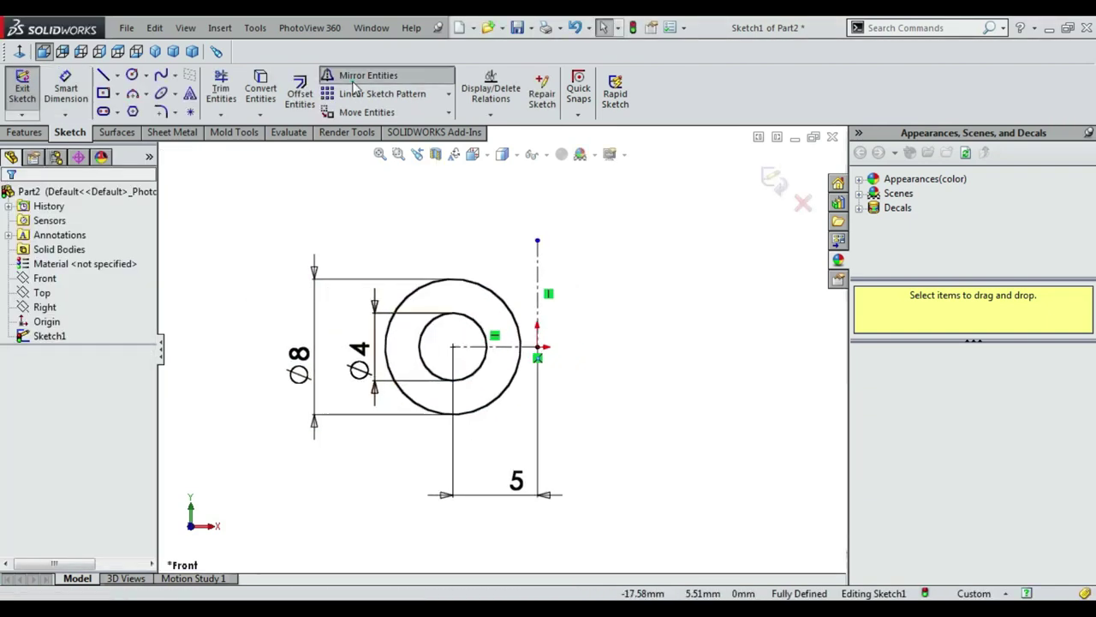
Step: Mirror the outer and inner circles across the vertical centerline
{"action": "left_click", "coordinate": [364, 76]}
{"action": "left_click", "coordinate": [428, 292]}
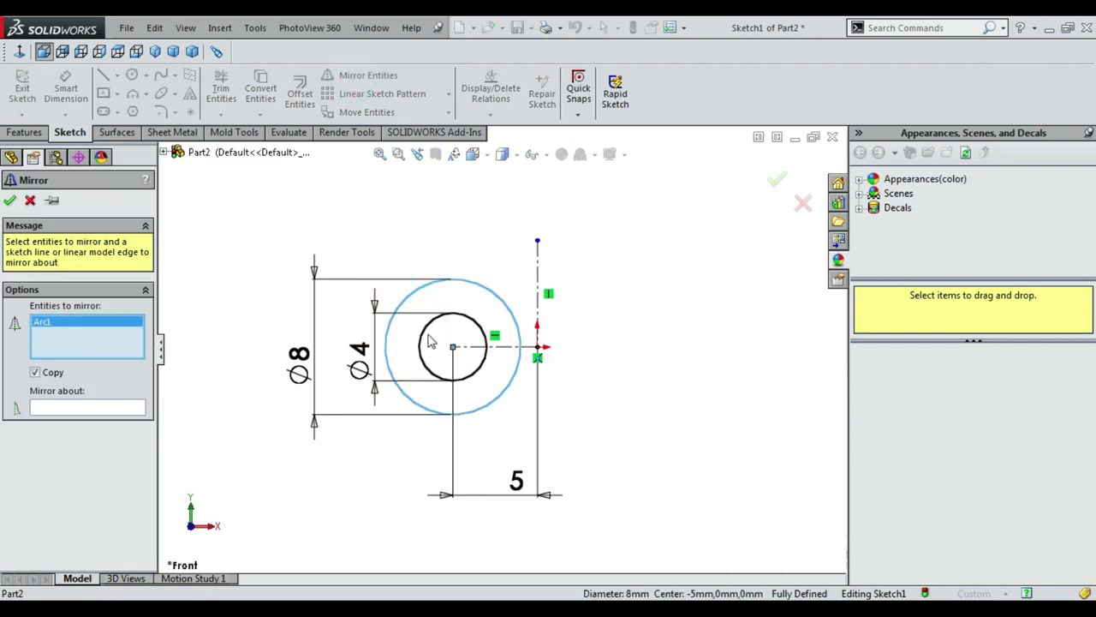
{"action": "left_click", "coordinate": [431, 342]}
{"action": "left_click", "coordinate": [133, 407]}
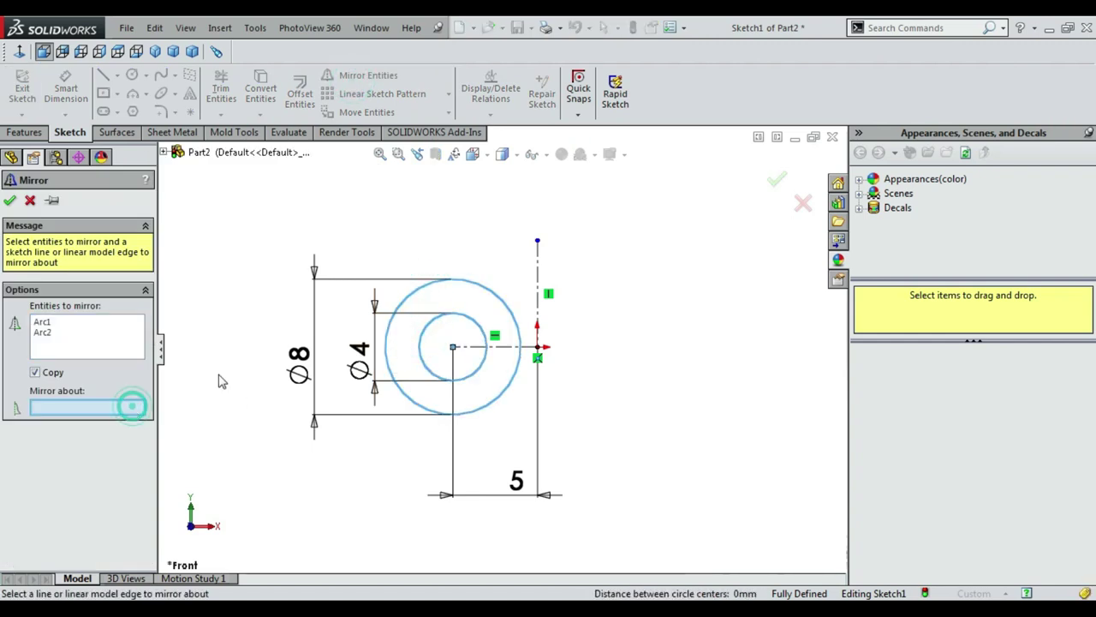
{"action": "left_click", "coordinate": [537, 267]}
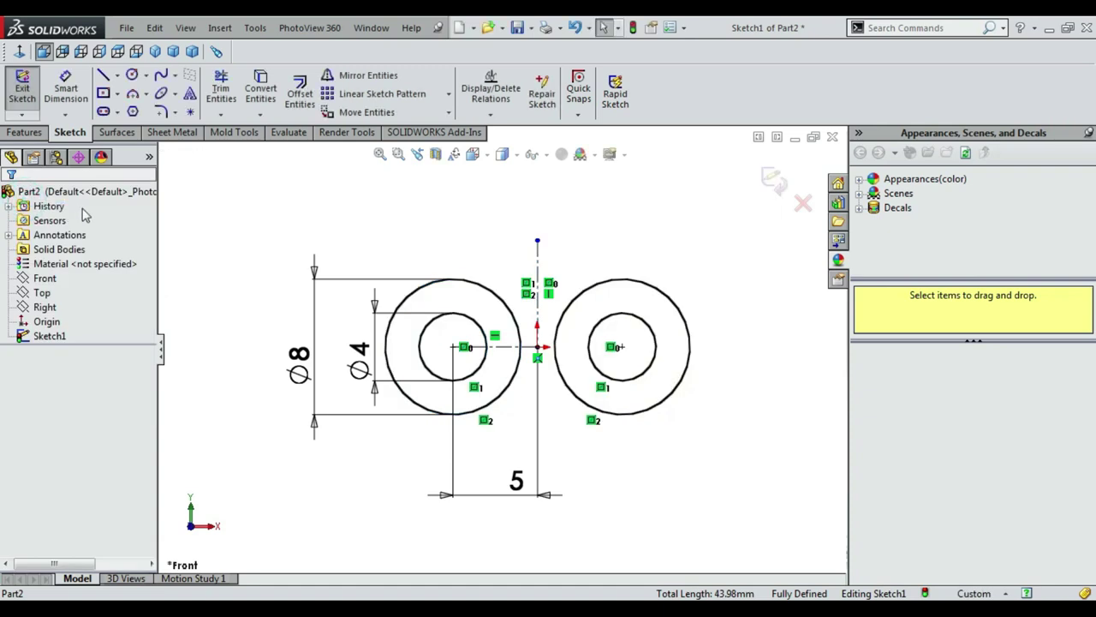
{"action": "left_click", "coordinate": [143, 93]}
Step: Draw a 3-point arc bridging the two outer circles and dimension it R6
{"action": "left_click", "coordinate": [177, 143]}
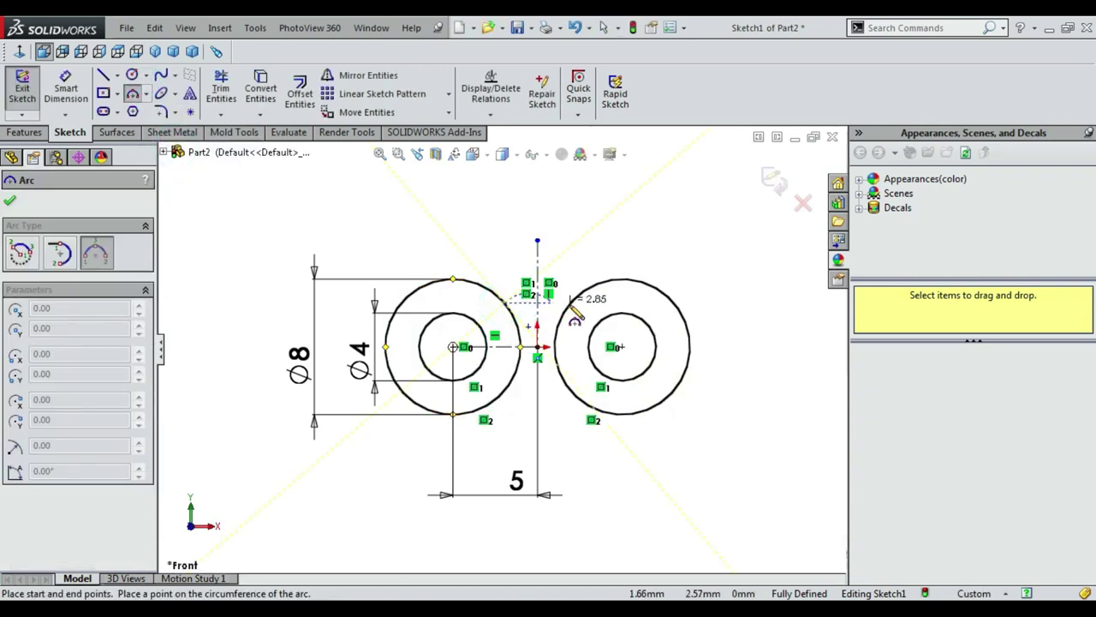
{"action": "left_click", "coordinate": [544, 316]}
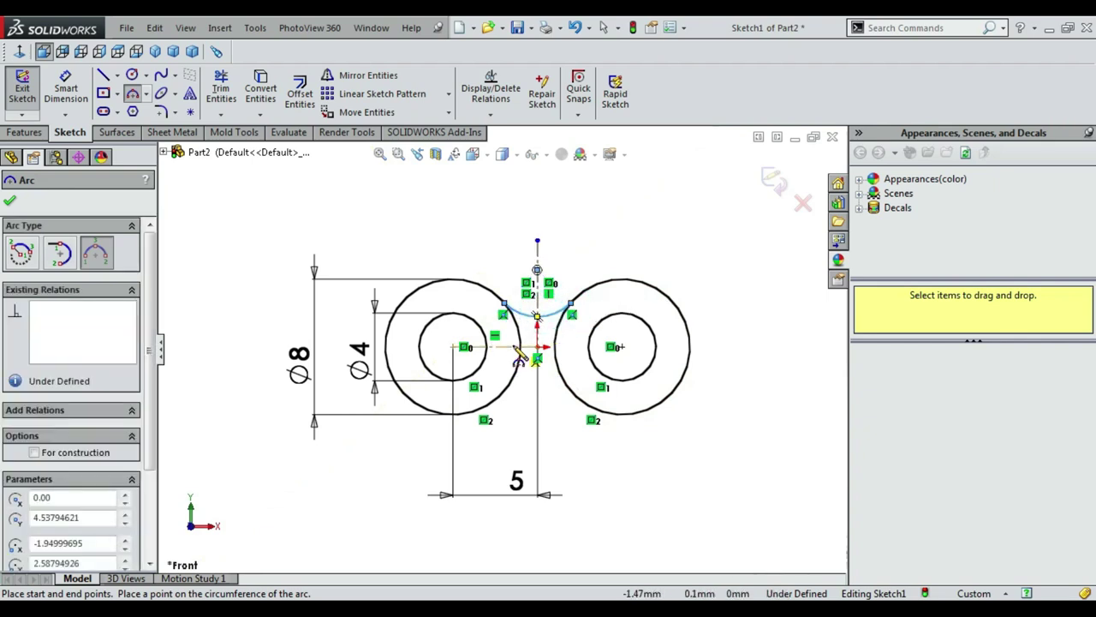
{"action": "key", "text": "Escape"}
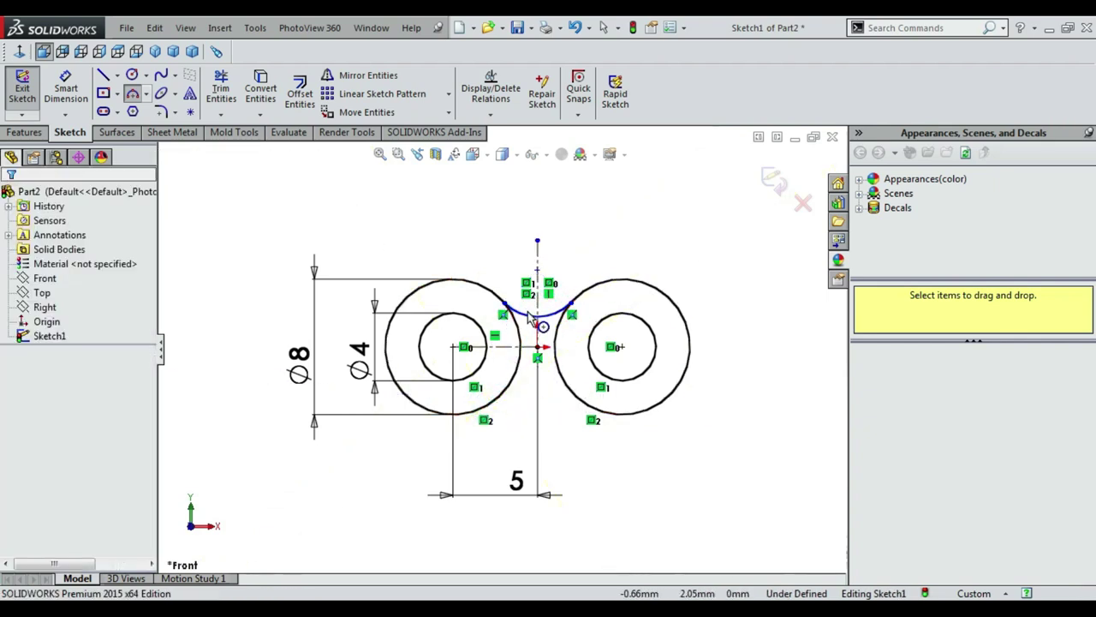
{"action": "scroll", "coordinate": [548, 306], "scroll_direction": "down", "scroll_amount": 3}
{"action": "scroll", "coordinate": [552, 308], "scroll_direction": "down", "scroll_amount": 2}
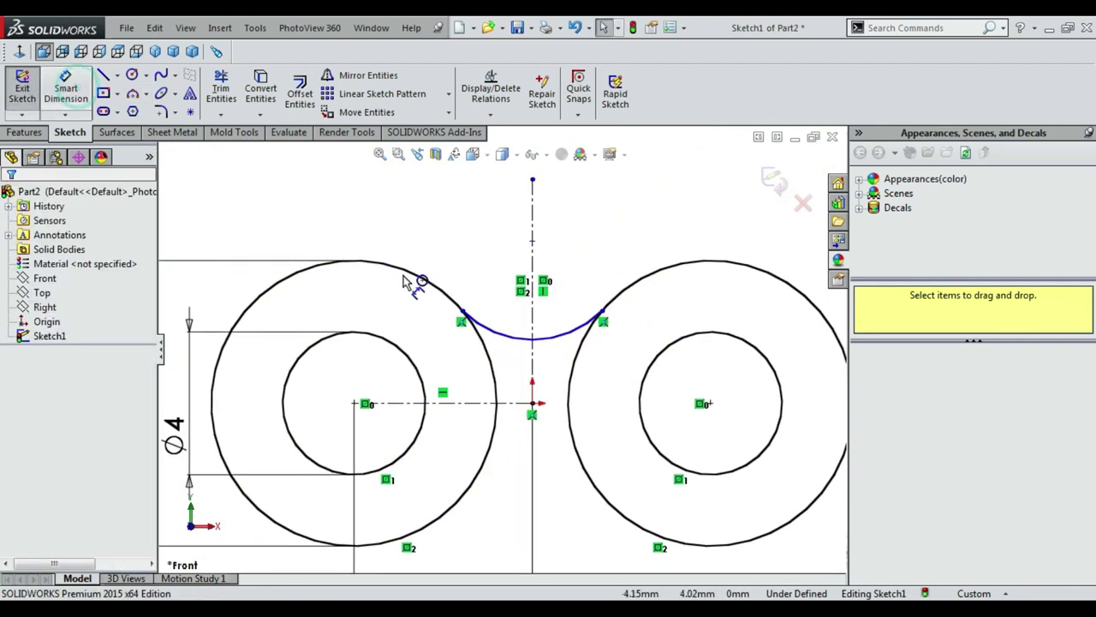
{"action": "left_click", "coordinate": [492, 332]}
{"action": "left_click", "coordinate": [486, 247]}
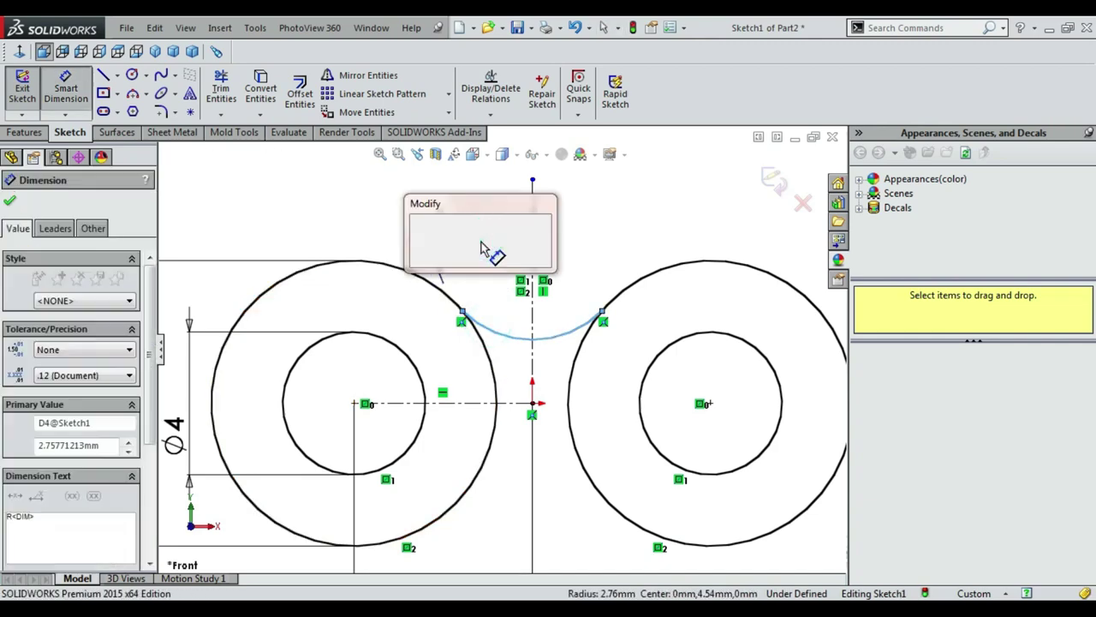
{"action": "type", "text": "6"}
{"action": "key", "text": "Escape"}
{"action": "key", "text": "Escape"}
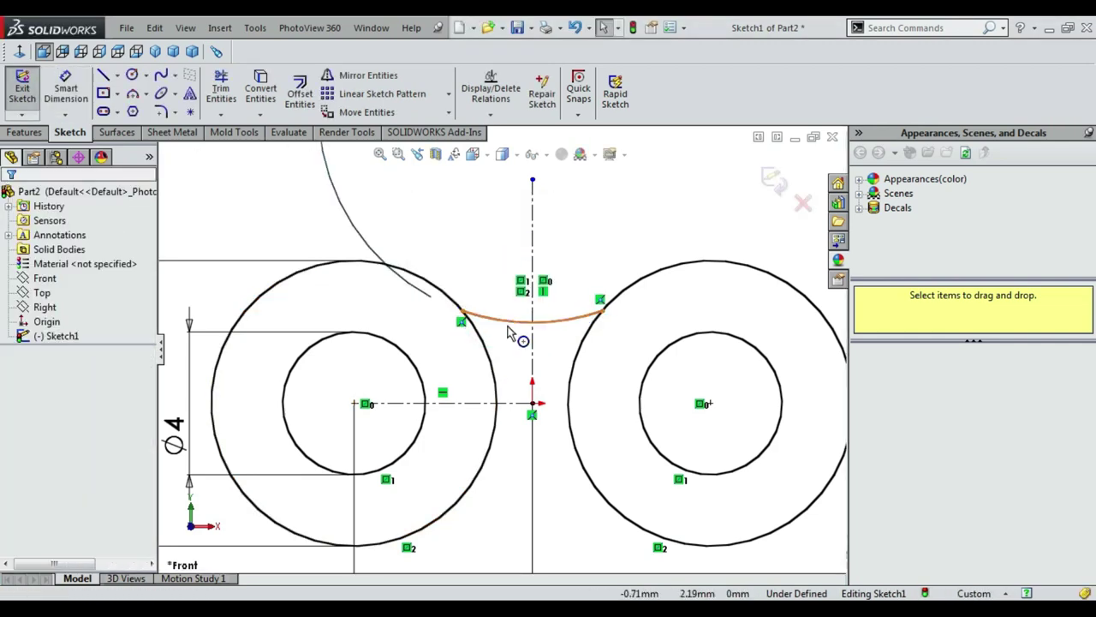
Step: Make the R6 arc tangent to both the left and right outer circles
{"action": "left_click", "coordinate": [510, 326]}
{"action": "left_click", "coordinate": [489, 358], "text": "ctrl"}
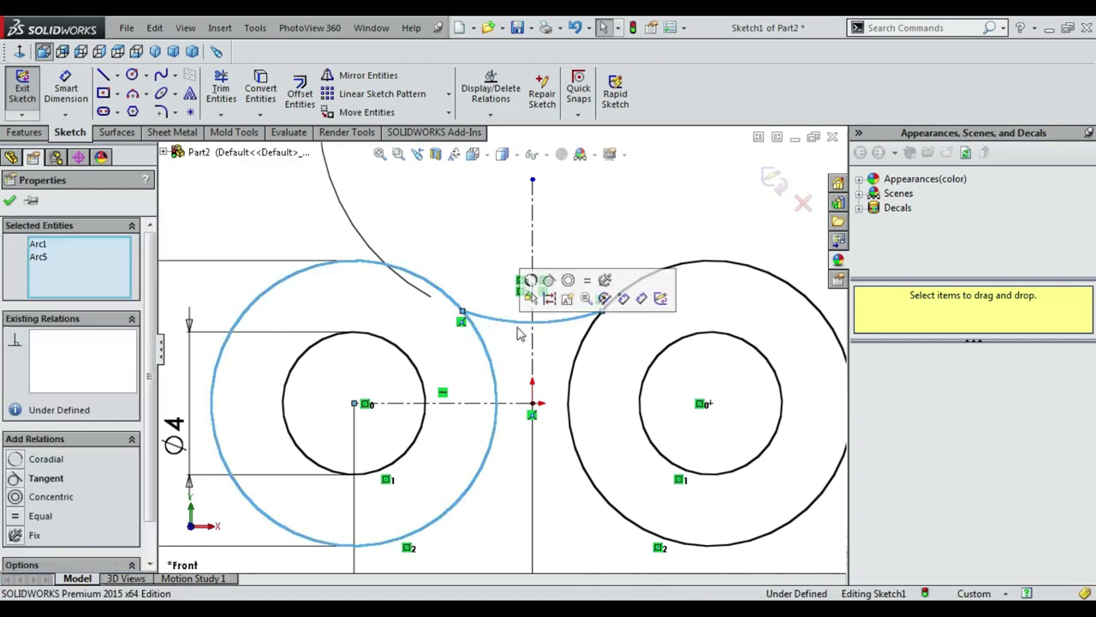
{"action": "left_click", "coordinate": [538, 283]}
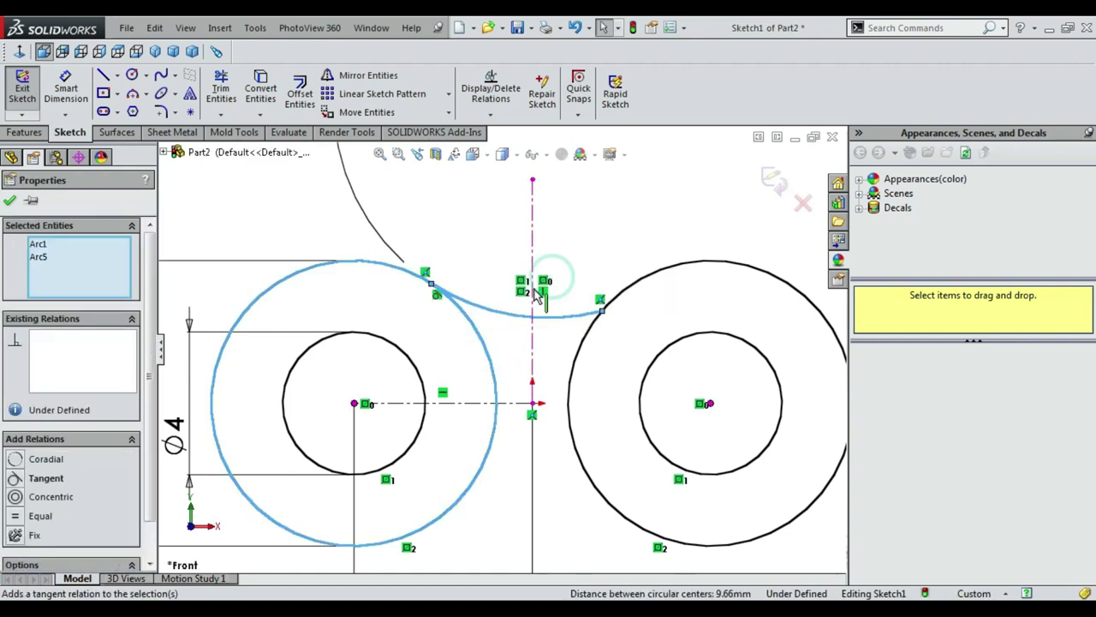
{"action": "left_click", "coordinate": [567, 325]}
{"action": "left_click", "coordinate": [579, 357], "text": "ctrl"}
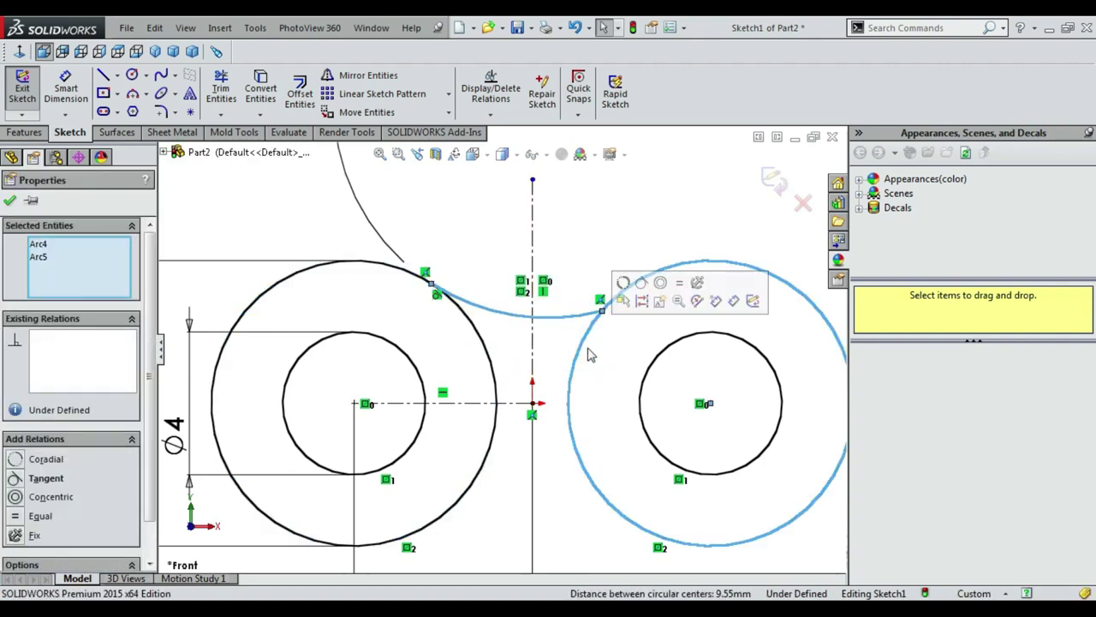
{"action": "left_click", "coordinate": [641, 290]}
{"action": "key", "text": "f"}
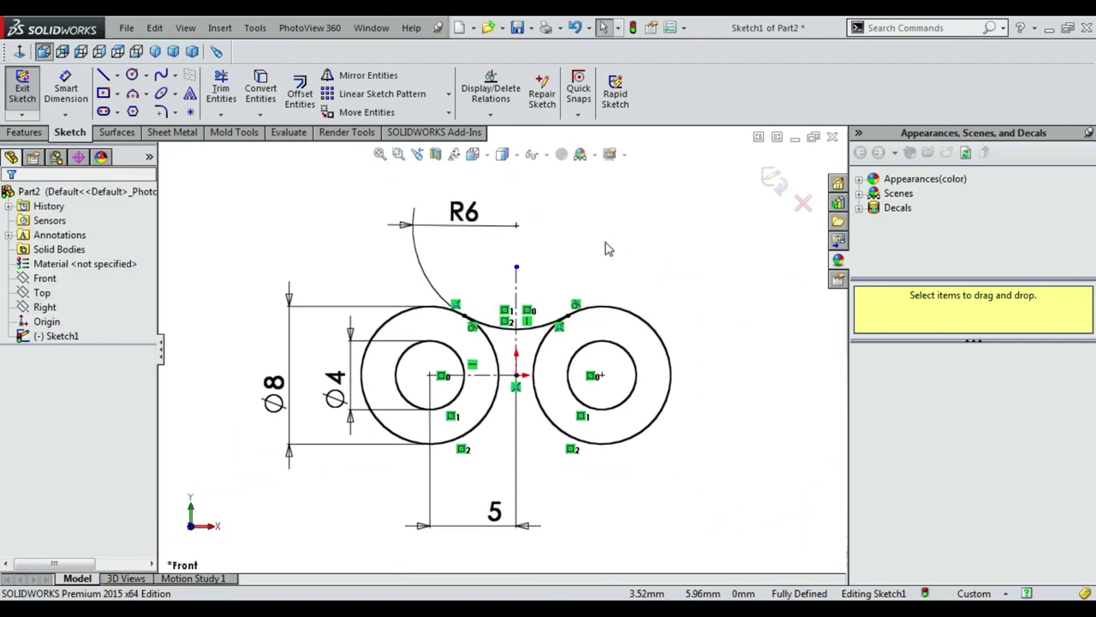
{"action": "left_click", "coordinate": [358, 75]}
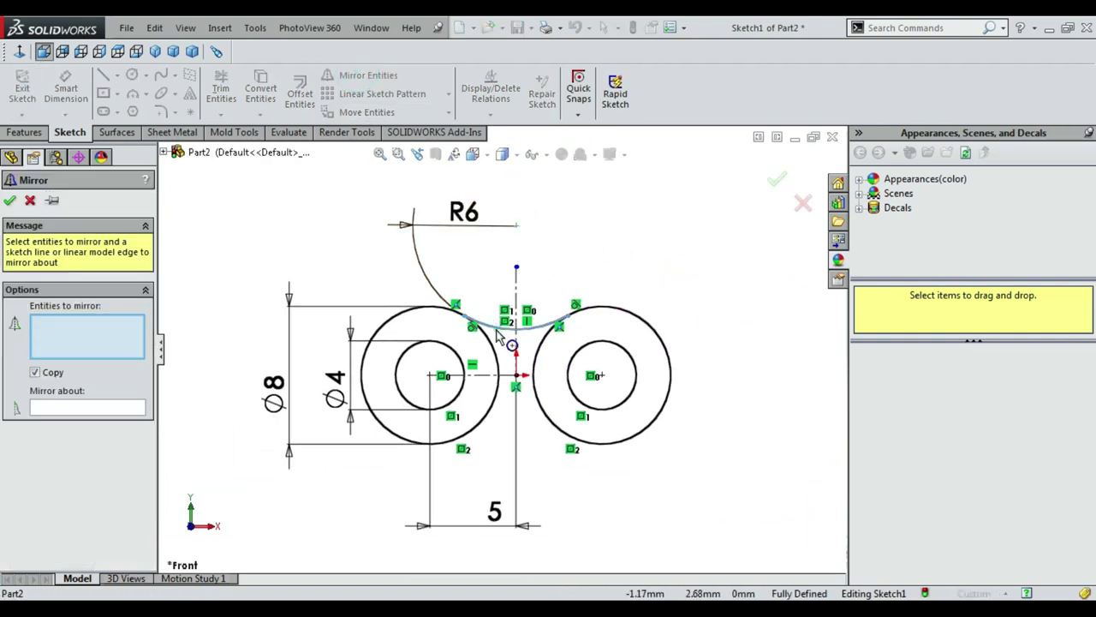
Step: Mirror the R6 arc across the horizontal centerline to form a bottom arc
{"action": "left_click", "coordinate": [497, 334]}
{"action": "left_click", "coordinate": [99, 408]}
{"action": "left_click", "coordinate": [484, 375]}
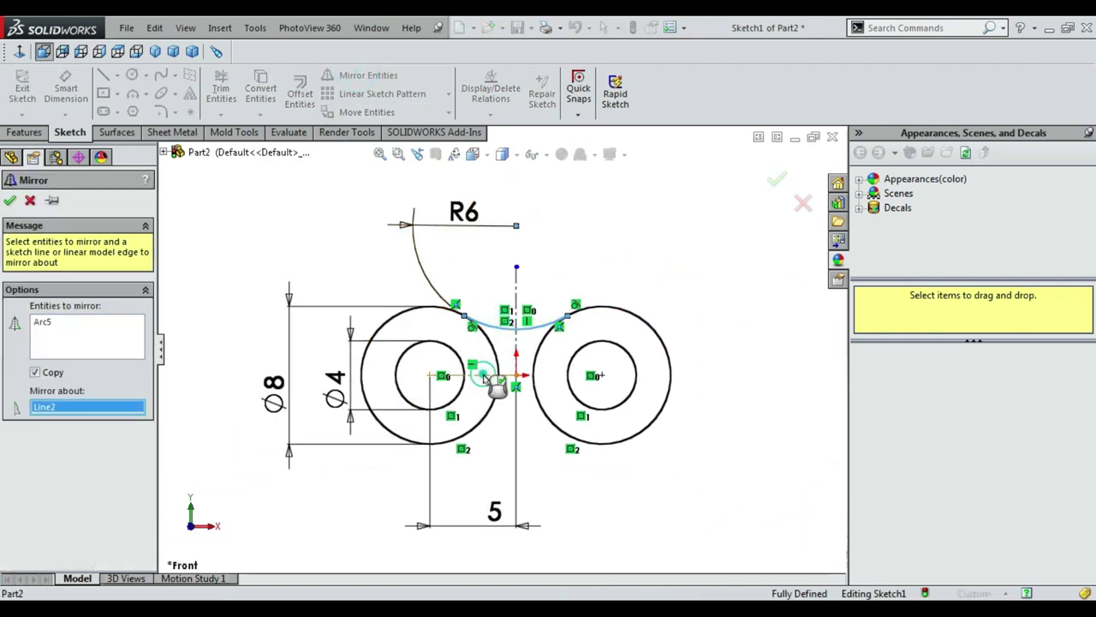
{"action": "left_click", "coordinate": [10, 202]}
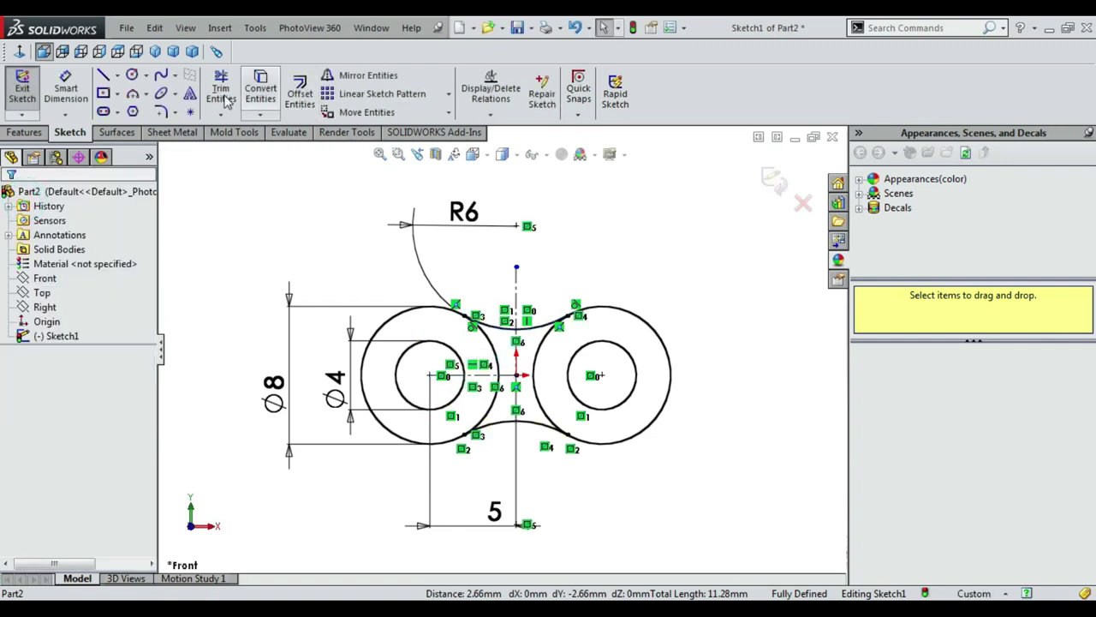
Step: Trim away the inner arcs of both outer circles to close the link outline
{"action": "left_click", "coordinate": [221, 96]}
{"action": "scroll", "coordinate": [483, 411], "scroll_direction": "down", "scroll_amount": 2}
{"action": "scroll", "coordinate": [484, 416], "scroll_direction": "down", "scroll_amount": 3}
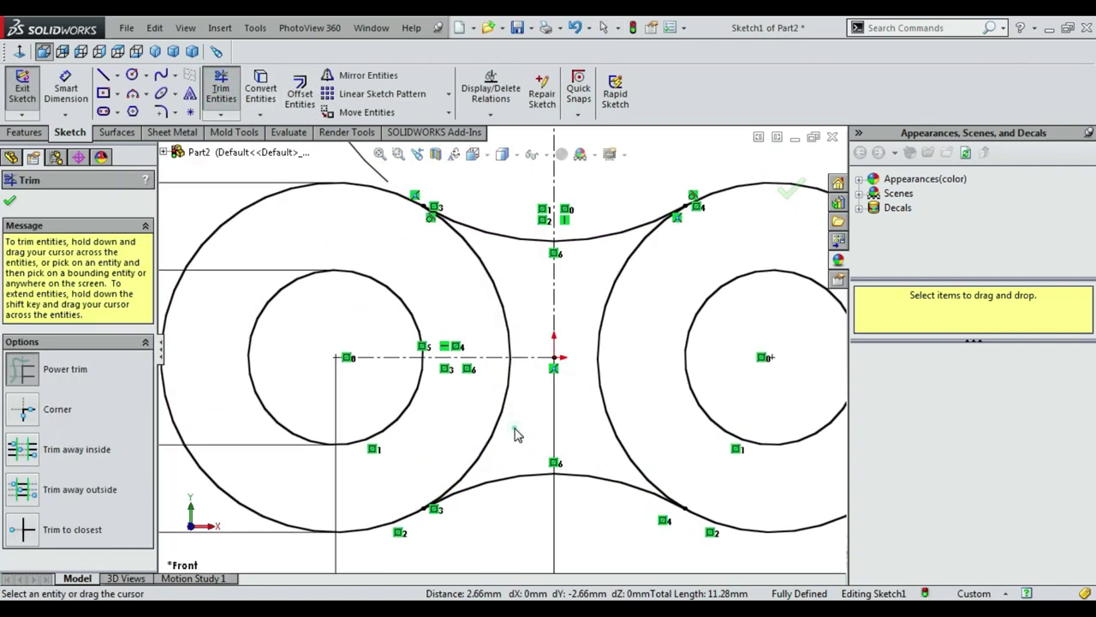
{"action": "left_click_drag", "start_coordinate": [521, 301], "coordinate": [485, 297]}
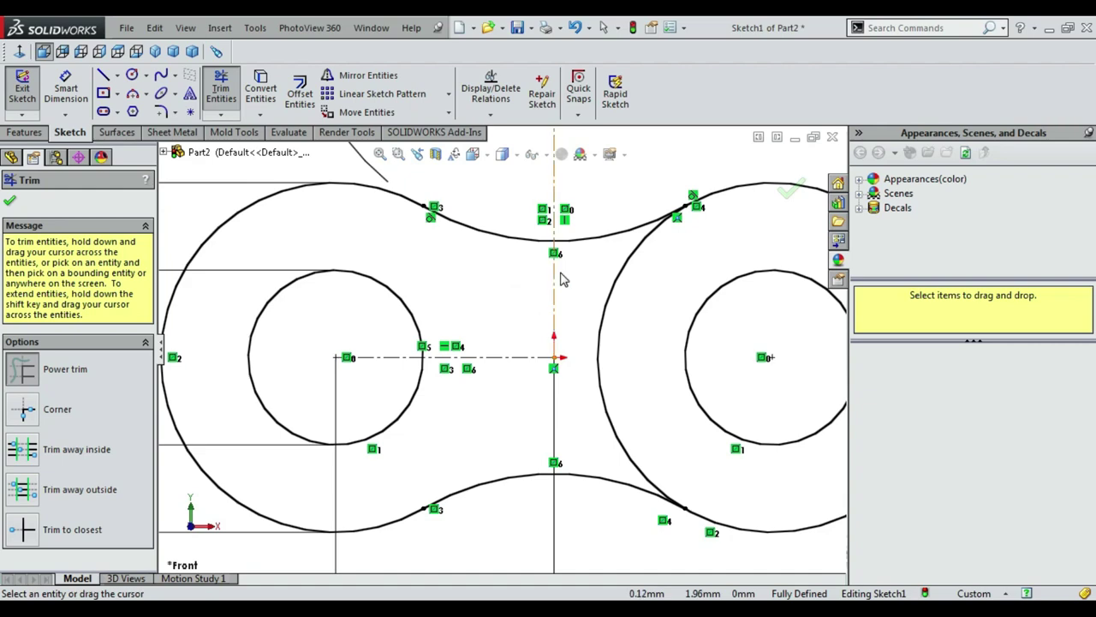
{"action": "left_click_drag", "start_coordinate": [614, 322], "coordinate": [617, 342]}
{"action": "scroll", "coordinate": [600, 325], "scroll_direction": "up", "scroll_amount": 2}
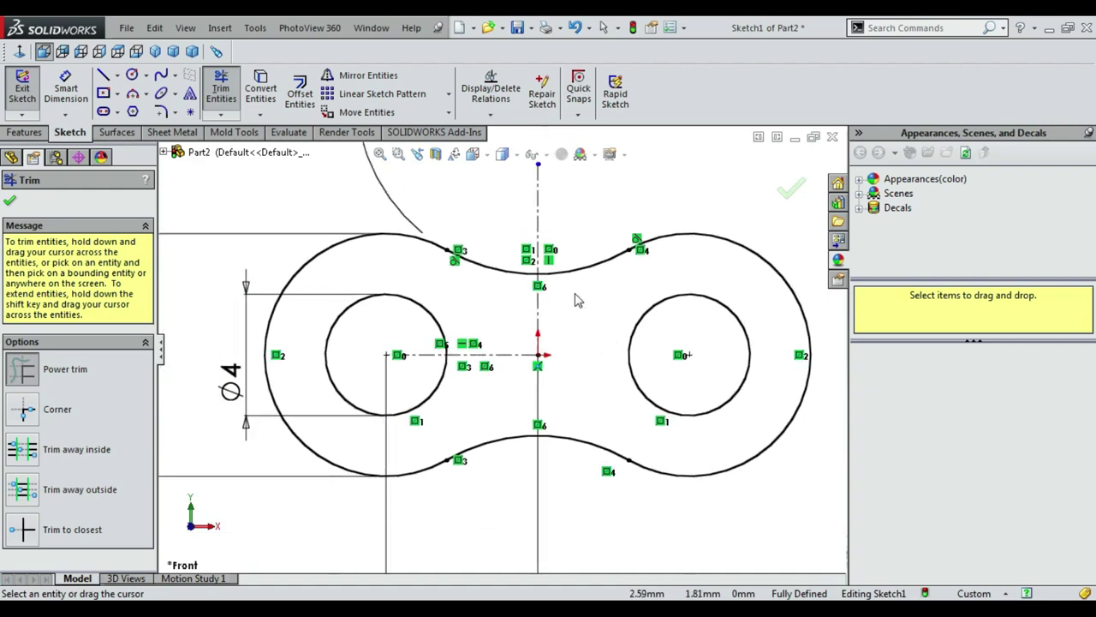
{"action": "left_click", "coordinate": [10, 201]}
{"action": "left_click", "coordinate": [26, 133]}
Step: Extrude the link outline 1 mm into a plate and select its face for sketching
{"action": "left_click", "coordinate": [29, 88]}
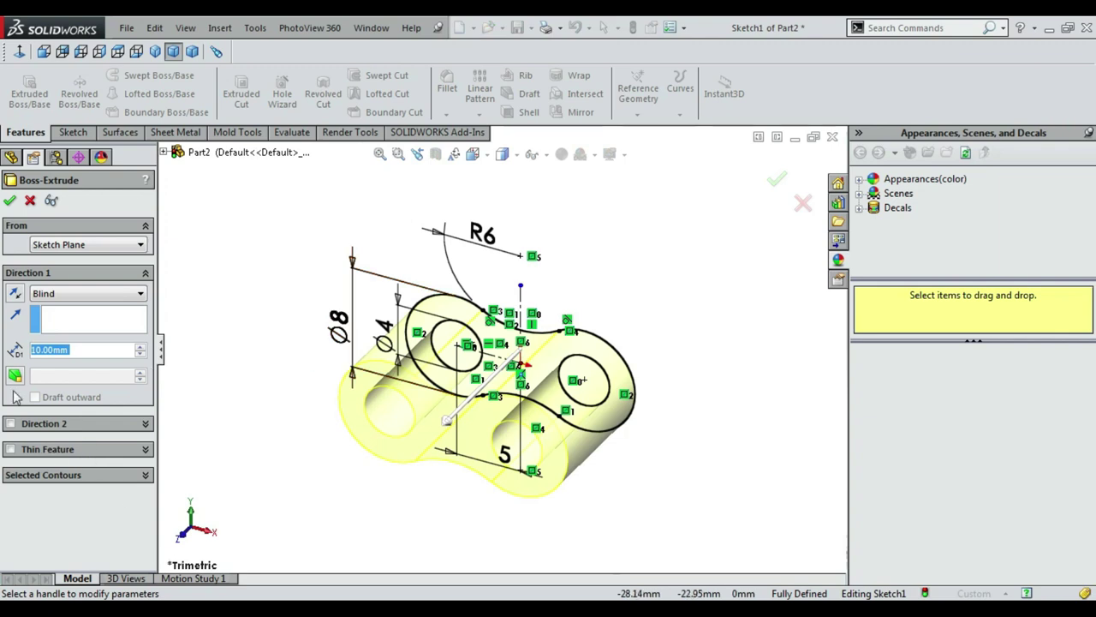
{"action": "type", "text": "1"}
{"action": "key", "text": "Return"}
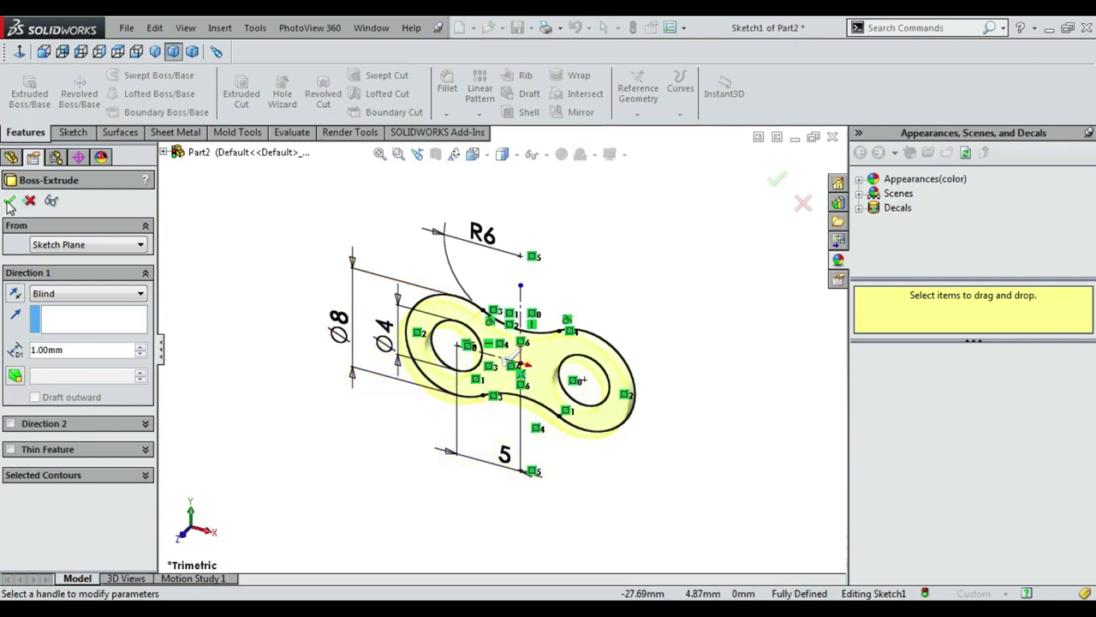
{"action": "left_click", "coordinate": [9, 201]}
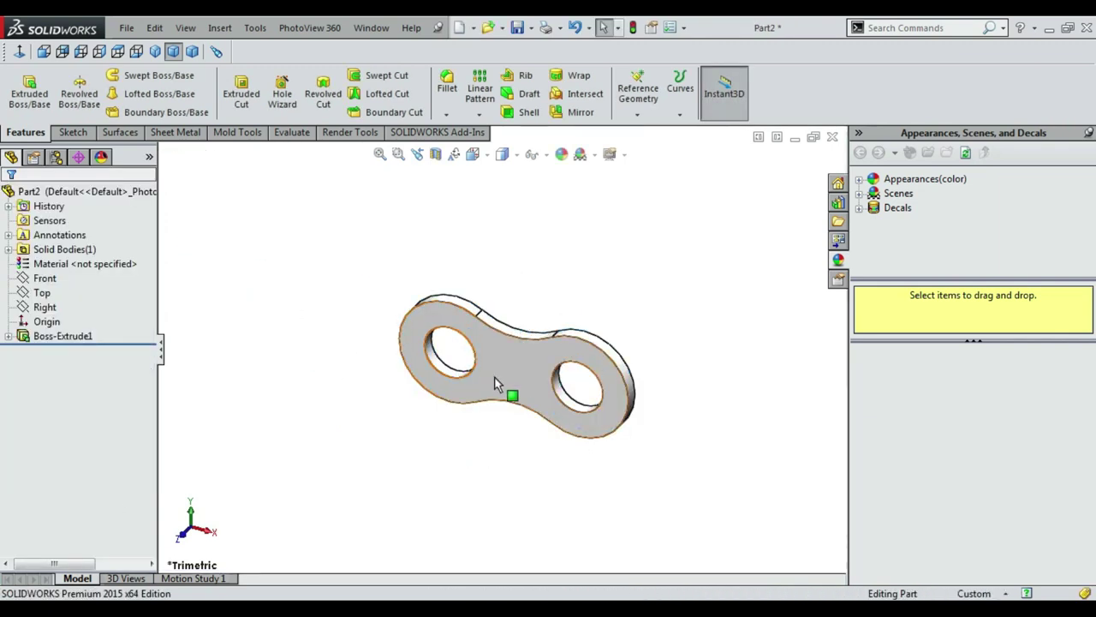
{"action": "left_click", "coordinate": [495, 378]}
{"action": "left_click", "coordinate": [72, 132]}
Step: Start a sketch on the plate face and convert both hole edges into sketch circles
{"action": "left_click", "coordinate": [22, 86]}
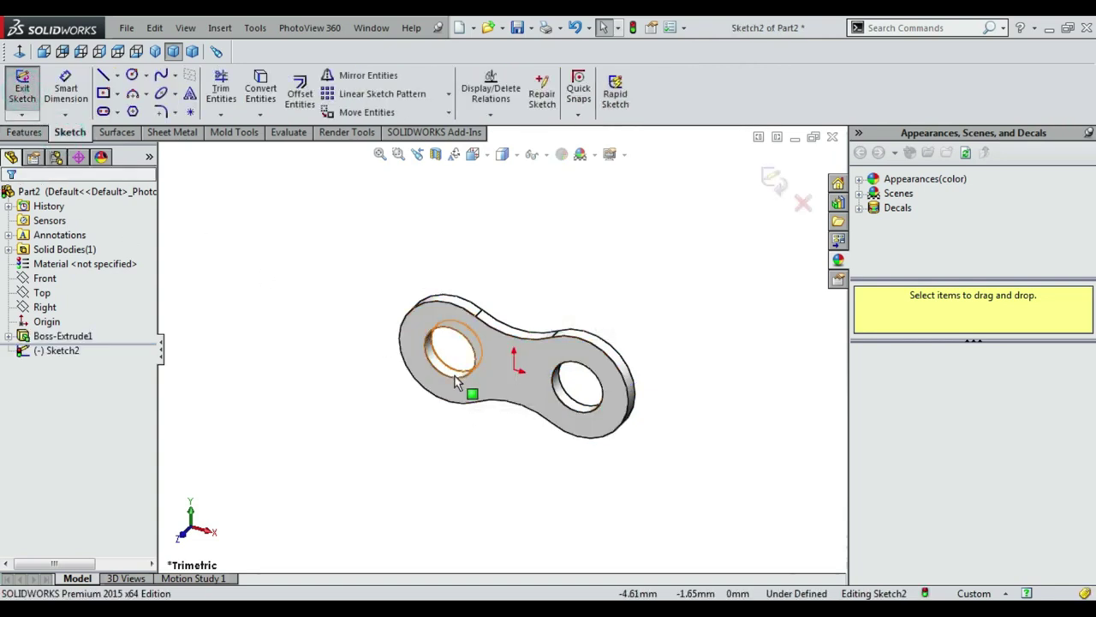
{"action": "left_click", "coordinate": [456, 383]}
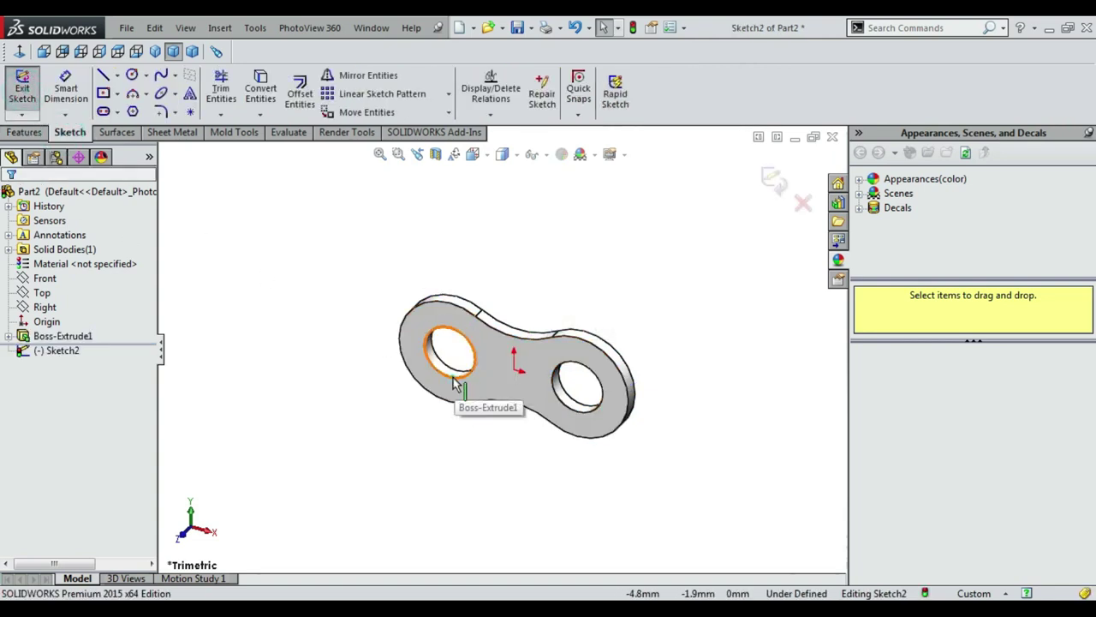
{"action": "left_click", "coordinate": [561, 409], "text": "ctrl"}
{"action": "left_click", "coordinate": [261, 89]}
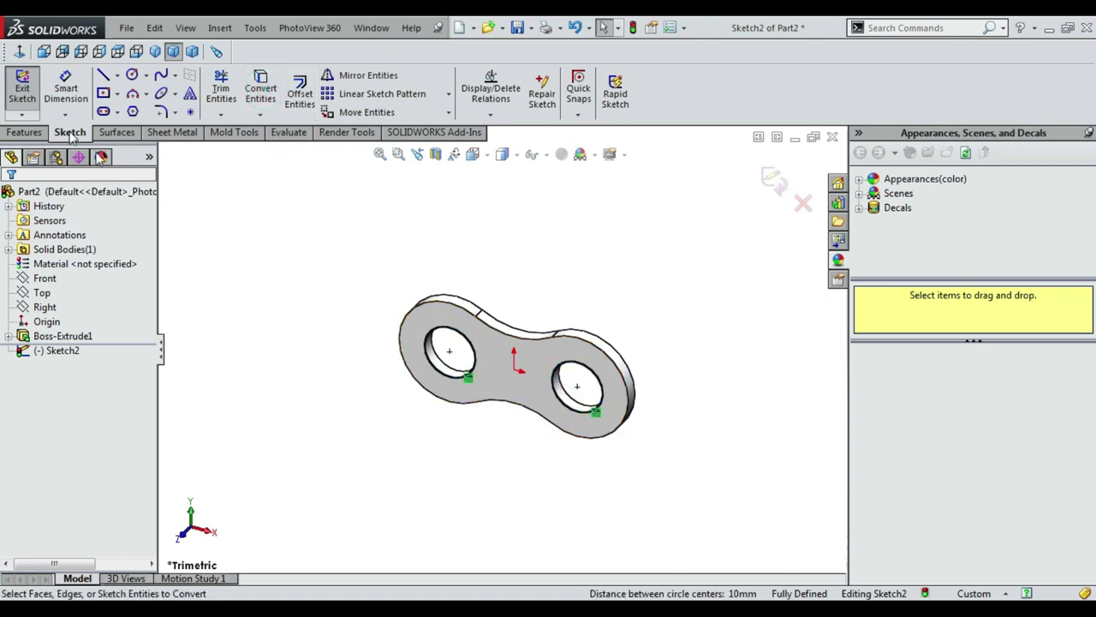
Step: Extrude the hole circles into pins, 7.2 mm in Direction 1 and 1.2 mm in Direction 2
{"action": "left_click", "coordinate": [24, 132]}
{"action": "left_click", "coordinate": [29, 89]}
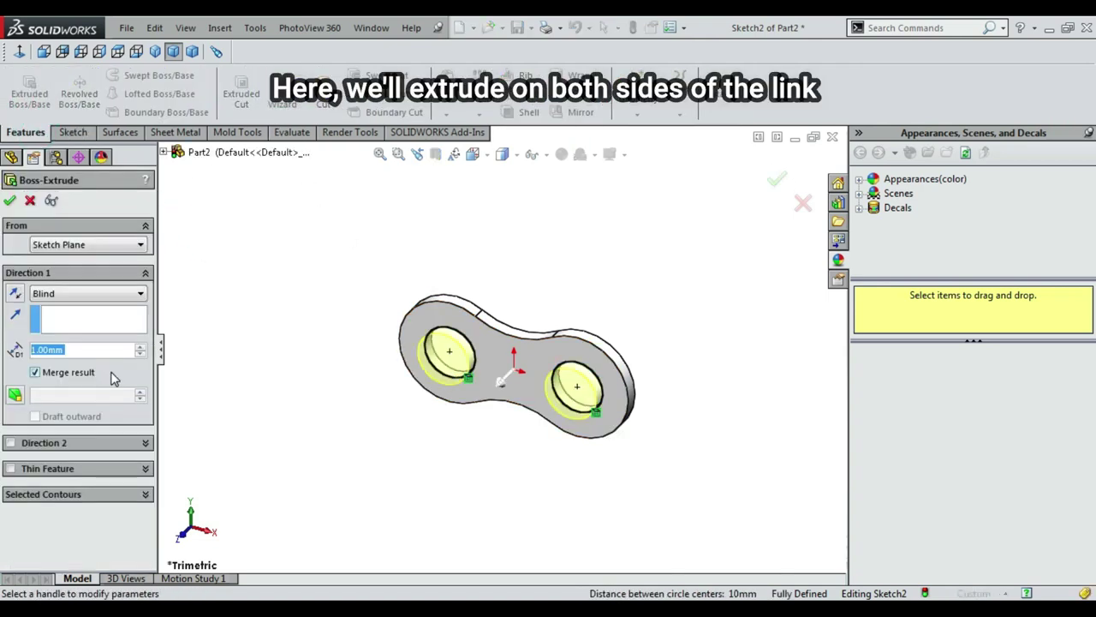
{"action": "type", "text": "7.2"}
{"action": "key", "text": "Return"}
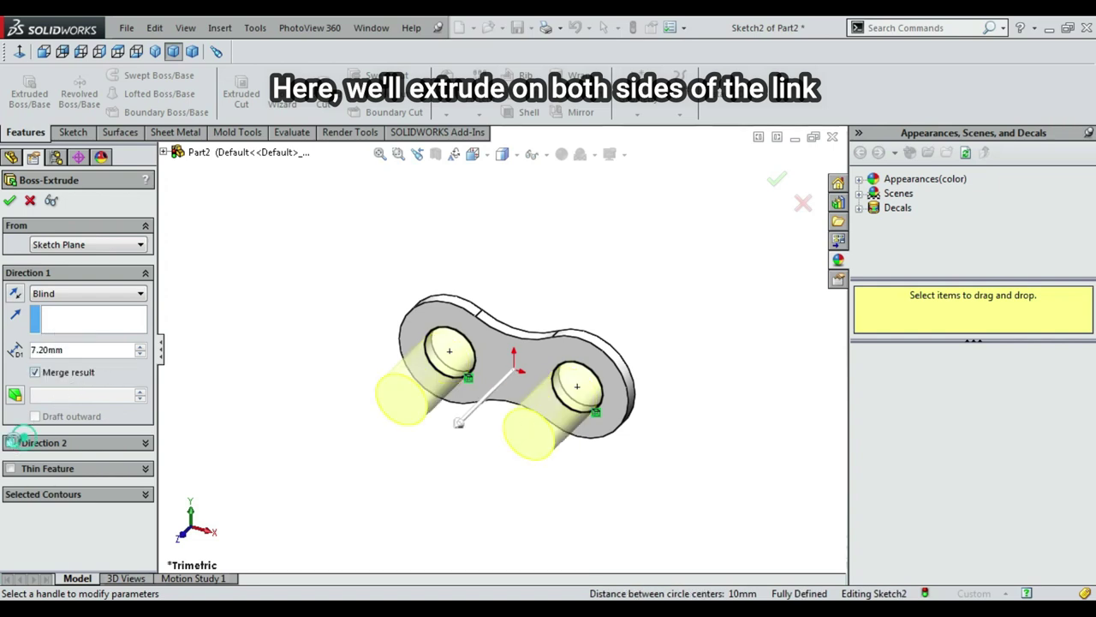
{"action": "left_click", "coordinate": [21, 440]}
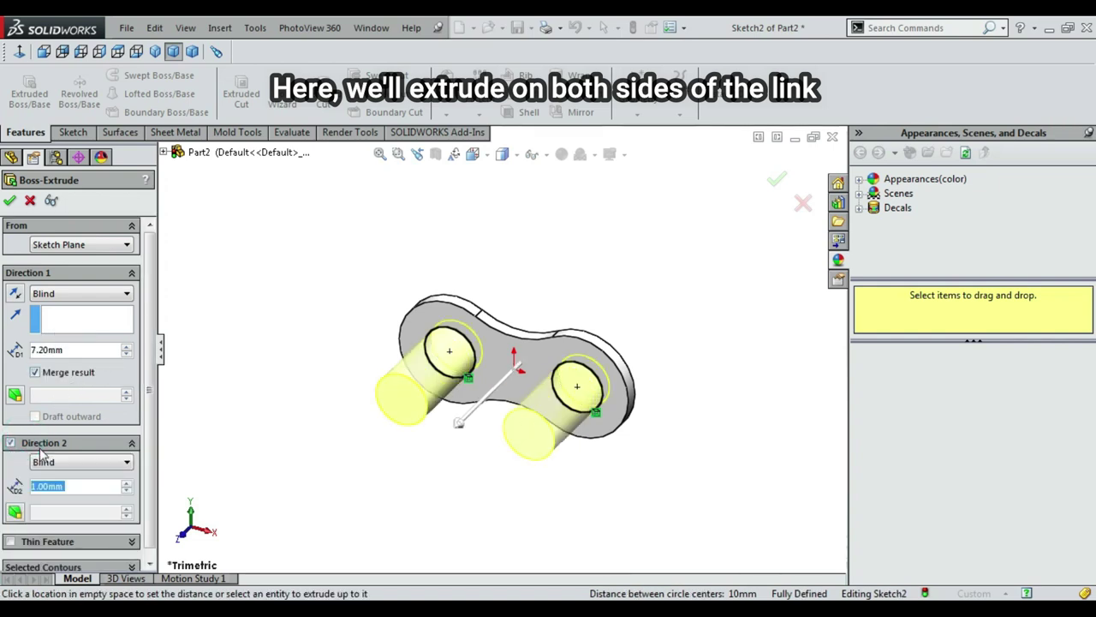
{"action": "type", "text": "1.2"}
{"action": "key", "text": "Return"}
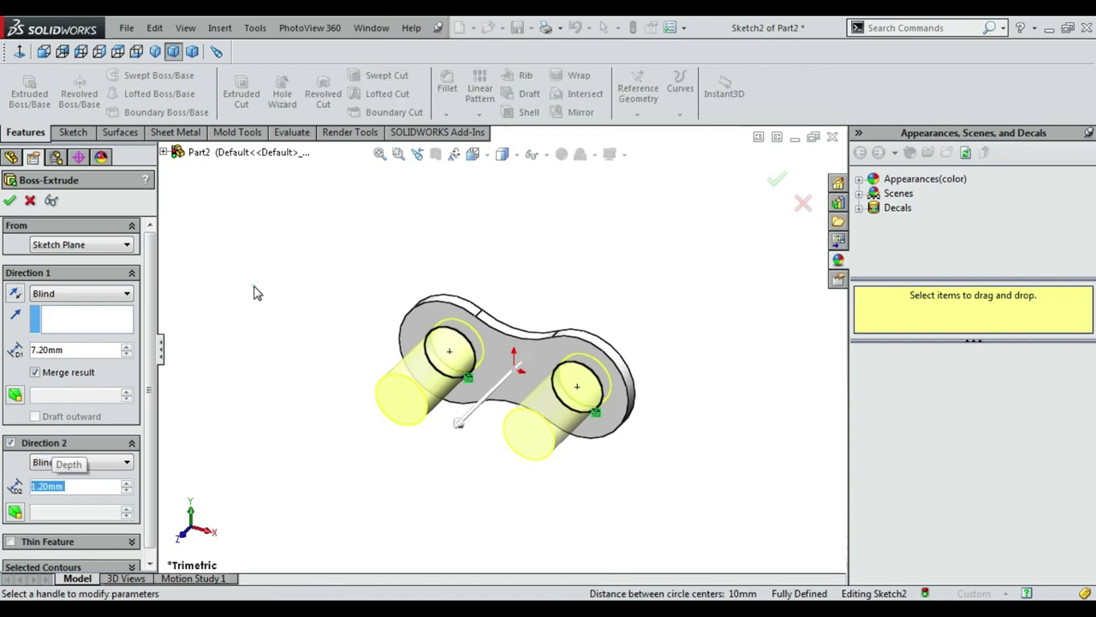
{"action": "middle_click_drag", "start_coordinate": [506, 368], "coordinate": [524, 396]}
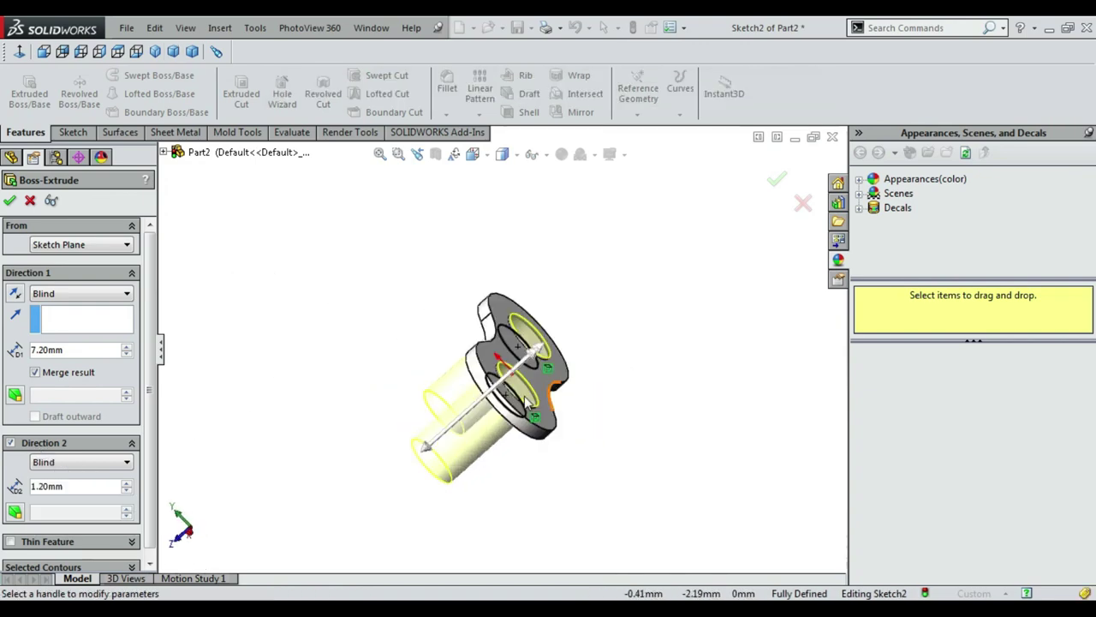
{"action": "scroll", "coordinate": [524, 396], "scroll_direction": "down", "scroll_amount": 3}
{"action": "scroll", "coordinate": [510, 379], "scroll_direction": "down", "scroll_amount": 2}
{"action": "scroll", "coordinate": [511, 379], "scroll_direction": "up", "scroll_amount": 5}
{"action": "middle_click_drag", "start_coordinate": [536, 365], "coordinate": [539, 370]}
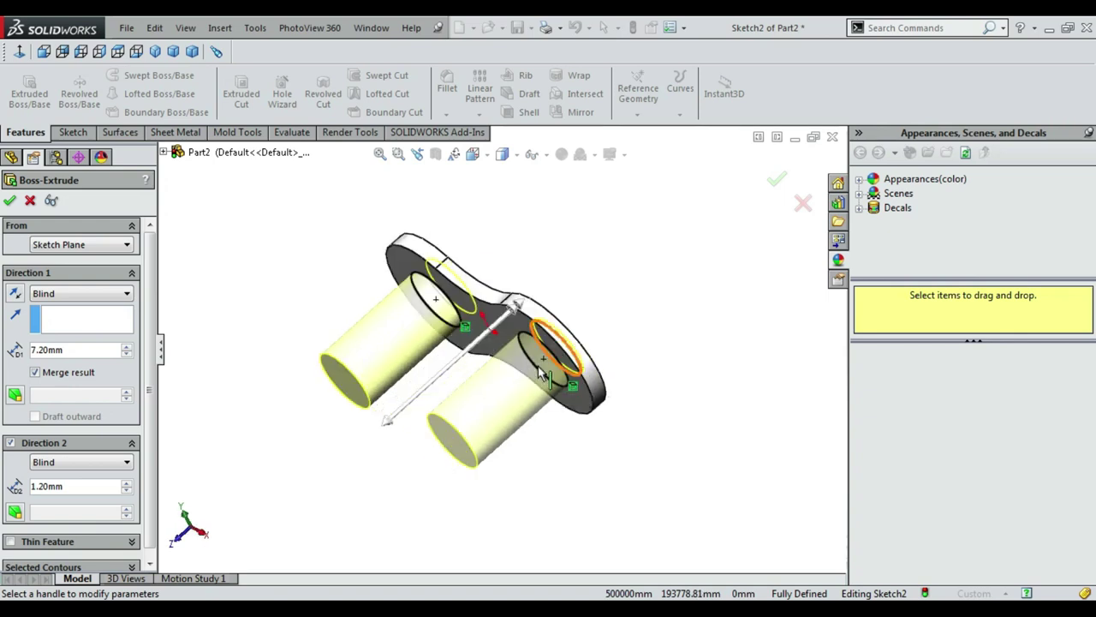
{"action": "scroll", "coordinate": [539, 370], "scroll_direction": "up", "scroll_amount": 2}
{"action": "left_click", "coordinate": [8, 202]}
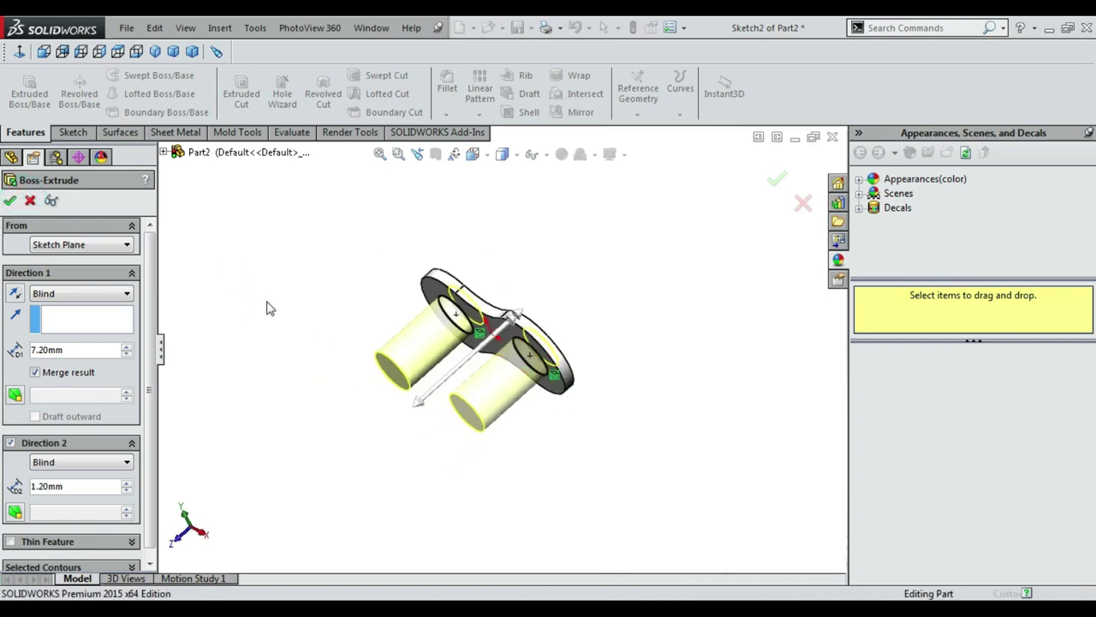
{"action": "middle_click_drag", "start_coordinate": [294, 324], "coordinate": [462, 347]}
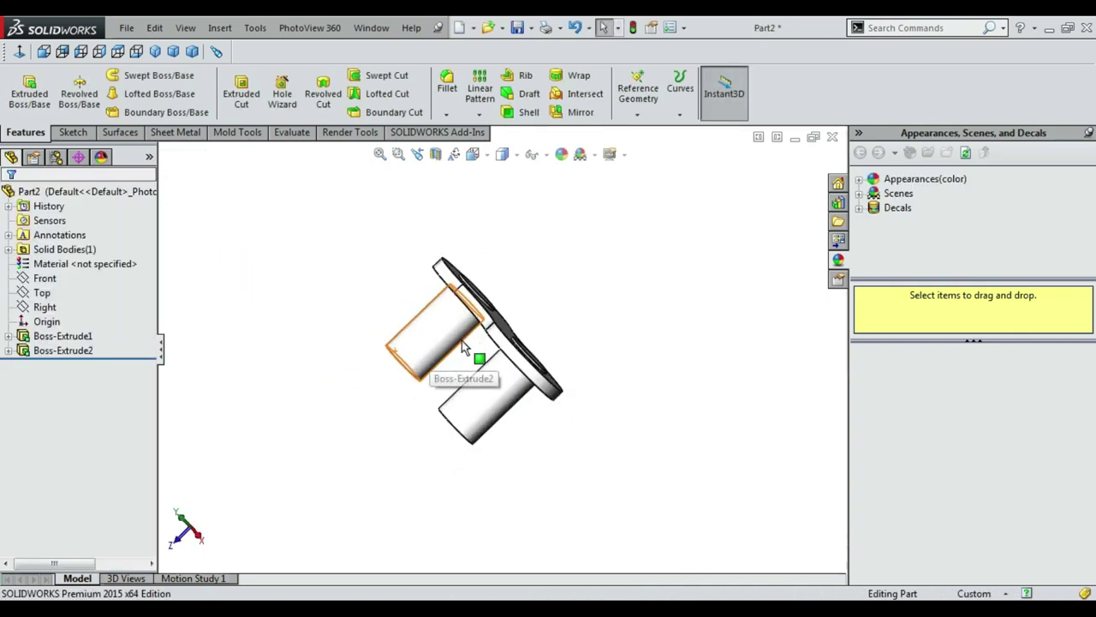
Step: Create Plane1 as a mid plane between the flange slot face and the cylinder end face
{"action": "scroll", "coordinate": [454, 317], "scroll_direction": "down", "scroll_amount": 3}
{"action": "left_click", "coordinate": [637, 114]}
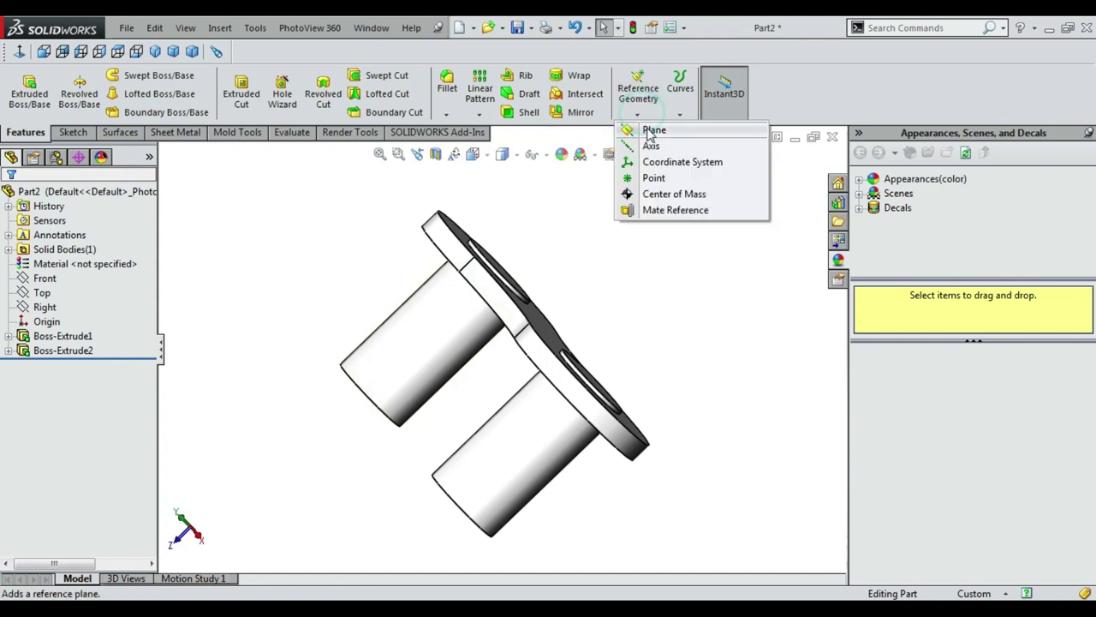
{"action": "left_click", "coordinate": [652, 135]}
{"action": "scroll", "coordinate": [476, 309], "scroll_direction": "down", "scroll_amount": 5}
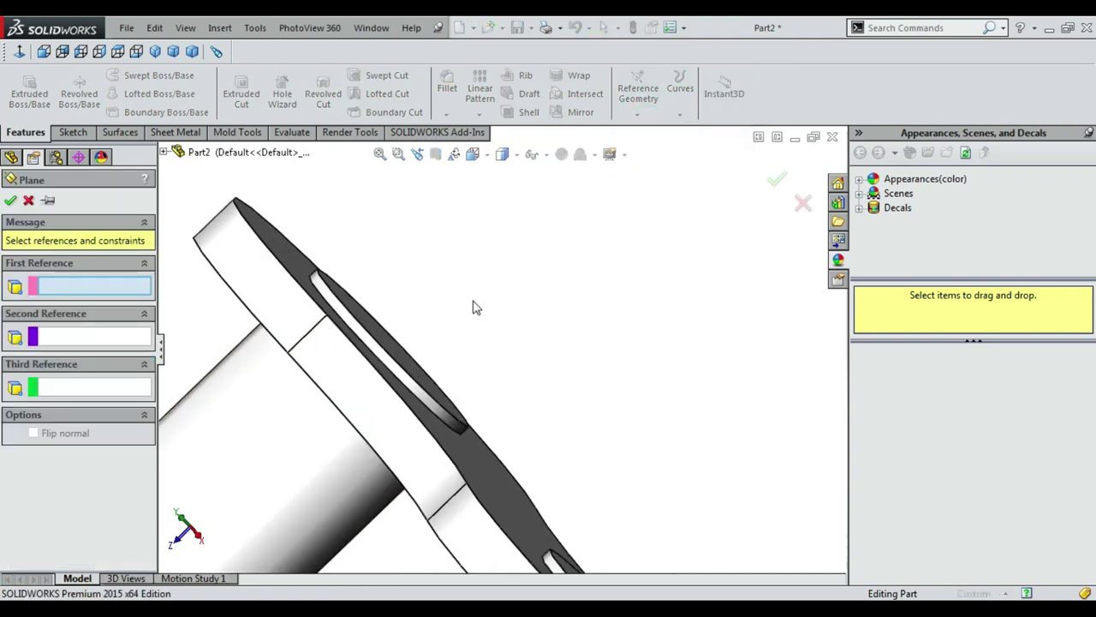
{"action": "scroll", "coordinate": [399, 360], "scroll_direction": "down", "scroll_amount": 3}
{"action": "left_click", "coordinate": [424, 345]}
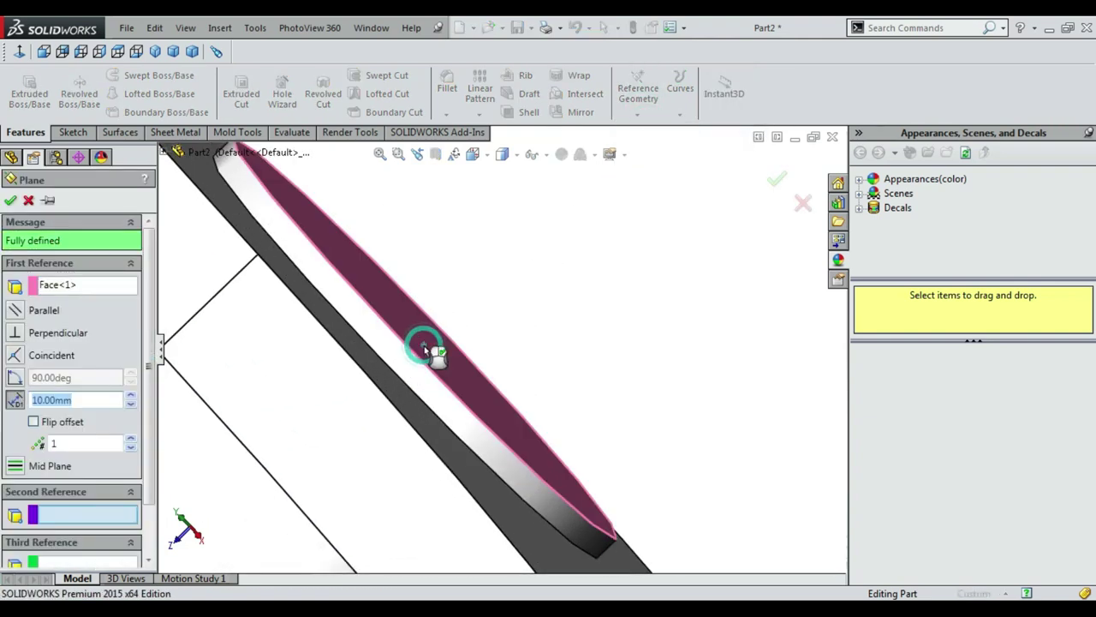
{"action": "scroll", "coordinate": [426, 351], "scroll_direction": "up", "scroll_amount": 3}
{"action": "scroll", "coordinate": [424, 349], "scroll_direction": "up", "scroll_amount": 2}
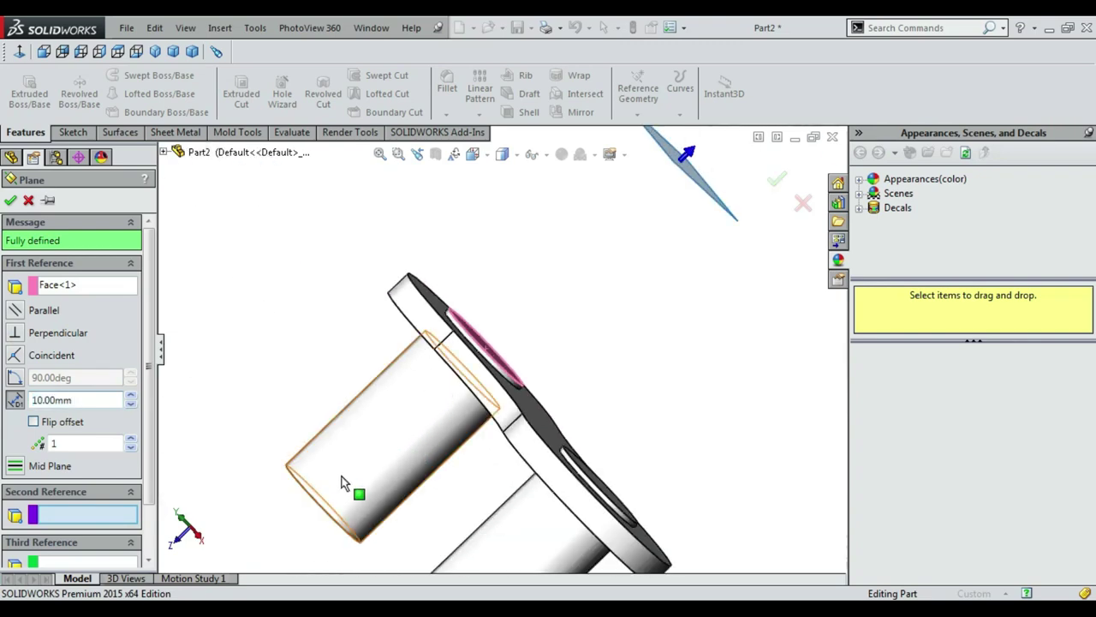
{"action": "mouse_move", "coordinate": [341, 484]}
{"action": "middle_mouse_down"}
{"action": "mouse_move", "coordinate": [309, 379]}
{"action": "mouse_move", "coordinate": [355, 513]}
{"action": "middle_mouse_up"}
{"action": "scroll", "coordinate": [354, 514], "scroll_direction": "down", "scroll_amount": 3}
{"action": "left_click", "coordinate": [359, 462]}
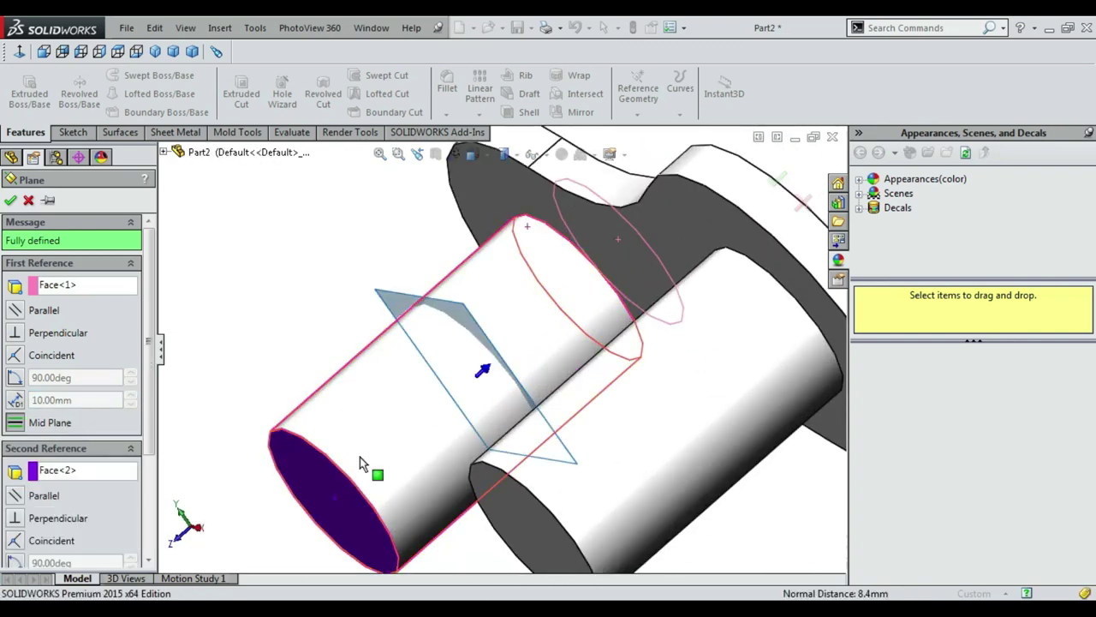
{"action": "key", "text": "f"}
{"action": "left_click", "coordinate": [12, 200]}
{"action": "mouse_move", "coordinate": [391, 274]}
{"action": "middle_mouse_down"}
{"action": "mouse_move", "coordinate": [514, 277]}
{"action": "mouse_move", "coordinate": [561, 254]}
{"action": "mouse_move", "coordinate": [373, 187]}
{"action": "middle_mouse_up"}
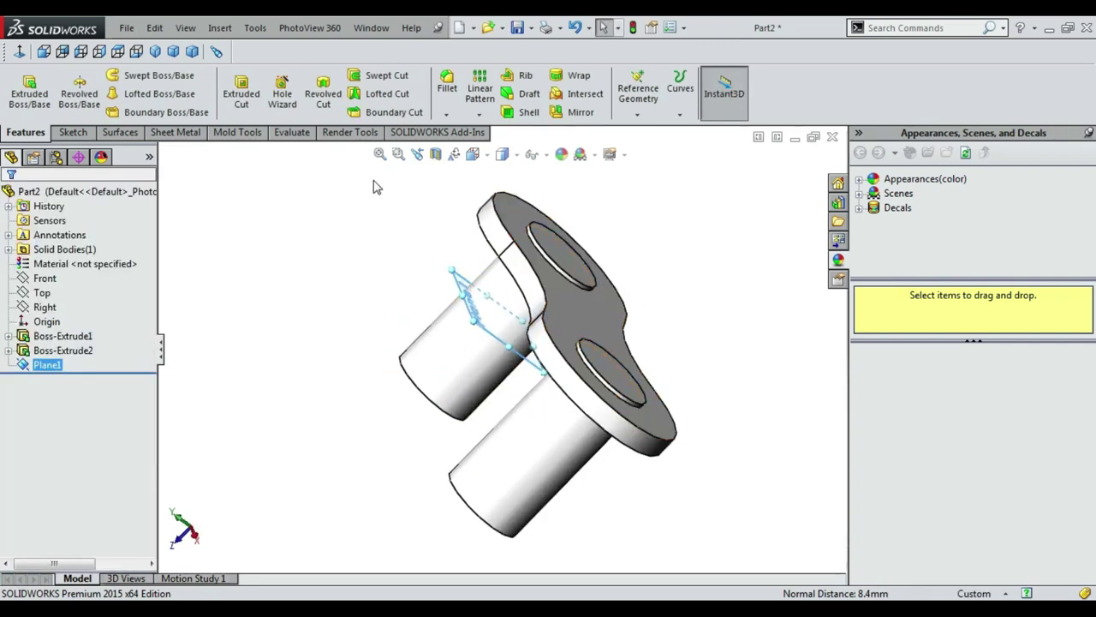
{"action": "left_click", "coordinate": [478, 115]}
Step: Mirror Boss-Extrude1 across Plane1 to make Mirror1, completing the outer link
{"action": "left_click", "coordinate": [495, 167]}
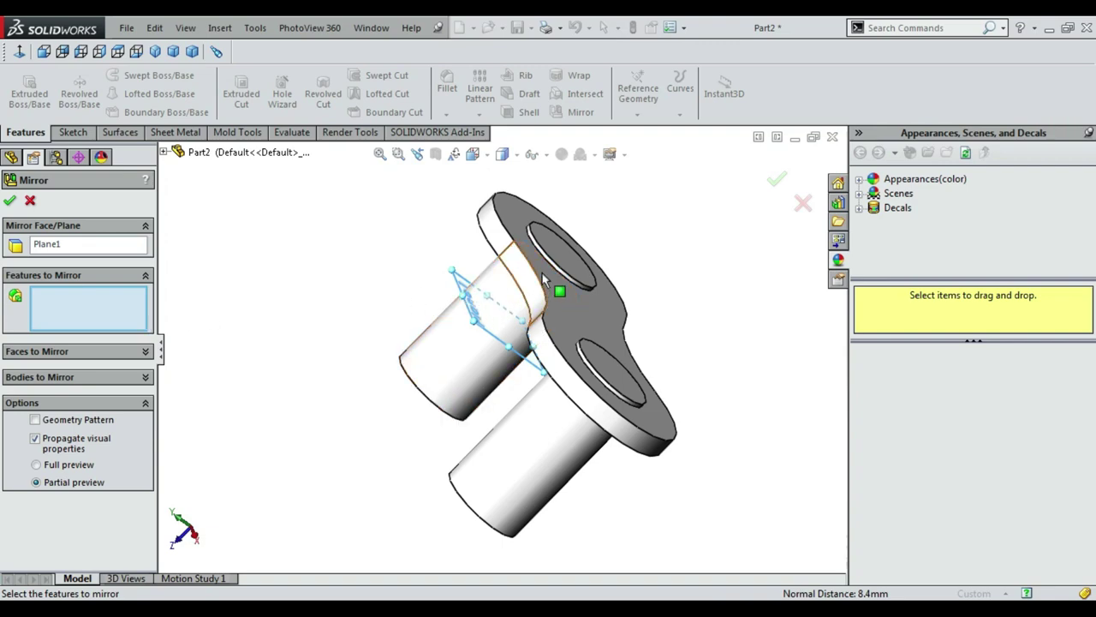
{"action": "left_click", "coordinate": [556, 316]}
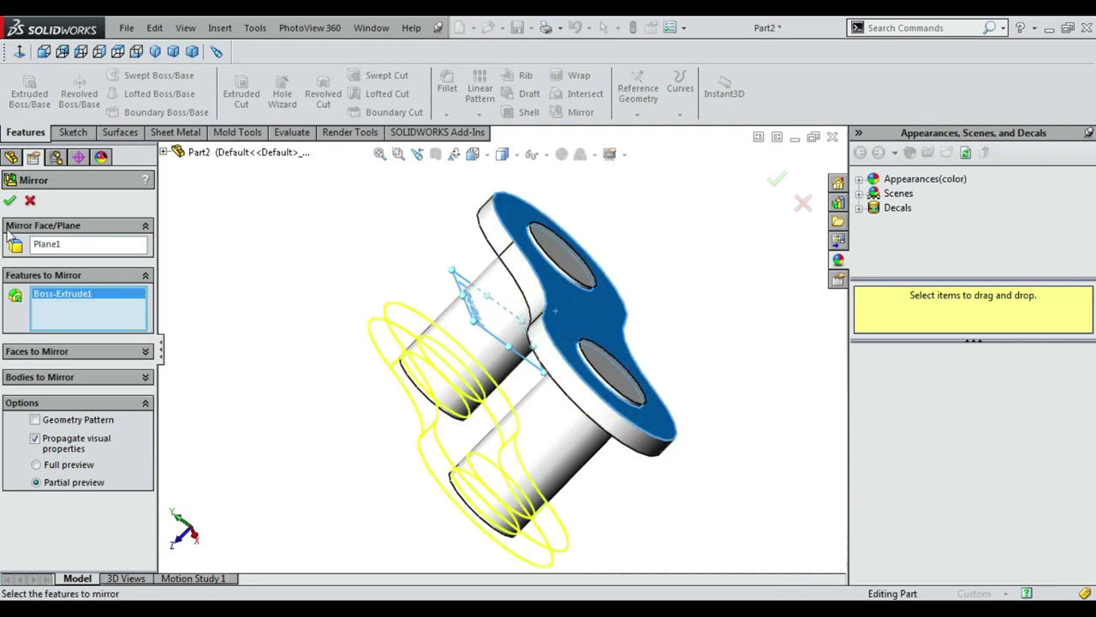
{"action": "left_click", "coordinate": [18, 203]}
{"action": "mouse_move", "coordinate": [386, 269]}
{"action": "middle_mouse_down"}
{"action": "mouse_move", "coordinate": [580, 172]}
{"action": "mouse_move", "coordinate": [501, 245]}
{"action": "middle_mouse_up"}
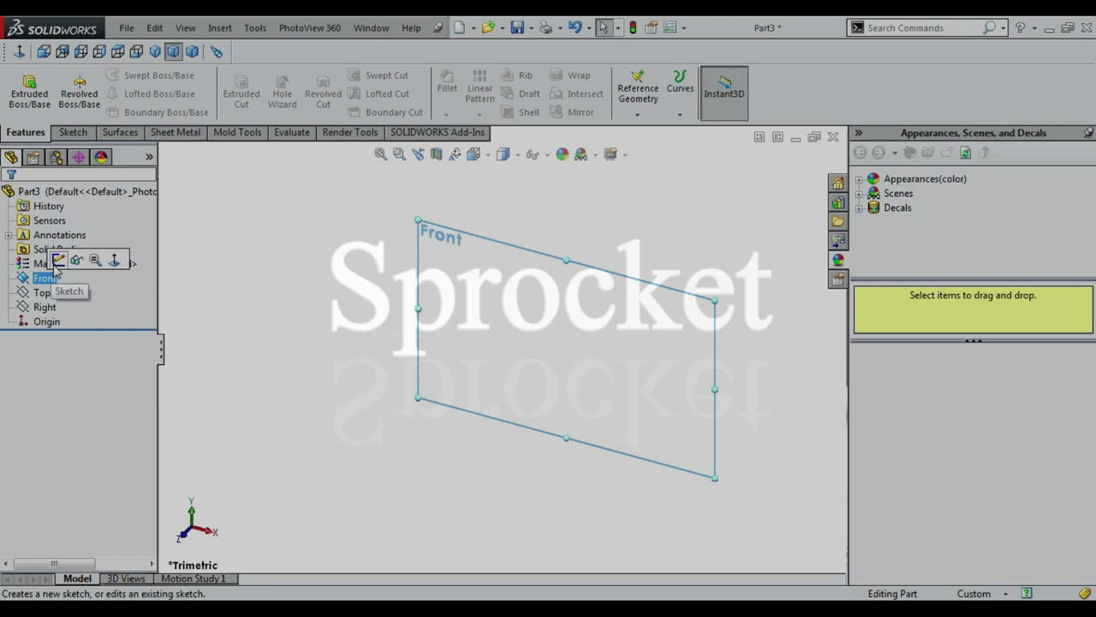
Step: Start a Front-plane sketch and draw two concentric circles at the origin
{"action": "left_click", "coordinate": [57, 261]}
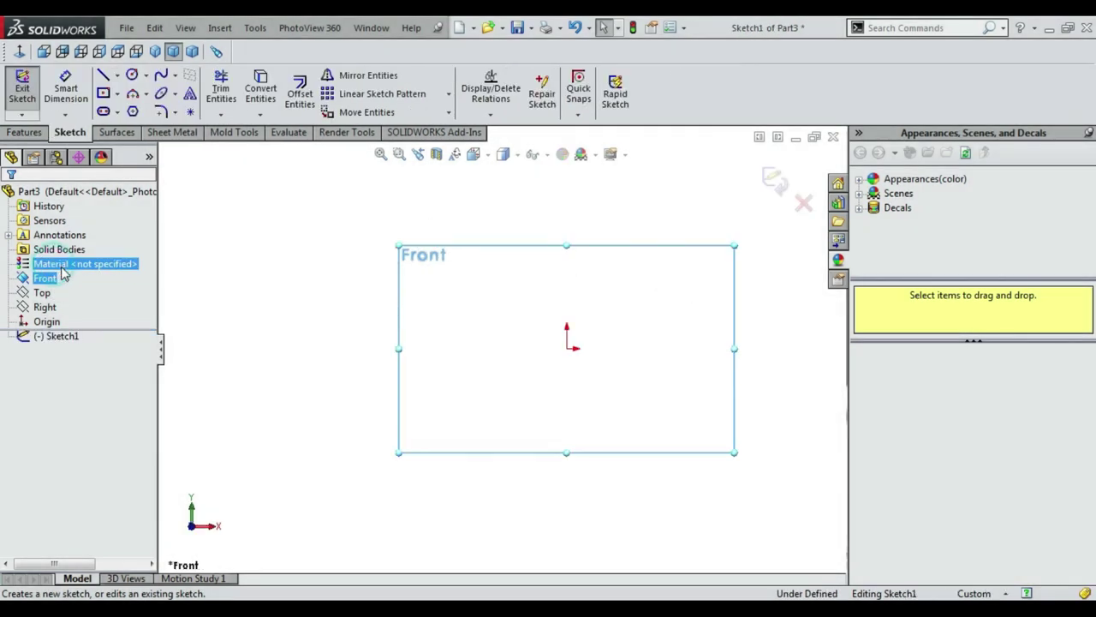
{"action": "left_click", "coordinate": [132, 75]}
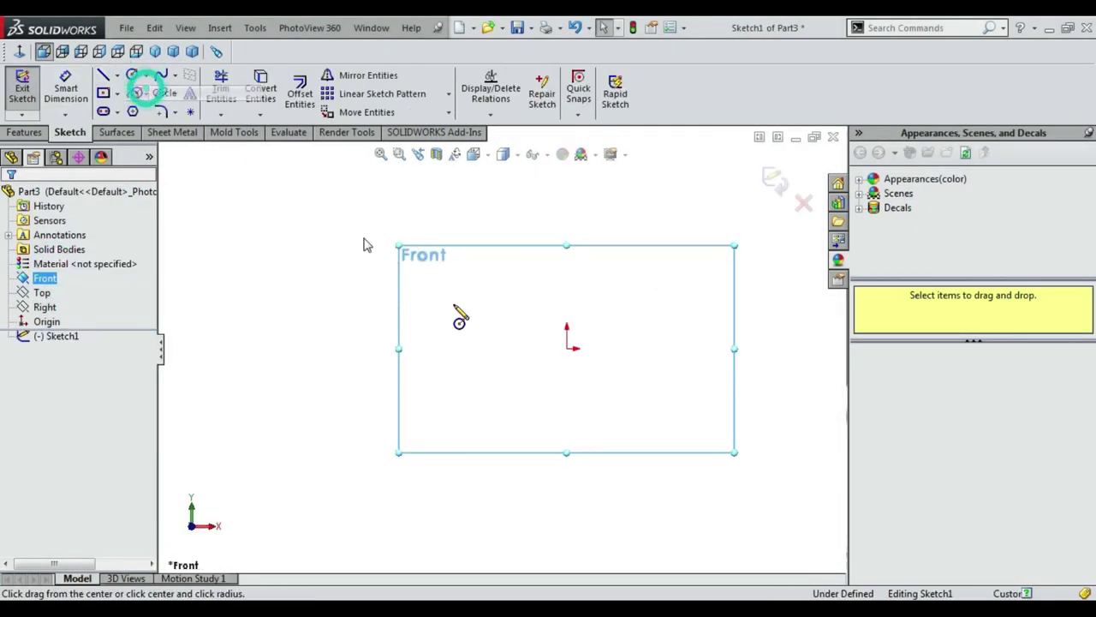
{"action": "left_click_drag", "start_coordinate": [566, 349], "coordinate": [468, 428]}
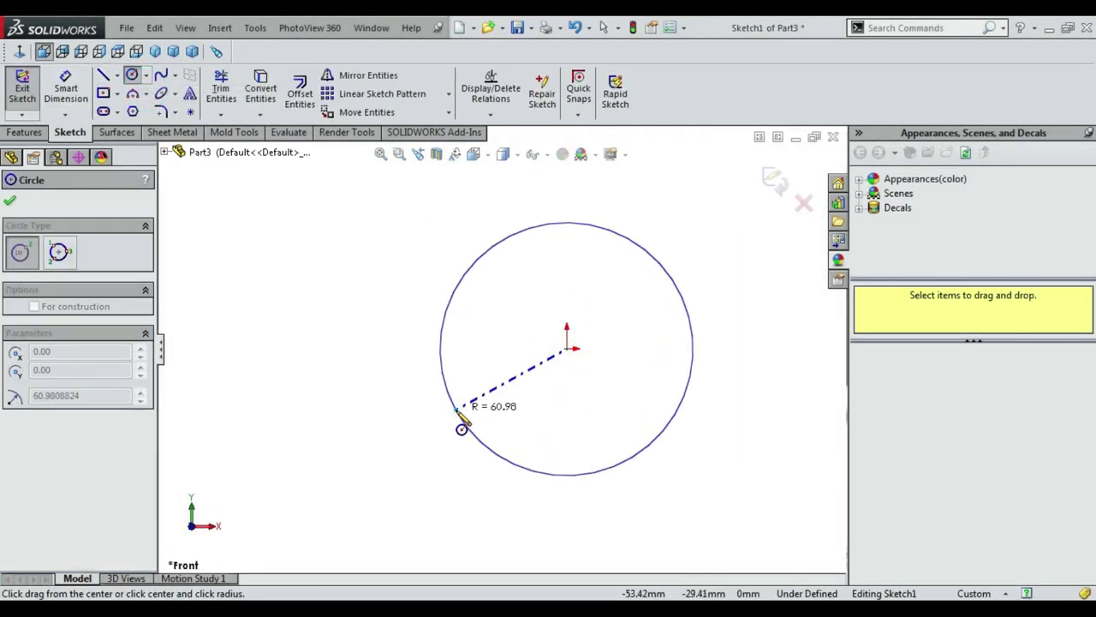
{"action": "left_click_drag", "start_coordinate": [566, 349], "coordinate": [537, 381]}
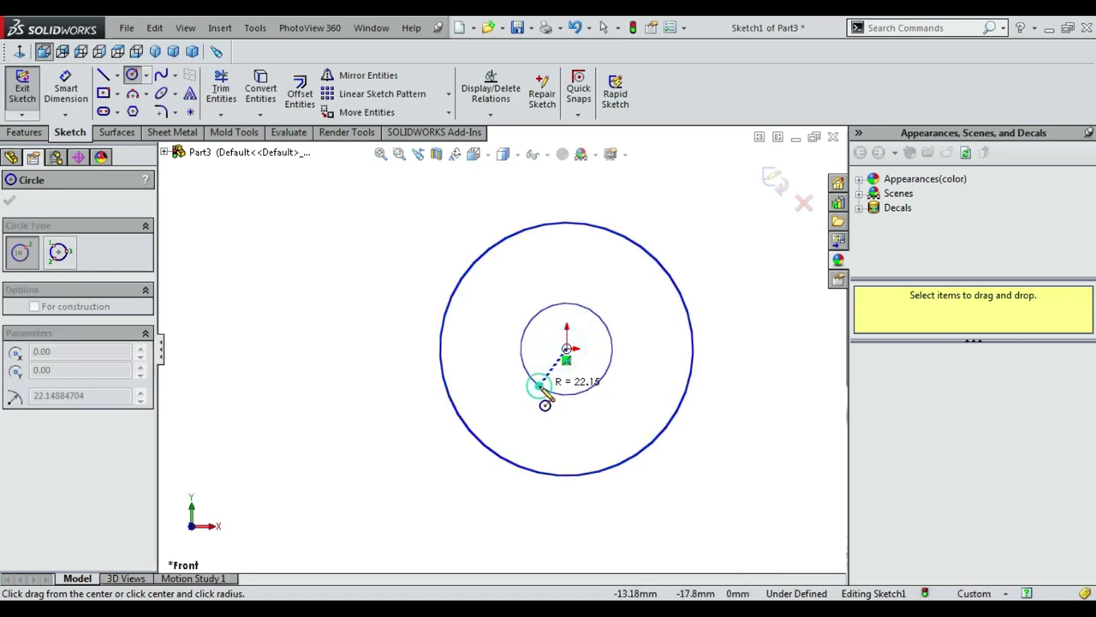
{"action": "key", "text": "Escape"}
{"action": "scroll", "coordinate": [587, 320], "scroll_direction": "down", "scroll_amount": 2}
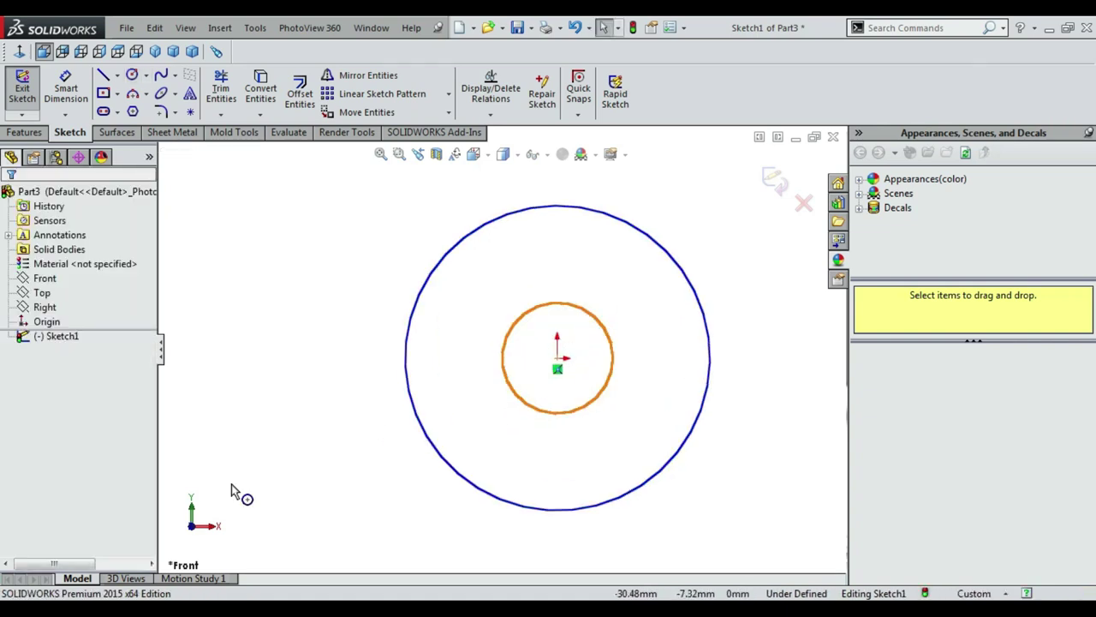
Step: Dimension the circles to Ø51.26 outer and Ø10 inner
{"action": "left_click", "coordinate": [65, 90]}
{"action": "left_click", "coordinate": [403, 381]}
{"action": "left_click", "coordinate": [370, 380]}
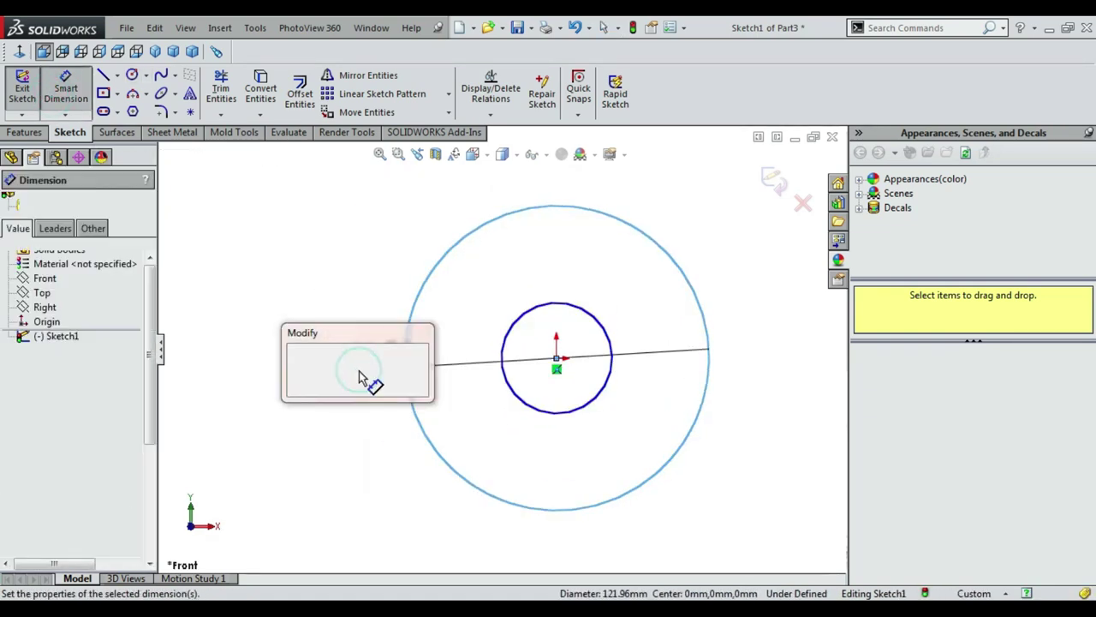
{"action": "type", "text": "51.2"}
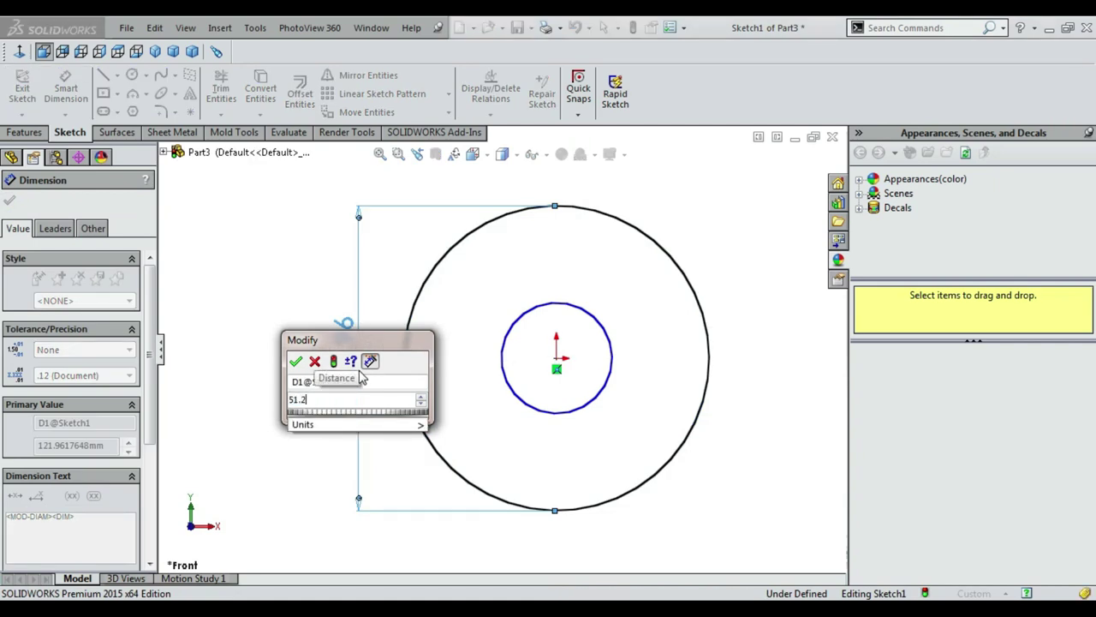
{"action": "type", "text": "6"}
{"action": "key", "text": "Return"}
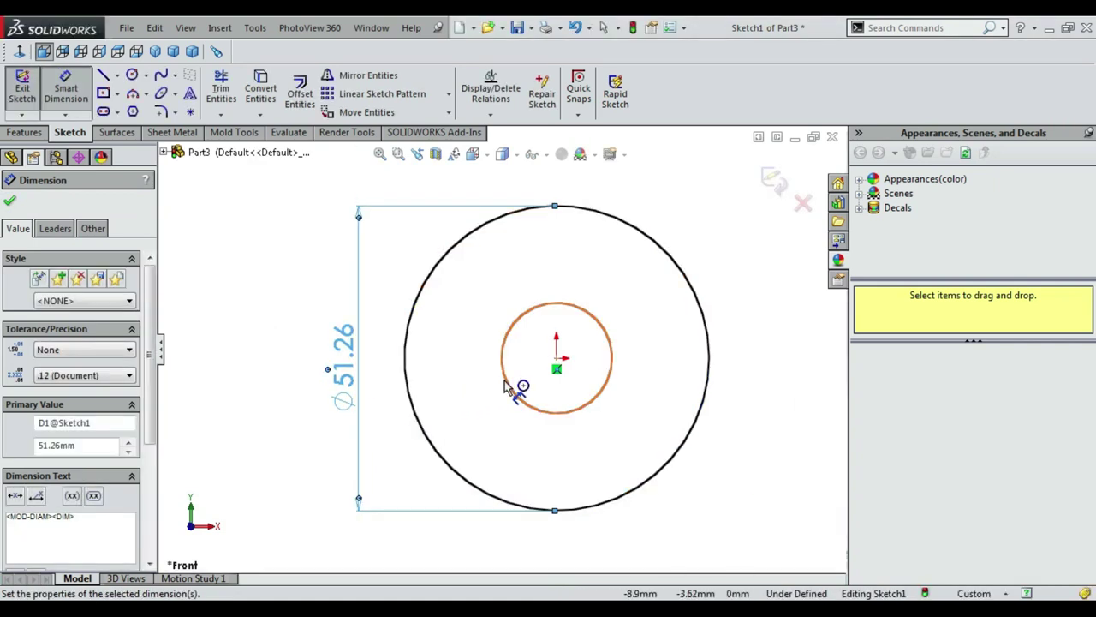
{"action": "left_click", "coordinate": [507, 386]}
{"action": "left_click", "coordinate": [445, 385]}
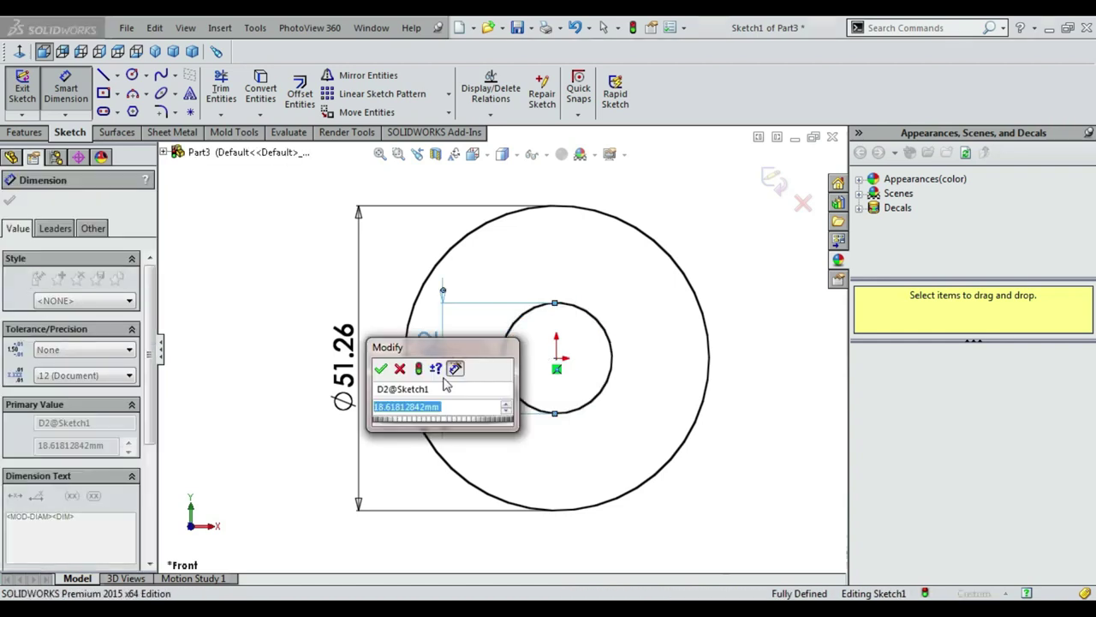
{"action": "type", "text": "10"}
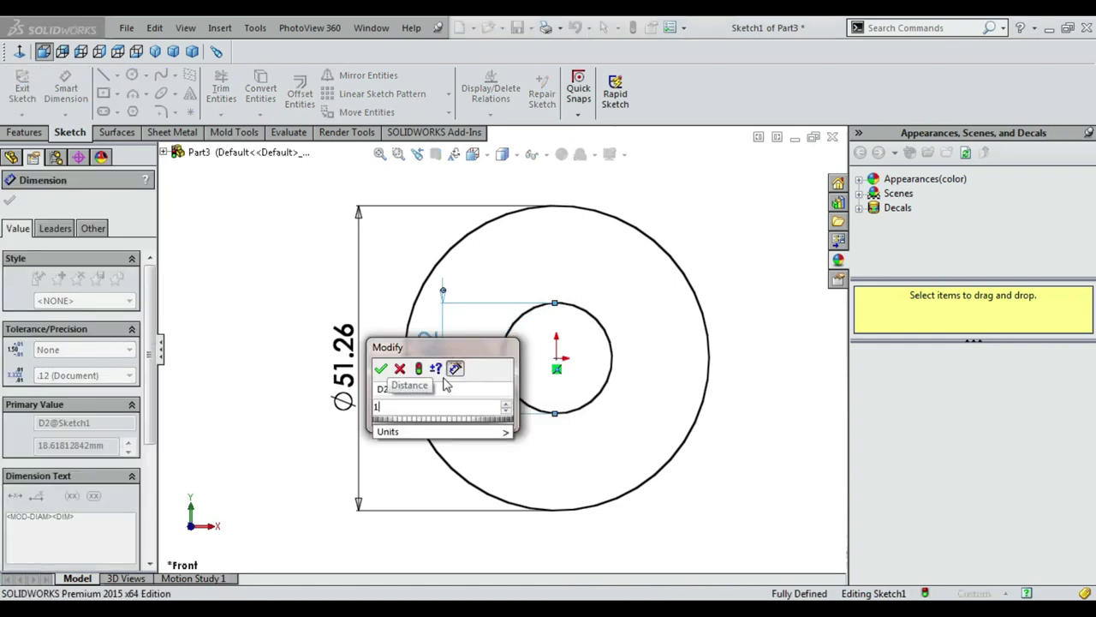
{"action": "key", "text": "Return"}
{"action": "scroll", "coordinate": [512, 400], "scroll_direction": "up", "scroll_amount": 2}
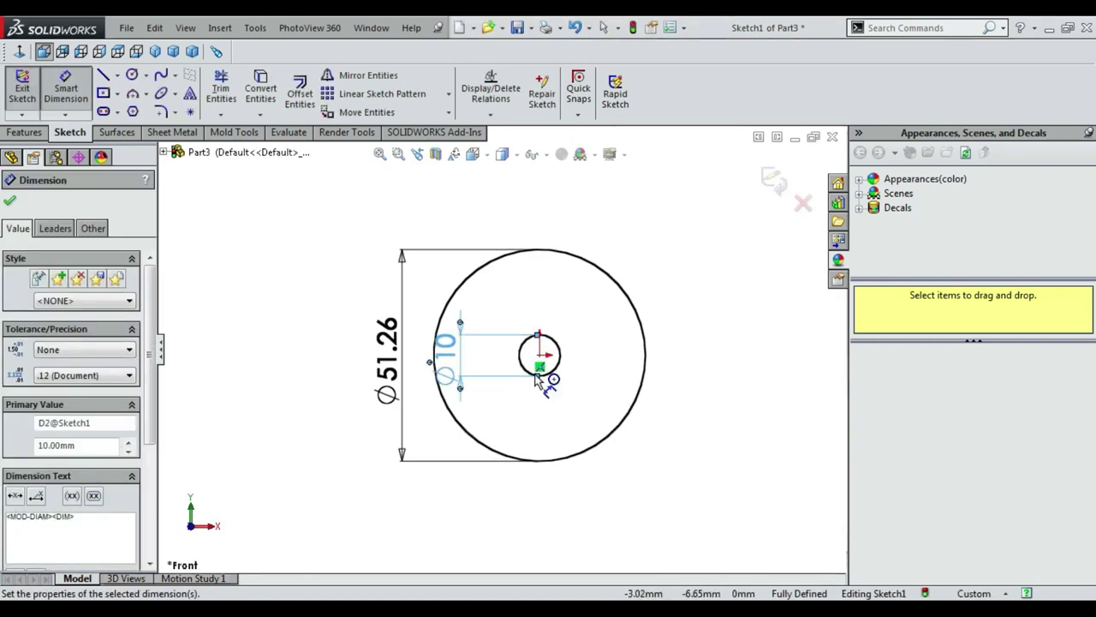
{"action": "left_click", "coordinate": [103, 75]}
Step: Draw a vertical centerline from the outer circle's top to the centre, plus a slanted one
{"action": "left_click", "coordinate": [117, 75]}
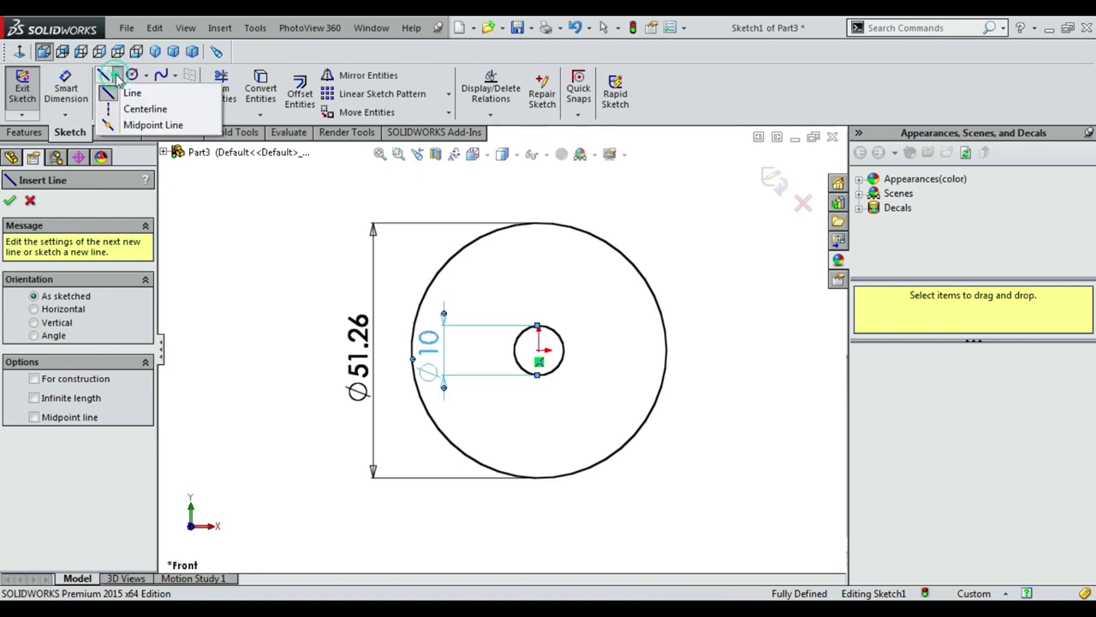
{"action": "left_click", "coordinate": [137, 108]}
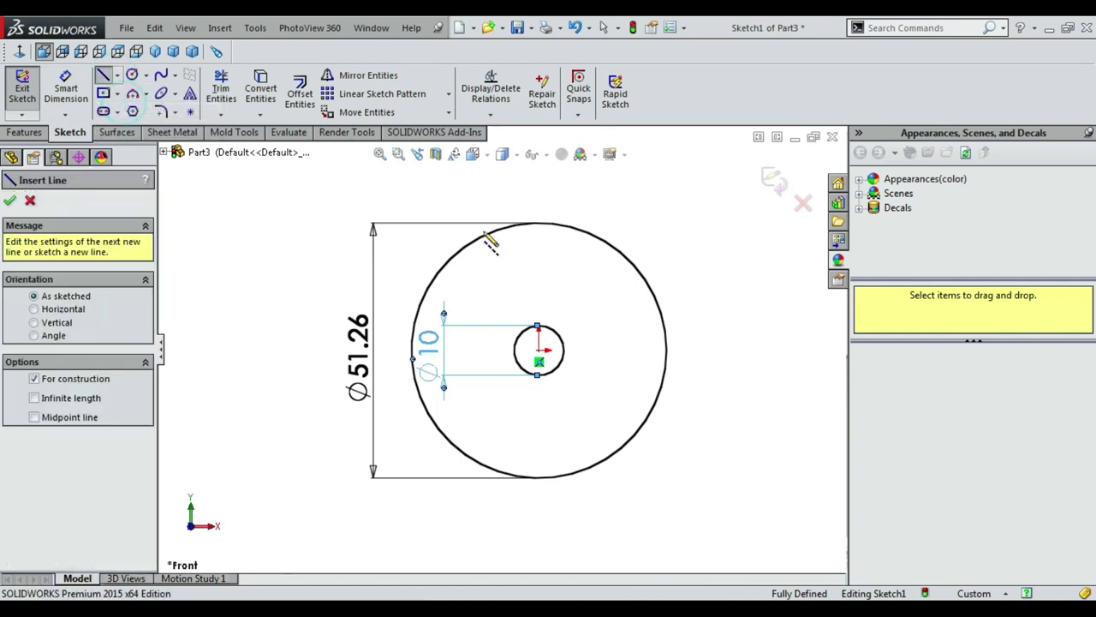
{"action": "left_click", "coordinate": [538, 223]}
{"action": "left_click", "coordinate": [539, 349]}
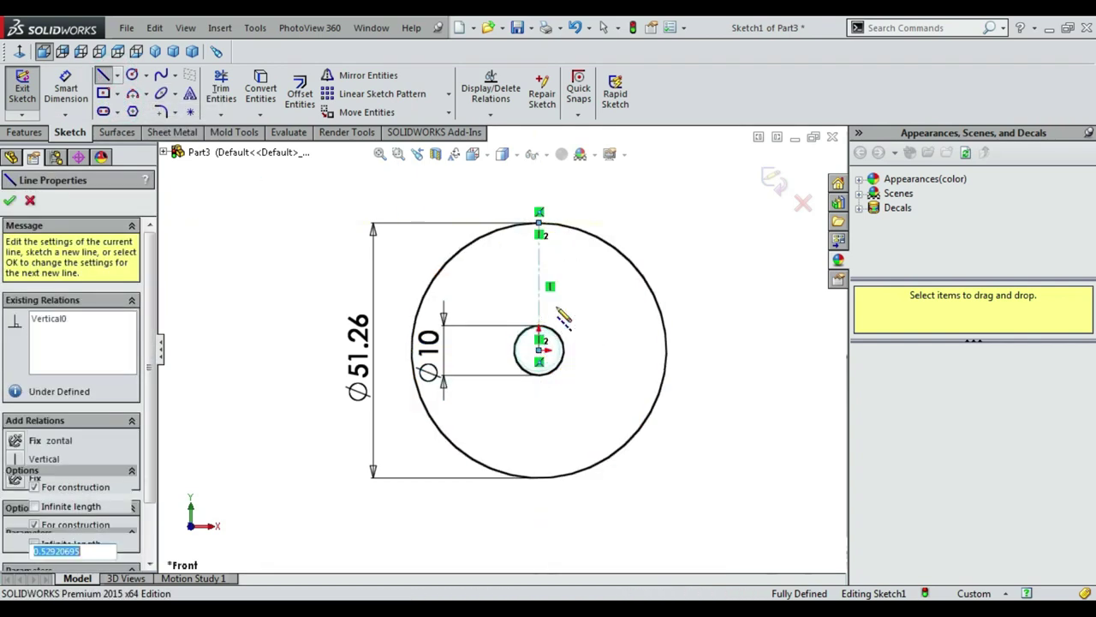
{"action": "left_click", "coordinate": [567, 224]}
{"action": "key", "text": "Escape"}
{"action": "scroll", "coordinate": [572, 233], "scroll_direction": "down", "scroll_amount": 3}
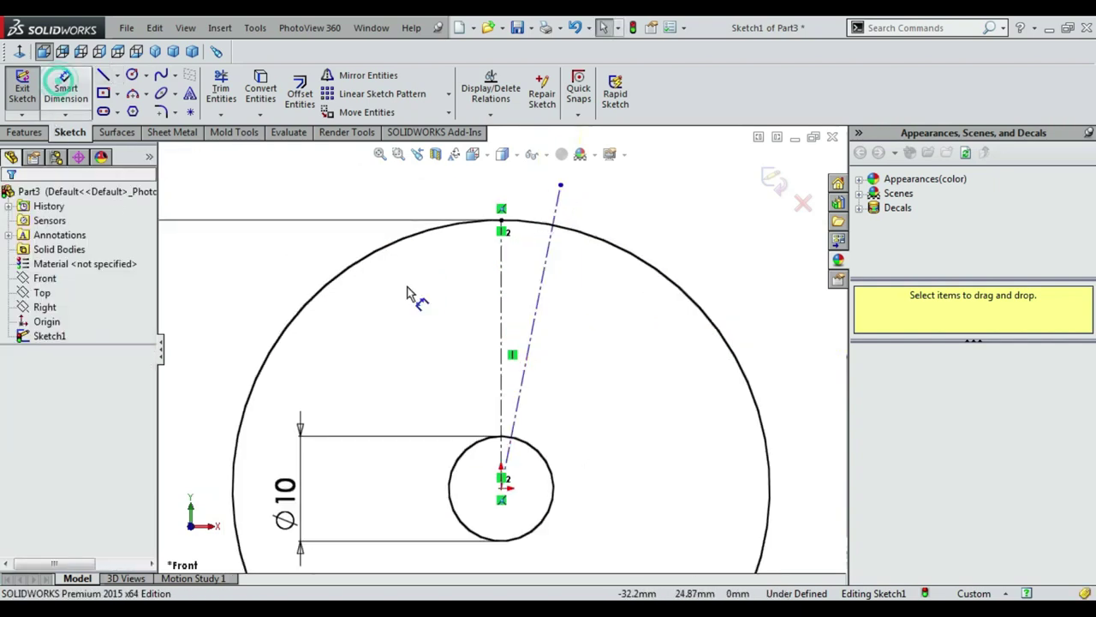
Step: Dimension the angle between the two centerlines to 11.25°
{"action": "left_click", "coordinate": [499, 334]}
{"action": "left_click", "coordinate": [521, 336]}
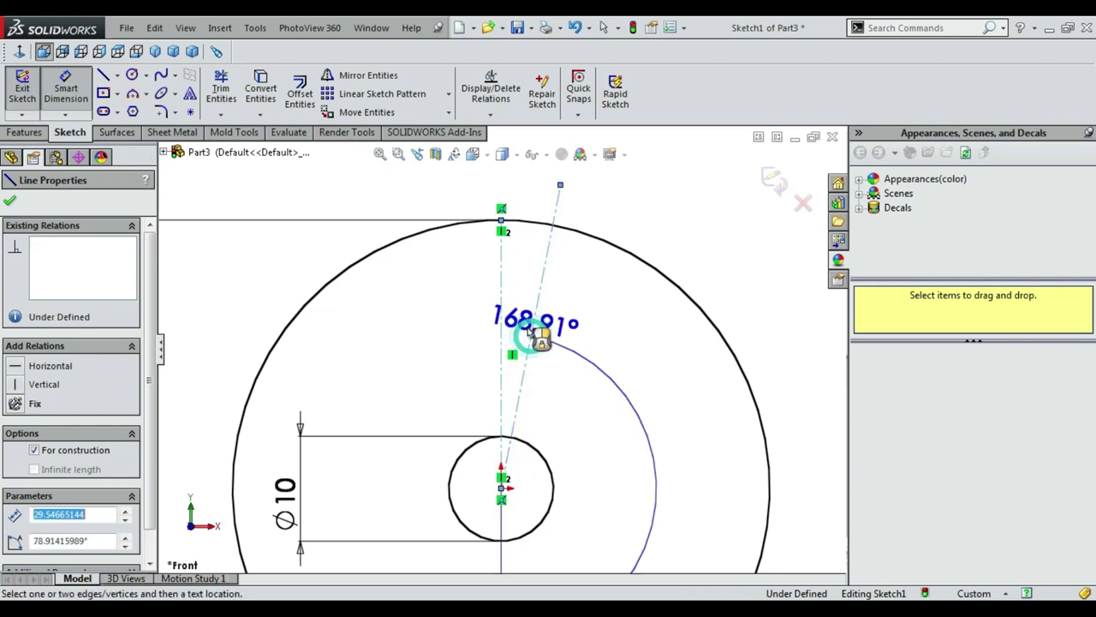
{"action": "left_click", "coordinate": [528, 334]}
{"action": "type", "text": "10"}
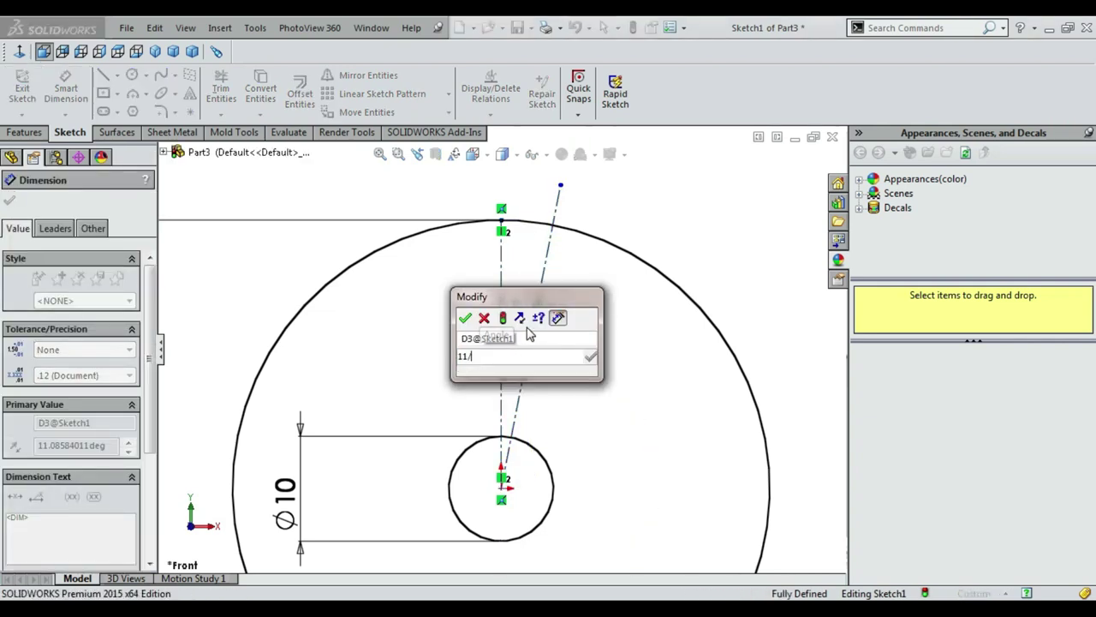
{"action": "key", "text": "Escape"}
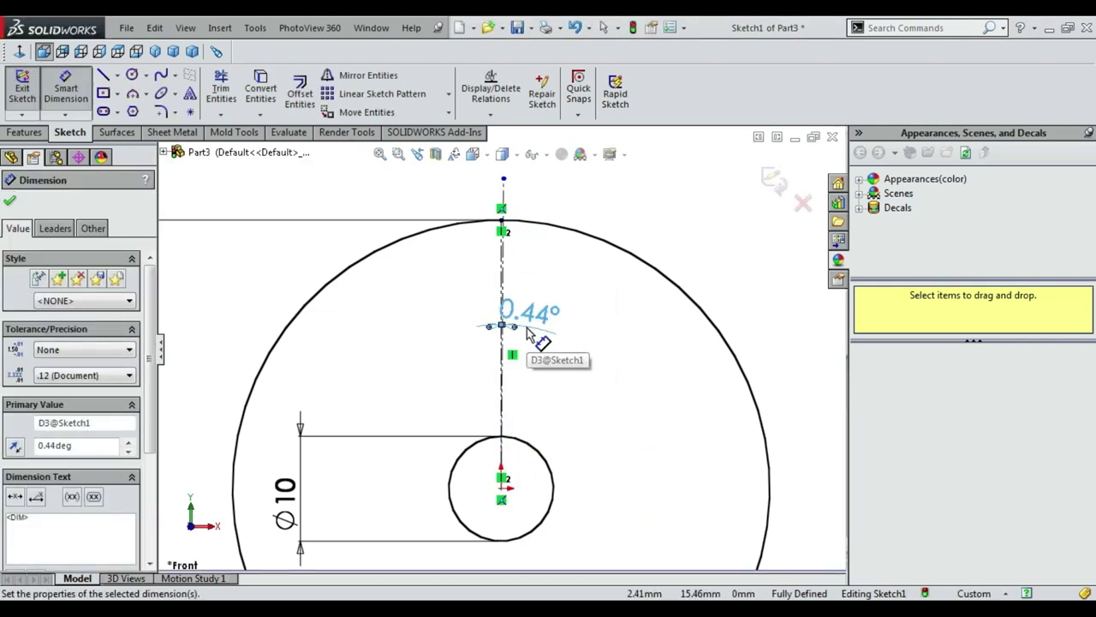
{"action": "double_click", "coordinate": [514, 314]}
{"action": "type", "text": "11.25"}
{"action": "key", "text": "Return"}
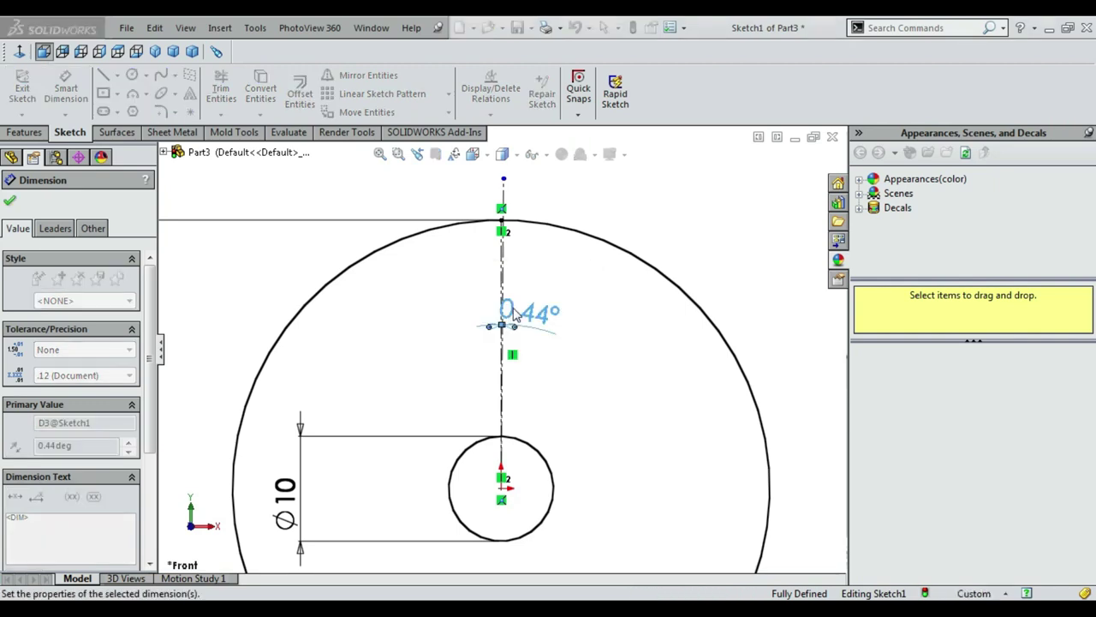
{"action": "key", "text": "Escape"}
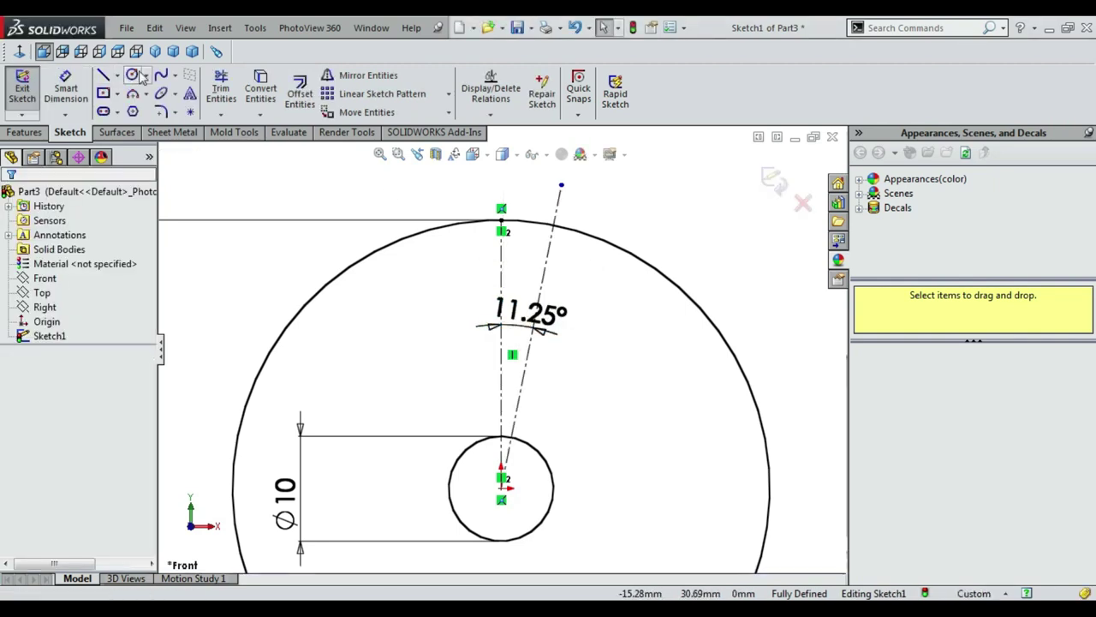
{"action": "left_click", "coordinate": [144, 75]}
Step: Draw a small circle at the top of the vertical centerline and dimension it Ø6
{"action": "left_click", "coordinate": [154, 79]}
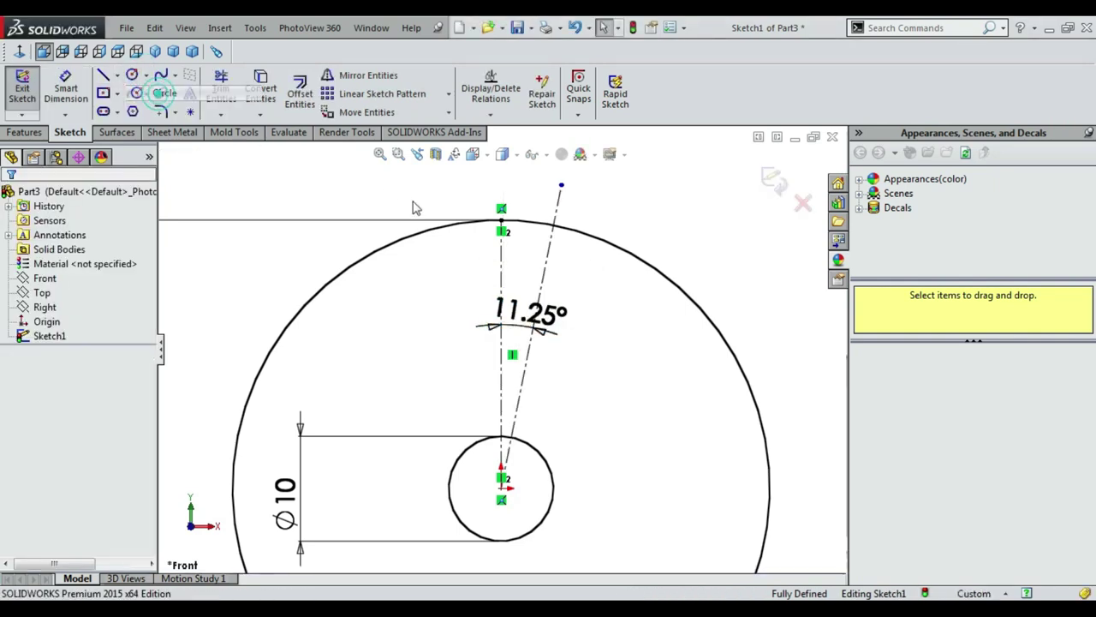
{"action": "left_click", "coordinate": [501, 208]}
{"action": "left_click", "coordinate": [468, 242]}
{"action": "key", "text": "Escape"}
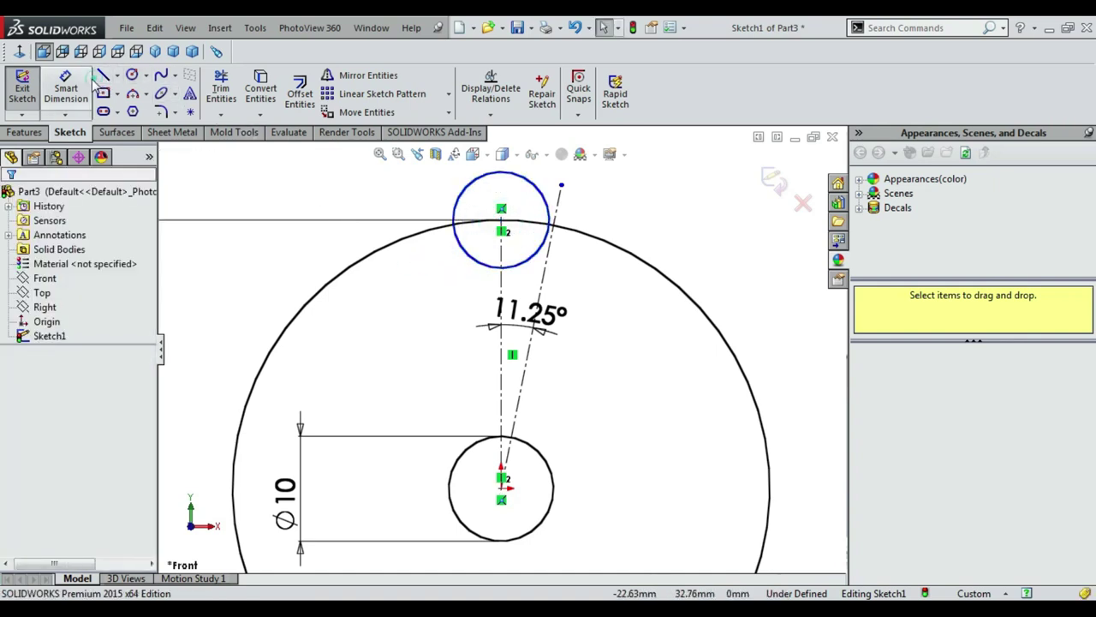
{"action": "left_click", "coordinate": [62, 96]}
{"action": "left_click", "coordinate": [475, 265]}
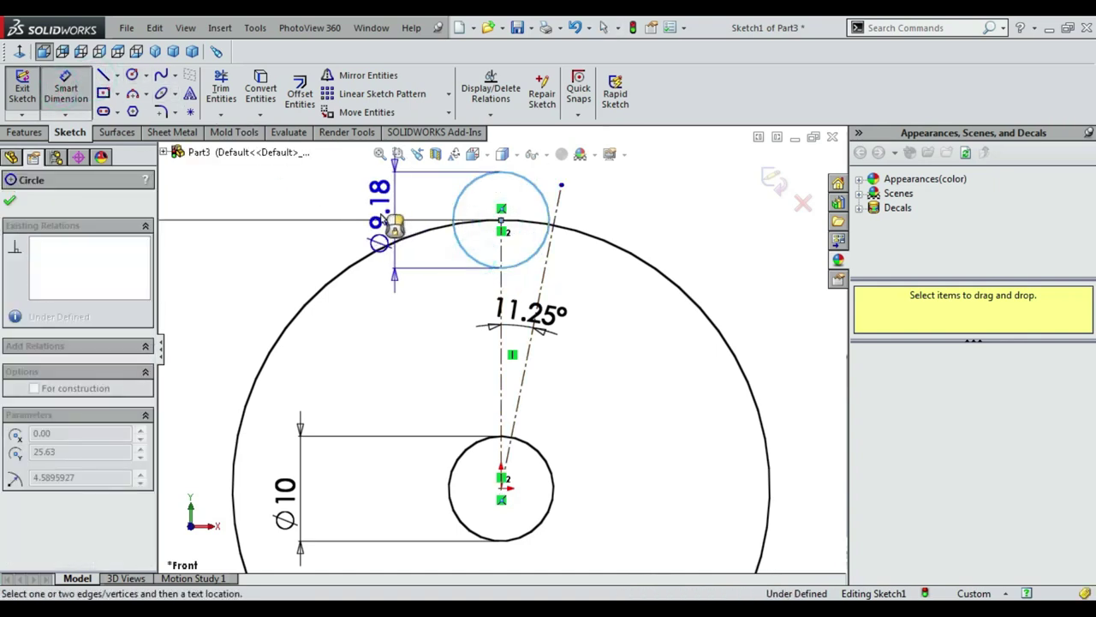
{"action": "left_click", "coordinate": [379, 214]}
{"action": "key", "text": "Return"}
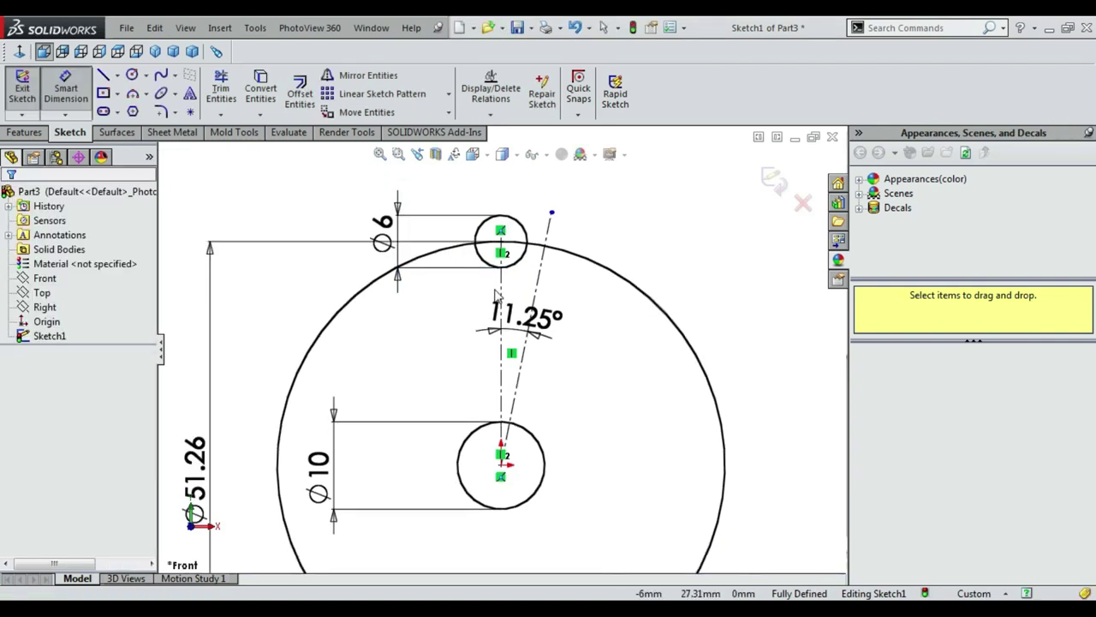
Step: Draw two origin-centred circles, R25.63 and R28.63, the outer tangent to the Ø6 seat
{"action": "left_click", "coordinate": [142, 75]}
{"action": "left_click", "coordinate": [148, 91]}
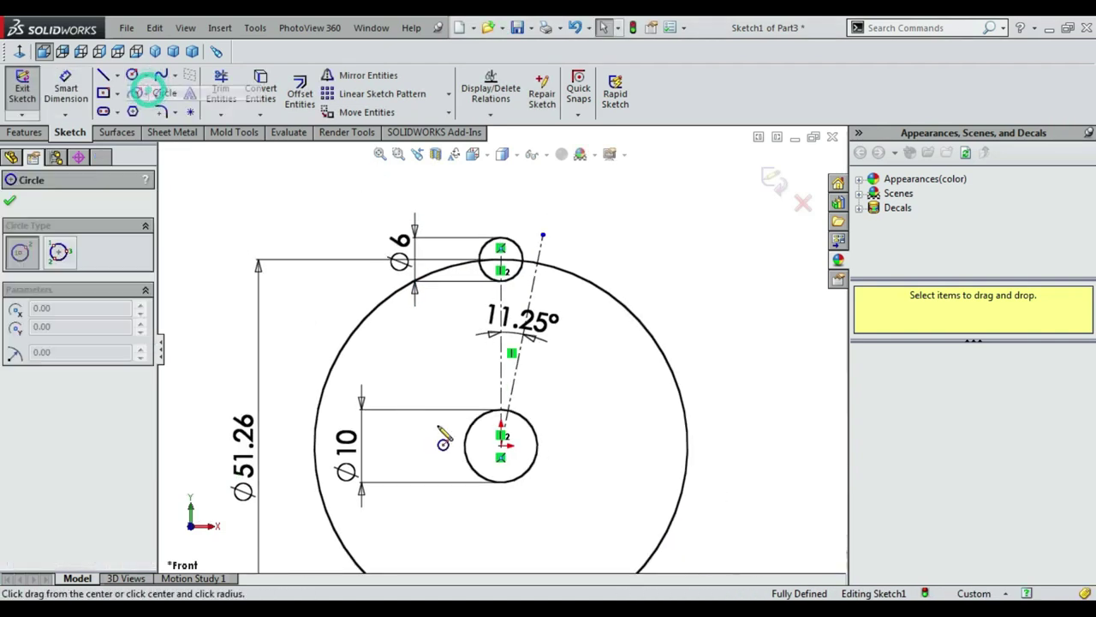
{"action": "left_click", "coordinate": [502, 446]}
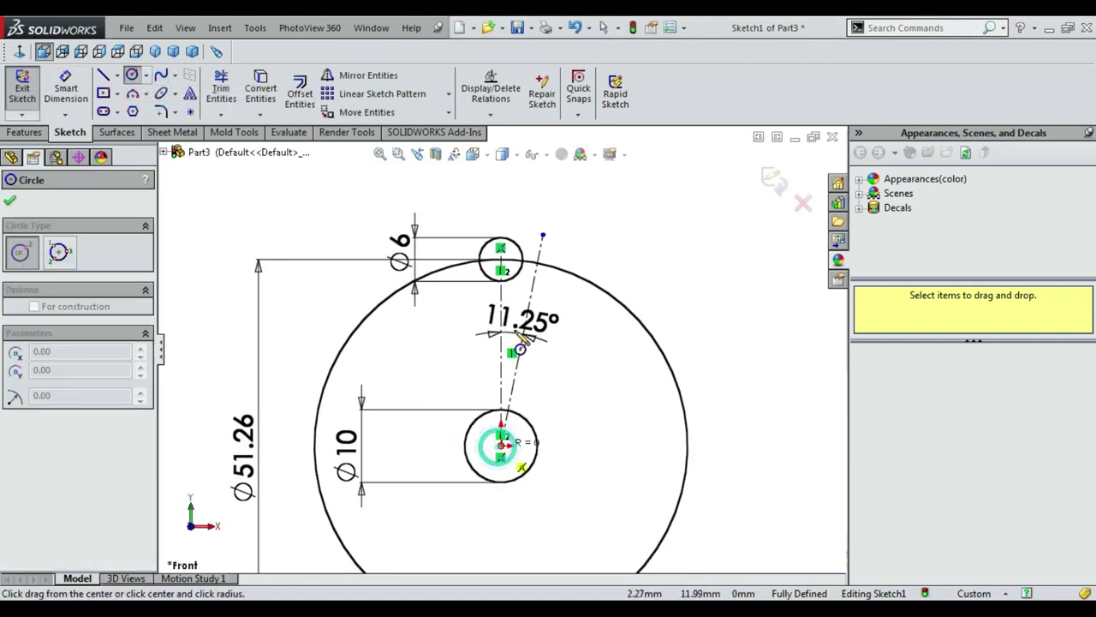
{"action": "left_click", "coordinate": [505, 264]}
{"action": "key", "text": "Escape"}
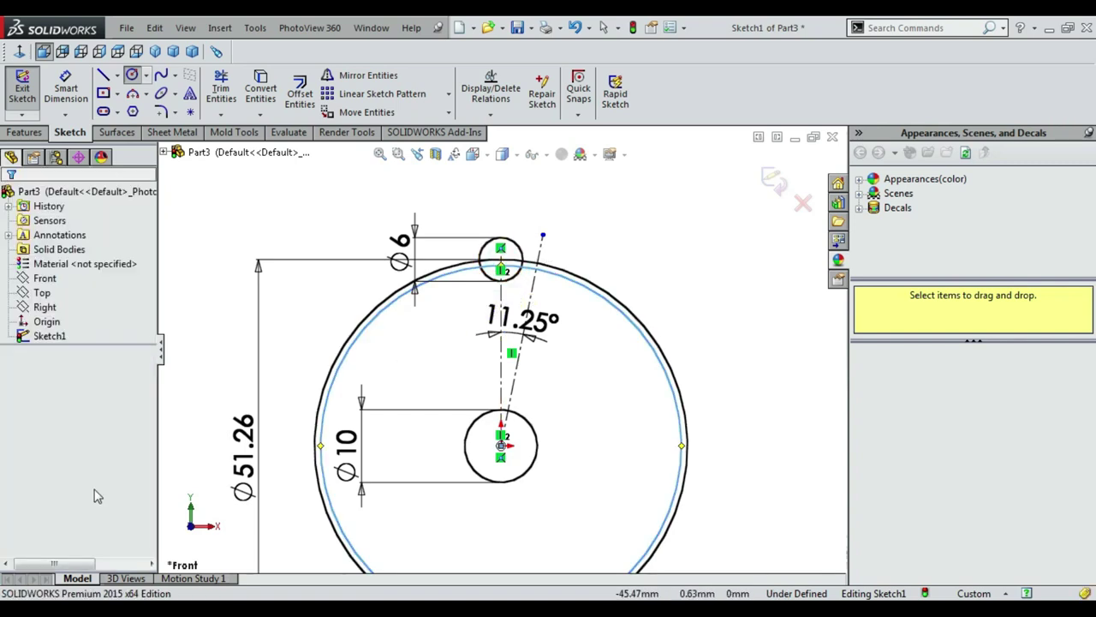
{"action": "left_click", "coordinate": [147, 76]}
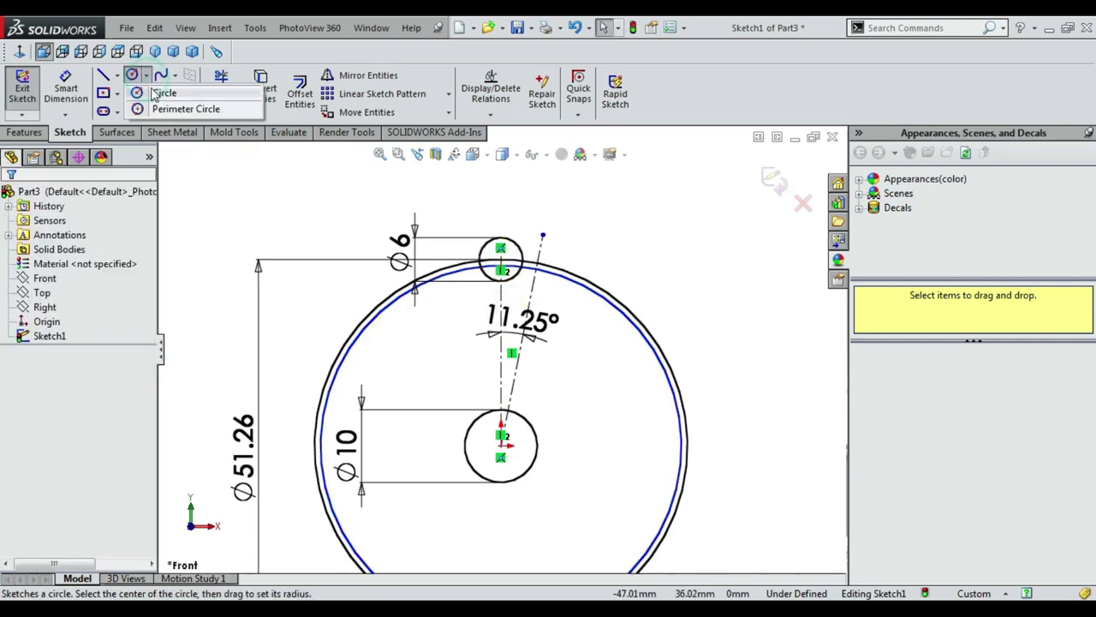
{"action": "left_click", "coordinate": [160, 89]}
{"action": "left_click", "coordinate": [503, 446]}
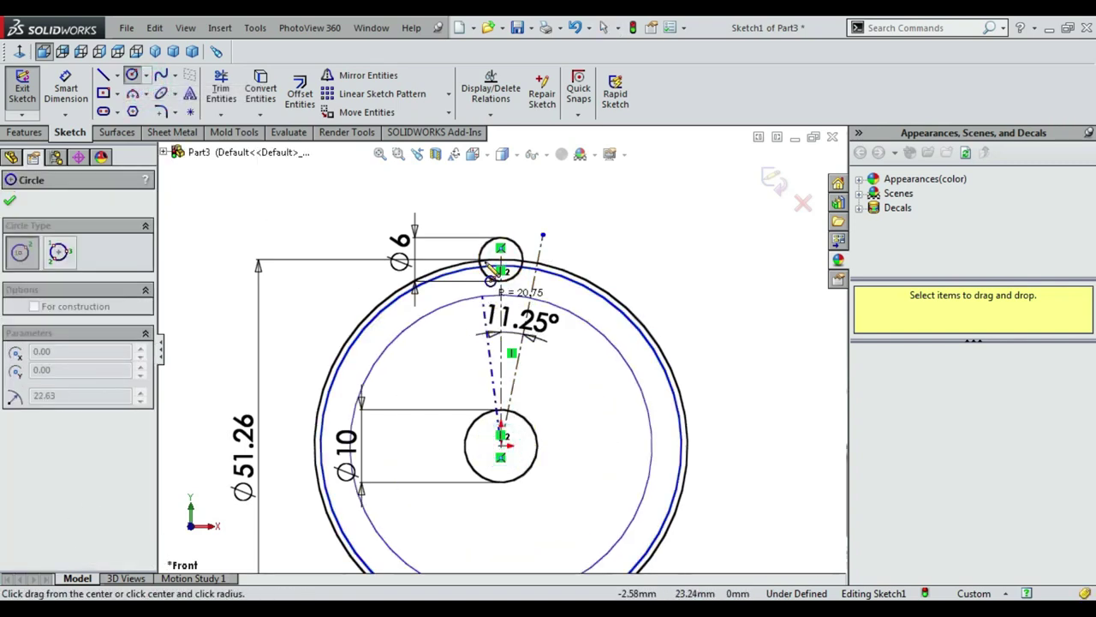
{"action": "left_click", "coordinate": [506, 248]}
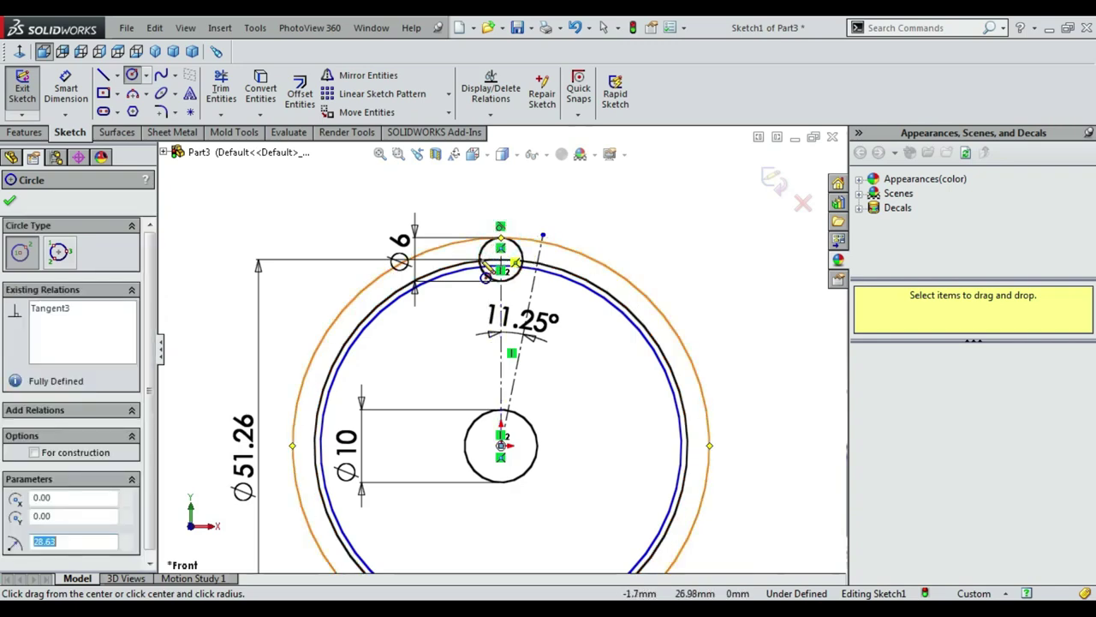
{"action": "key", "text": "Escape"}
{"action": "left_click", "coordinate": [221, 88]}
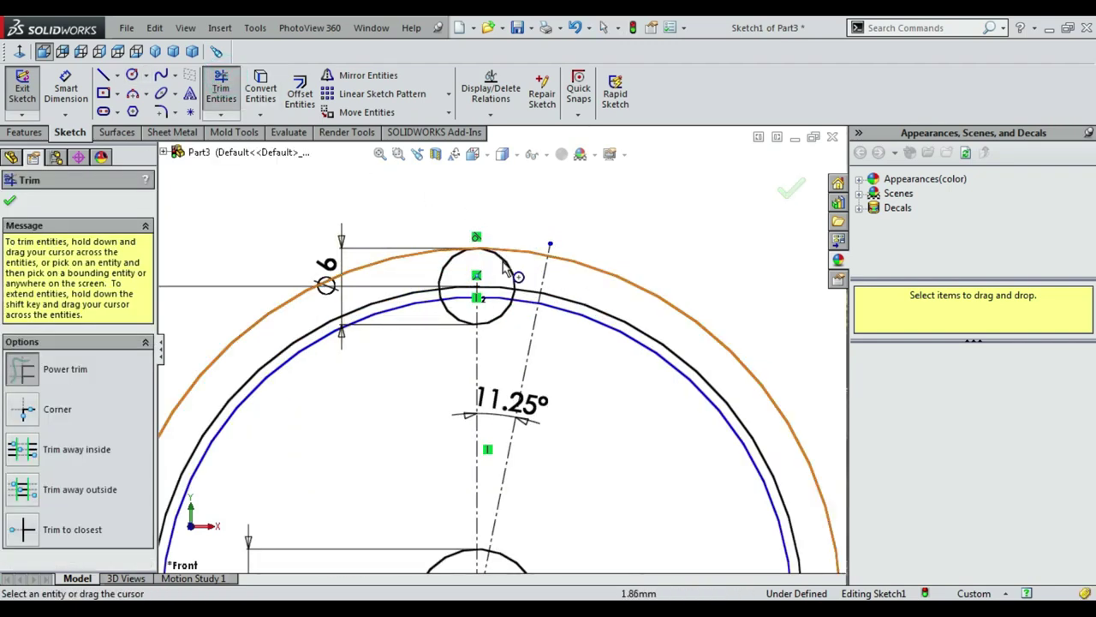
Step: Trim the outer arc above the seat circle and the upper curve back to the angled centreline
{"action": "scroll", "coordinate": [539, 340], "scroll_direction": "down", "scroll_amount": 3}
{"action": "scroll", "coordinate": [494, 202], "scroll_direction": "down", "scroll_amount": 2}
{"action": "mouse_move", "coordinate": [492, 201]}
{"action": "left_mouse_down"}
{"action": "mouse_move", "coordinate": [527, 249]}
{"action": "mouse_move", "coordinate": [460, 331]}
{"action": "left_mouse_up"}
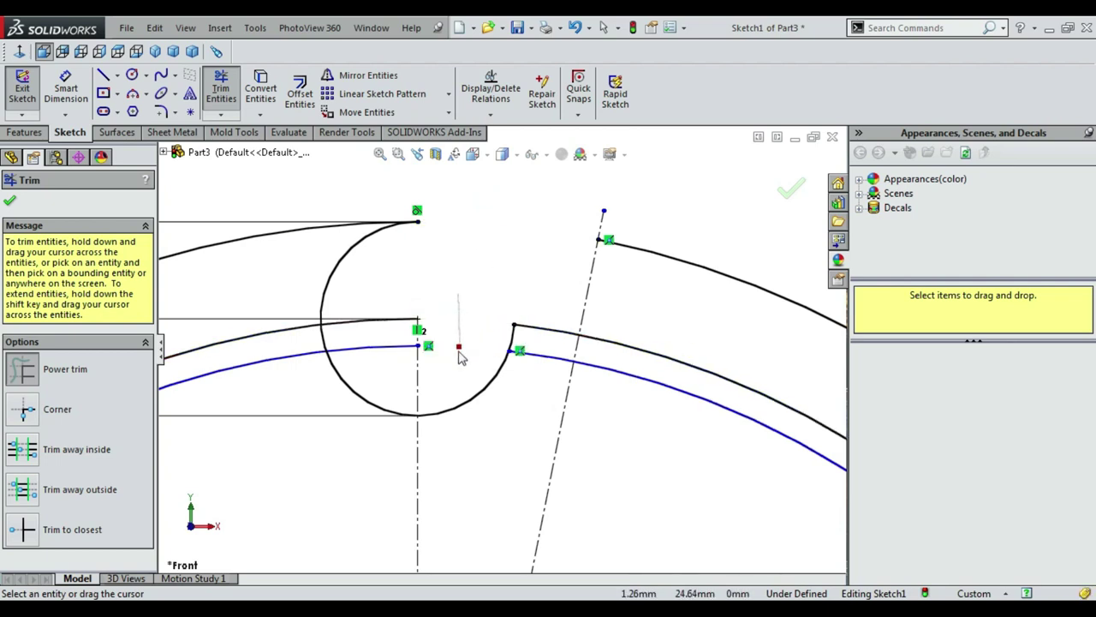
{"action": "scroll", "coordinate": [514, 338], "scroll_direction": "down", "scroll_amount": 1}
{"action": "scroll", "coordinate": [544, 326], "scroll_direction": "down", "scroll_amount": 1}
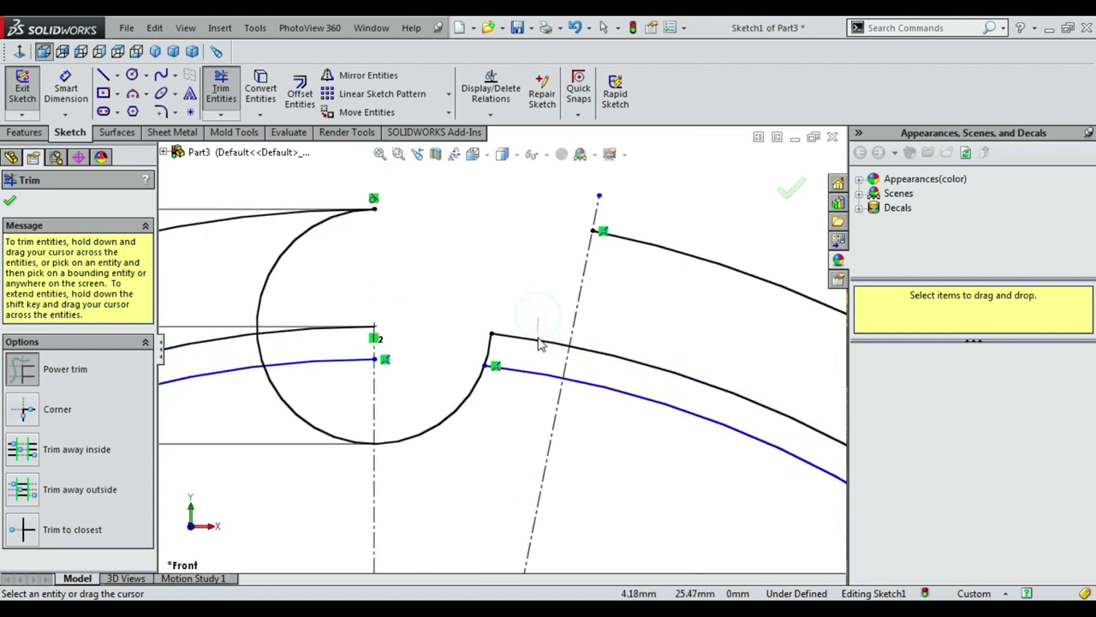
{"action": "left_click_drag", "start_coordinate": [539, 343], "coordinate": [535, 362]}
Step: Trim the middle crossing curves and the upper-left and lower-left parts of the Ø6 seat circle
{"action": "scroll", "coordinate": [539, 400], "scroll_direction": "up", "scroll_amount": 1}
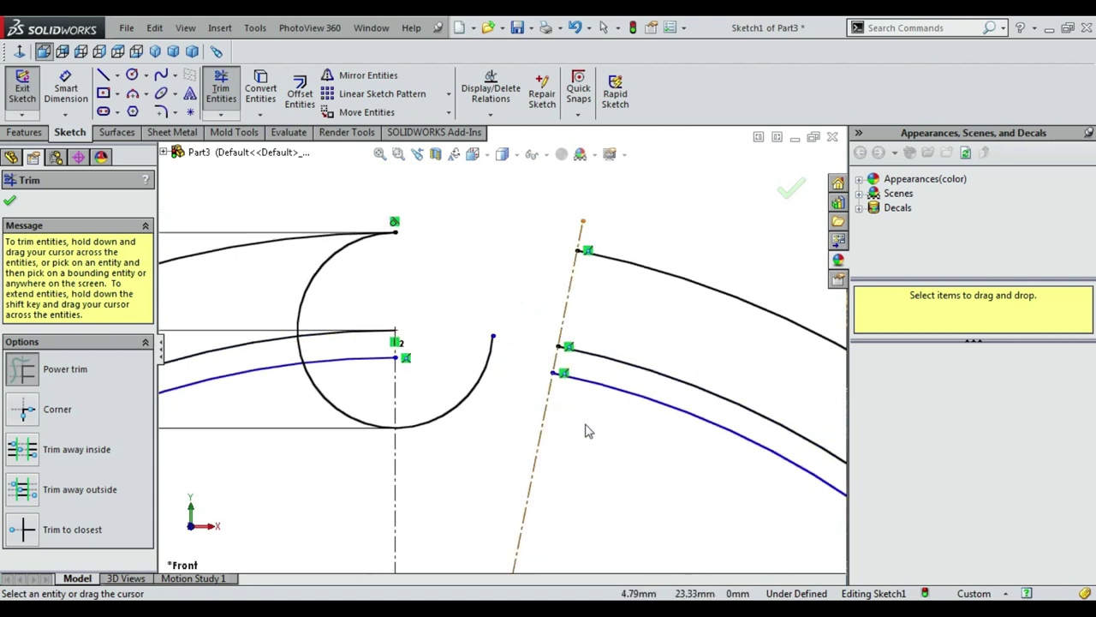
{"action": "left_click_drag", "start_coordinate": [612, 421], "coordinate": [628, 360]}
{"action": "scroll", "coordinate": [435, 373], "scroll_direction": "up", "scroll_amount": 3}
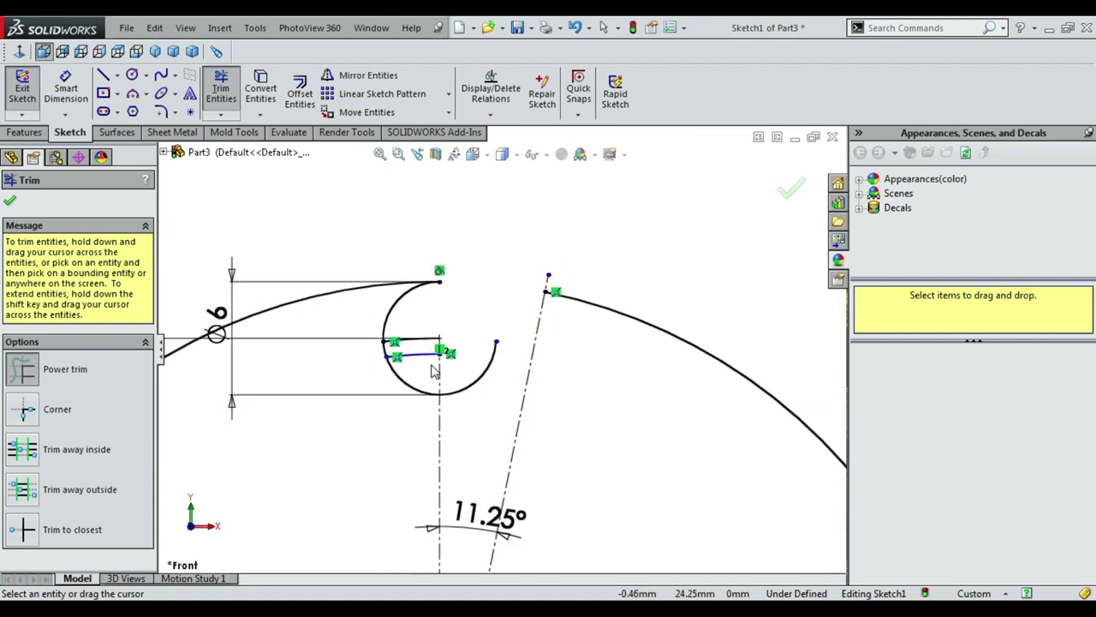
{"action": "scroll", "coordinate": [425, 361], "scroll_direction": "down", "scroll_amount": 2}
{"action": "left_click_drag", "start_coordinate": [390, 300], "coordinate": [412, 315]}
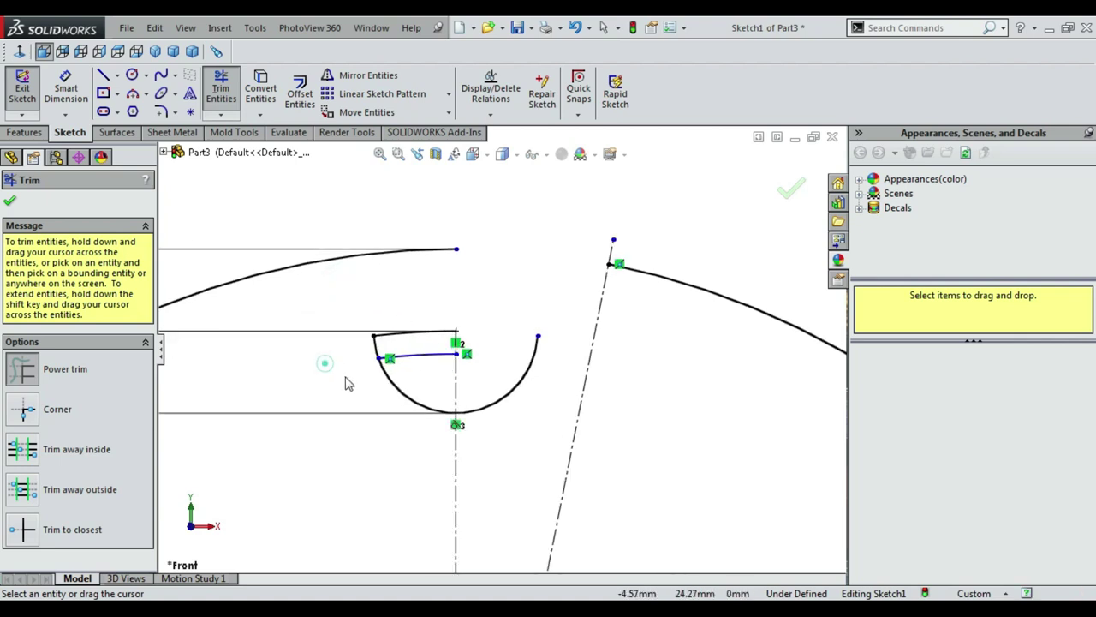
{"action": "left_click_drag", "start_coordinate": [347, 384], "coordinate": [411, 388]}
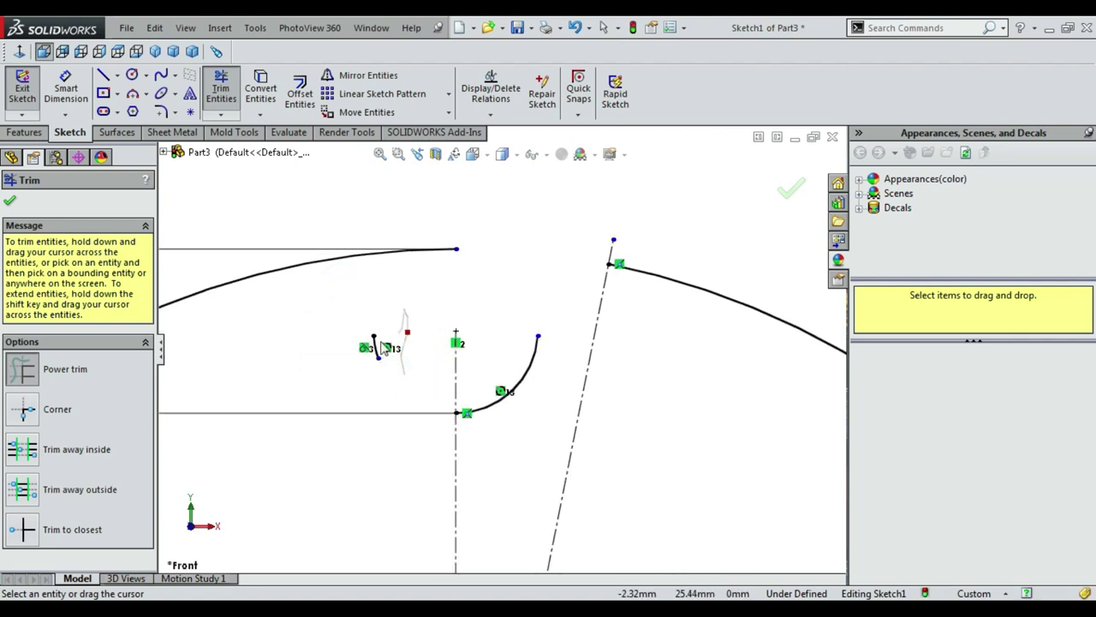
{"action": "scroll", "coordinate": [362, 342], "scroll_direction": "up", "scroll_amount": 3}
{"action": "scroll", "coordinate": [571, 332], "scroll_direction": "down", "scroll_amount": 2}
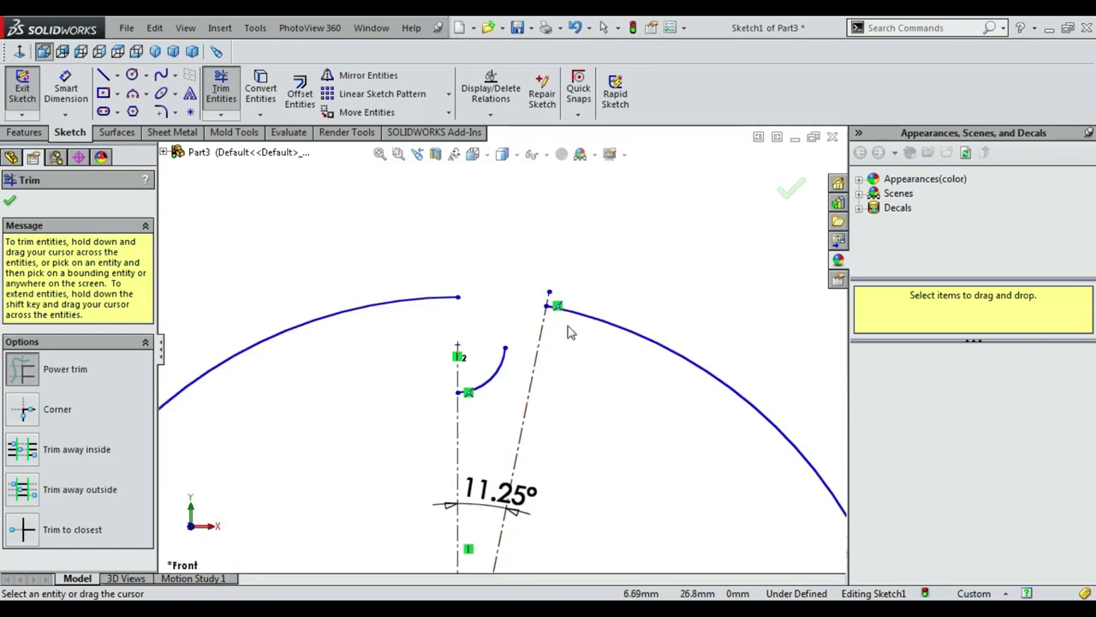
{"action": "scroll", "coordinate": [570, 332], "scroll_direction": "down", "scroll_amount": 2}
{"action": "scroll", "coordinate": [482, 299], "scroll_direction": "down", "scroll_amount": 2}
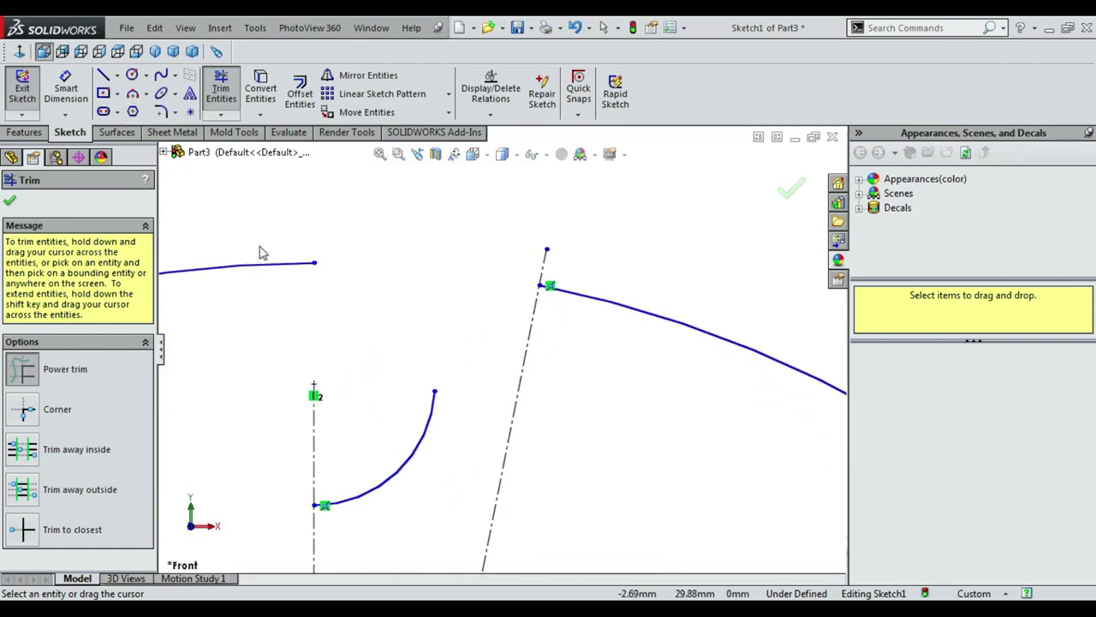
Step: Draw a flank line from the seat arc's end toward the angled centreline
{"action": "scroll", "coordinate": [398, 289], "scroll_direction": "up", "scroll_amount": 1}
{"action": "scroll", "coordinate": [367, 305], "scroll_direction": "up", "scroll_amount": 2}
{"action": "scroll", "coordinate": [375, 317], "scroll_direction": "up", "scroll_amount": 2}
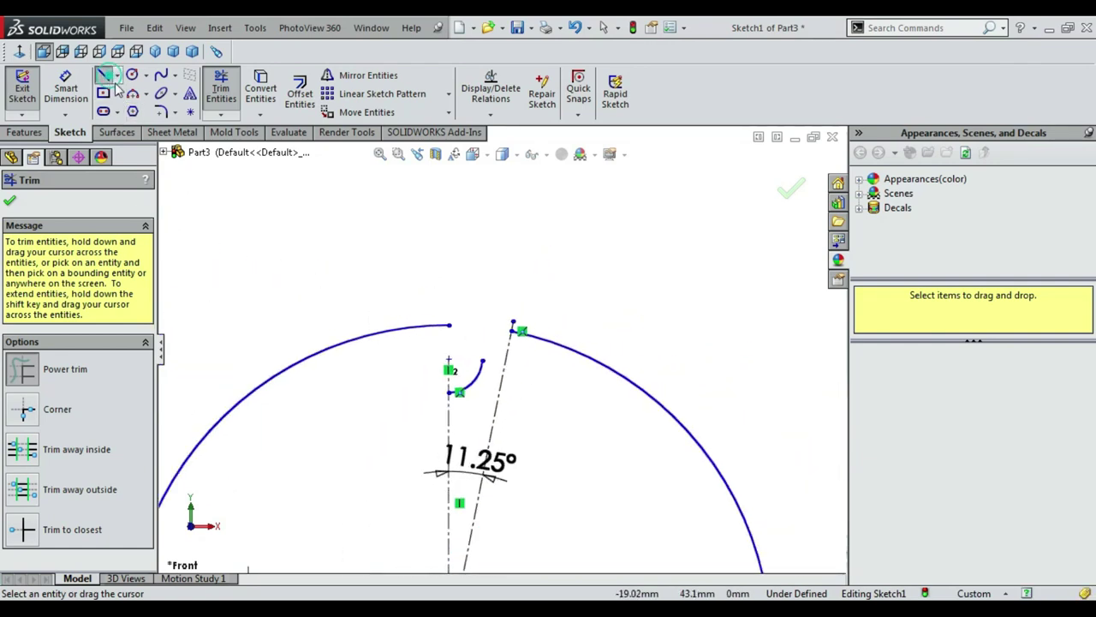
{"action": "left_click", "coordinate": [104, 75]}
{"action": "scroll", "coordinate": [489, 354], "scroll_direction": "down", "scroll_amount": 2}
{"action": "scroll", "coordinate": [492, 352], "scroll_direction": "down", "scroll_amount": 2}
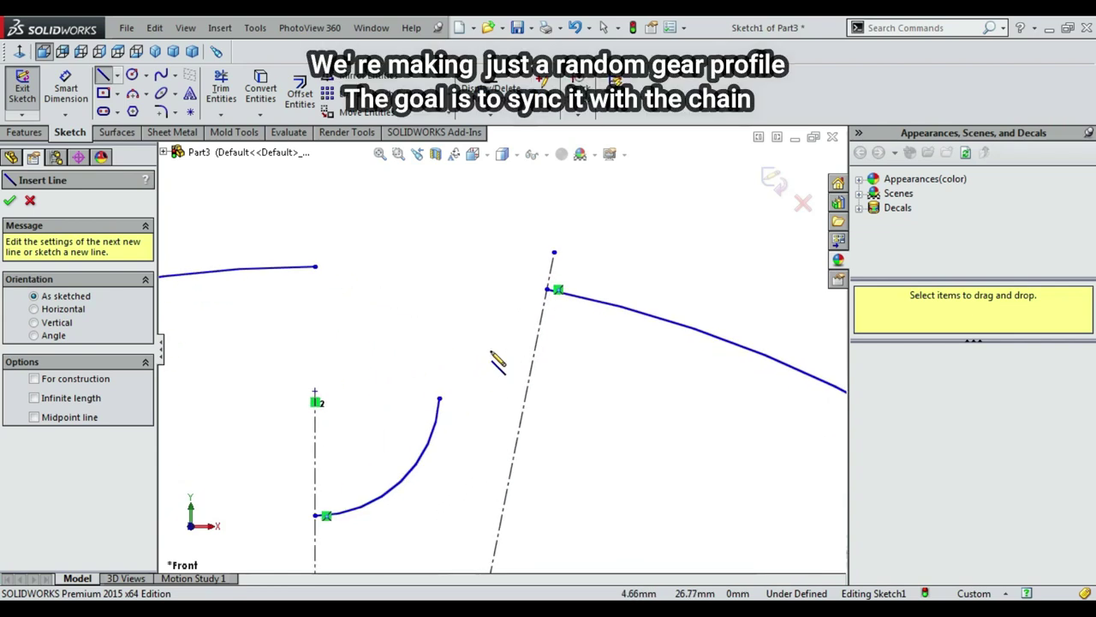
{"action": "left_click", "coordinate": [440, 397]}
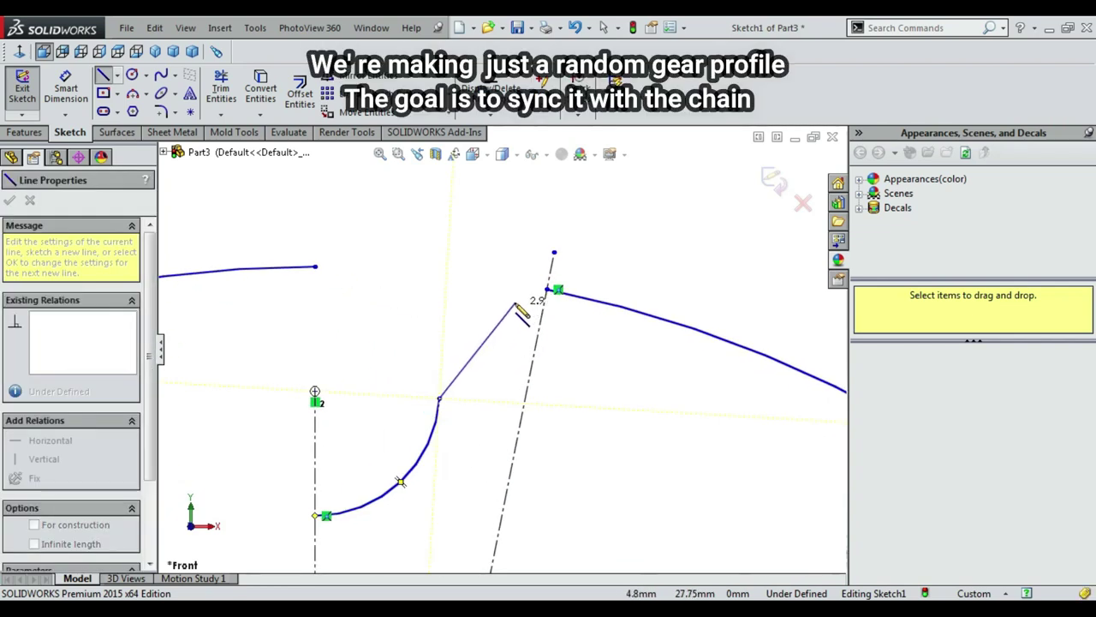
{"action": "left_click", "coordinate": [519, 302]}
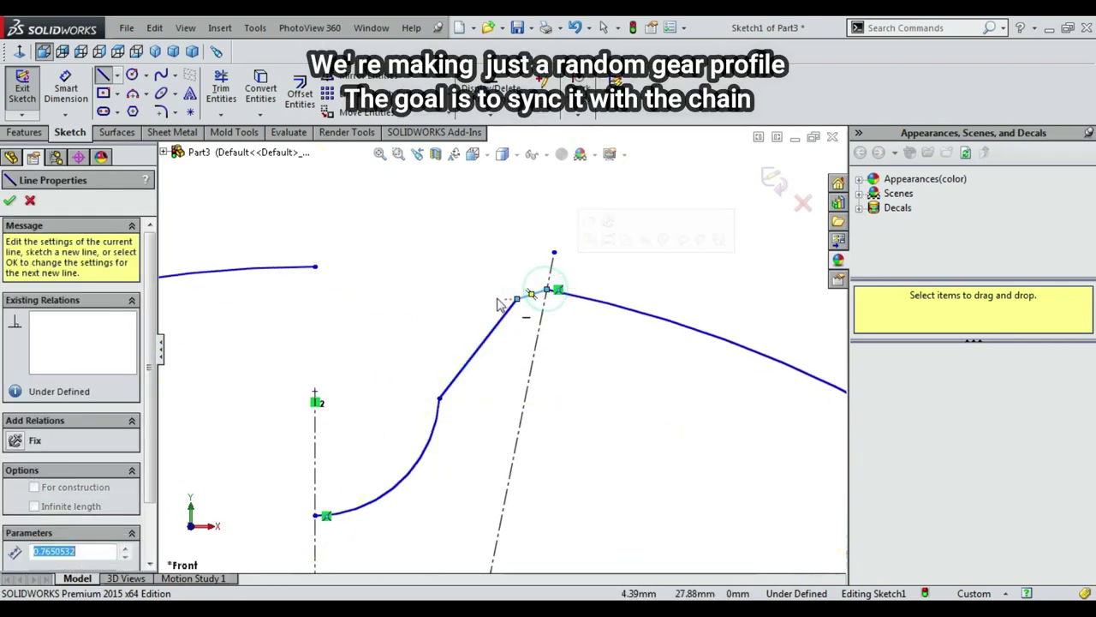
{"action": "key", "text": "Escape"}
Step: Trim away the two long rim curves
{"action": "scroll", "coordinate": [502, 348], "scroll_direction": "up", "scroll_amount": 2}
{"action": "left_click", "coordinate": [221, 87]}
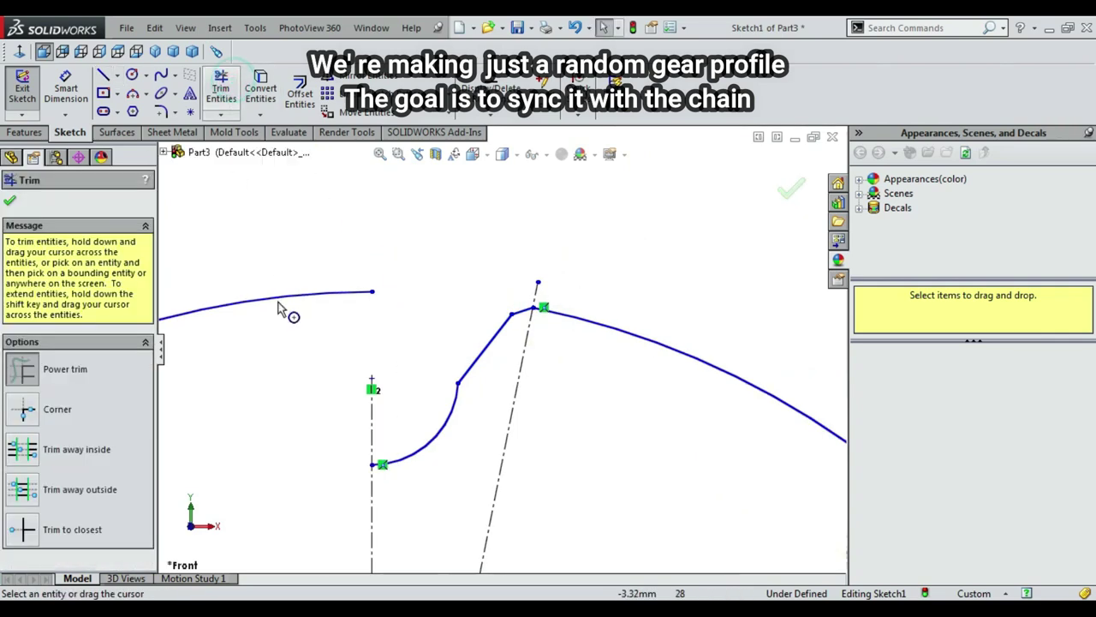
{"action": "left_click_drag", "start_coordinate": [257, 282], "coordinate": [397, 392]}
{"action": "scroll", "coordinate": [402, 394], "scroll_direction": "up", "scroll_amount": 1}
{"action": "key", "text": "Escape"}
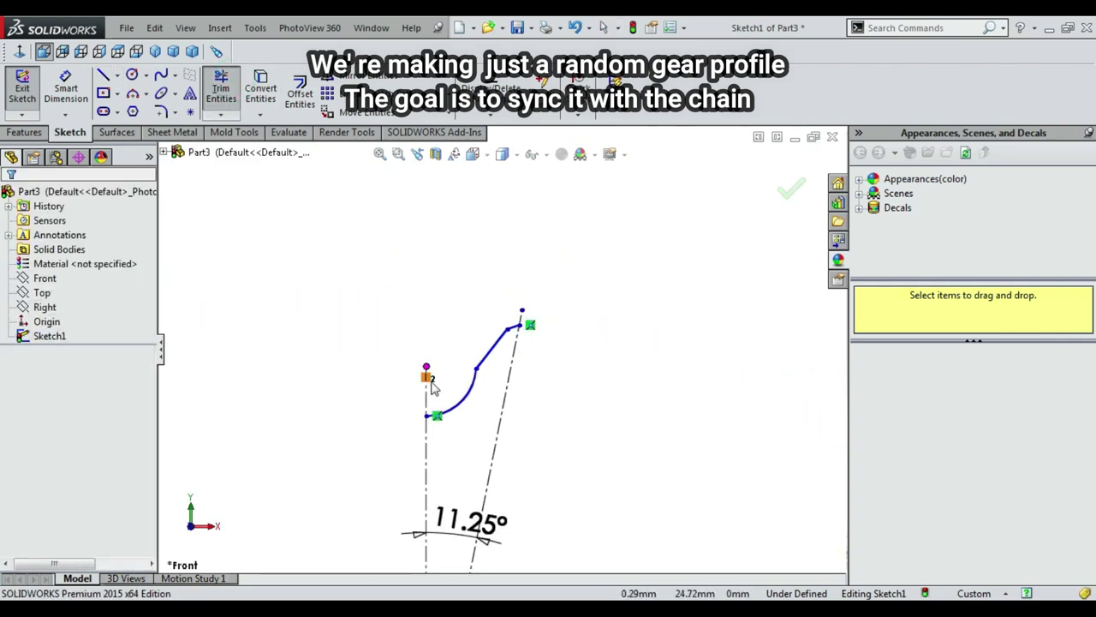
Step: Mirror the seat arc, flank line and short top line about the vertical centreline
{"action": "left_click", "coordinate": [486, 394]}
{"action": "left_click", "coordinate": [513, 324]}
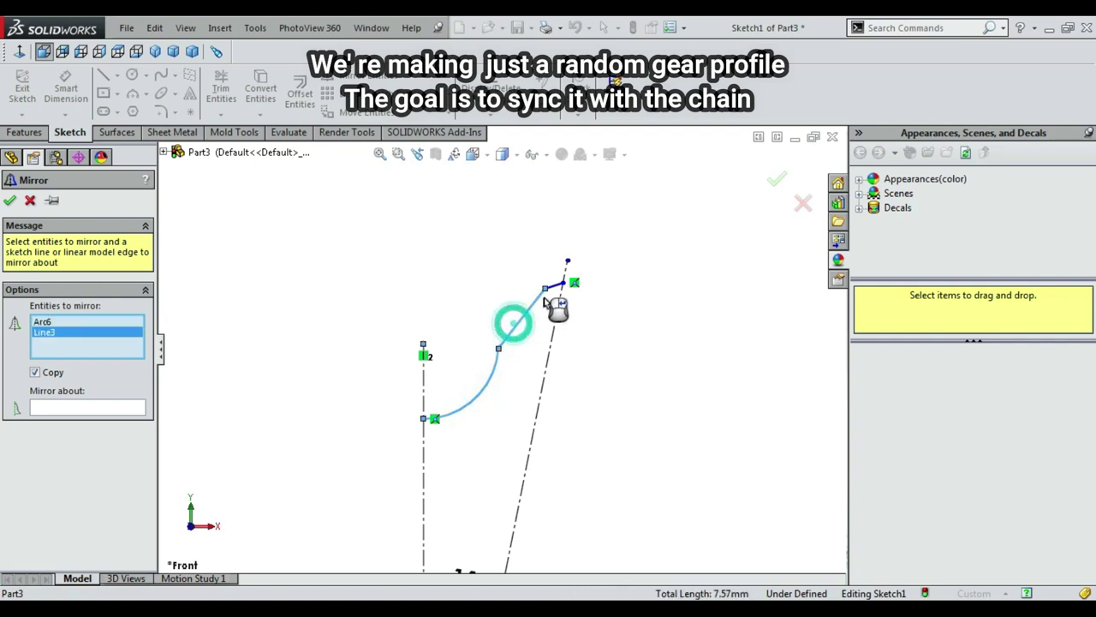
{"action": "left_click", "coordinate": [553, 286]}
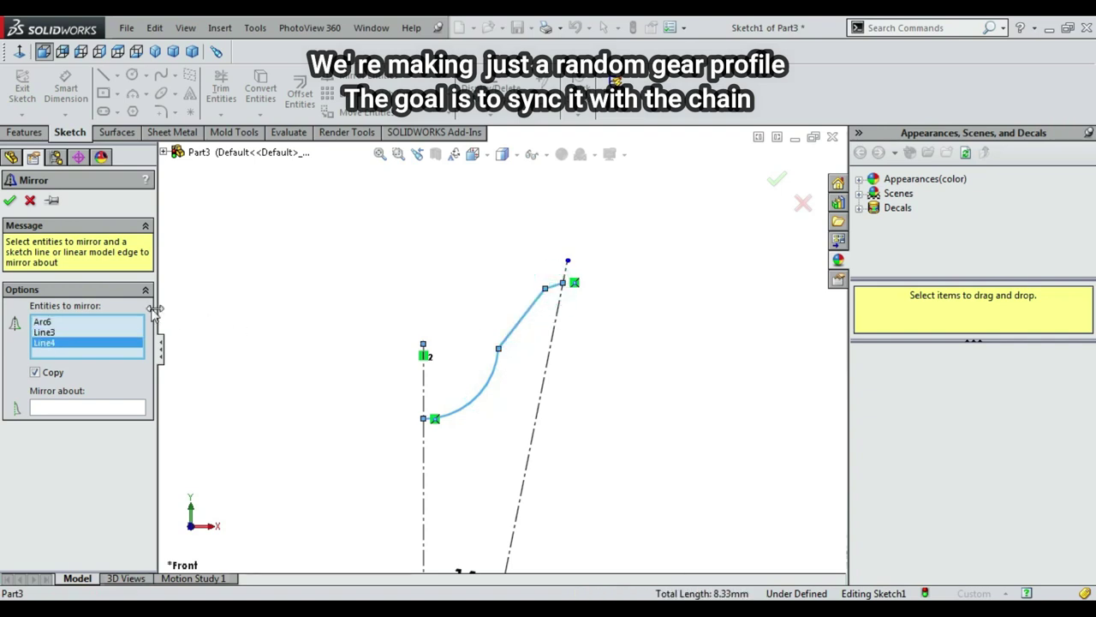
{"action": "left_click", "coordinate": [121, 407]}
{"action": "left_click", "coordinate": [424, 377]}
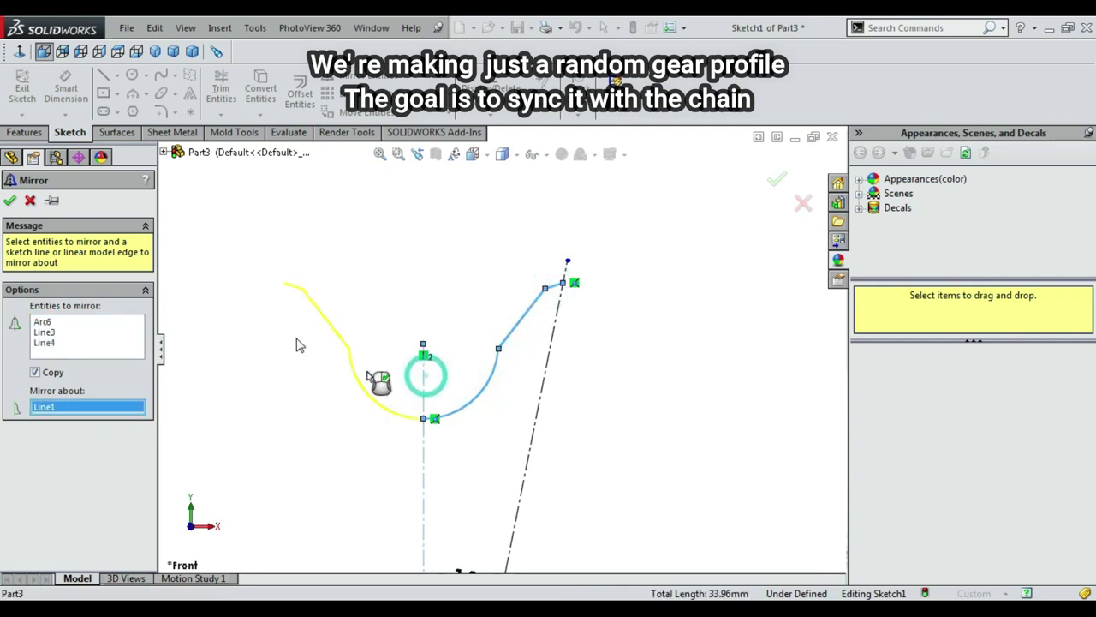
{"action": "left_click", "coordinate": [10, 201]}
{"action": "key", "text": "z"}
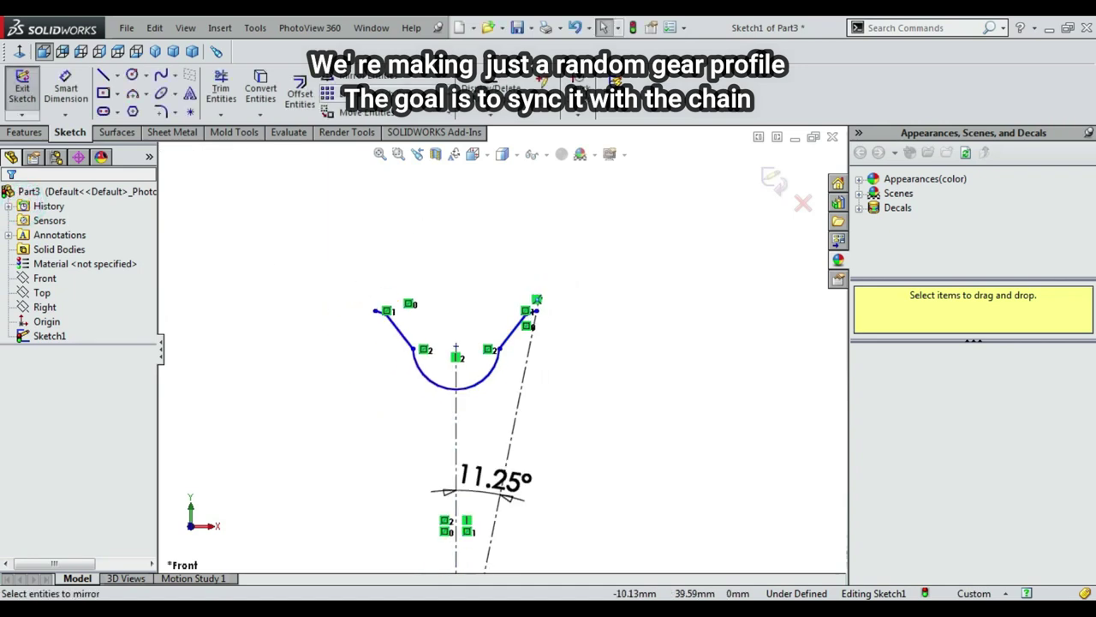
{"action": "left_click", "coordinate": [336, 93]}
Step: Start a circular sketch pattern with the left flank line selected
{"action": "left_click", "coordinate": [377, 121]}
{"action": "key", "text": "z"}
{"action": "key", "text": "z"}
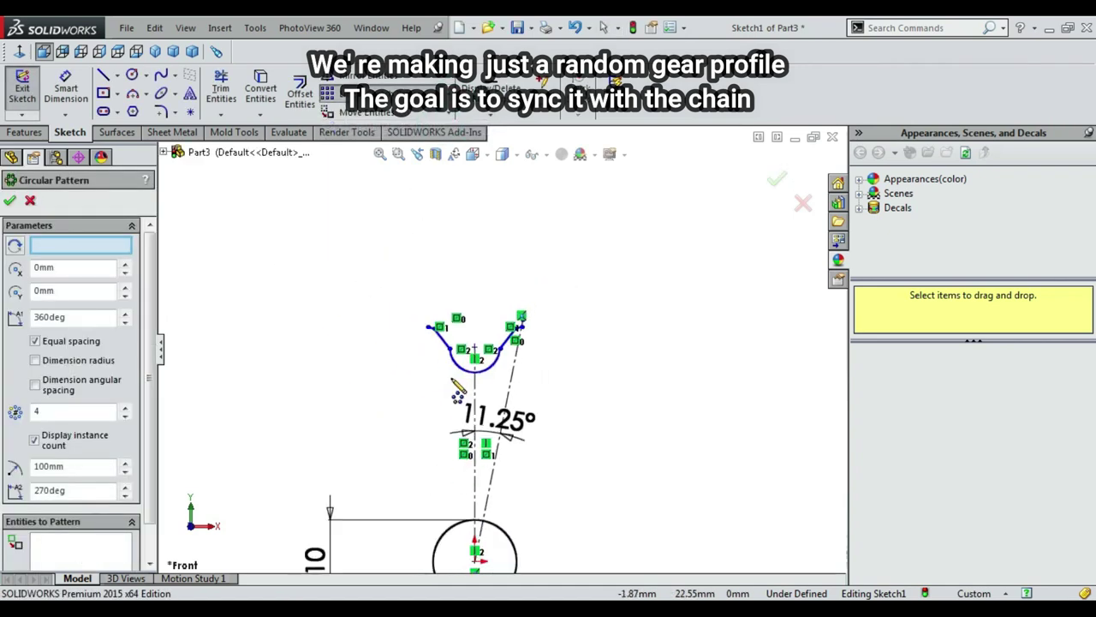
{"action": "key", "text": "z"}
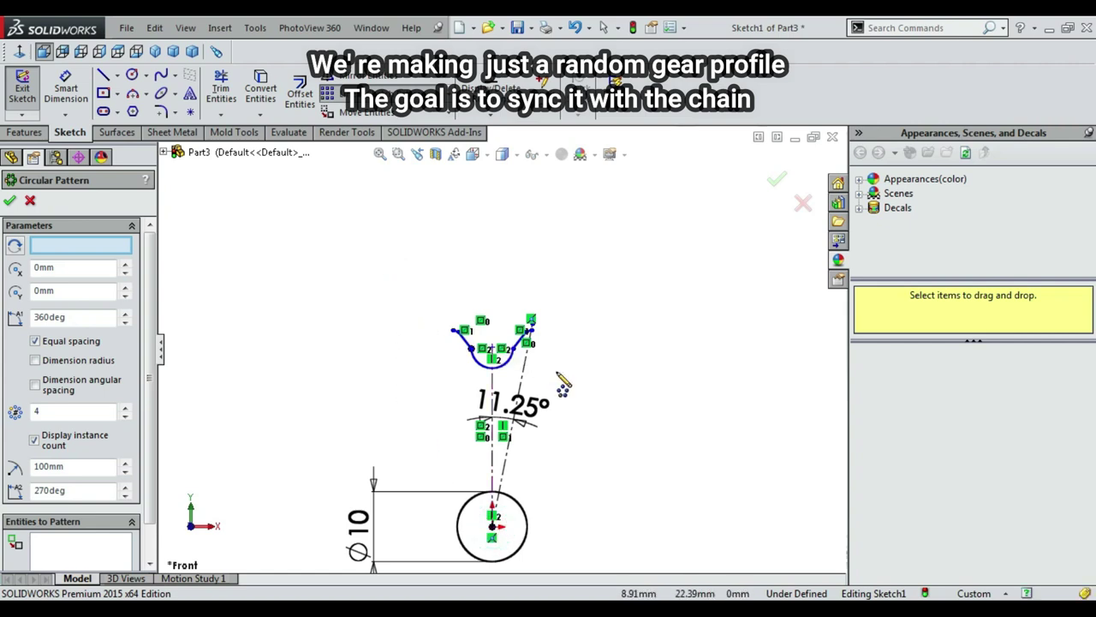
{"action": "scroll", "coordinate": [509, 364], "scroll_direction": "down", "scroll_amount": 3}
{"action": "left_click", "coordinate": [431, 326]}
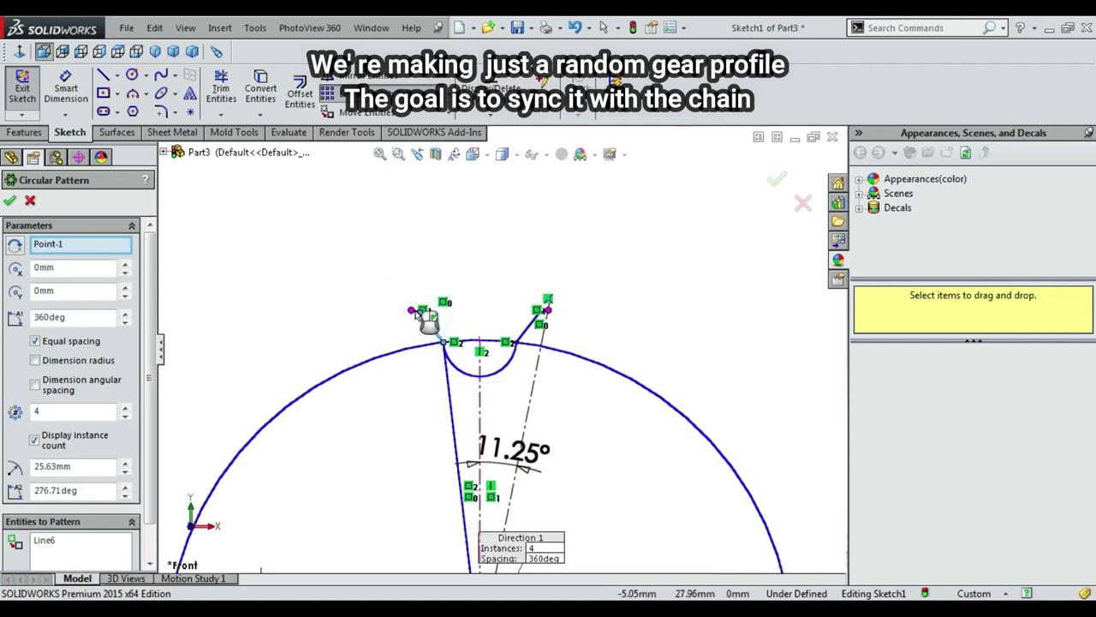
{"action": "scroll", "coordinate": [433, 329], "scroll_direction": "down", "scroll_amount": 2}
{"action": "scroll", "coordinate": [437, 332], "scroll_direction": "down", "scroll_amount": 2}
{"action": "scroll", "coordinate": [439, 330], "scroll_direction": "down", "scroll_amount": 2}
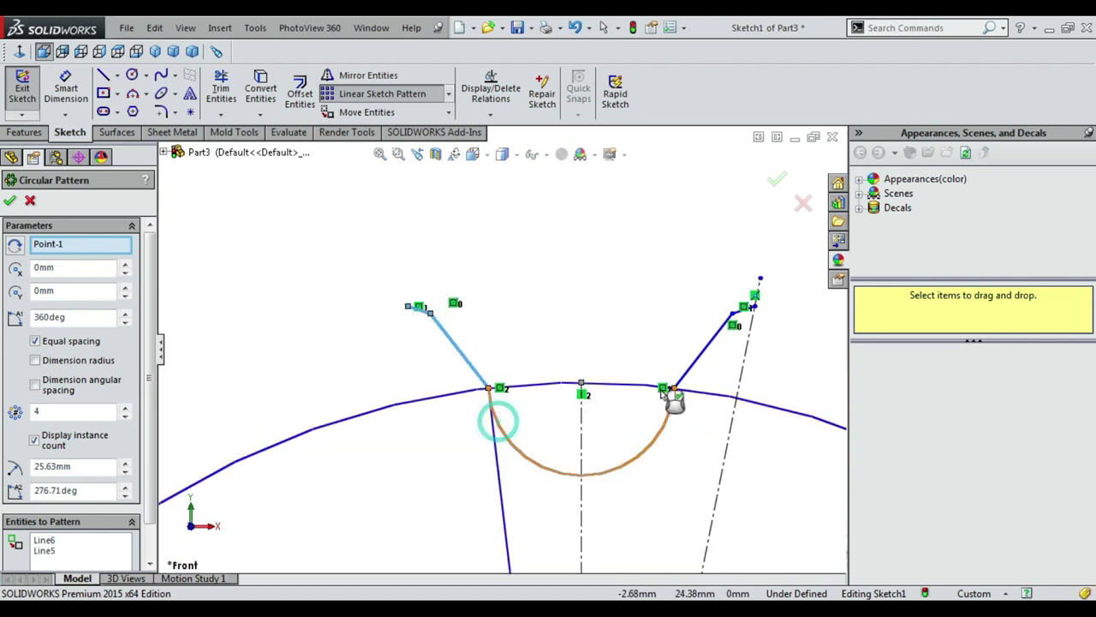
Step: Add the remaining tooth entity and the short top line to the pattern
{"action": "left_click", "coordinate": [700, 358]}
{"action": "scroll", "coordinate": [704, 351], "scroll_direction": "down", "scroll_amount": 2}
{"action": "scroll", "coordinate": [704, 334], "scroll_direction": "down", "scroll_amount": 2}
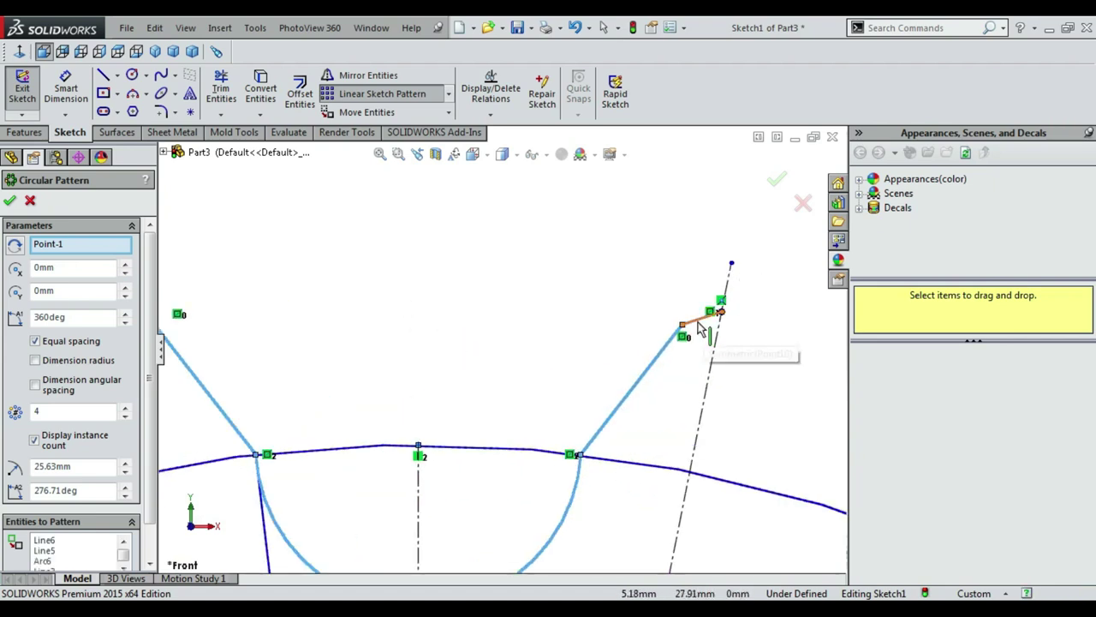
{"action": "left_click", "coordinate": [693, 321]}
{"action": "scroll", "coordinate": [677, 339], "scroll_direction": "up", "scroll_amount": 3}
{"action": "scroll", "coordinate": [655, 343], "scroll_direction": "up", "scroll_amount": 3}
{"action": "scroll", "coordinate": [626, 339], "scroll_direction": "up", "scroll_amount": 3}
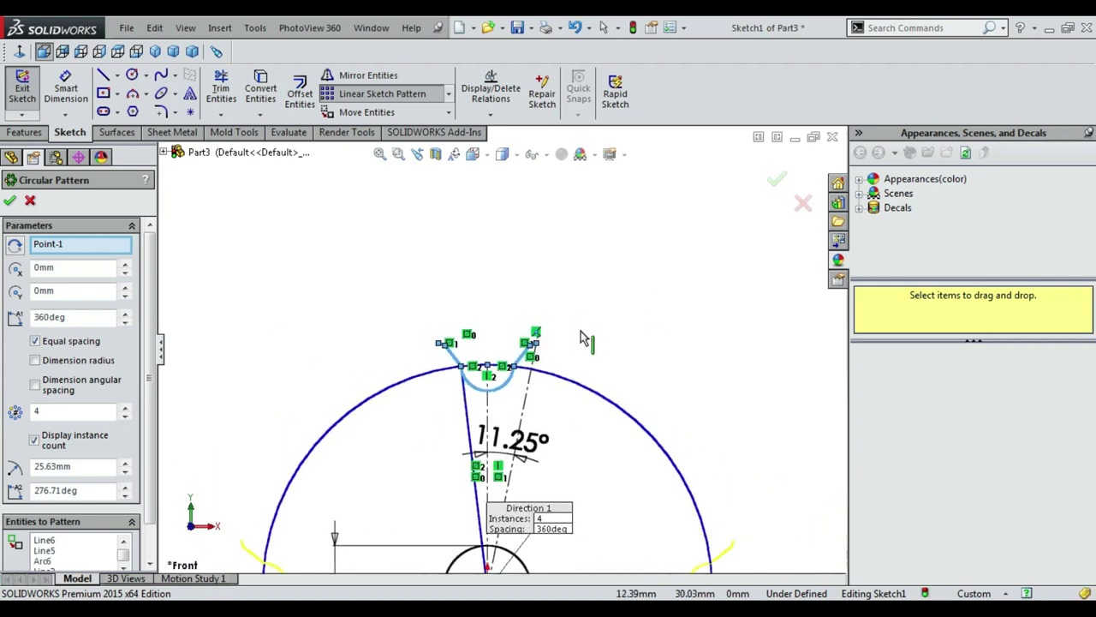
{"action": "scroll", "coordinate": [588, 338], "scroll_direction": "up", "scroll_amount": 2}
Step: Raise the circular pattern to 16 instances and accept it
{"action": "left_click", "coordinate": [125, 409]}
{"action": "left_click", "coordinate": [125, 408]}
{"action": "left_click", "coordinate": [125, 408]}
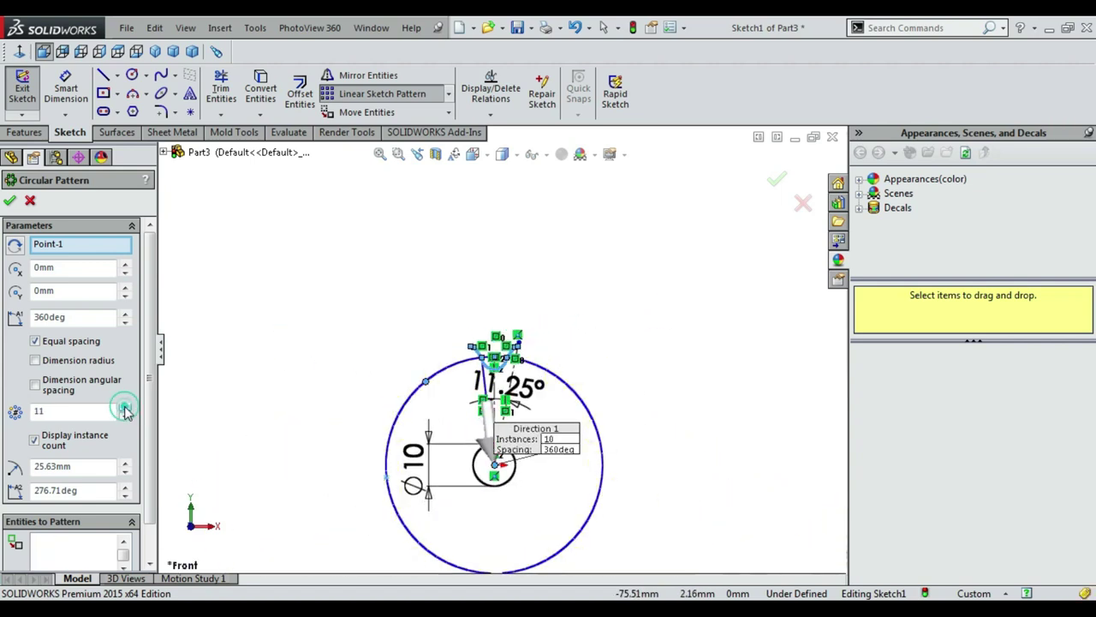
{"action": "left_click", "coordinate": [125, 408]}
{"action": "left_click", "coordinate": [125, 408]}
{"action": "scroll", "coordinate": [386, 351], "scroll_direction": "down", "scroll_amount": 2}
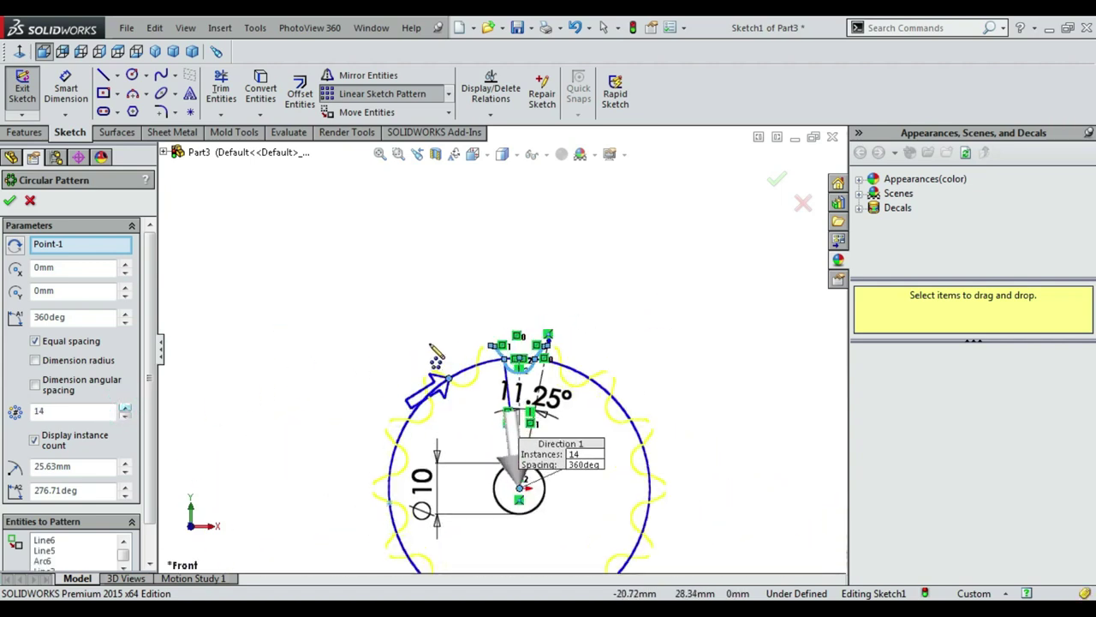
{"action": "scroll", "coordinate": [486, 368], "scroll_direction": "down", "scroll_amount": 2}
{"action": "scroll", "coordinate": [578, 382], "scroll_direction": "down", "scroll_amount": 2}
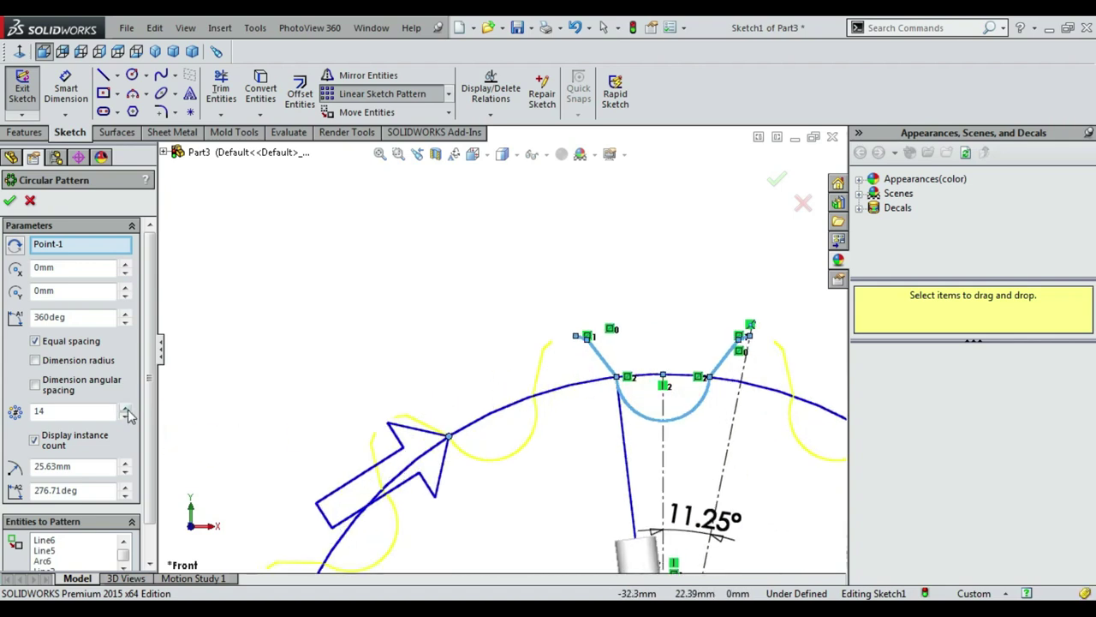
{"action": "left_click", "coordinate": [125, 408]}
{"action": "left_click", "coordinate": [125, 408]}
{"action": "scroll", "coordinate": [582, 351], "scroll_direction": "down", "scroll_amount": 2}
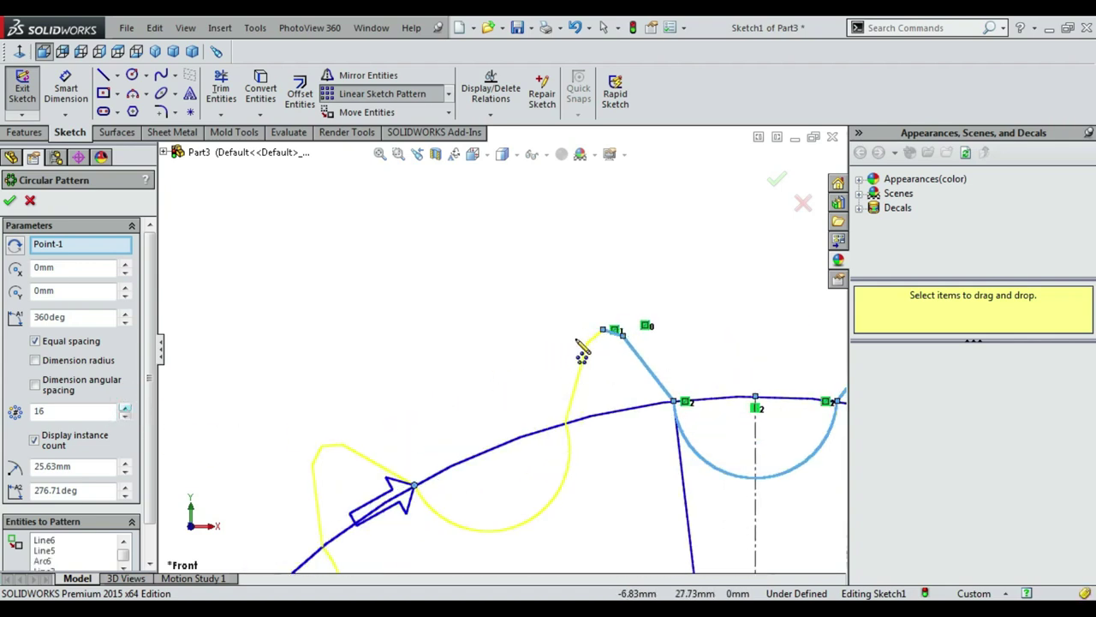
{"action": "scroll", "coordinate": [582, 351], "scroll_direction": "down", "scroll_amount": 2}
{"action": "scroll", "coordinate": [510, 347], "scroll_direction": "up", "scroll_amount": 3}
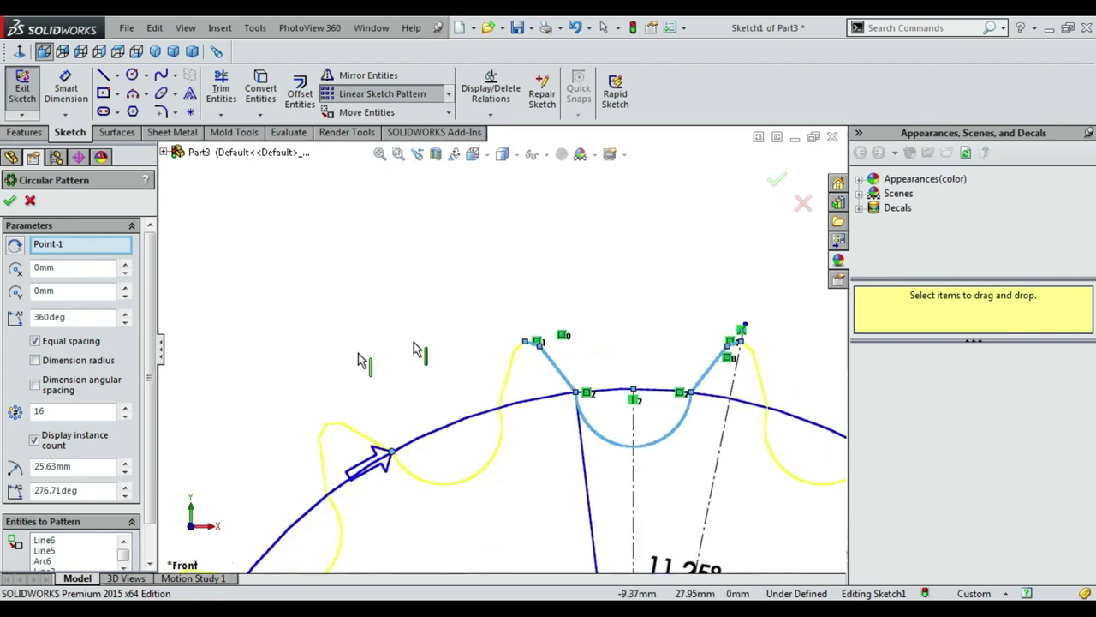
{"action": "left_click", "coordinate": [10, 200]}
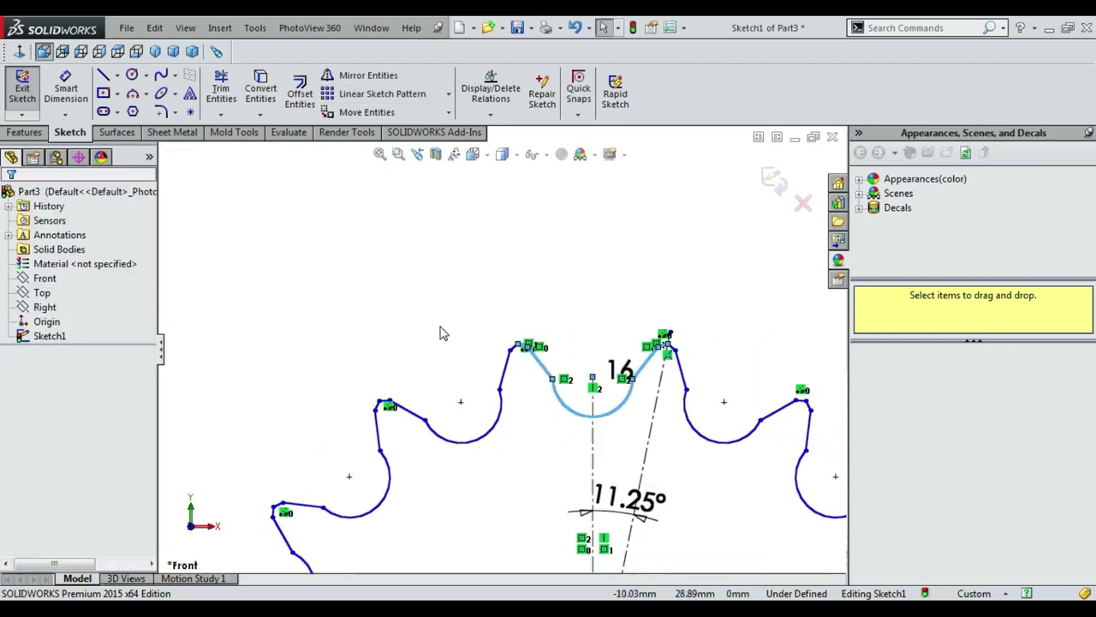
{"action": "scroll", "coordinate": [442, 331], "scroll_direction": "up", "scroll_amount": 4}
{"action": "scroll", "coordinate": [486, 439], "scroll_direction": "up", "scroll_amount": 3}
{"action": "scroll", "coordinate": [546, 454], "scroll_direction": "down", "scroll_amount": 3}
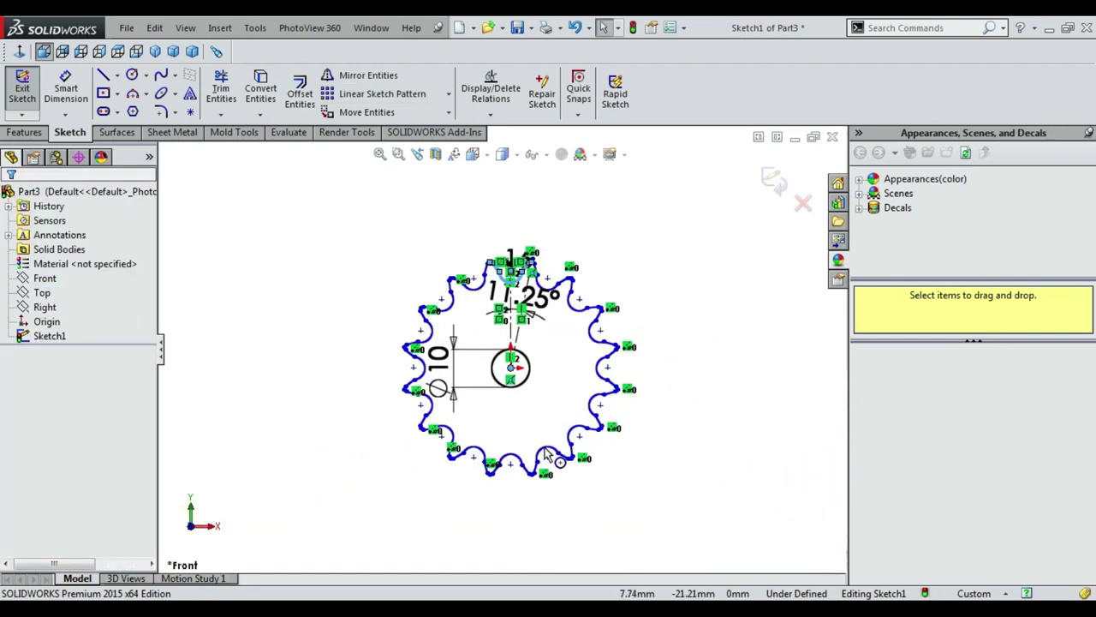
Step: Extrude the sprocket outline 10 mm into a solid
{"action": "left_click", "coordinate": [24, 132]}
{"action": "left_click", "coordinate": [29, 93]}
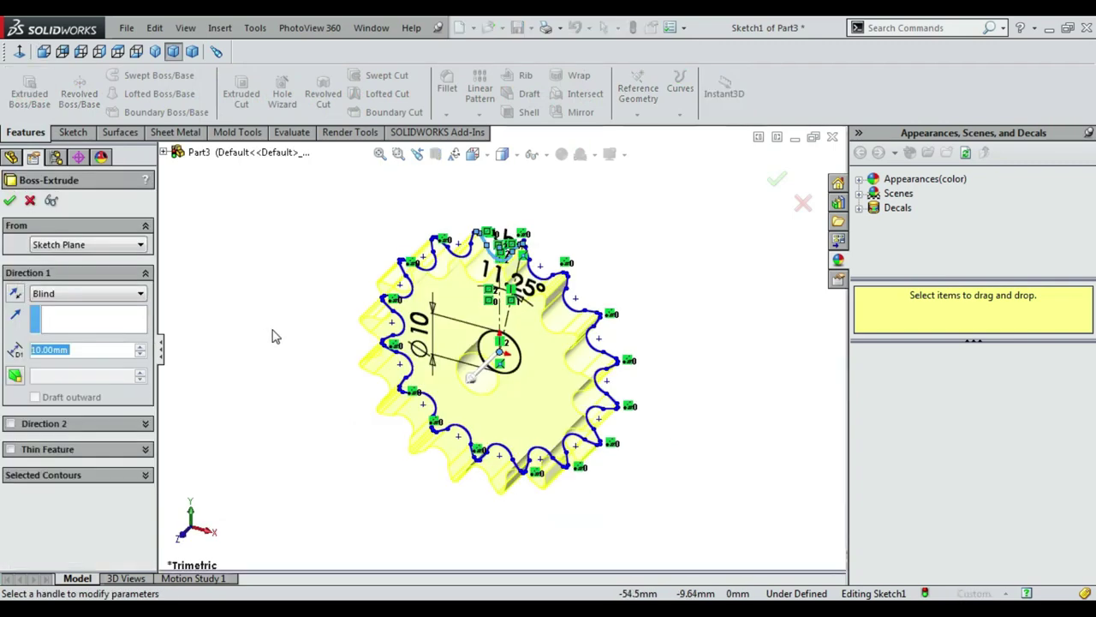
{"action": "left_click", "coordinate": [10, 200]}
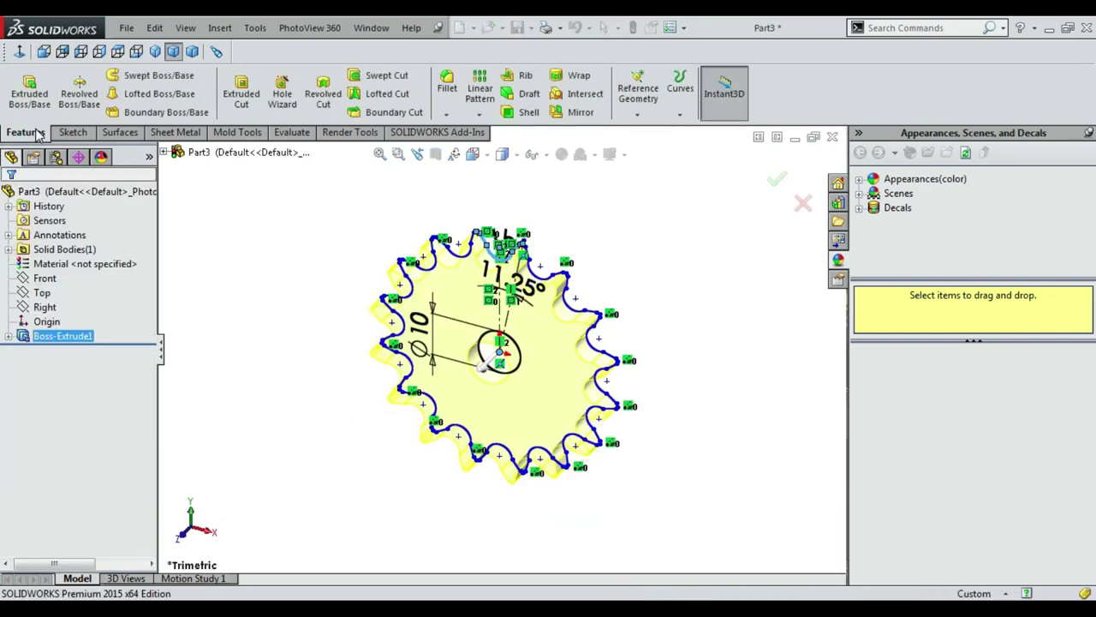
Step: Add a reference plane midway between the sprocket's front and back faces
{"action": "left_click", "coordinate": [638, 114]}
{"action": "left_click", "coordinate": [646, 134]}
{"action": "left_click", "coordinate": [450, 310]}
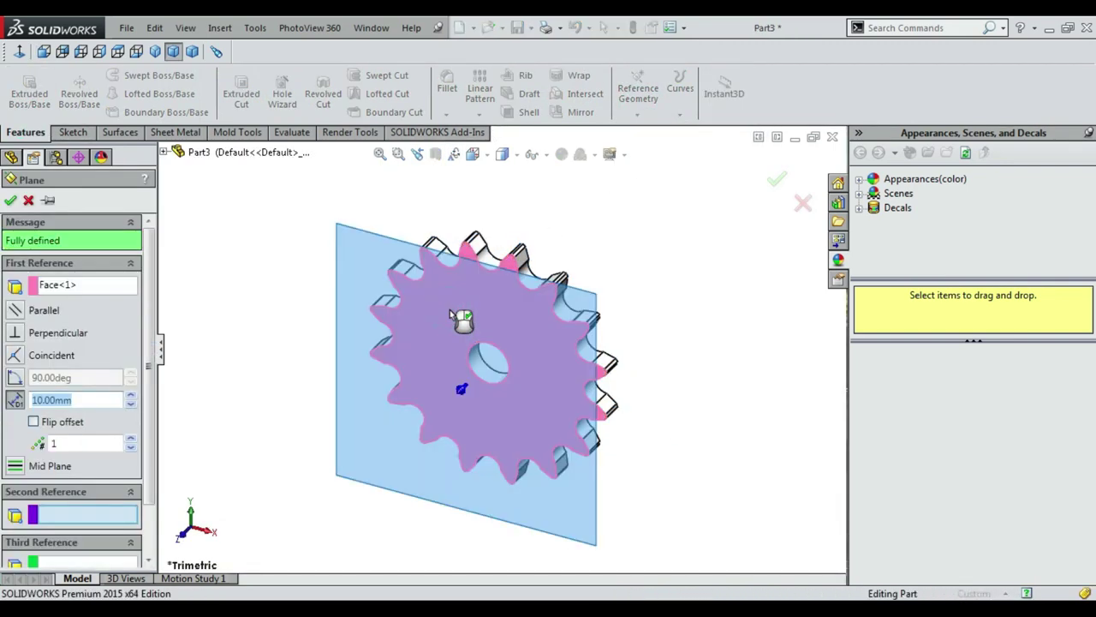
{"action": "middle_click_drag", "start_coordinate": [450, 309], "coordinate": [467, 319]}
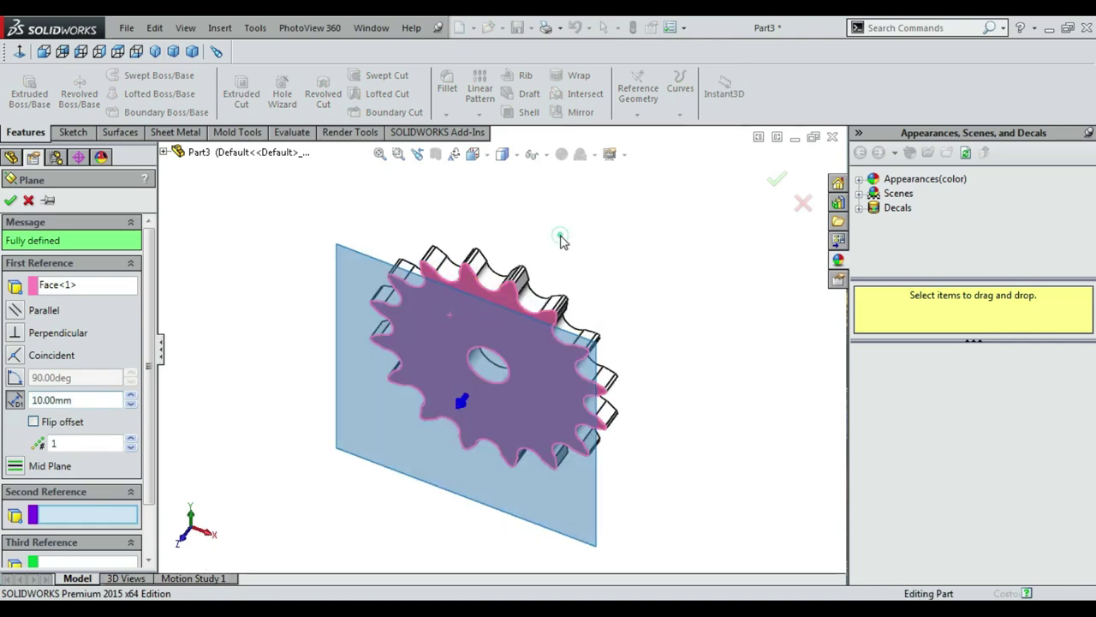
{"action": "middle_click_drag", "start_coordinate": [561, 242], "coordinate": [495, 310]}
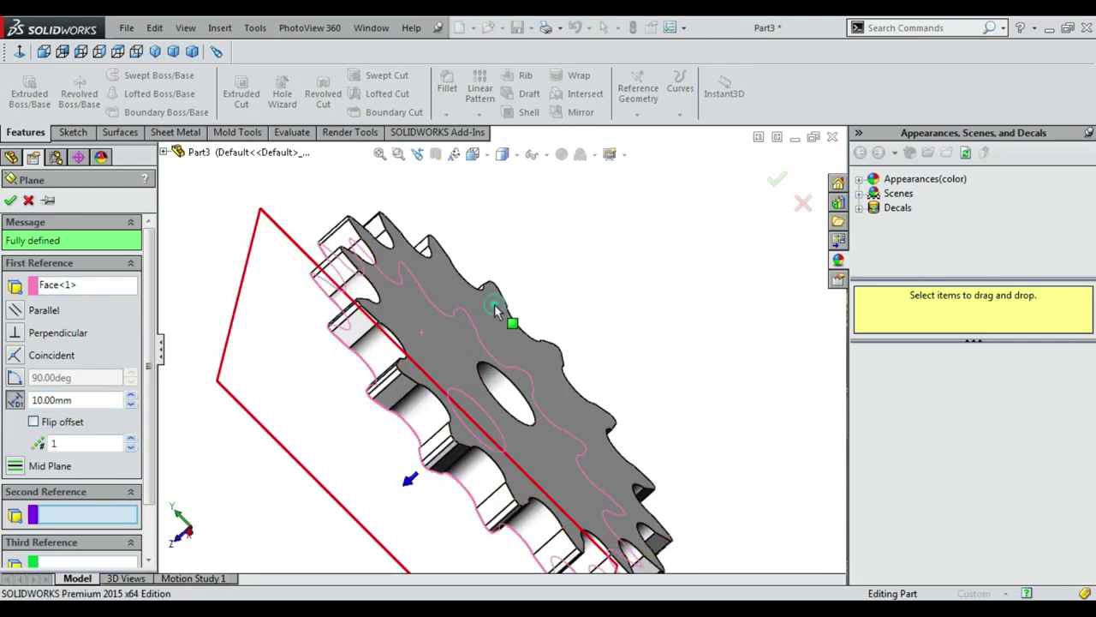
{"action": "left_click", "coordinate": [495, 310]}
{"action": "left_click", "coordinate": [10, 200]}
{"action": "mouse_move", "coordinate": [223, 228]}
{"action": "middle_mouse_down"}
{"action": "mouse_move", "coordinate": [472, 225]}
{"action": "mouse_move", "coordinate": [518, 284]}
{"action": "middle_mouse_up"}
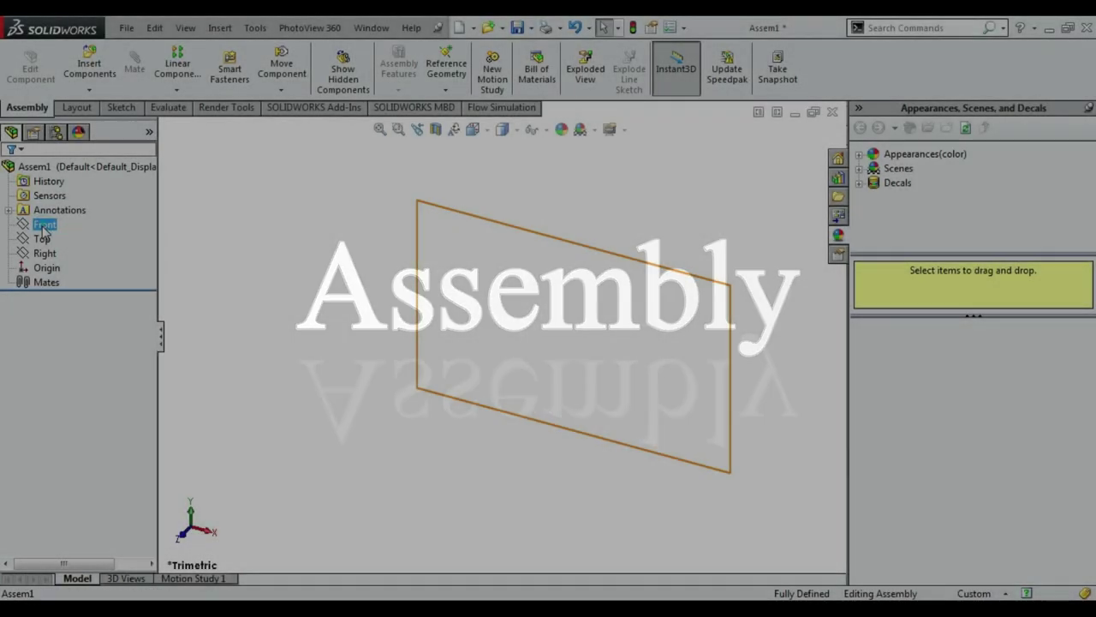
Step: Sketch on the Front plane two circles, one at the origin and one to the right
{"action": "left_click", "coordinate": [41, 224]}
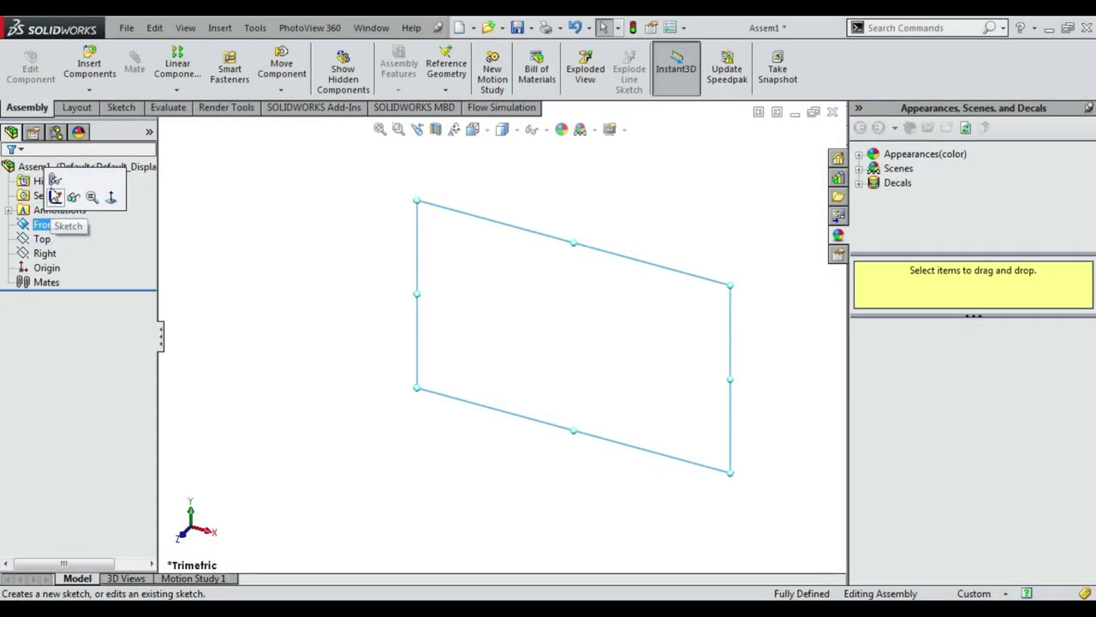
{"action": "left_click", "coordinate": [55, 197]}
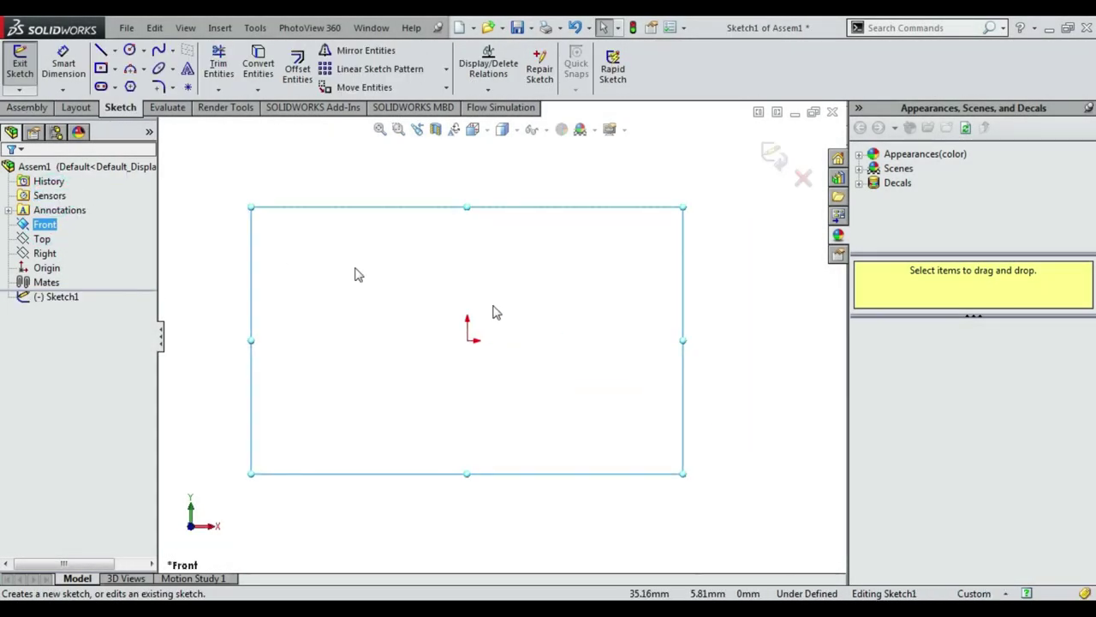
{"action": "left_click", "coordinate": [143, 50]}
{"action": "left_click", "coordinate": [156, 65]}
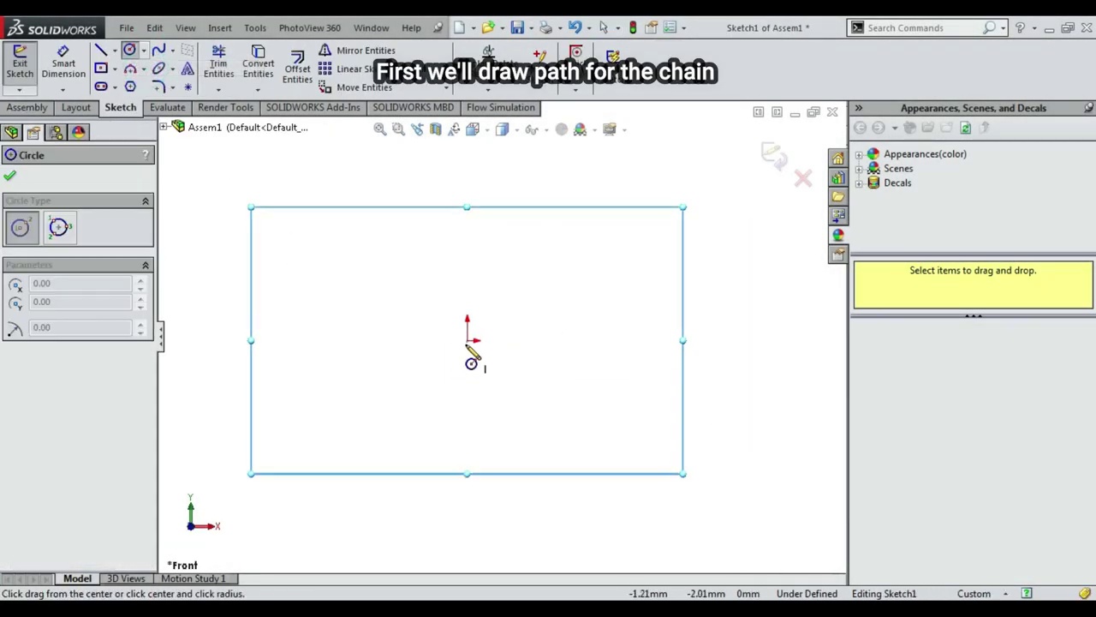
{"action": "left_click", "coordinate": [444, 415]}
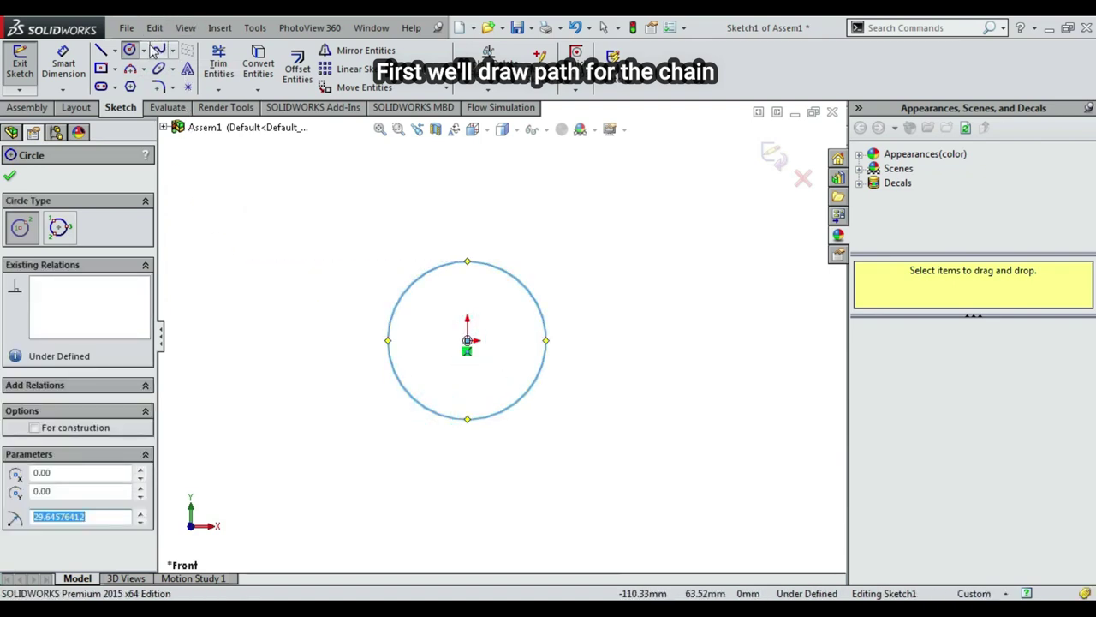
{"action": "left_click", "coordinate": [676, 340]}
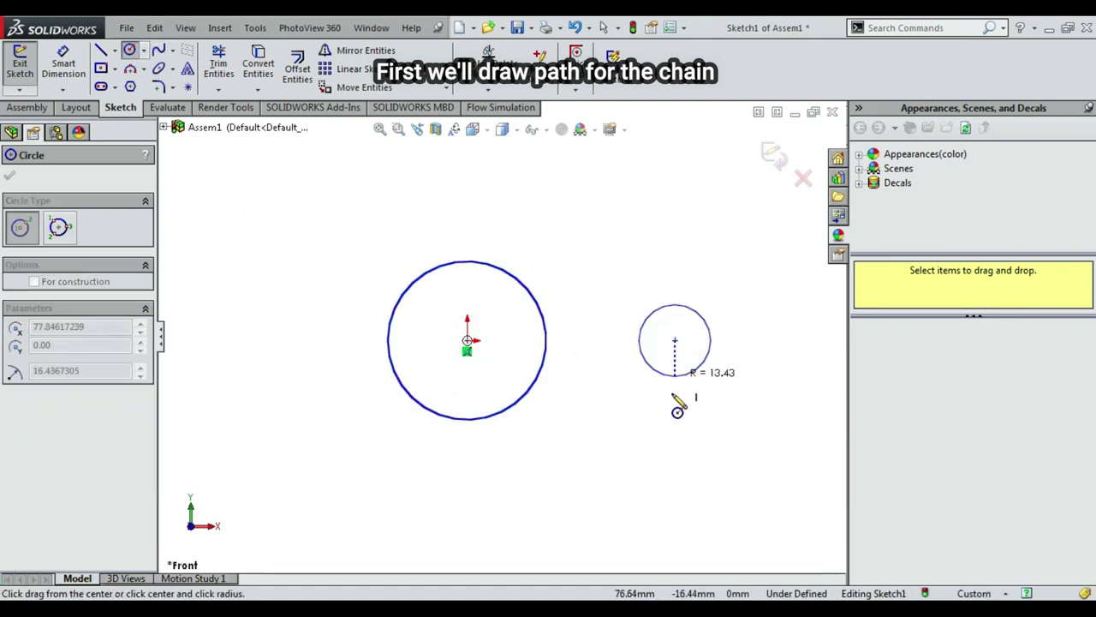
{"action": "left_click", "coordinate": [678, 426]}
{"action": "key", "text": "Escape"}
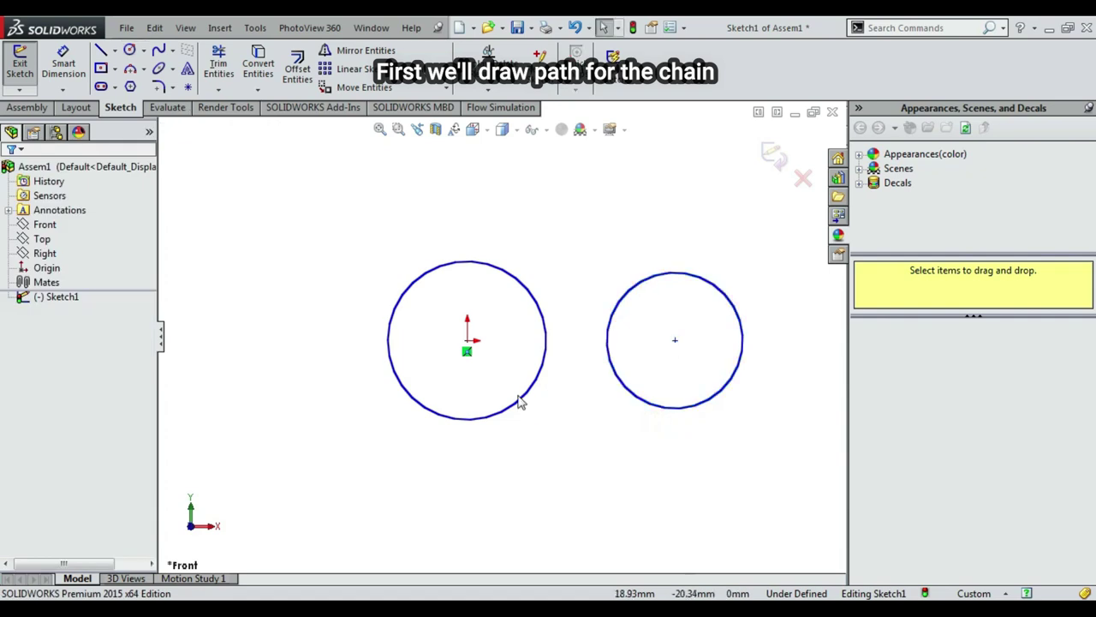
Step: Make the two circles equal in size
{"action": "left_click", "coordinate": [517, 404]}
{"action": "left_click", "coordinate": [643, 398], "text": "ctrl"}
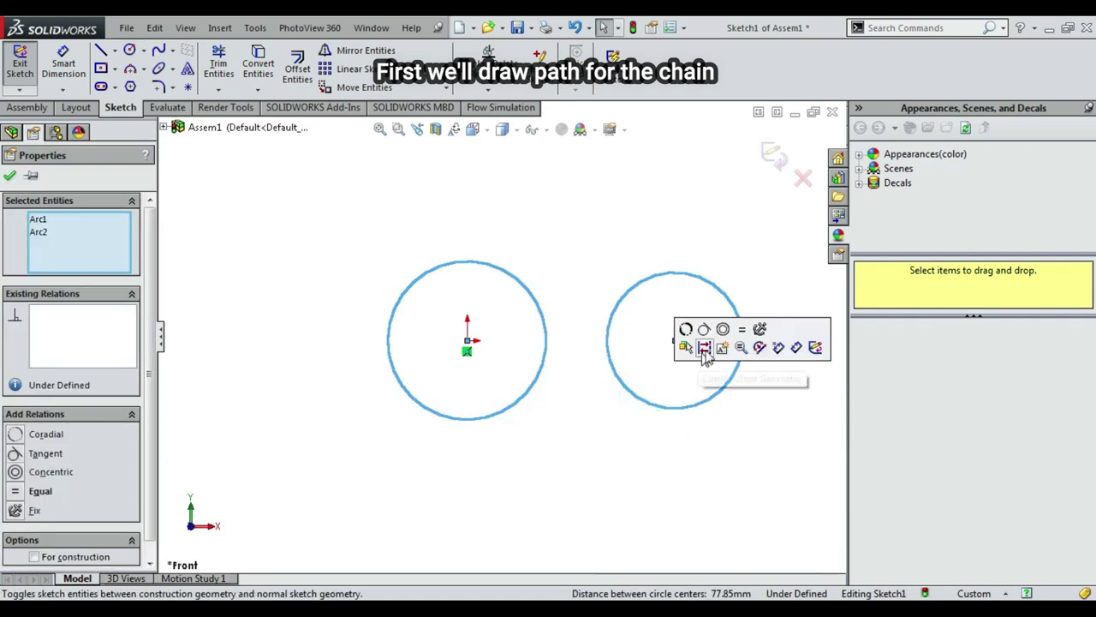
{"action": "left_click", "coordinate": [742, 330]}
{"action": "left_click", "coordinate": [664, 330]}
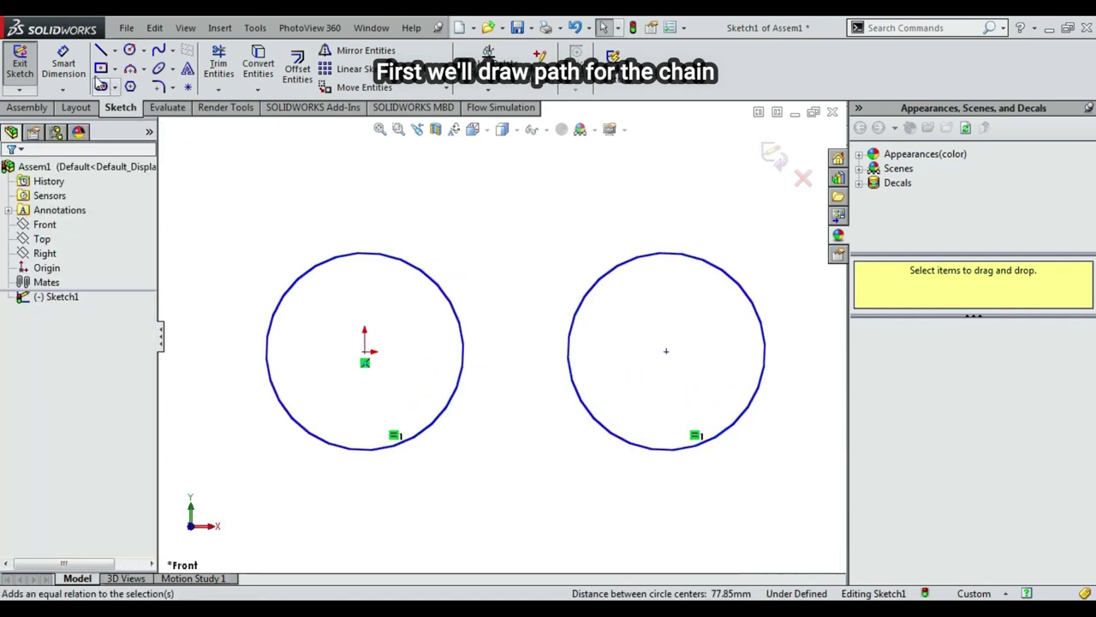
Step: Draw horizontal lines joining the circles' tops and bottoms
{"action": "left_click", "coordinate": [100, 51]}
{"action": "left_click", "coordinate": [368, 254]}
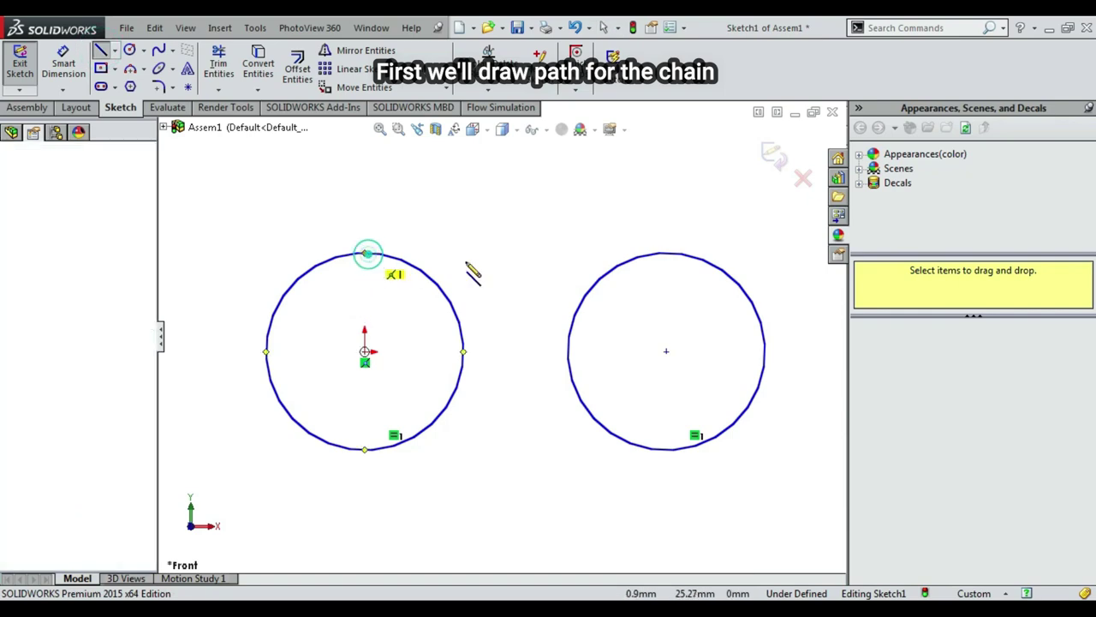
{"action": "left_click", "coordinate": [667, 254]}
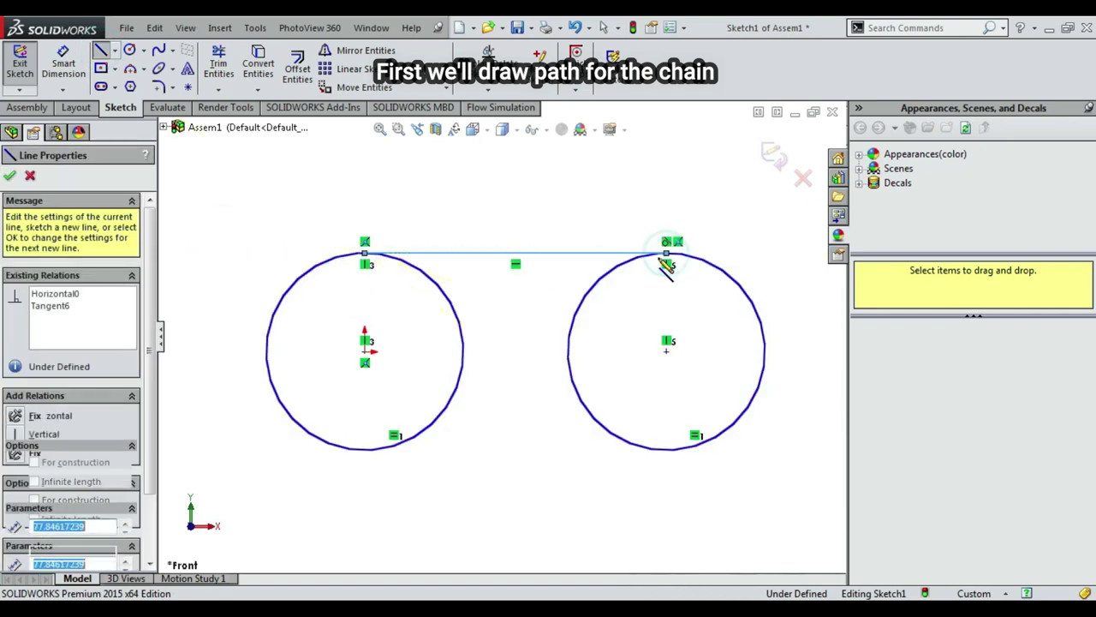
{"action": "key", "text": "Escape"}
{"action": "left_click", "coordinate": [101, 51]}
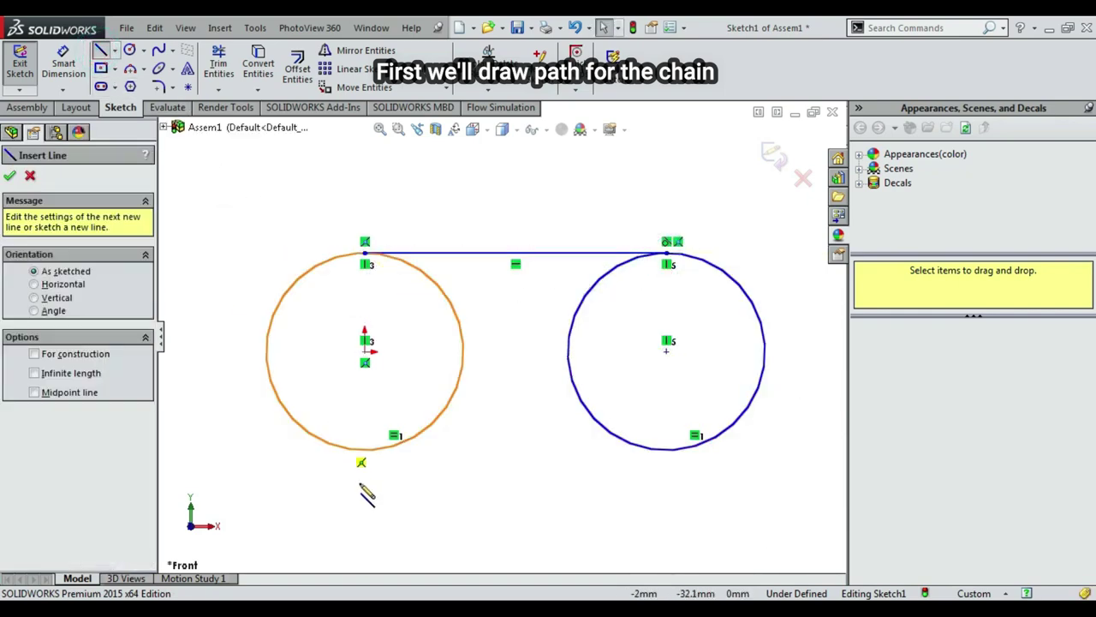
{"action": "left_click", "coordinate": [363, 449]}
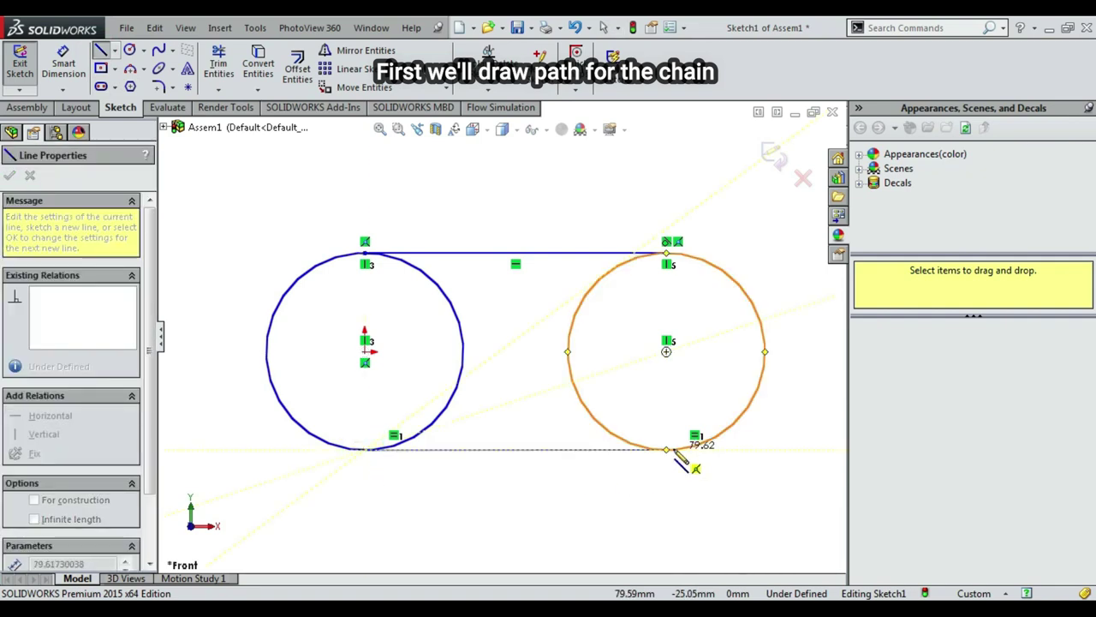
{"action": "left_click", "coordinate": [667, 449]}
{"action": "key", "text": "Escape"}
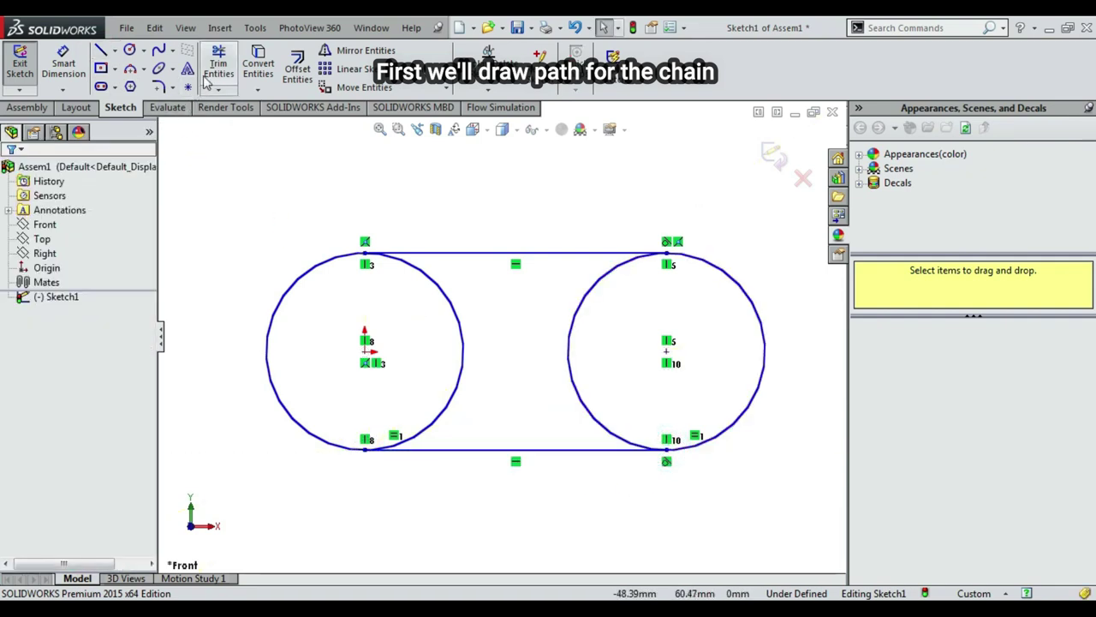
Step: Dimension the left circle's diameter to Ø51.26
{"action": "scroll", "coordinate": [500, 336], "scroll_direction": "up", "scroll_amount": 2}
{"action": "left_click", "coordinate": [64, 65]}
{"action": "left_click", "coordinate": [346, 313]}
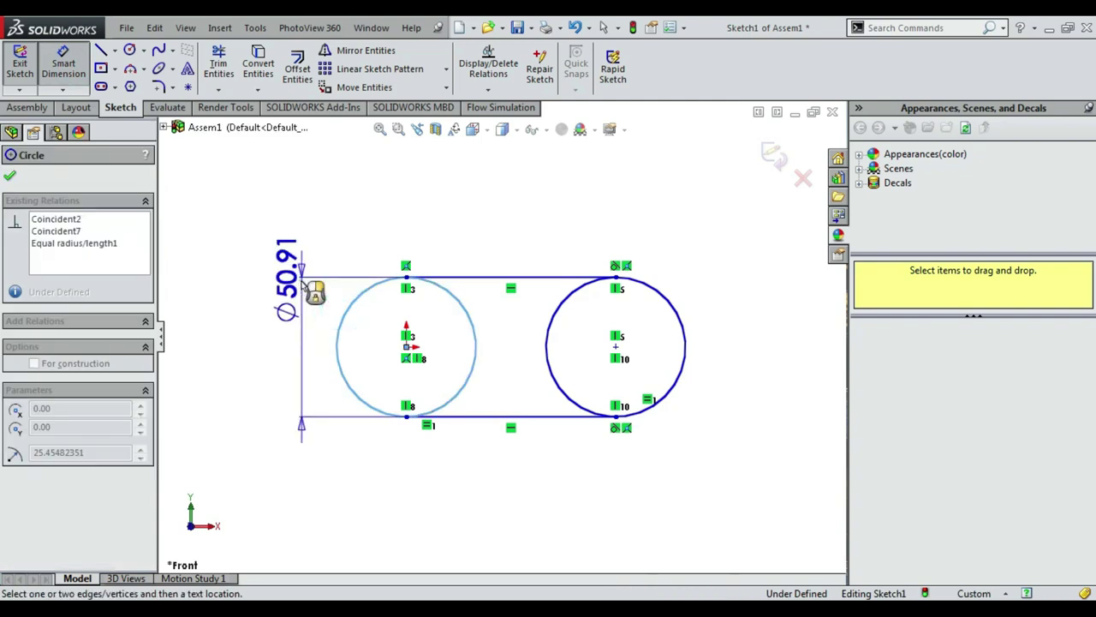
{"action": "left_click", "coordinate": [305, 285]}
{"action": "type", "text": "51.26"}
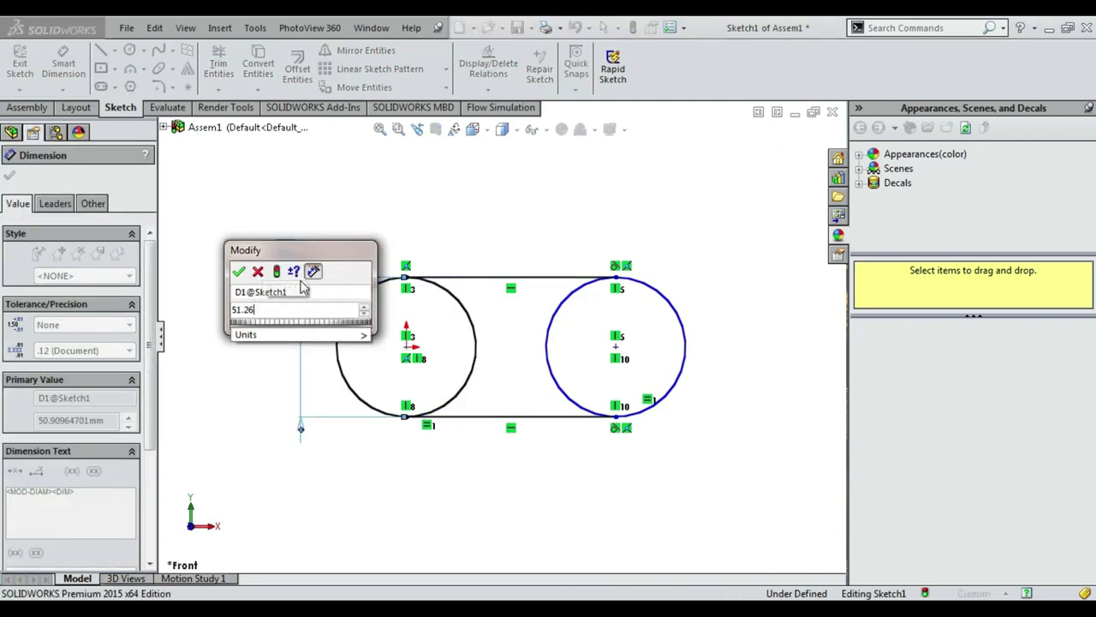
{"action": "key", "text": "Return"}
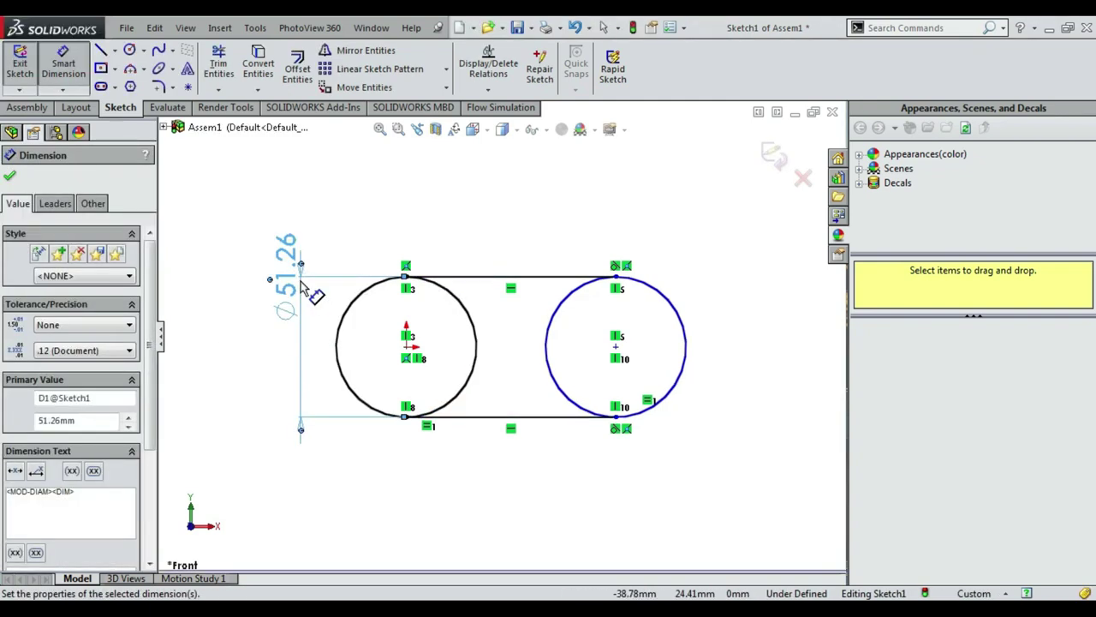
{"action": "left_click", "coordinate": [517, 350]}
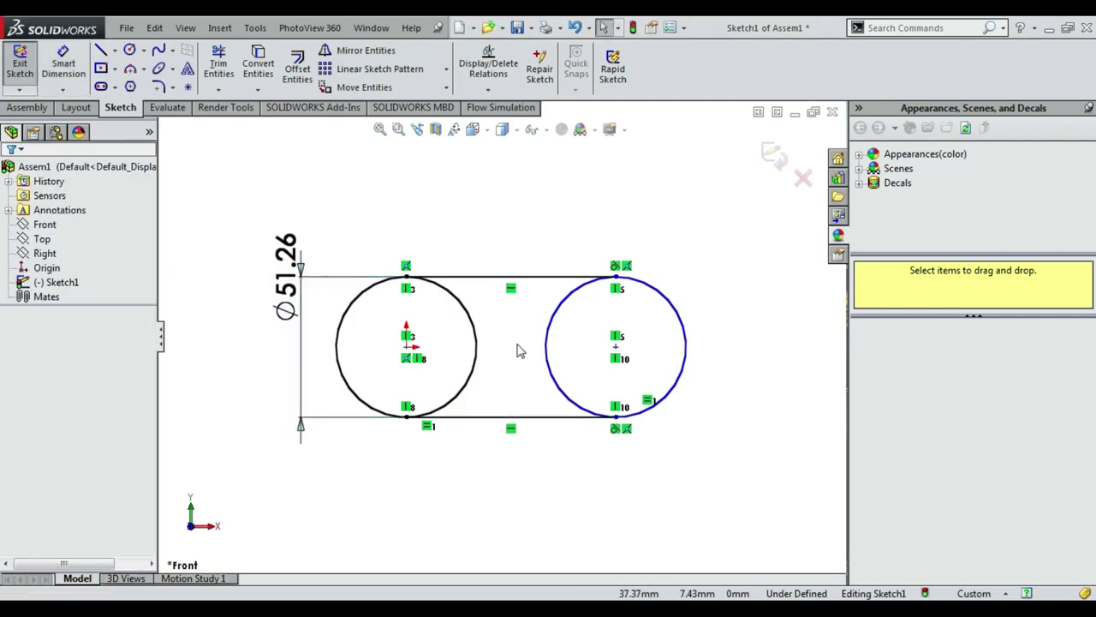
Step: Set the centre-to-centre distance between the circles to 160
{"action": "left_click", "coordinate": [408, 352]}
{"action": "left_click", "coordinate": [615, 347]}
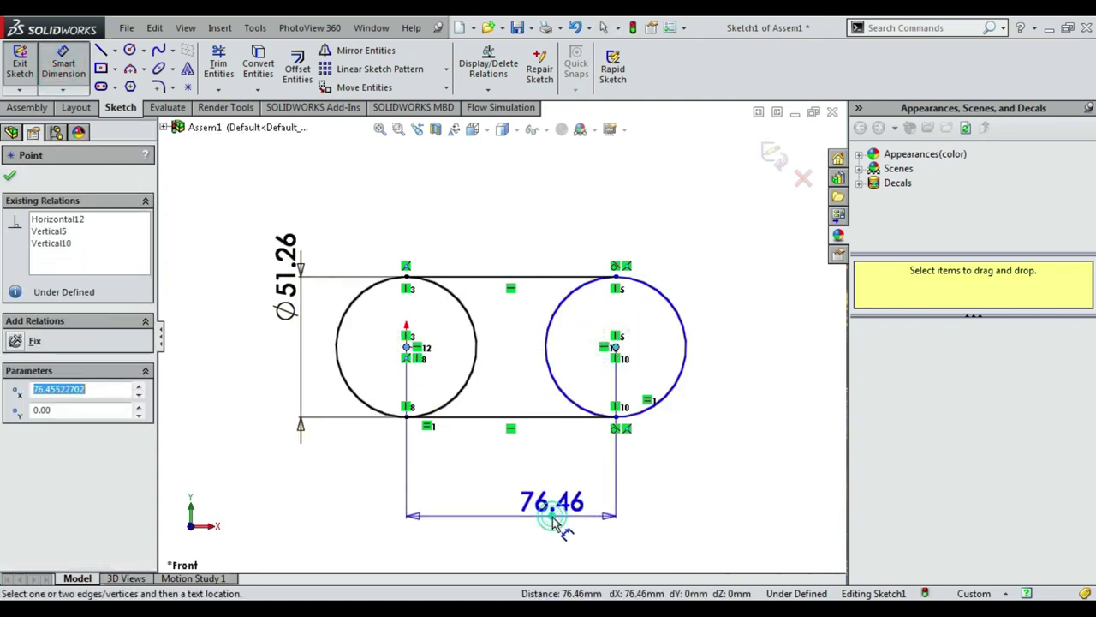
{"action": "left_click", "coordinate": [557, 514]}
{"action": "type", "text": "160"}
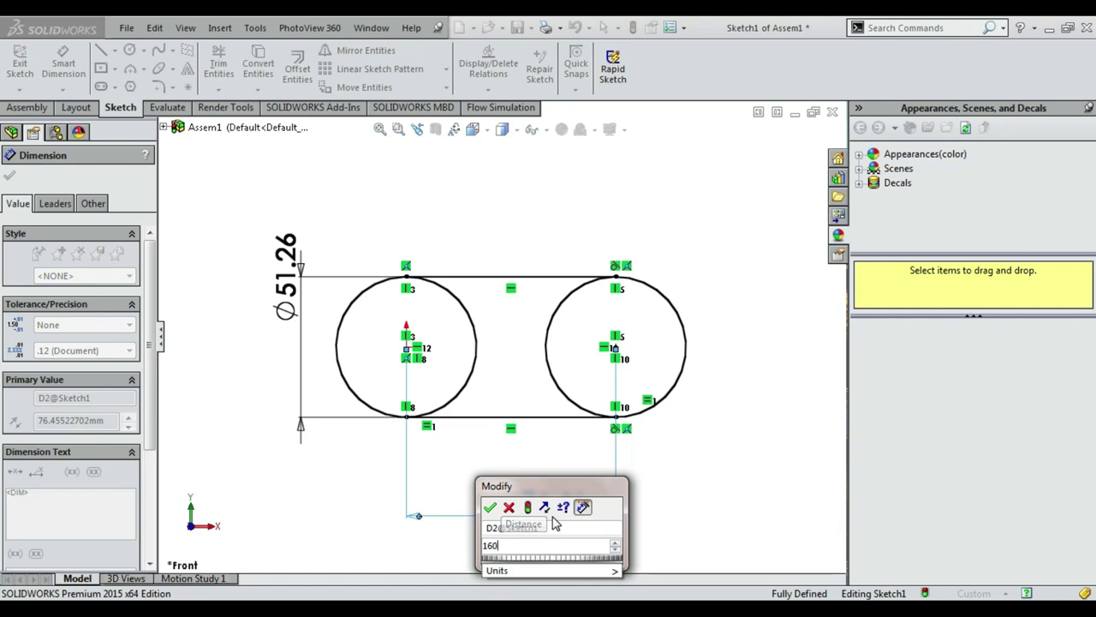
{"action": "key", "text": "Return"}
{"action": "key", "text": "Escape"}
{"action": "key", "text": "f"}
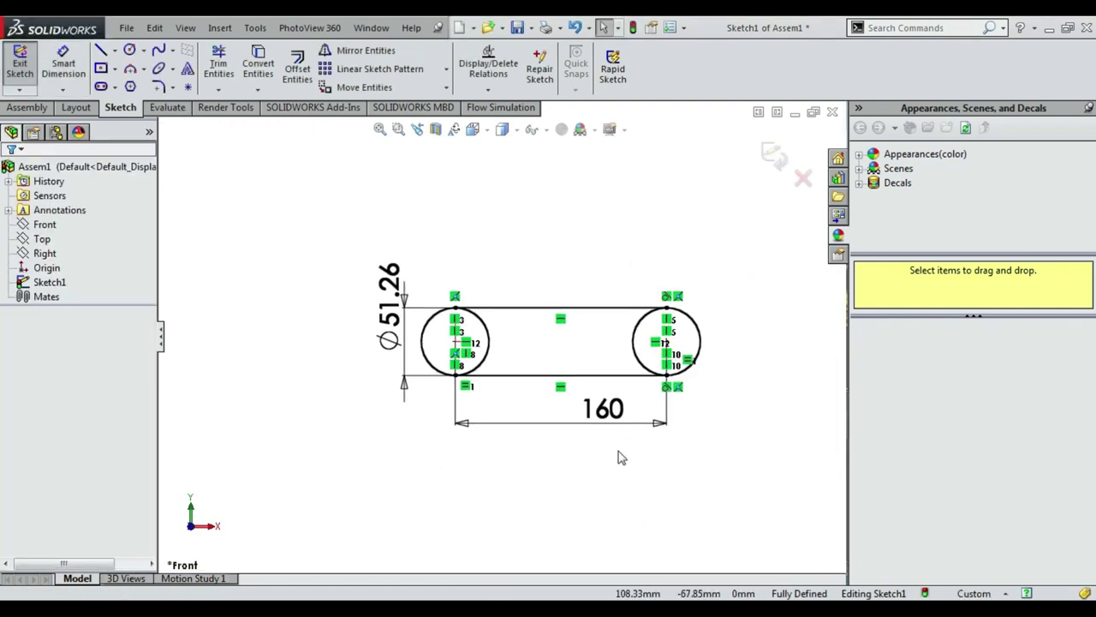
Step: Trim the inner circle arcs to leave a closed slot-shaped loop
{"action": "left_click", "coordinate": [218, 64]}
{"action": "scroll", "coordinate": [582, 411], "scroll_direction": "down", "scroll_amount": 3}
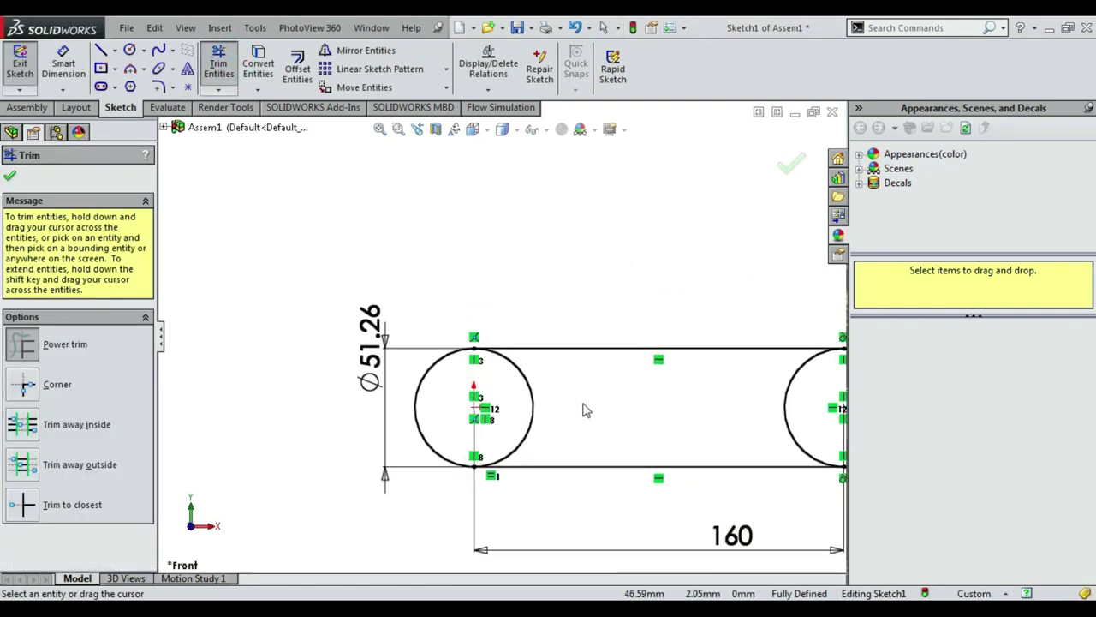
{"action": "scroll", "coordinate": [600, 418], "scroll_direction": "up", "scroll_amount": 2}
{"action": "scroll", "coordinate": [685, 403], "scroll_direction": "up", "scroll_amount": 2}
{"action": "scroll", "coordinate": [642, 381], "scroll_direction": "down", "scroll_amount": 2}
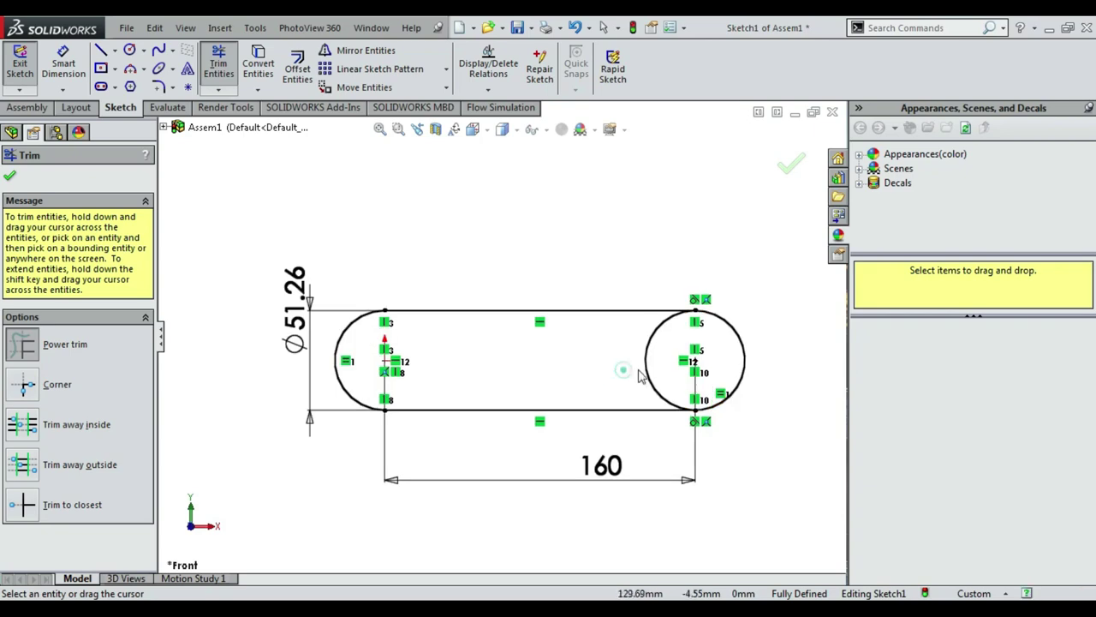
{"action": "scroll", "coordinate": [658, 377], "scroll_direction": "up", "scroll_amount": 2}
{"action": "key", "text": "Escape"}
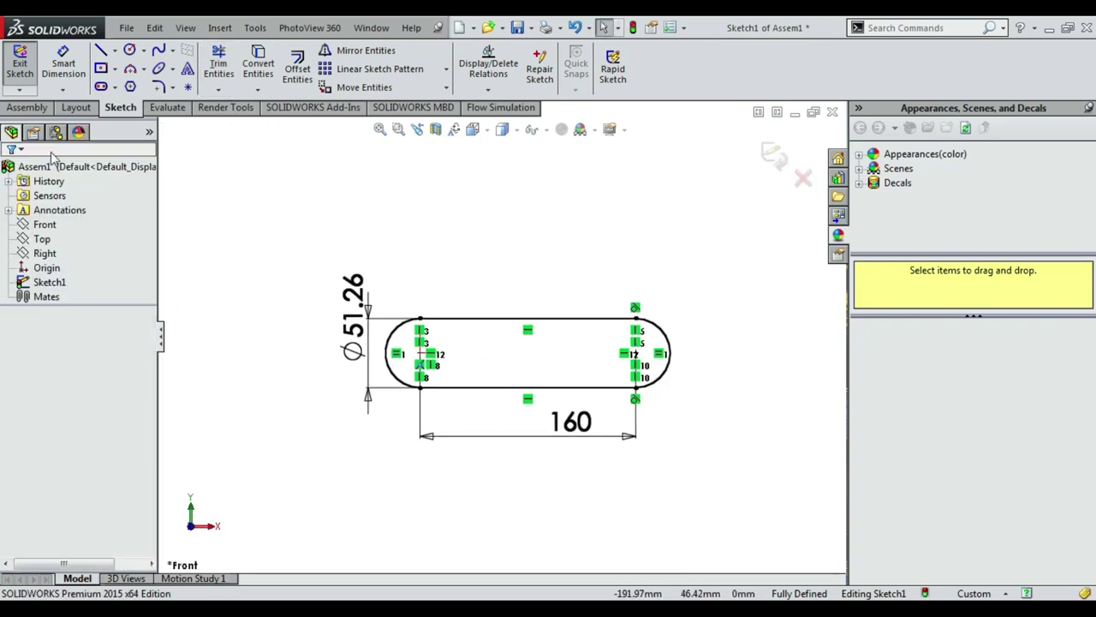
Step: Insert Sprocket.SLDPRT into Assem1, placed left of the chain-path slot
{"action": "left_click", "coordinate": [28, 107]}
{"action": "left_click", "coordinate": [89, 68]}
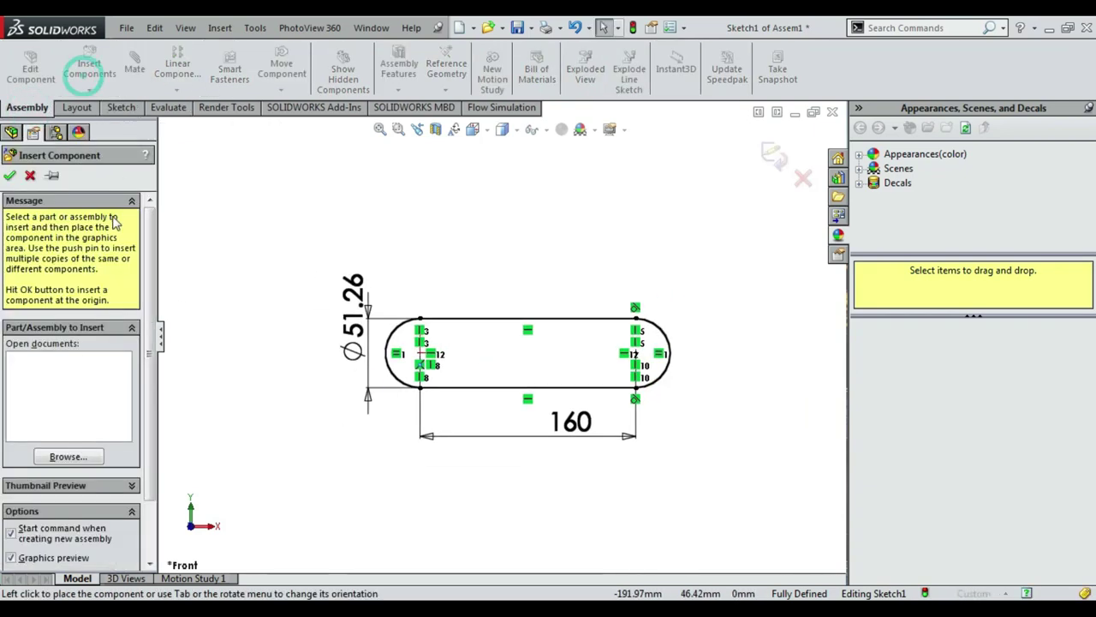
{"action": "left_click", "coordinate": [67, 456]}
{"action": "type", "text": "sp"}
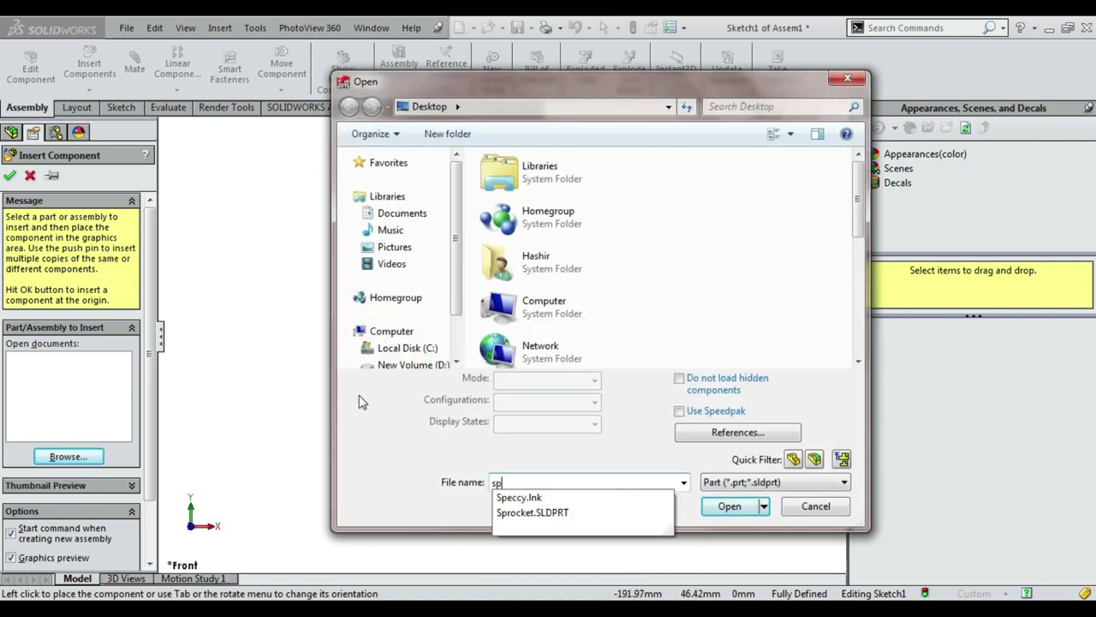
{"action": "key", "text": "Return"}
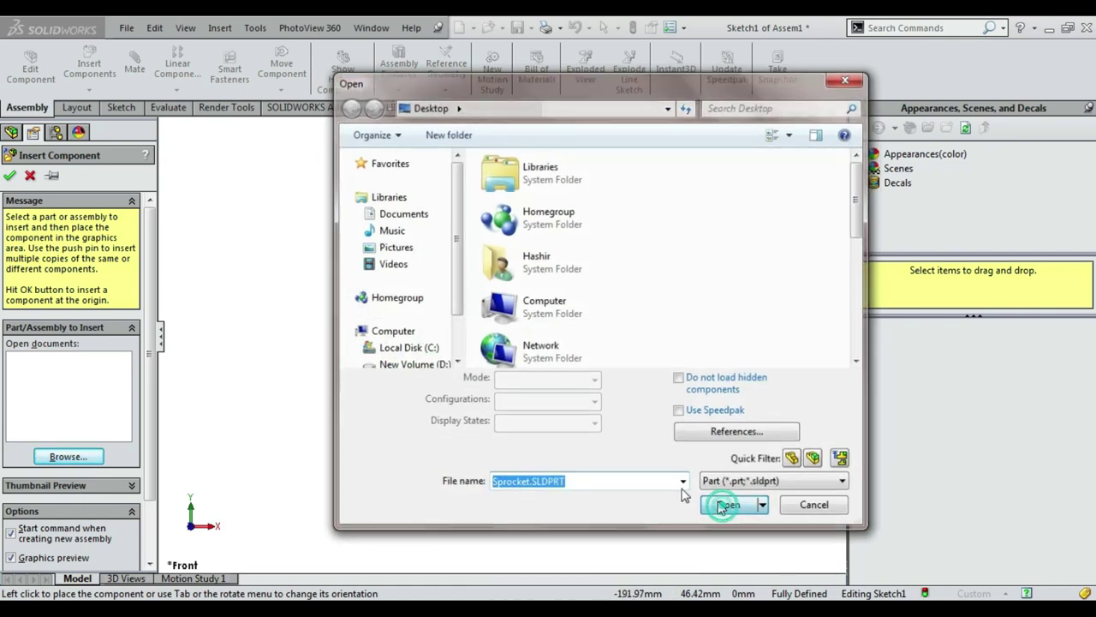
{"action": "left_click", "coordinate": [716, 510]}
{"action": "scroll", "coordinate": [436, 367], "scroll_direction": "up", "scroll_amount": 2}
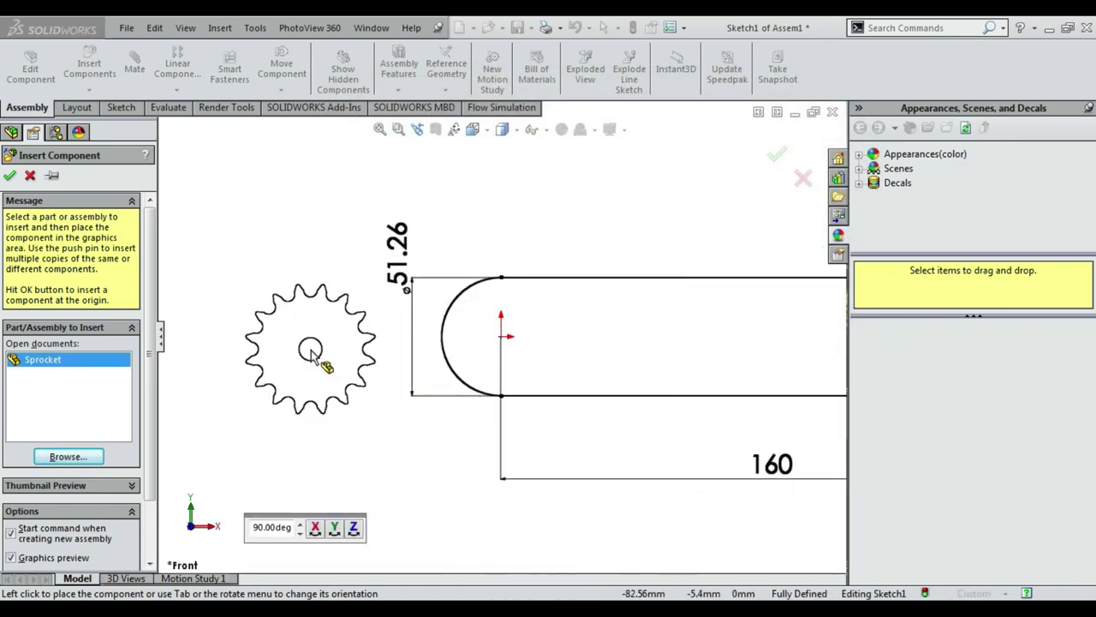
{"action": "left_click", "coordinate": [315, 349]}
{"action": "scroll", "coordinate": [338, 216], "scroll_direction": "up", "scroll_amount": 2}
{"action": "left_click", "coordinate": [338, 216]}
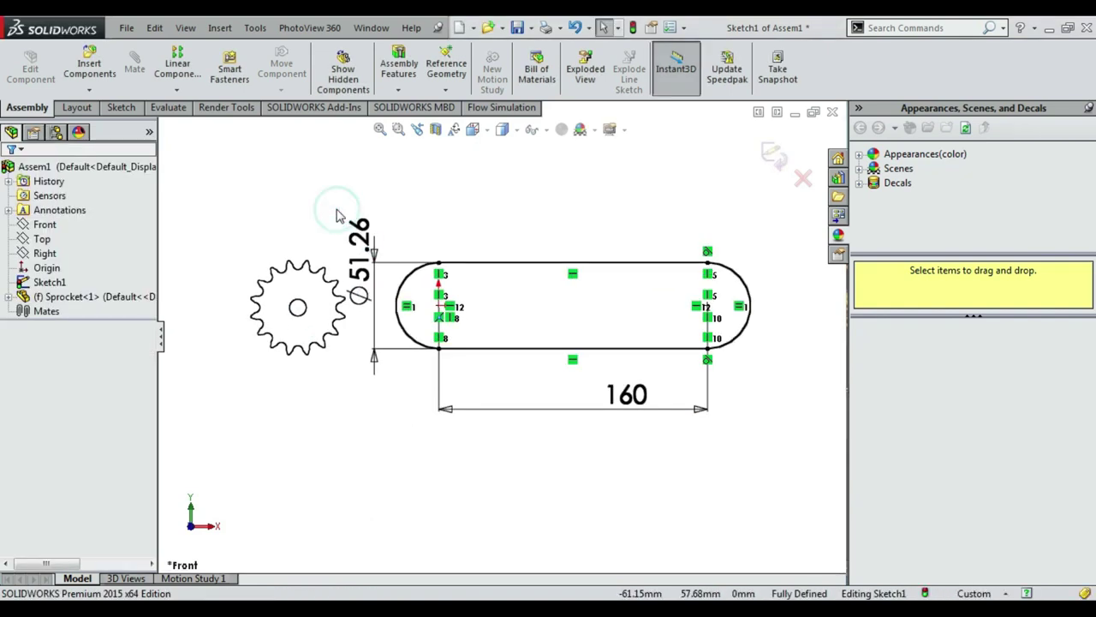
{"action": "mouse_move", "coordinate": [377, 235]}
{"action": "middle_mouse_down"}
{"action": "mouse_move", "coordinate": [434, 251]}
{"action": "mouse_move", "coordinate": [414, 234]}
{"action": "middle_mouse_up"}
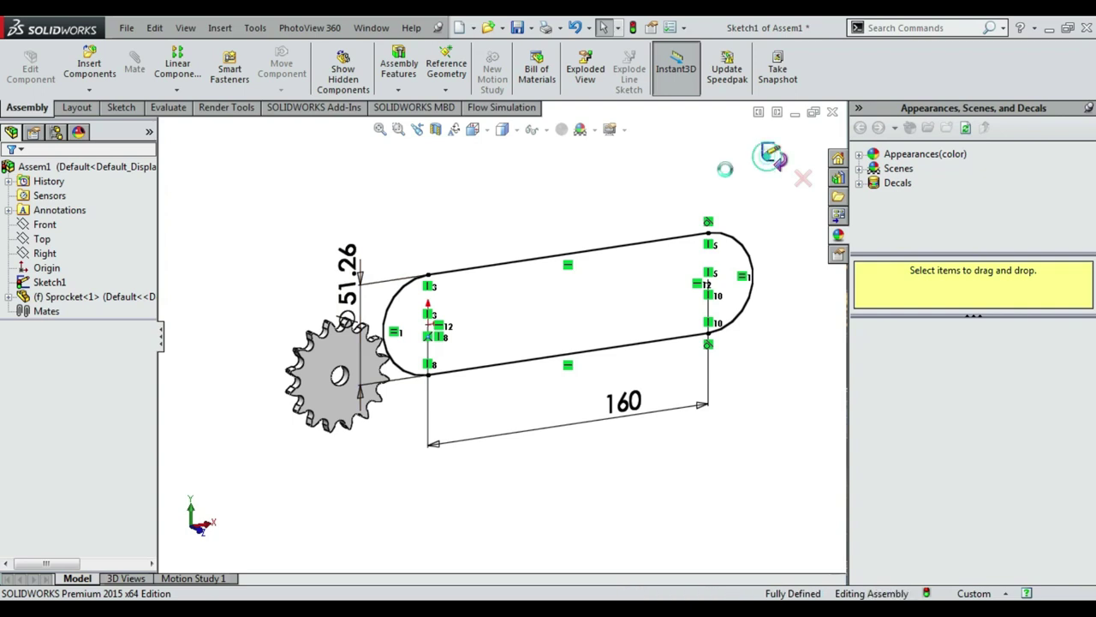
Step: Mate the sprocket's Plane1 coincident with the Front plane
{"action": "left_click", "coordinate": [9, 282]}
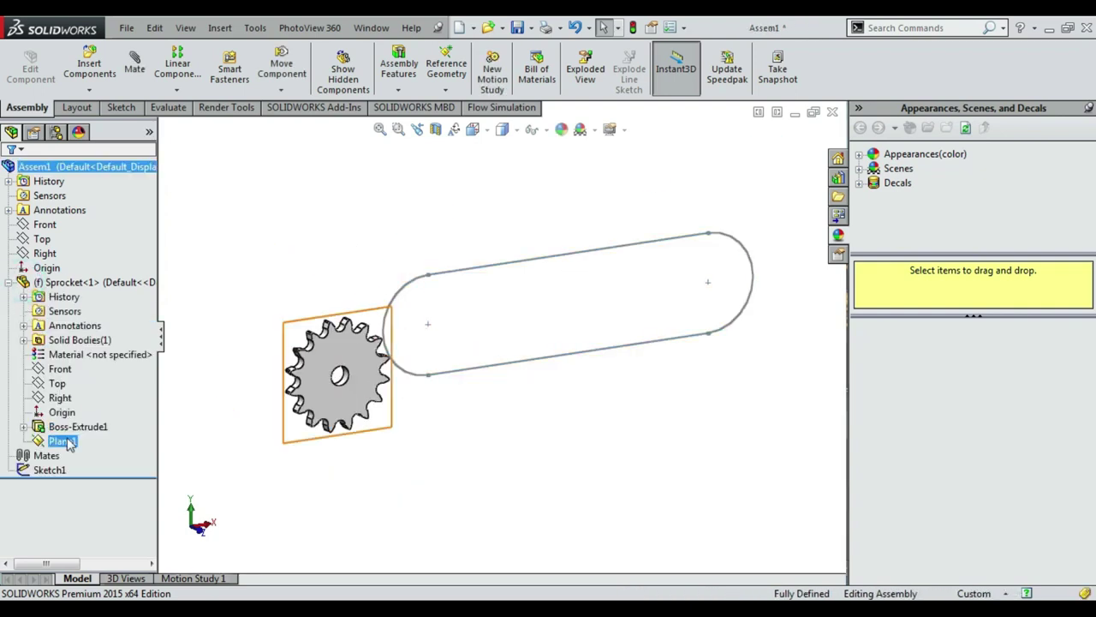
{"action": "left_click", "coordinate": [61, 440]}
{"action": "left_click", "coordinate": [30, 238], "text": "ctrl"}
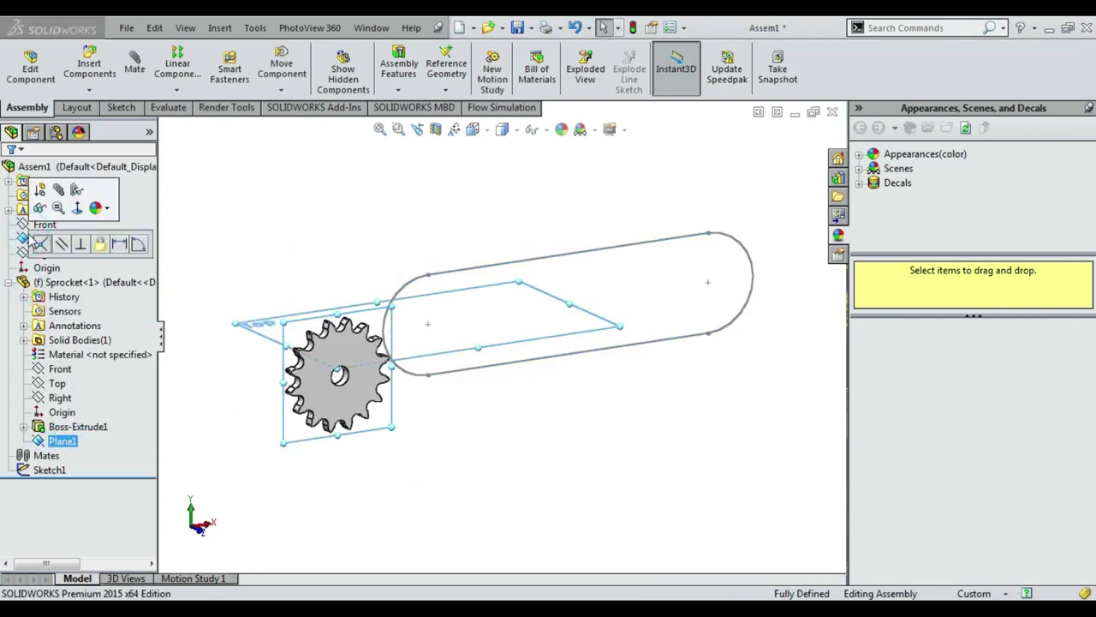
{"action": "left_click", "coordinate": [263, 183]}
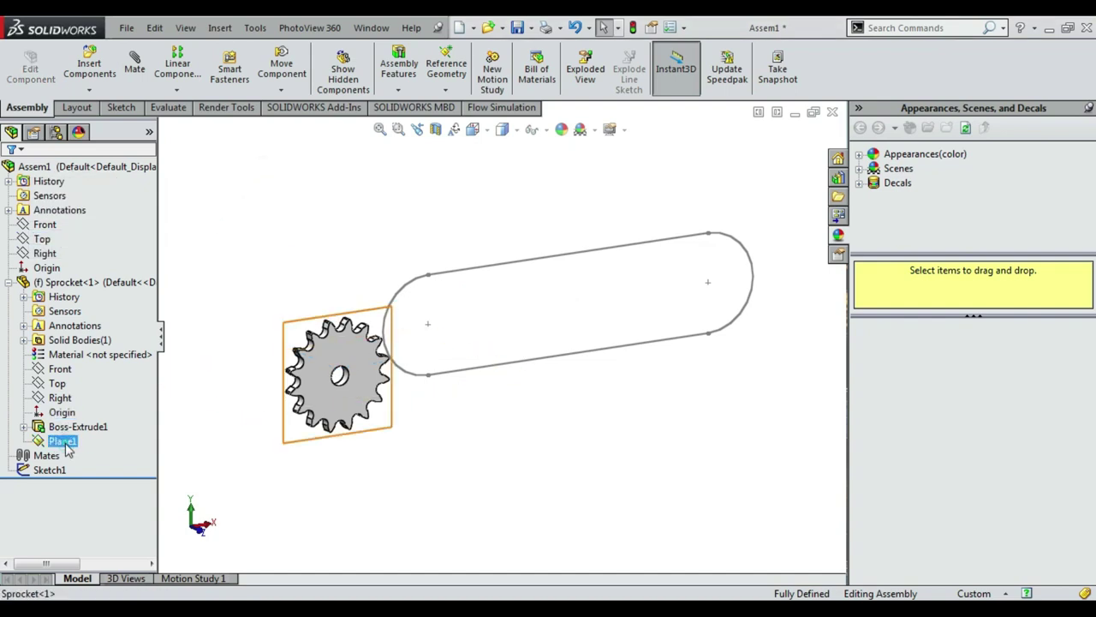
{"action": "left_click", "coordinate": [62, 440]}
{"action": "left_click", "coordinate": [50, 226], "text": "ctrl"}
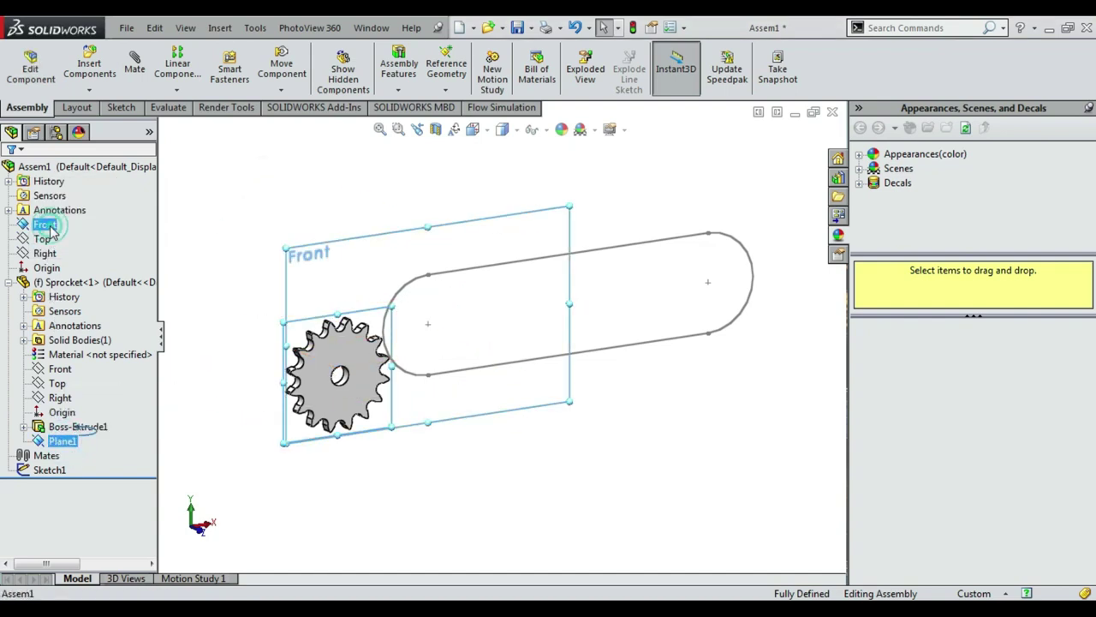
{"action": "left_click", "coordinate": [63, 237]}
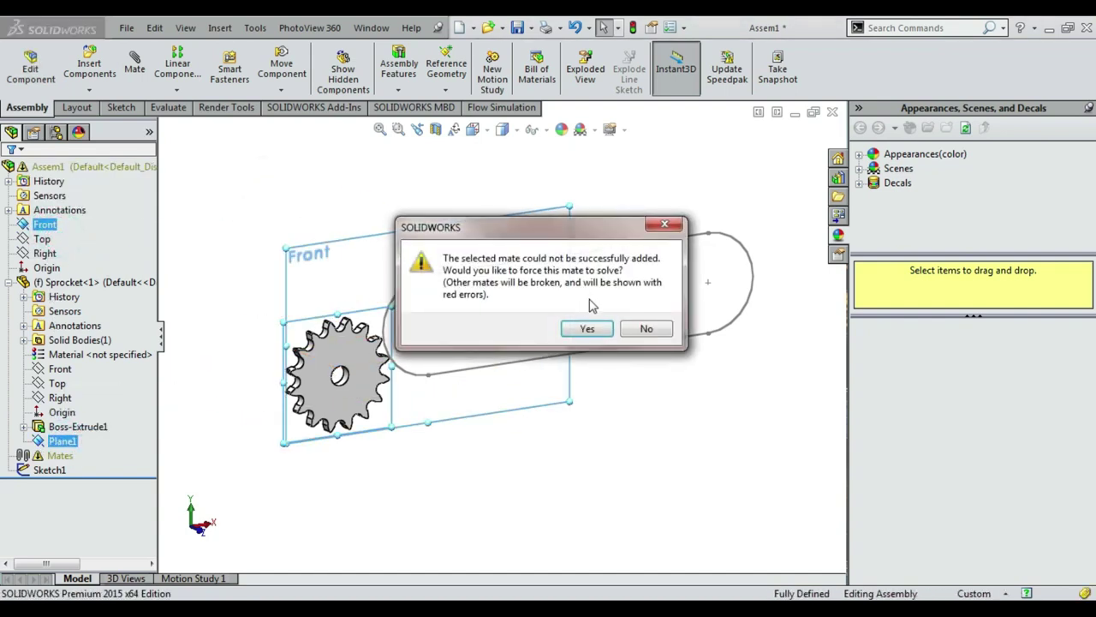
{"action": "left_click", "coordinate": [671, 226]}
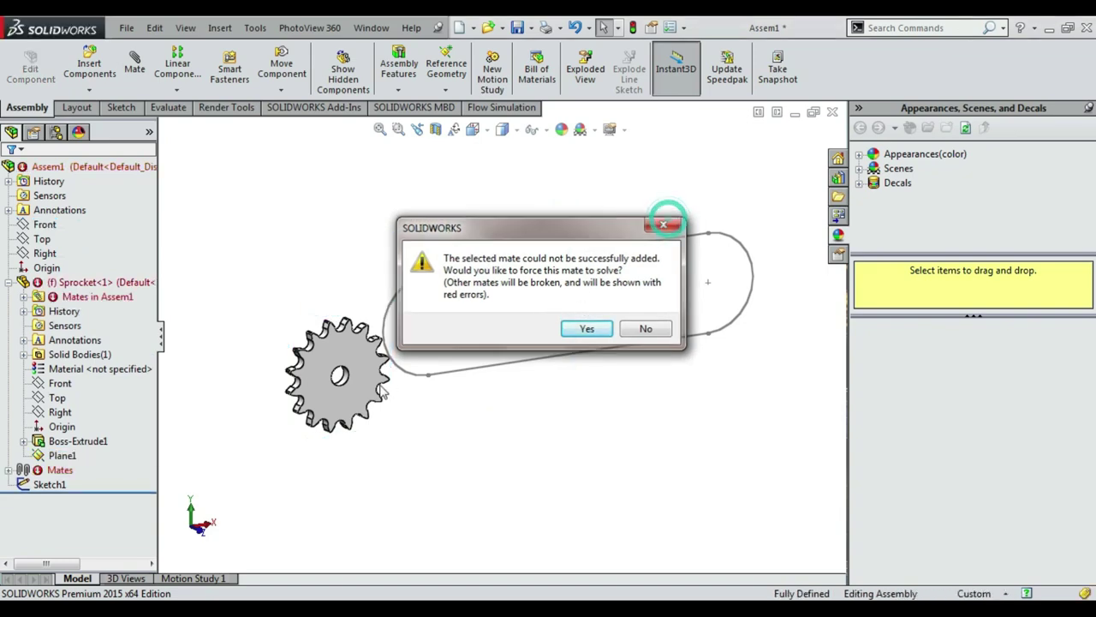
Step: Float the sprocket so it can move freely
{"action": "right_click", "coordinate": [351, 355]}
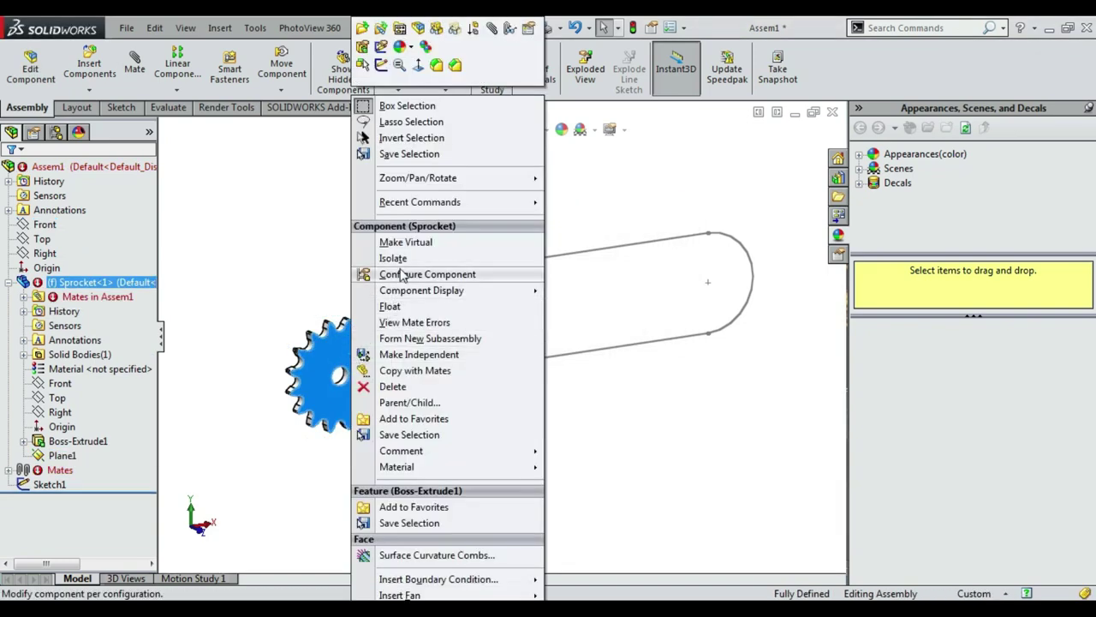
{"action": "left_click", "coordinate": [389, 305]}
{"action": "left_click", "coordinate": [10, 471]}
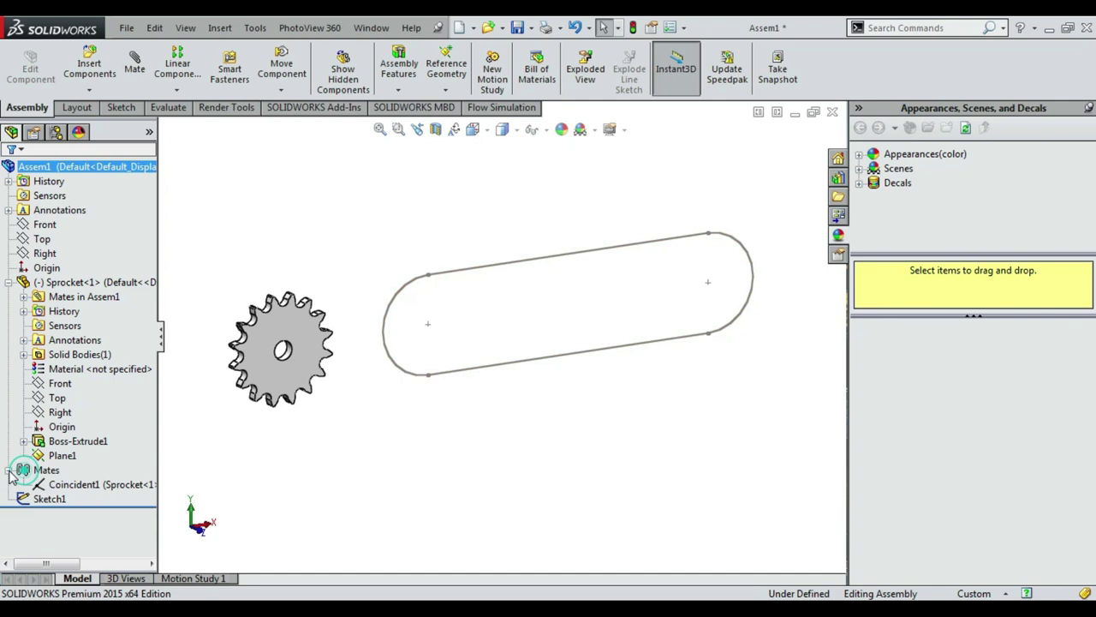
Step: Mate the sprocket's bore concentric with the slot's left arc and check it spins
{"action": "left_click", "coordinate": [49, 498]}
{"action": "scroll", "coordinate": [286, 328], "scroll_direction": "down", "scroll_amount": 5}
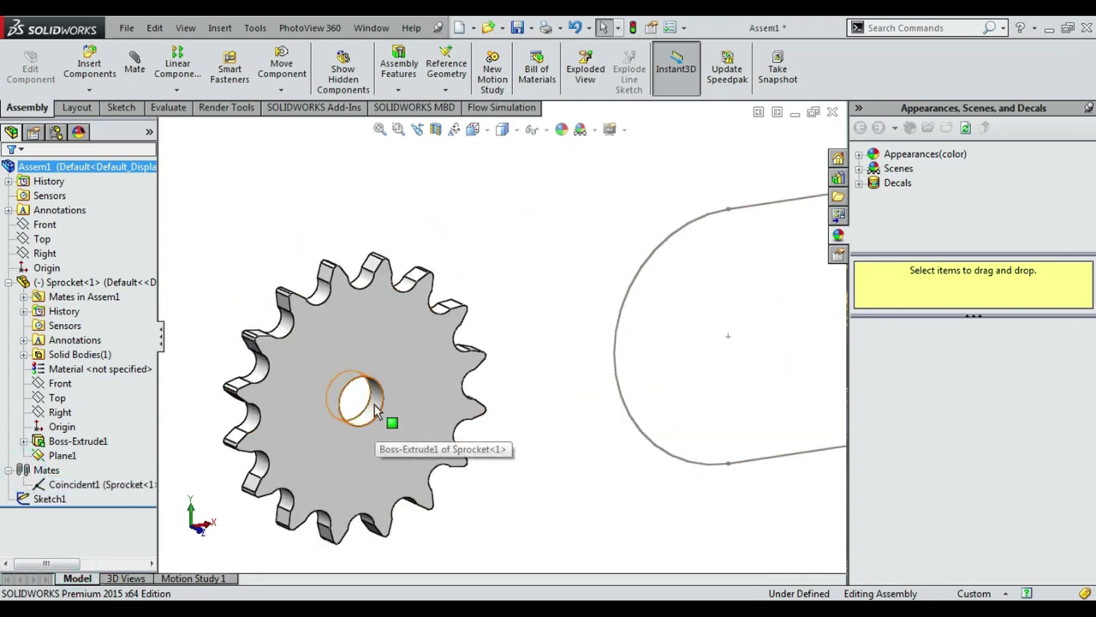
{"action": "left_click", "coordinate": [374, 405]}
{"action": "middle_click_drag", "start_coordinate": [374, 404], "coordinate": [181, 483], "text": "ctrl"}
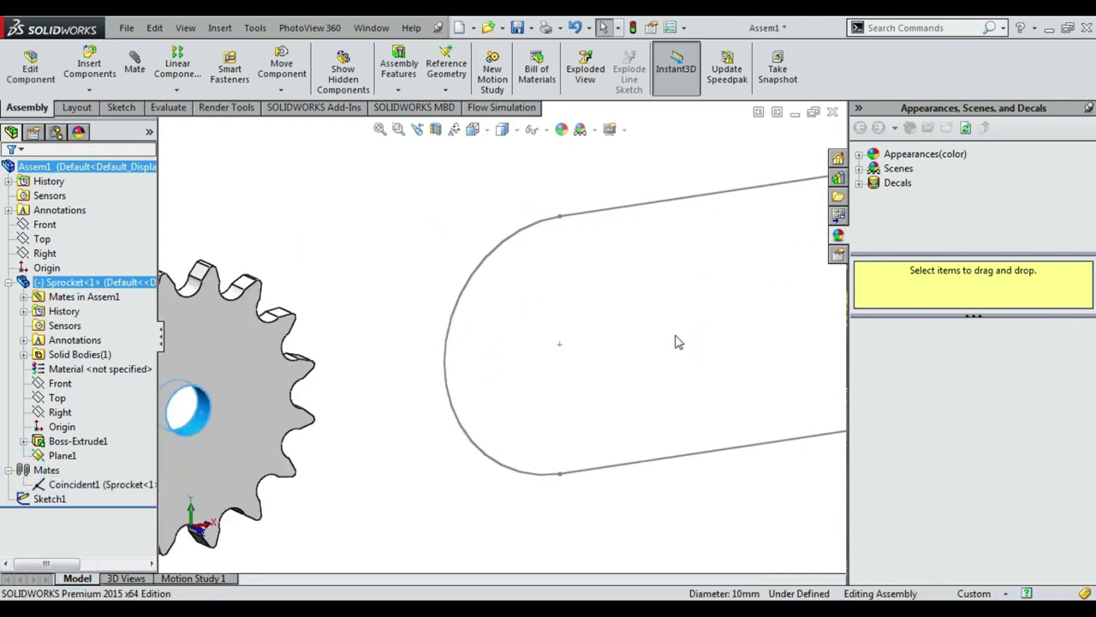
{"action": "left_click", "coordinate": [559, 347], "text": "ctrl"}
{"action": "left_click", "coordinate": [632, 327]}
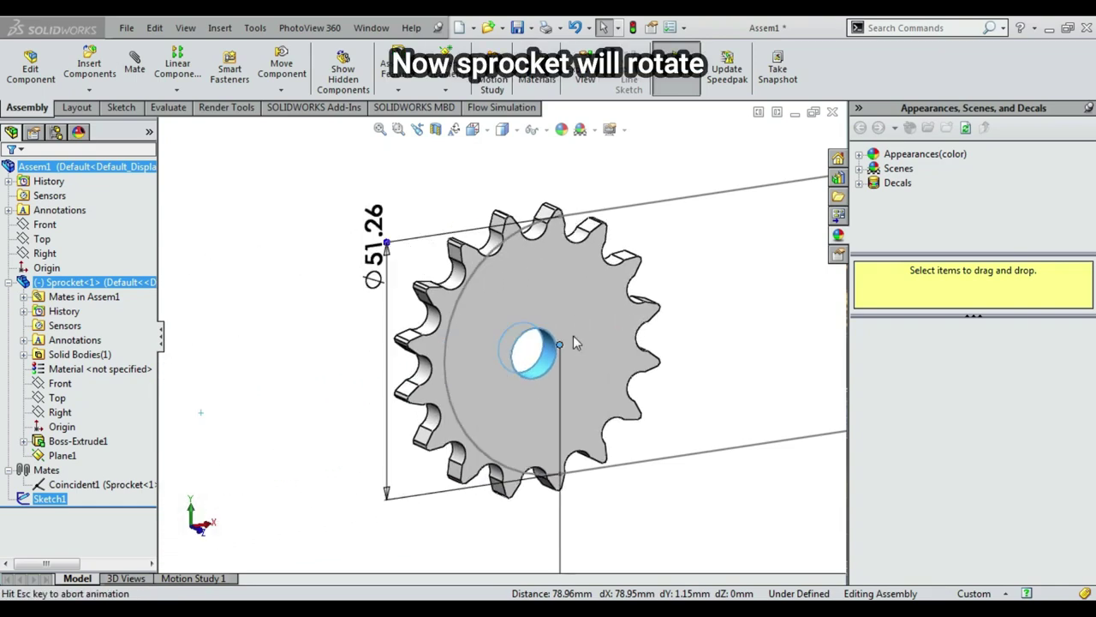
{"action": "mouse_move", "coordinate": [563, 318]}
{"action": "left_mouse_down"}
{"action": "mouse_move", "coordinate": [650, 352]}
{"action": "mouse_move", "coordinate": [608, 382]}
{"action": "left_mouse_up"}
{"action": "scroll", "coordinate": [556, 360], "scroll_direction": "up", "scroll_amount": 5}
{"action": "left_click", "coordinate": [582, 276]}
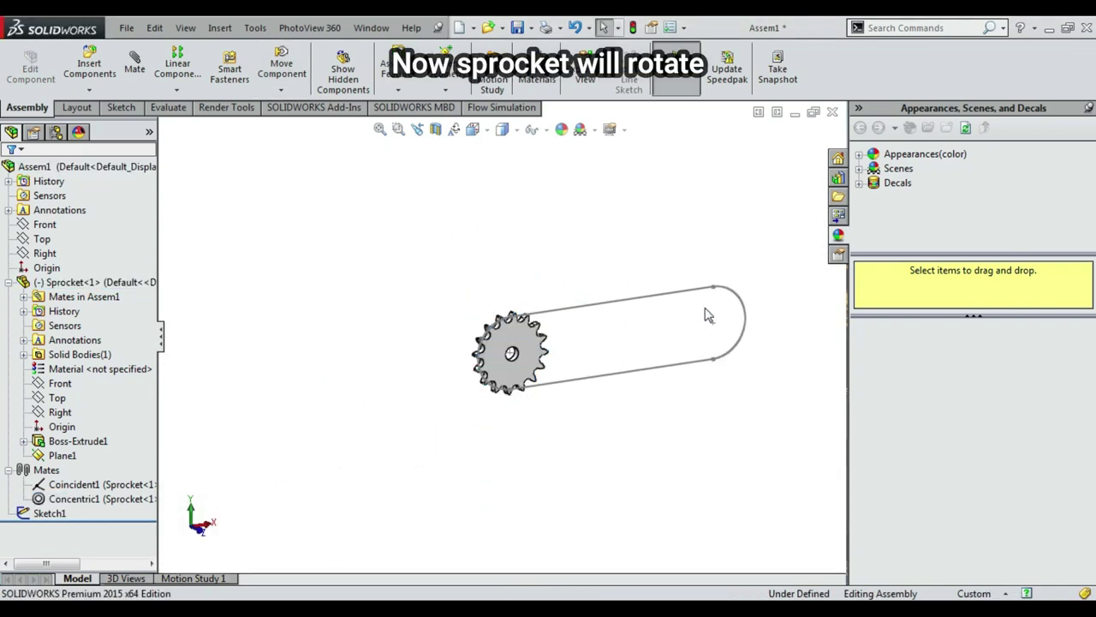
{"action": "scroll", "coordinate": [753, 340], "scroll_direction": "down", "scroll_amount": 4}
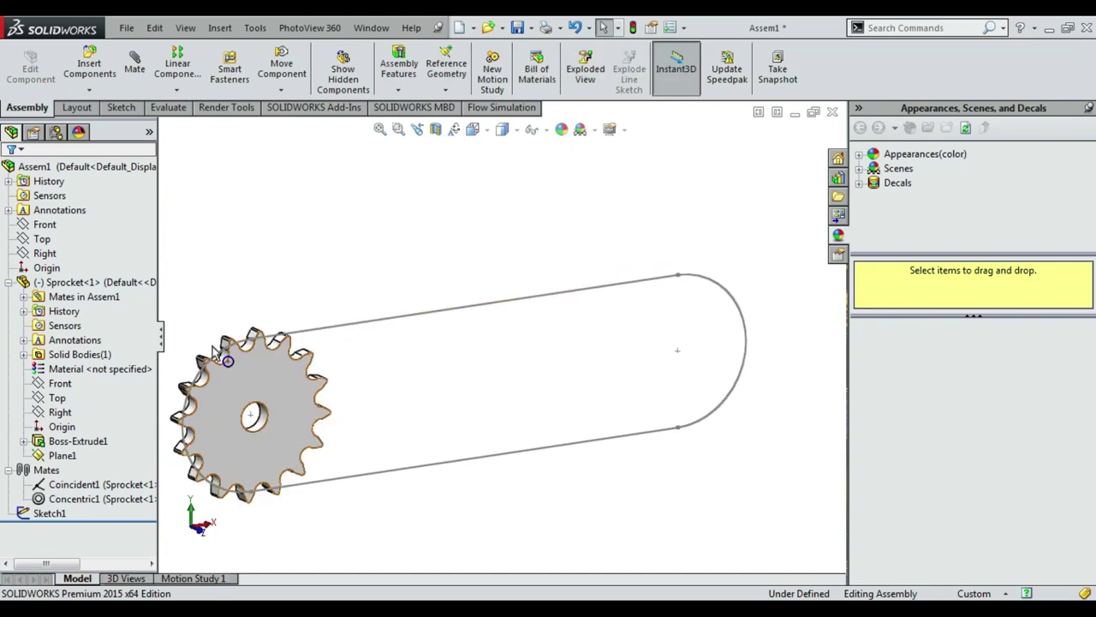
Step: Copy Sprocket<1> into the assembly and mate the copy's Plane1 coincident with Front
{"action": "left_click", "coordinate": [120, 285]}
{"action": "left_click_drag", "start_coordinate": [120, 284], "coordinate": [419, 225]}
{"action": "left_click", "coordinate": [76, 486]}
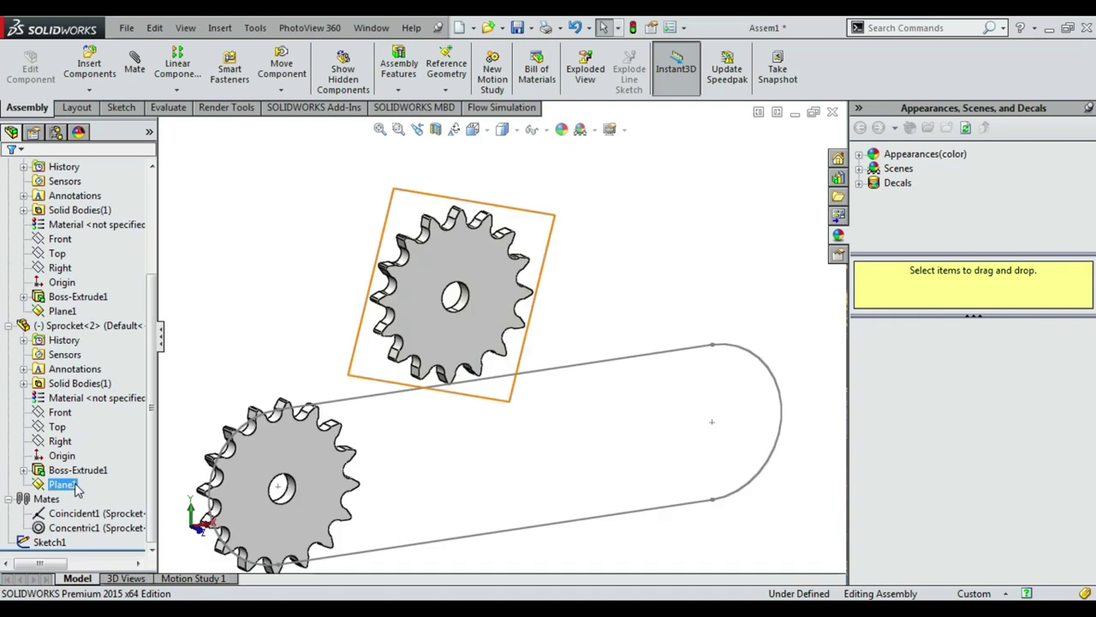
{"action": "scroll", "coordinate": [75, 386], "scroll_direction": "up", "scroll_amount": 3}
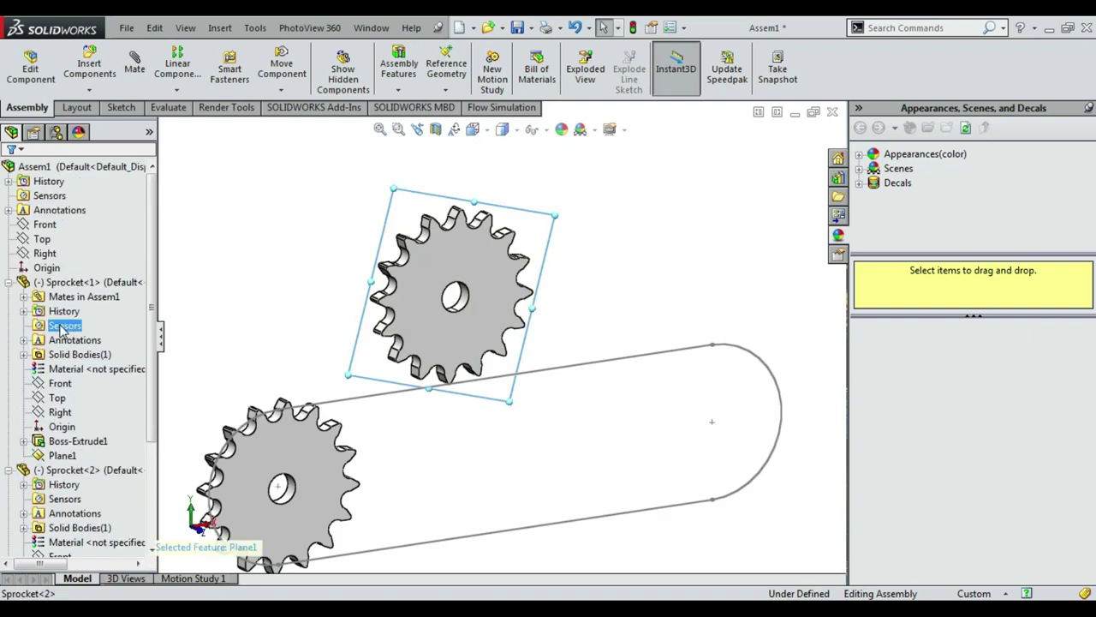
{"action": "left_click", "coordinate": [47, 224], "text": "ctrl"}
{"action": "left_click", "coordinate": [59, 232]}
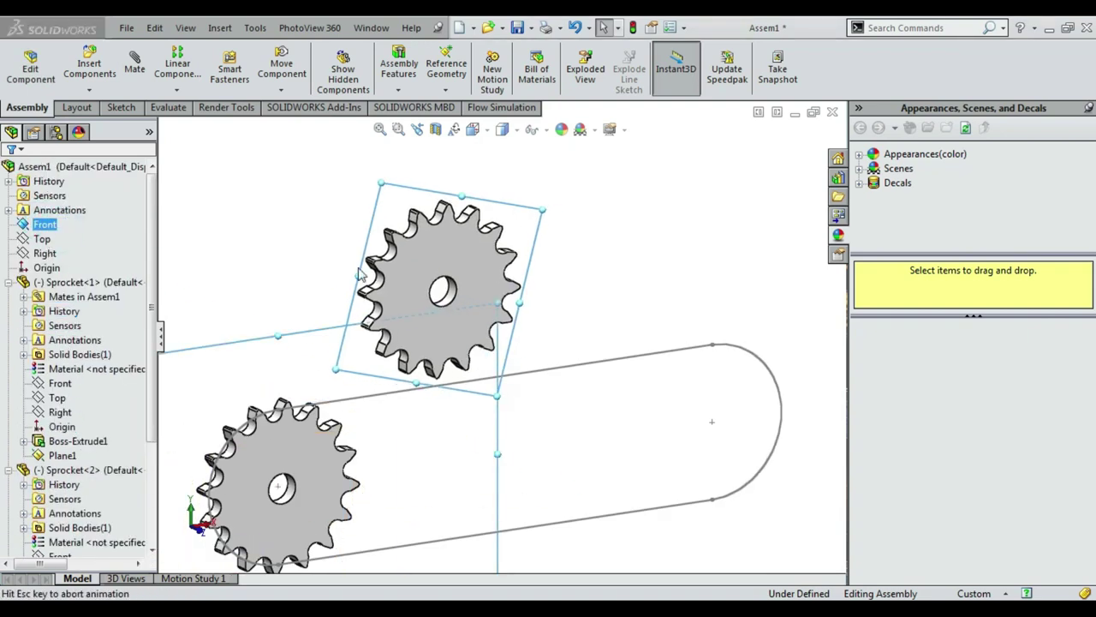
Step: Mate the second sprocket's bore concentric with the slot's right arc
{"action": "scroll", "coordinate": [477, 375], "scroll_direction": "down", "scroll_amount": 3}
{"action": "scroll", "coordinate": [469, 368], "scroll_direction": "down", "scroll_amount": 2}
{"action": "left_click", "coordinate": [469, 368]}
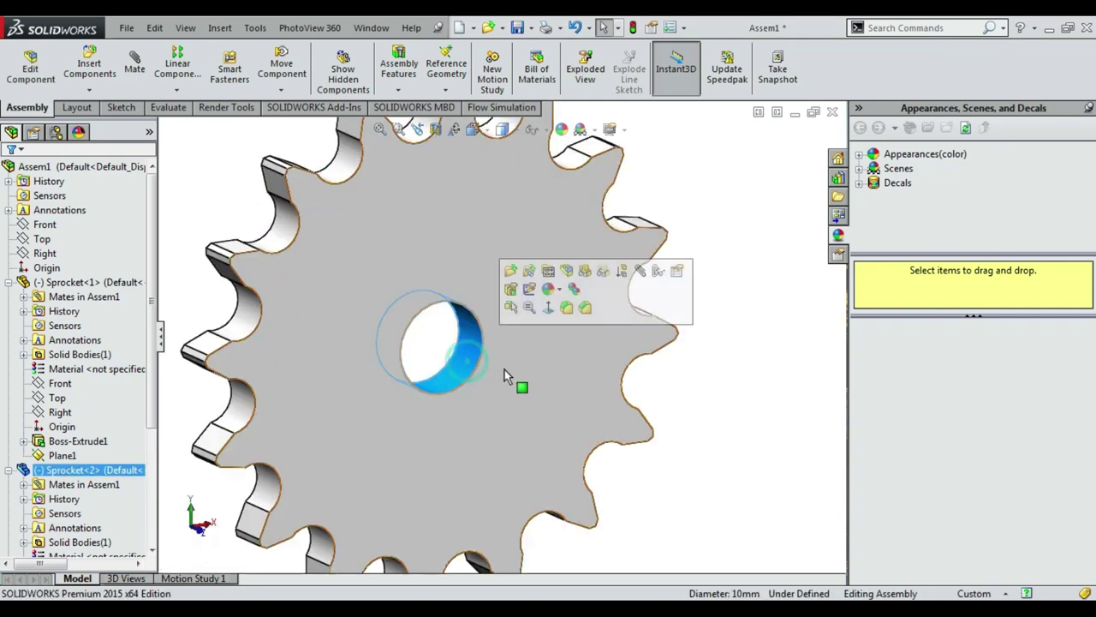
{"action": "scroll", "coordinate": [678, 429], "scroll_direction": "up", "scroll_amount": 3}
{"action": "scroll", "coordinate": [756, 504], "scroll_direction": "up", "scroll_amount": 2}
{"action": "scroll", "coordinate": [722, 488], "scroll_direction": "up", "scroll_amount": 2}
{"action": "scroll", "coordinate": [568, 334], "scroll_direction": "down", "scroll_amount": 2}
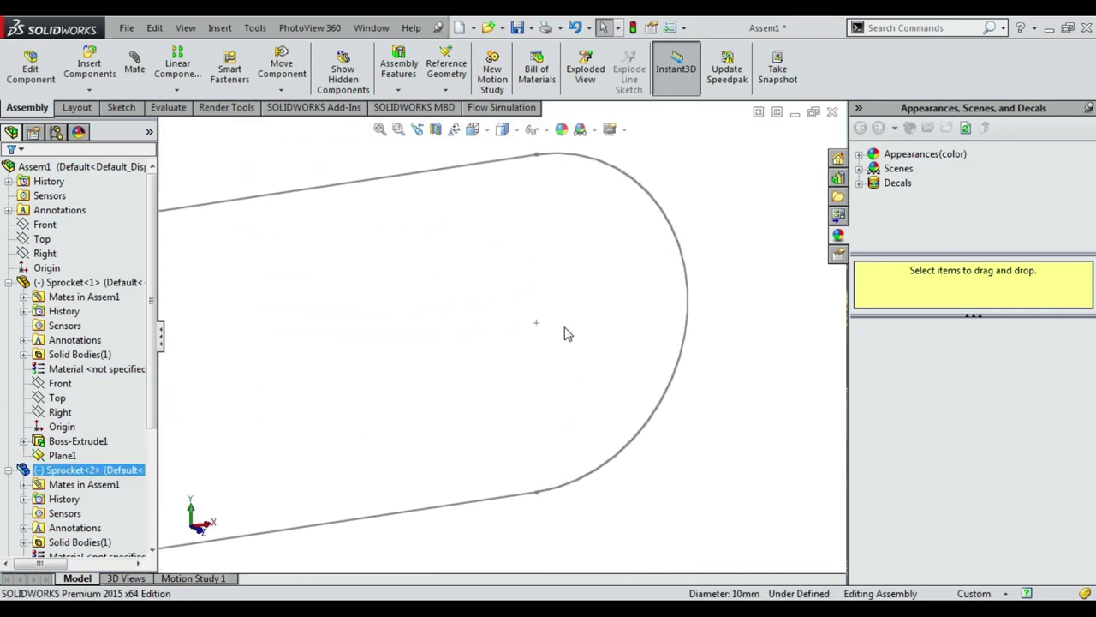
{"action": "scroll", "coordinate": [493, 337], "scroll_direction": "down", "scroll_amount": 2}
{"action": "left_click", "coordinate": [498, 319]}
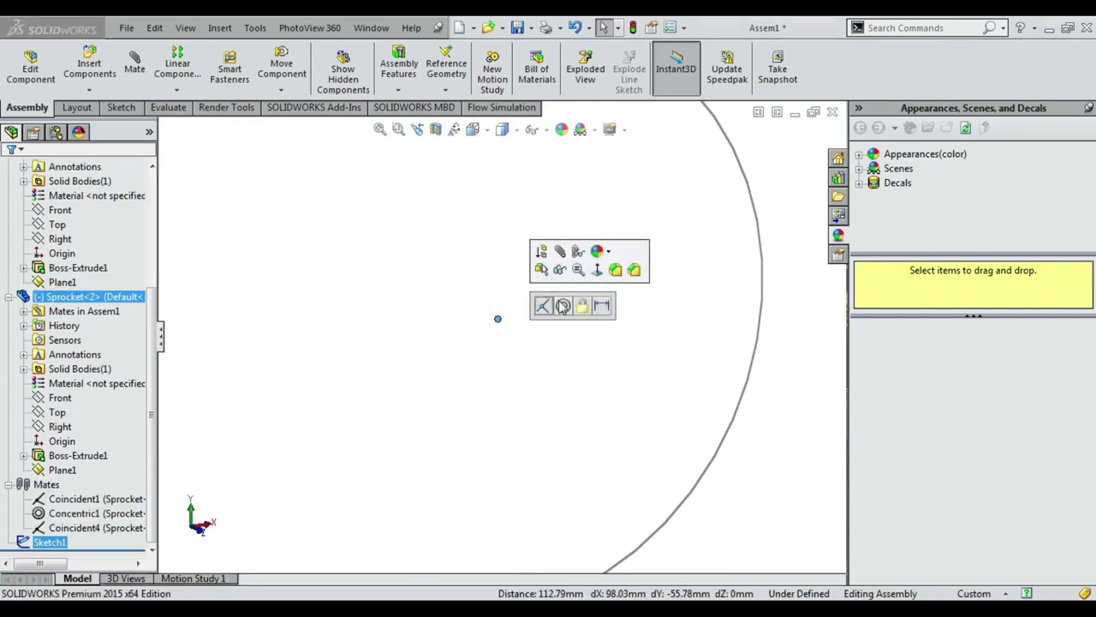
{"action": "left_click", "coordinate": [564, 307]}
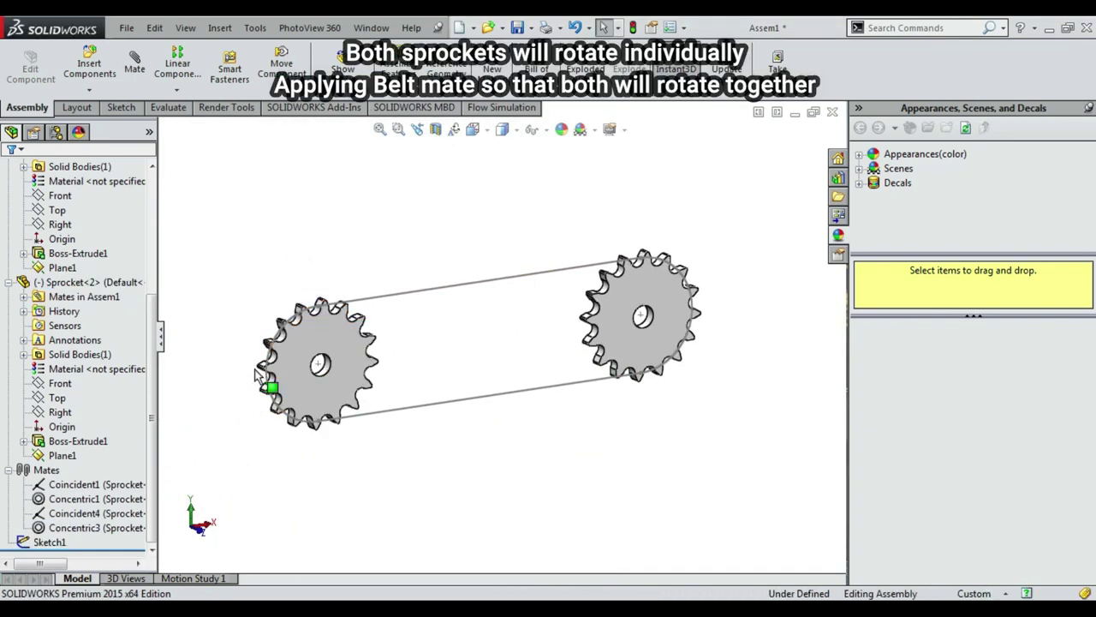
Step: Add a Belt/Chain mate linking the bores of the left and right sprockets
{"action": "left_click", "coordinate": [398, 86]}
{"action": "left_click", "coordinate": [402, 249]}
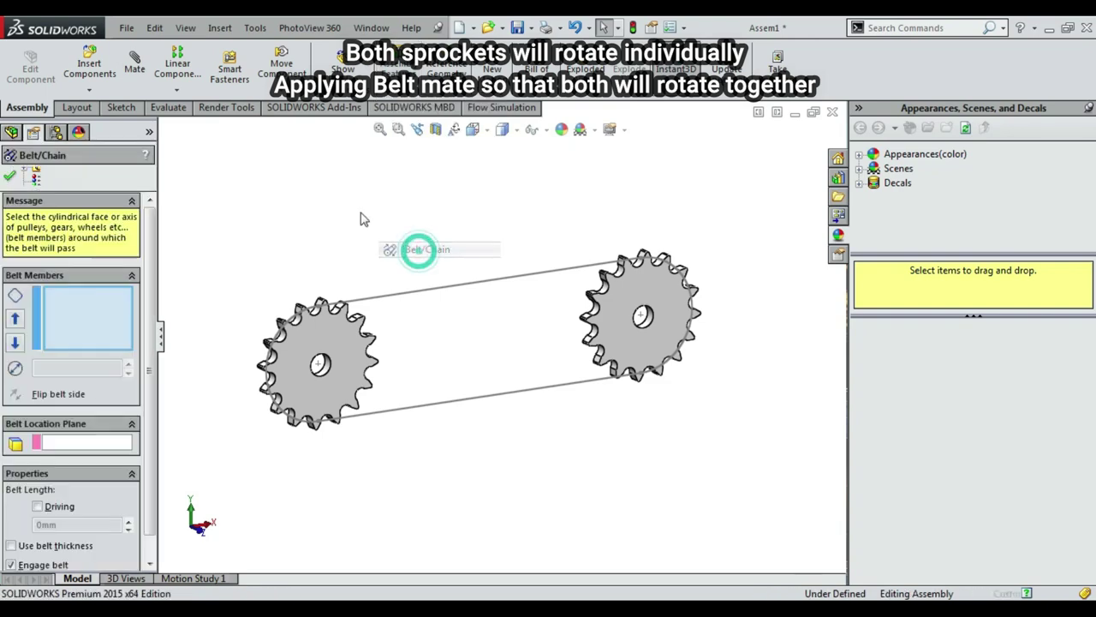
{"action": "scroll", "coordinate": [370, 364], "scroll_direction": "down", "scroll_amount": 5}
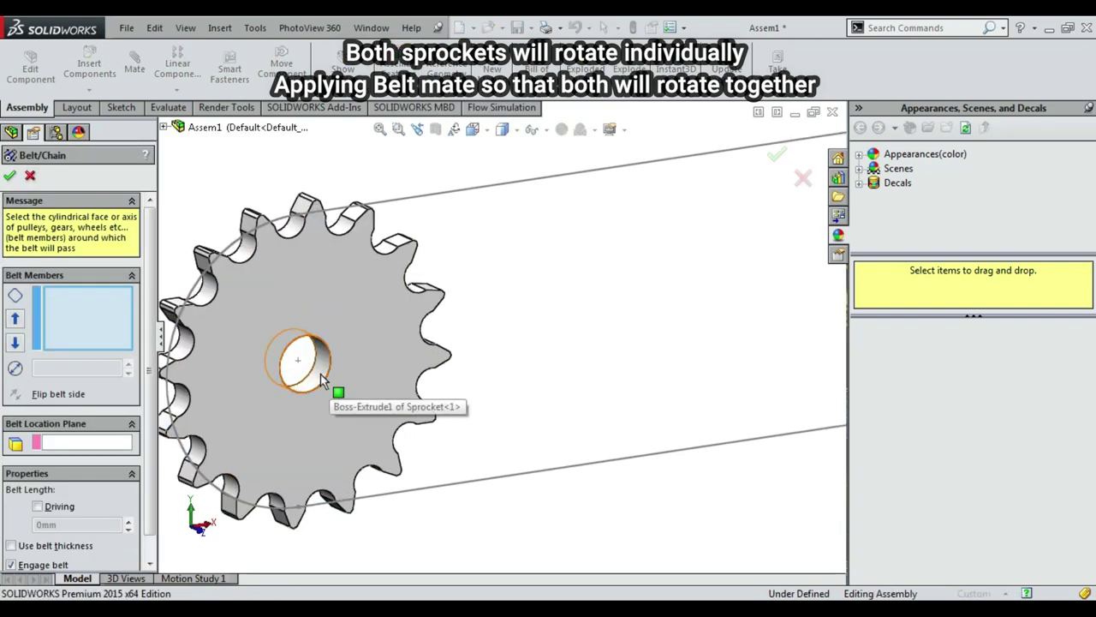
{"action": "left_click", "coordinate": [320, 374]}
{"action": "scroll", "coordinate": [320, 373], "scroll_direction": "up", "scroll_amount": 4}
{"action": "scroll", "coordinate": [683, 320], "scroll_direction": "up", "scroll_amount": 1}
{"action": "scroll", "coordinate": [698, 313], "scroll_direction": "up", "scroll_amount": 1}
{"action": "scroll", "coordinate": [629, 334], "scroll_direction": "down", "scroll_amount": 4}
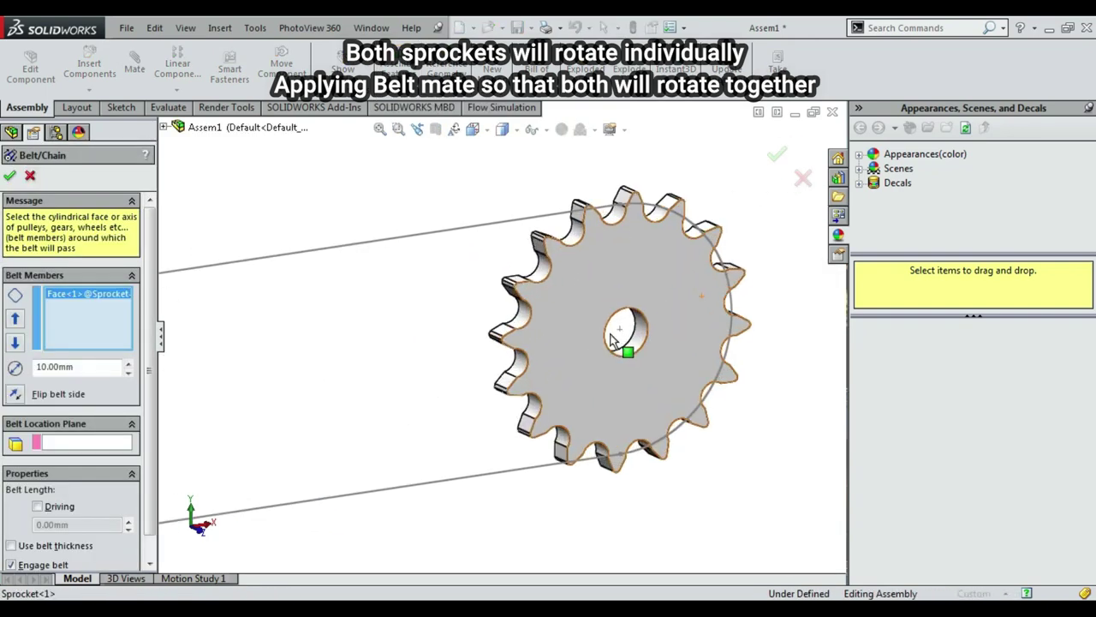
{"action": "left_click", "coordinate": [648, 341]}
{"action": "scroll", "coordinate": [514, 334], "scroll_direction": "up", "scroll_amount": 3}
{"action": "scroll", "coordinate": [471, 338], "scroll_direction": "up", "scroll_amount": 2}
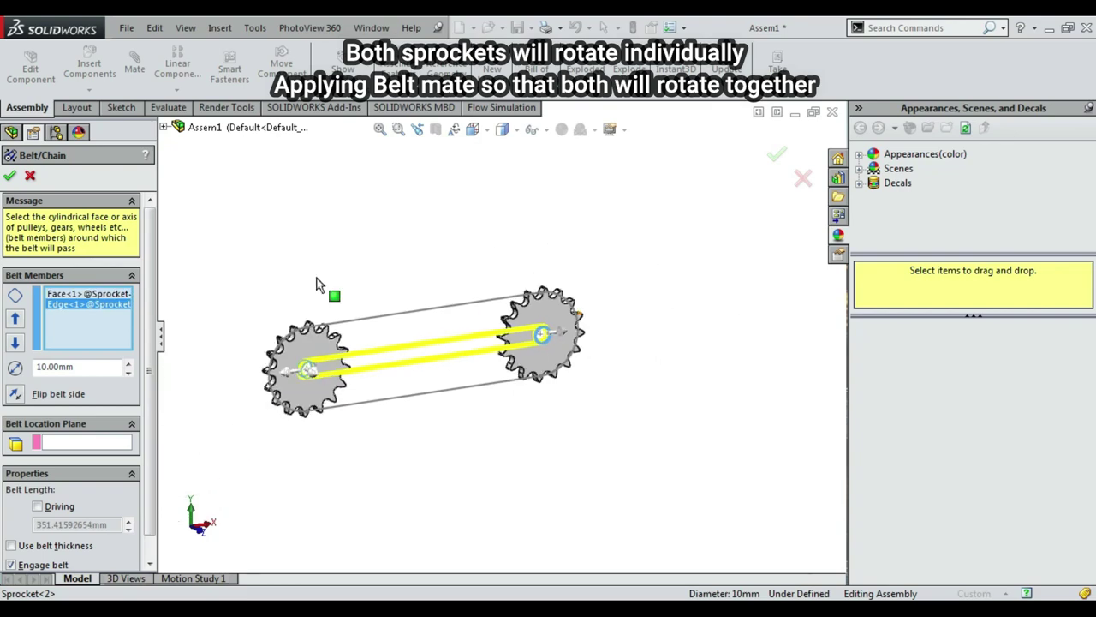
{"action": "left_click", "coordinate": [10, 174]}
{"action": "scroll", "coordinate": [343, 342], "scroll_direction": "down", "scroll_amount": 3}
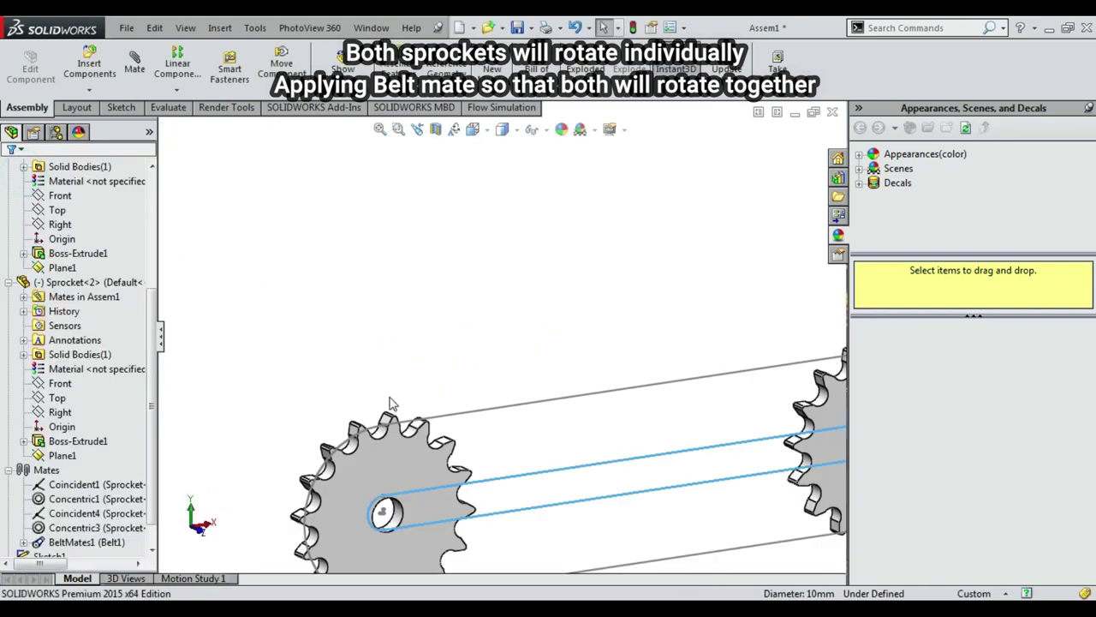
{"action": "scroll", "coordinate": [465, 421], "scroll_direction": "up", "scroll_amount": 2}
{"action": "scroll", "coordinate": [514, 432], "scroll_direction": "up", "scroll_amount": 1}
{"action": "scroll", "coordinate": [521, 436], "scroll_direction": "up", "scroll_amount": 1}
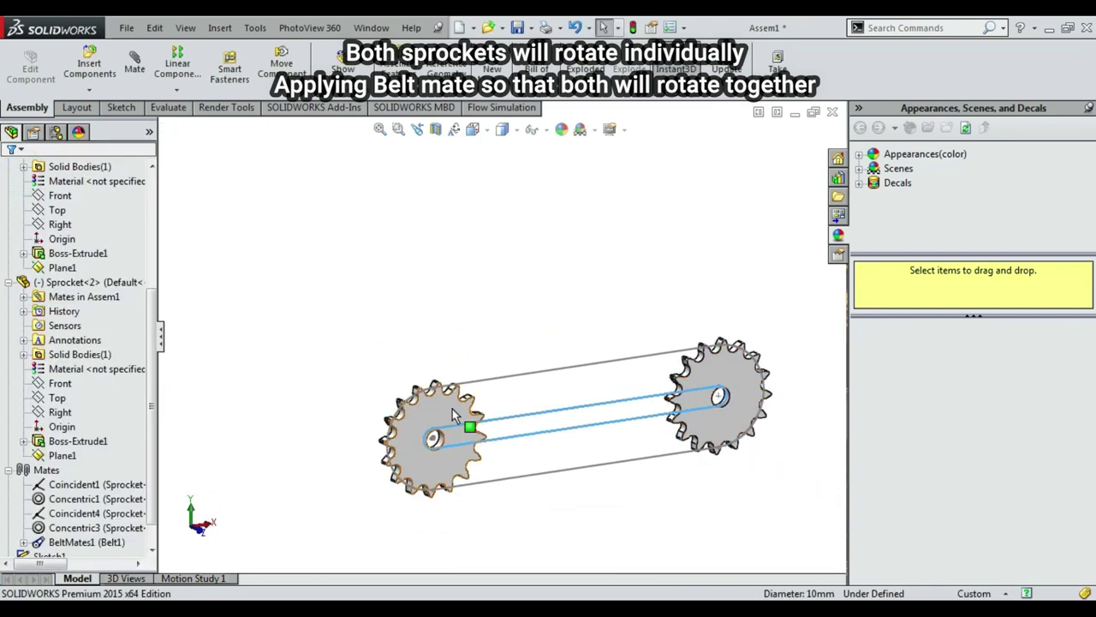
Step: Drag the sprockets to confirm they rotate together
{"action": "mouse_move", "coordinate": [452, 415]}
{"action": "left_mouse_down"}
{"action": "mouse_move", "coordinate": [403, 411]}
{"action": "mouse_move", "coordinate": [426, 401]}
{"action": "left_mouse_up"}
{"action": "scroll", "coordinate": [403, 411], "scroll_direction": "down", "scroll_amount": 1}
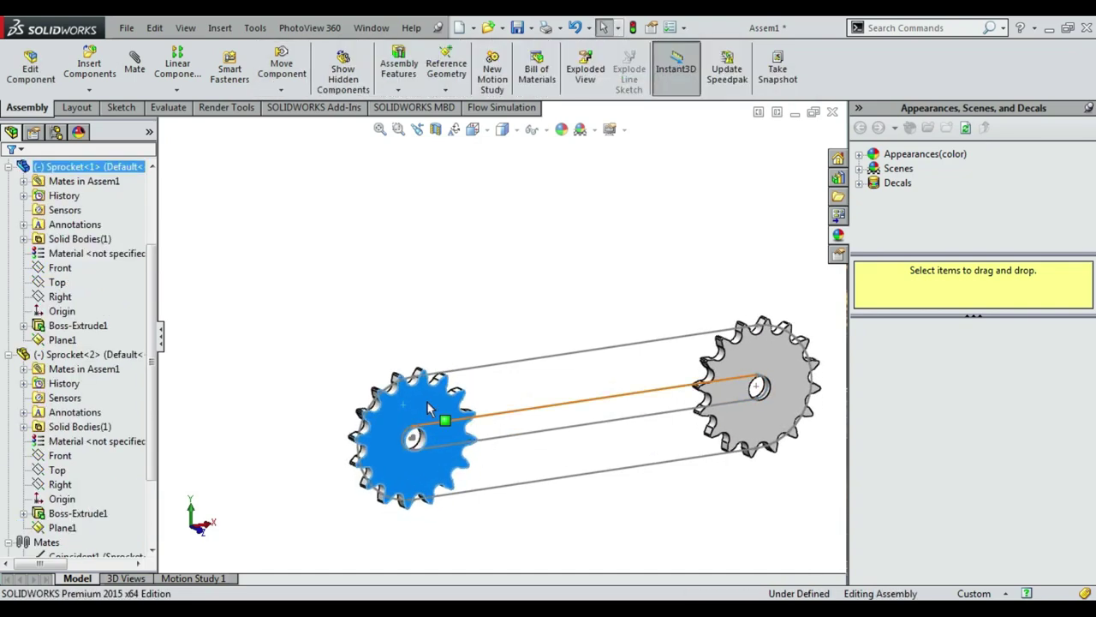
{"action": "left_click_drag", "start_coordinate": [427, 400], "coordinate": [515, 439]}
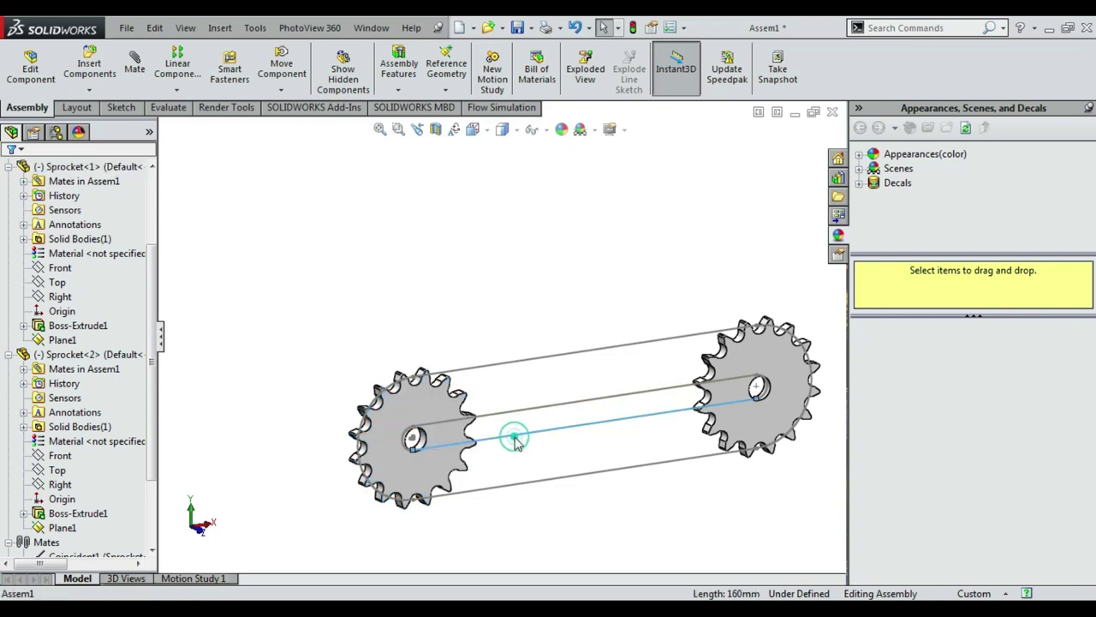
{"action": "left_click", "coordinate": [515, 438]}
{"action": "scroll", "coordinate": [531, 359], "scroll_direction": "up", "scroll_amount": 3}
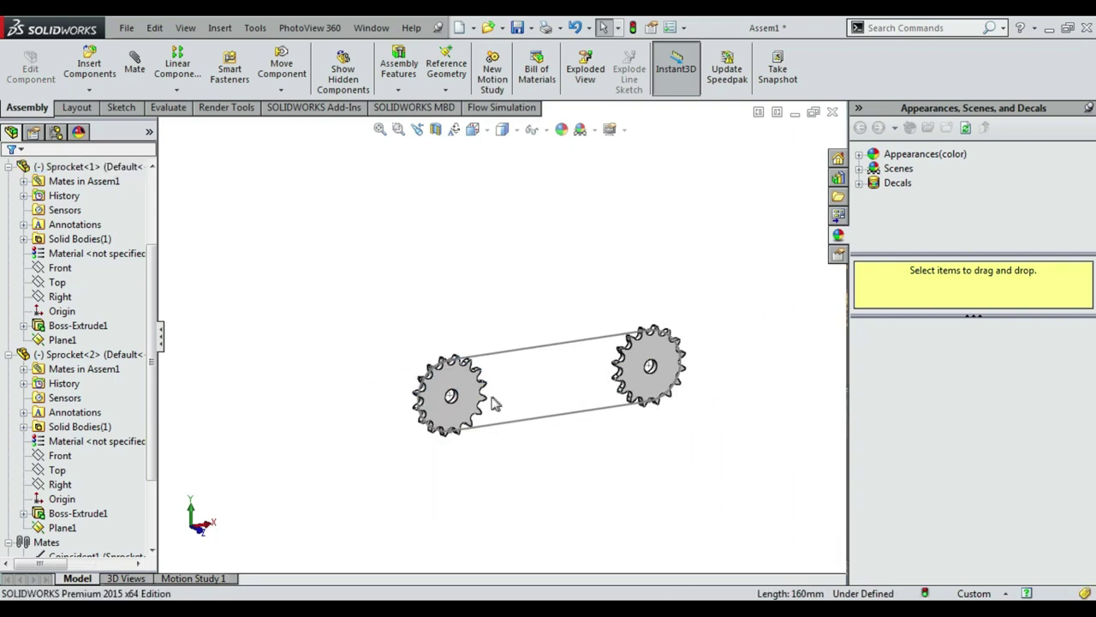
{"action": "scroll", "coordinate": [494, 404], "scroll_direction": "down", "scroll_amount": 3}
{"action": "mouse_move", "coordinate": [428, 379]}
{"action": "left_mouse_down"}
{"action": "mouse_move", "coordinate": [504, 423]}
{"action": "mouse_move", "coordinate": [416, 369]}
{"action": "left_mouse_up"}
{"action": "left_click", "coordinate": [425, 227]}
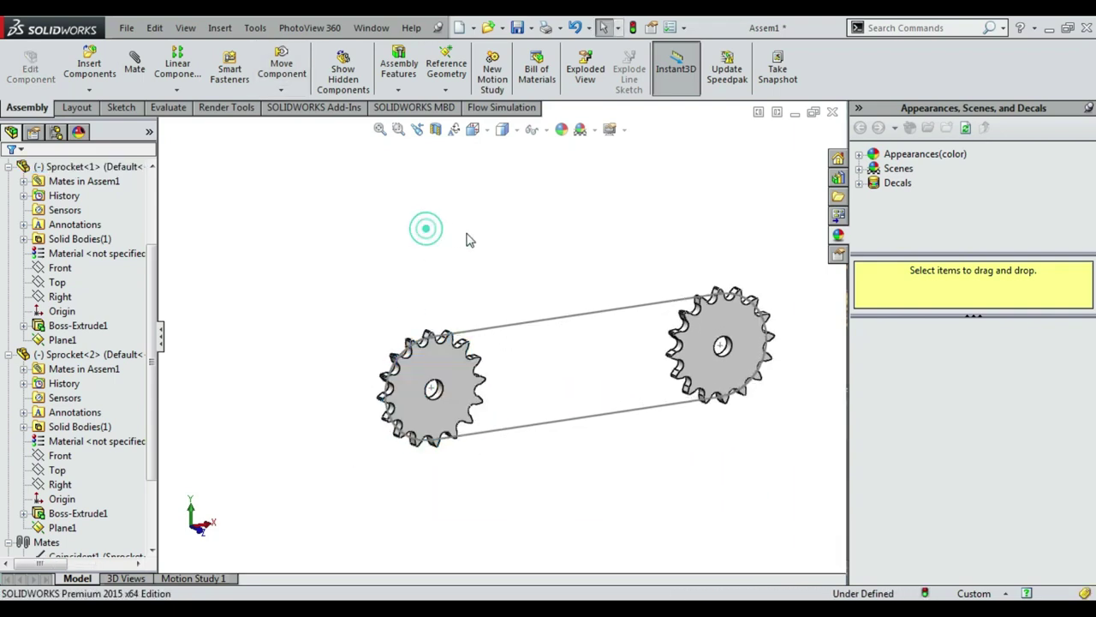
Step: Insert the Inner chain link part and place it above the sprockets
{"action": "left_click", "coordinate": [72, 456]}
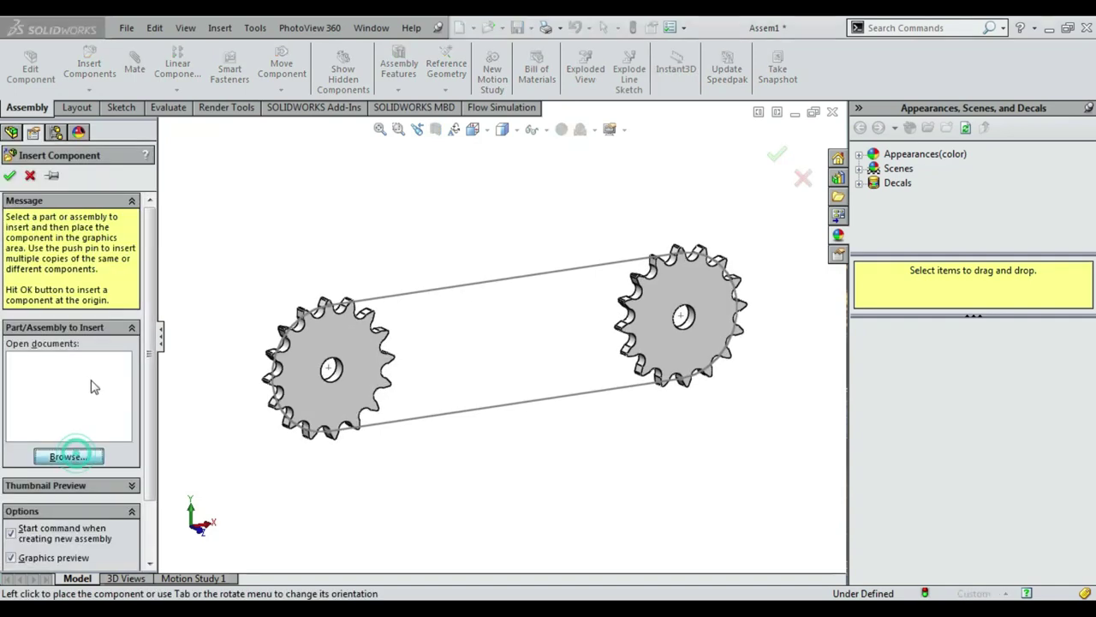
{"action": "type", "text": "inn"}
{"action": "key", "text": "Down"}
{"action": "key", "text": "Return"}
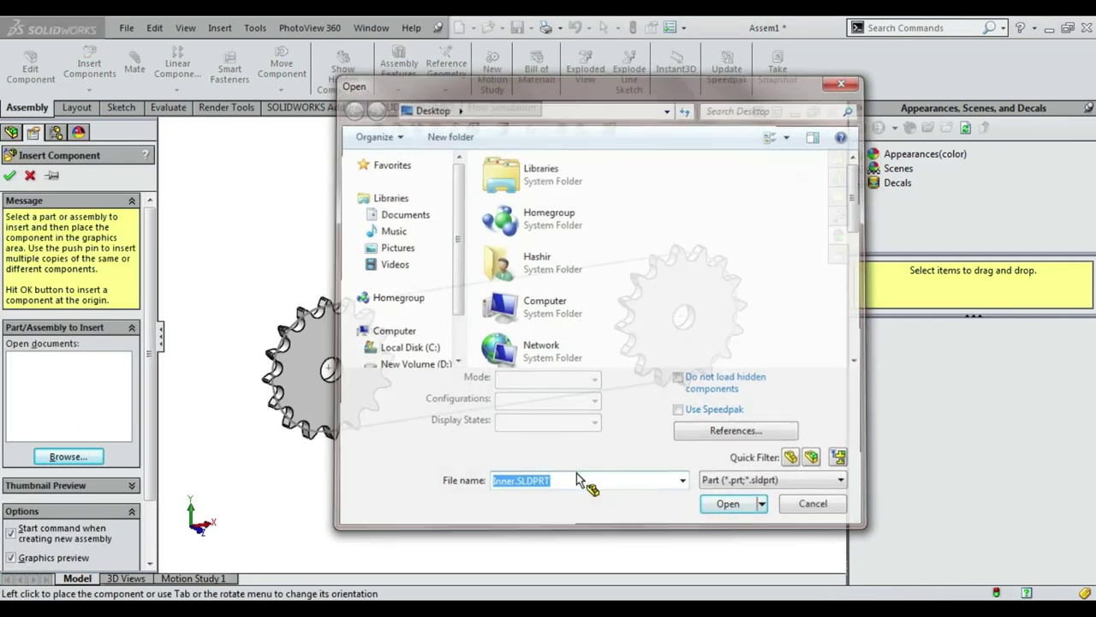
{"action": "left_click", "coordinate": [391, 233]}
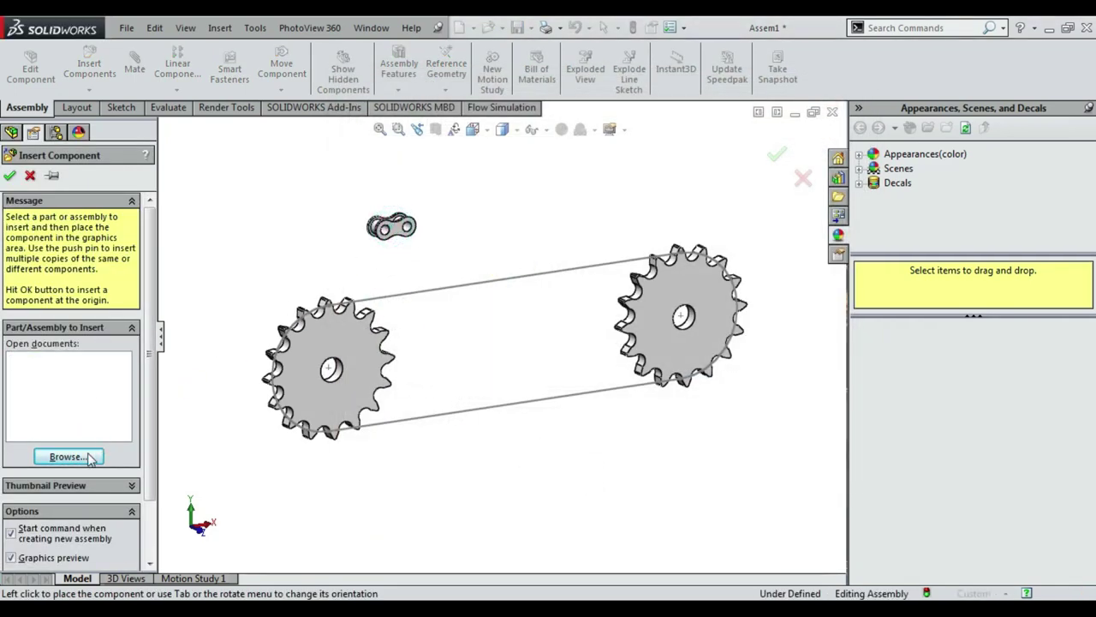
{"action": "left_click", "coordinate": [84, 368]}
Step: Insert the Outer chain link part and place it beside the Inner link
{"action": "left_click", "coordinate": [89, 89]}
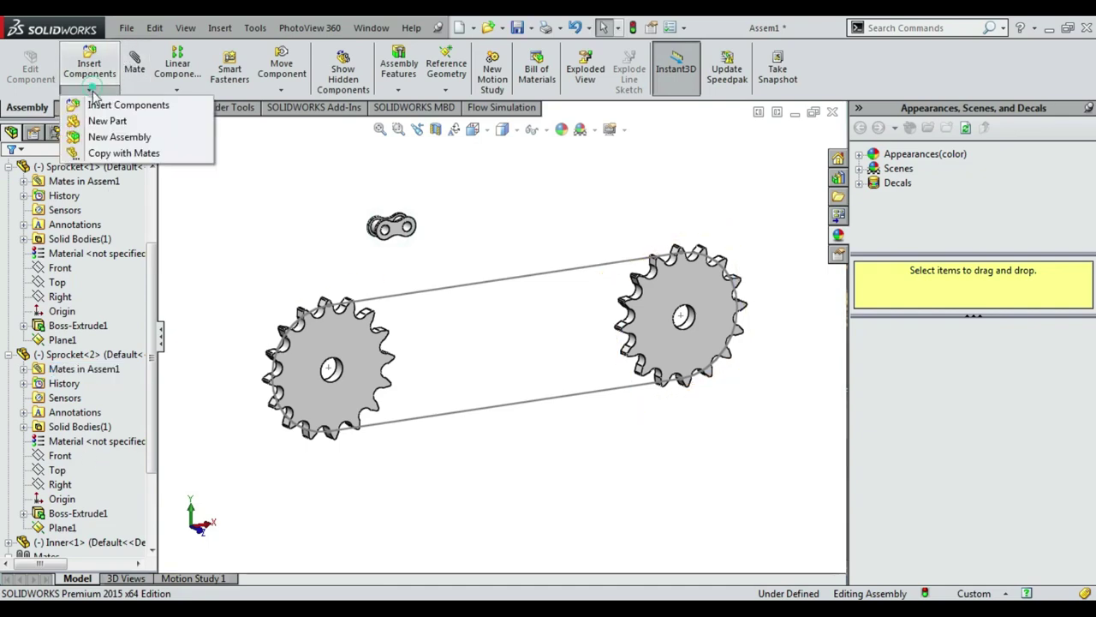
{"action": "left_click", "coordinate": [102, 100]}
{"action": "left_click", "coordinate": [85, 457]}
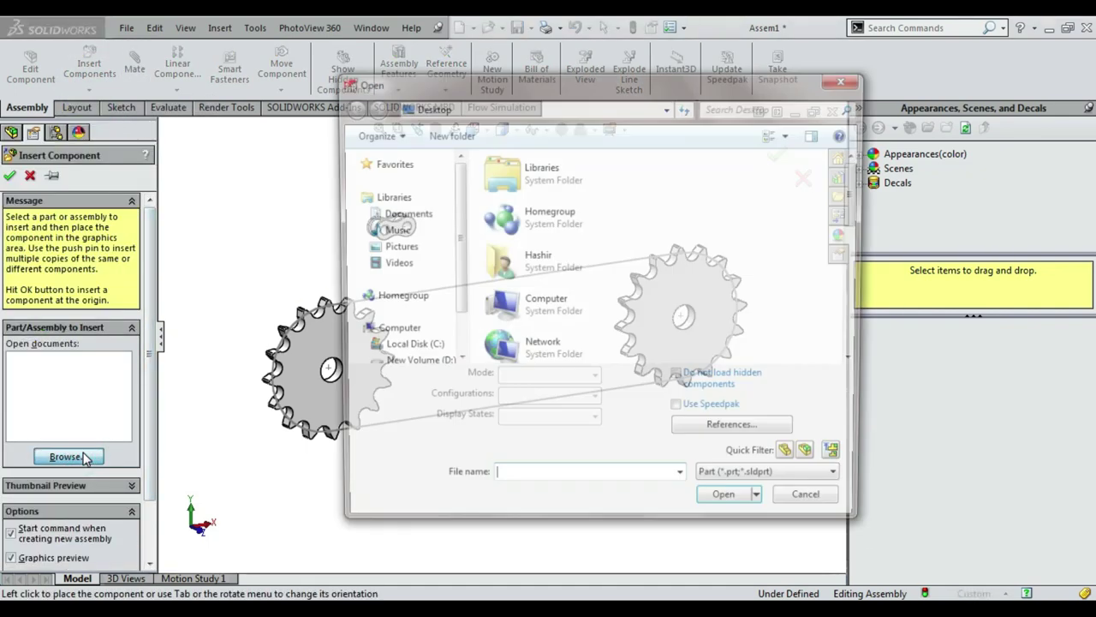
{"action": "type", "text": "ou"}
{"action": "key", "text": "Return"}
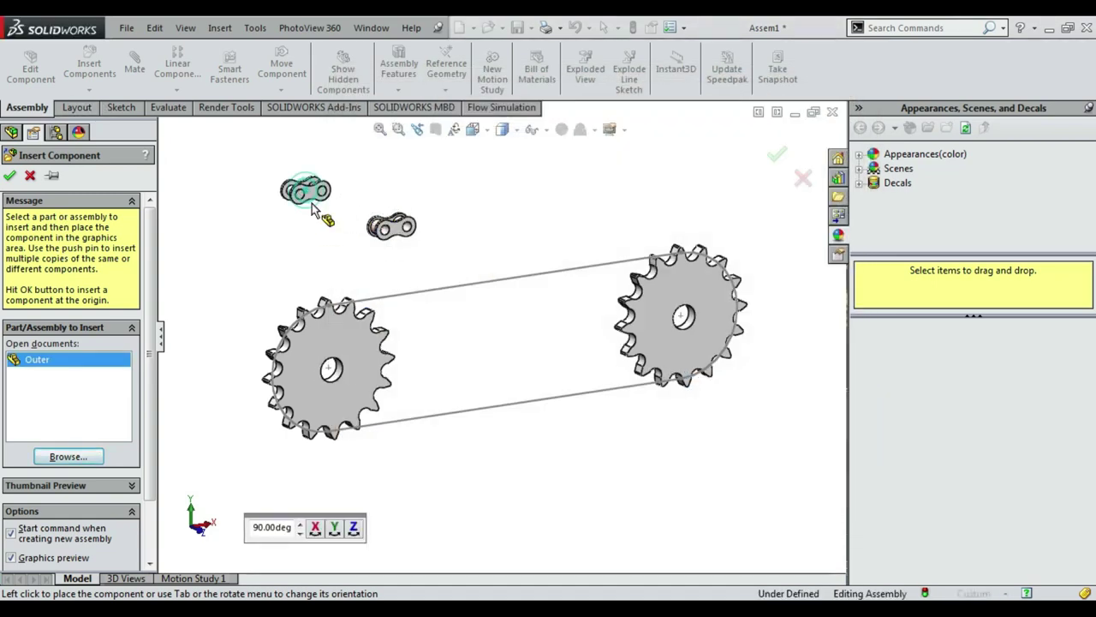
{"action": "left_click", "coordinate": [311, 203]}
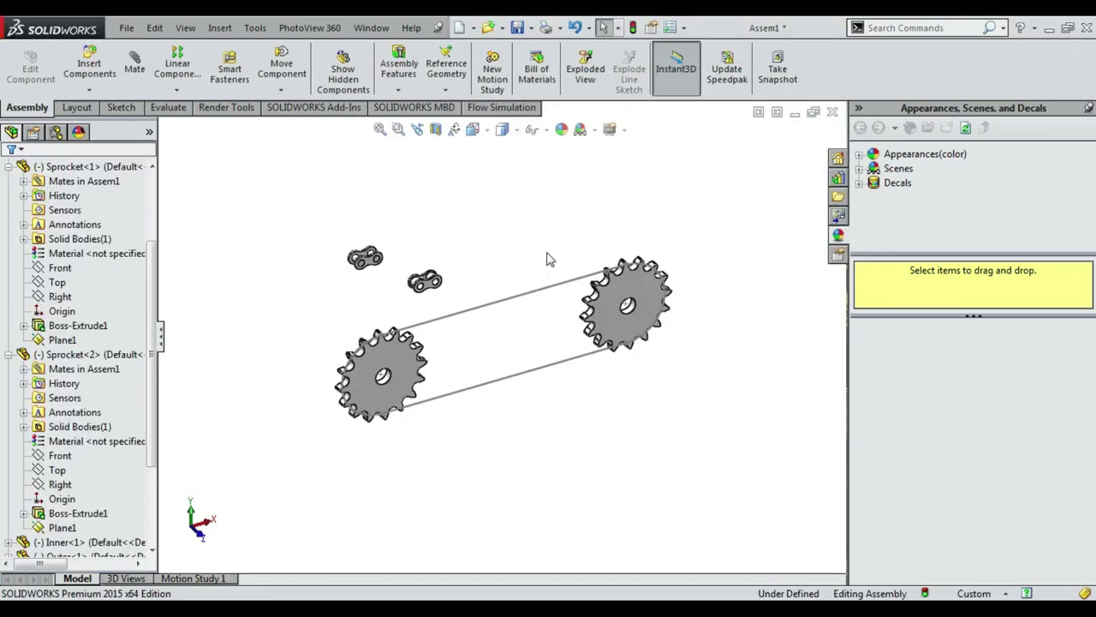
Step: Orbit and zoom the view to inspect the placed chain links
{"action": "right_click", "coordinate": [555, 210]}
{"action": "left_click", "coordinate": [590, 266]}
{"action": "mouse_move", "coordinate": [575, 271]}
{"action": "left_mouse_down"}
{"action": "mouse_move", "coordinate": [547, 285]}
{"action": "mouse_move", "coordinate": [505, 276]}
{"action": "mouse_move", "coordinate": [493, 291]}
{"action": "left_mouse_up"}
{"action": "scroll", "coordinate": [489, 301], "scroll_direction": "up", "scroll_amount": 5}
{"action": "scroll", "coordinate": [428, 297], "scroll_direction": "down", "scroll_amount": 2}
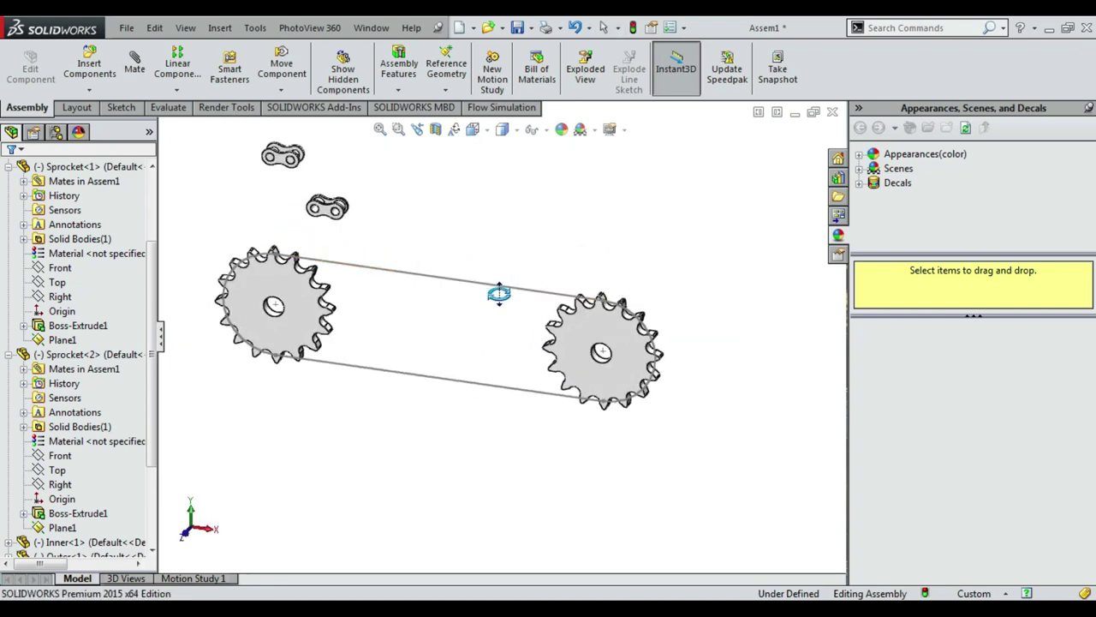
{"action": "scroll", "coordinate": [431, 262], "scroll_direction": "down", "scroll_amount": 3}
{"action": "scroll", "coordinate": [489, 372], "scroll_direction": "up", "scroll_amount": 3}
{"action": "scroll", "coordinate": [414, 340], "scroll_direction": "up", "scroll_amount": 2}
{"action": "left_click_drag", "start_coordinate": [414, 340], "coordinate": [416, 337]}
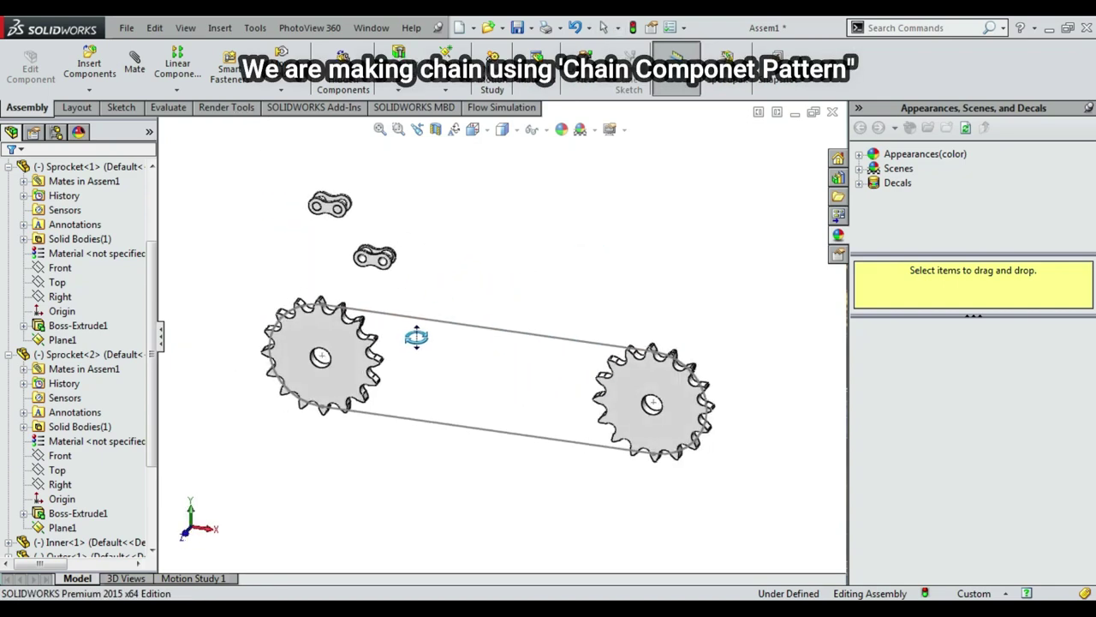
{"action": "scroll", "coordinate": [369, 250], "scroll_direction": "up", "scroll_amount": 1}
Step: Start a Chain Component Pattern by linkage pitch with Sketch1 as the path
{"action": "left_click", "coordinate": [176, 89]}
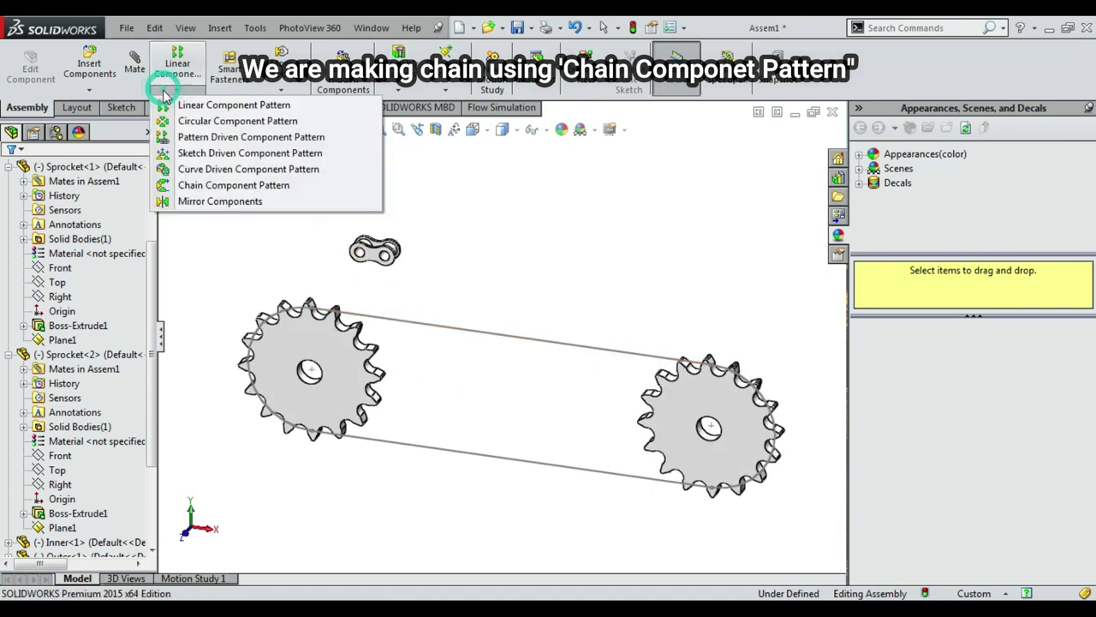
{"action": "left_click", "coordinate": [199, 185]}
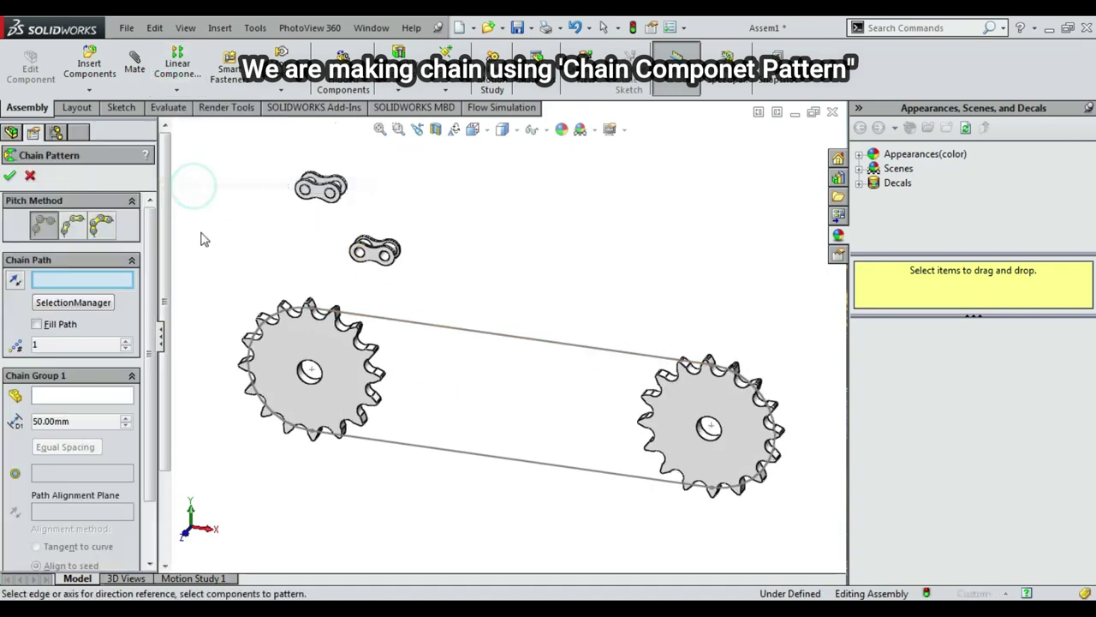
{"action": "left_click", "coordinate": [103, 224]}
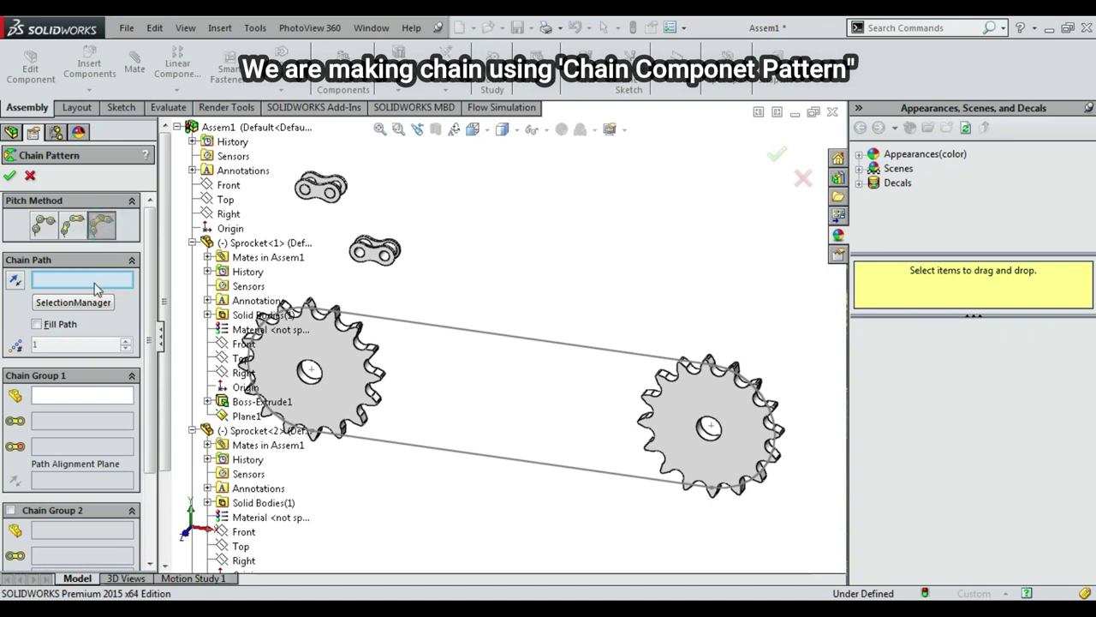
{"action": "scroll", "coordinate": [470, 340], "scroll_direction": "down", "scroll_amount": 2}
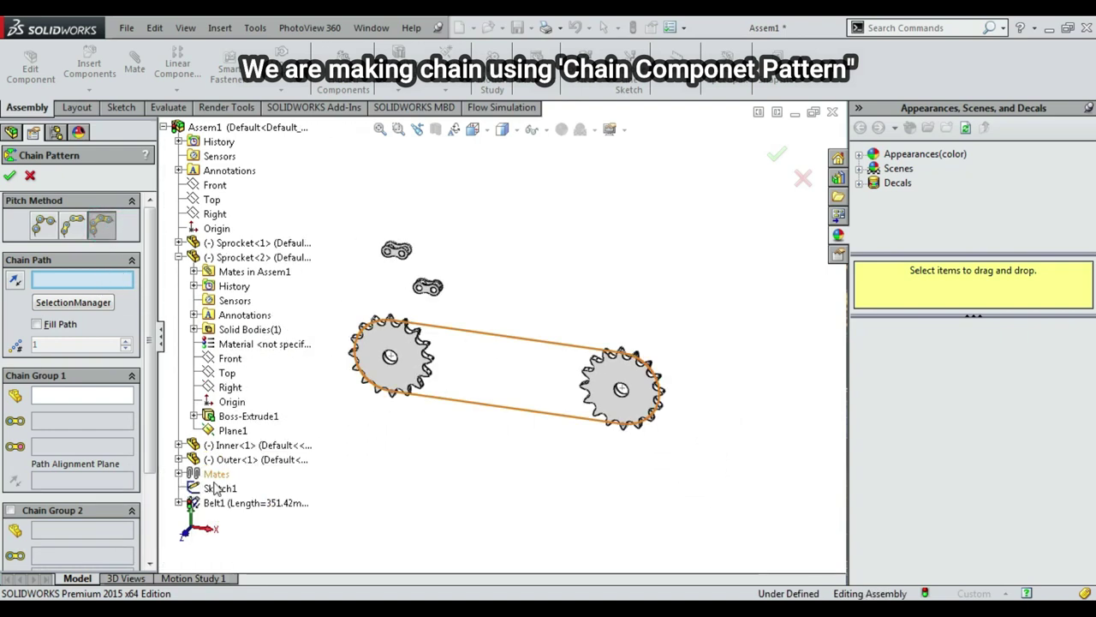
{"action": "left_click", "coordinate": [217, 488]}
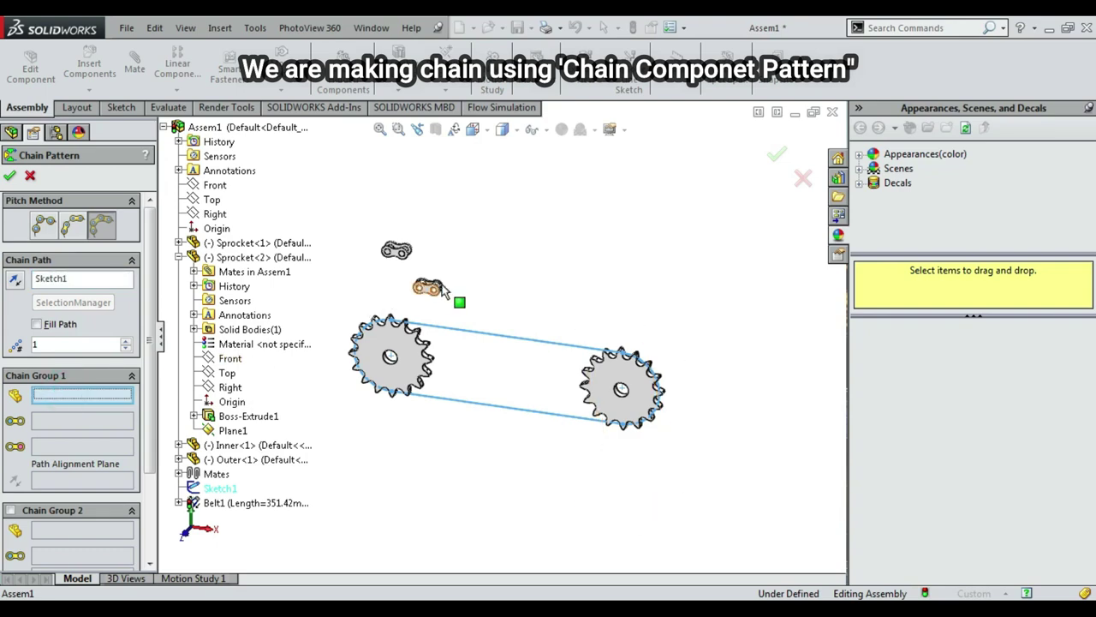
{"action": "scroll", "coordinate": [441, 291], "scroll_direction": "up", "scroll_amount": 3}
{"action": "scroll", "coordinate": [446, 304], "scroll_direction": "up", "scroll_amount": 3}
{"action": "scroll", "coordinate": [451, 320], "scroll_direction": "up", "scroll_amount": 3}
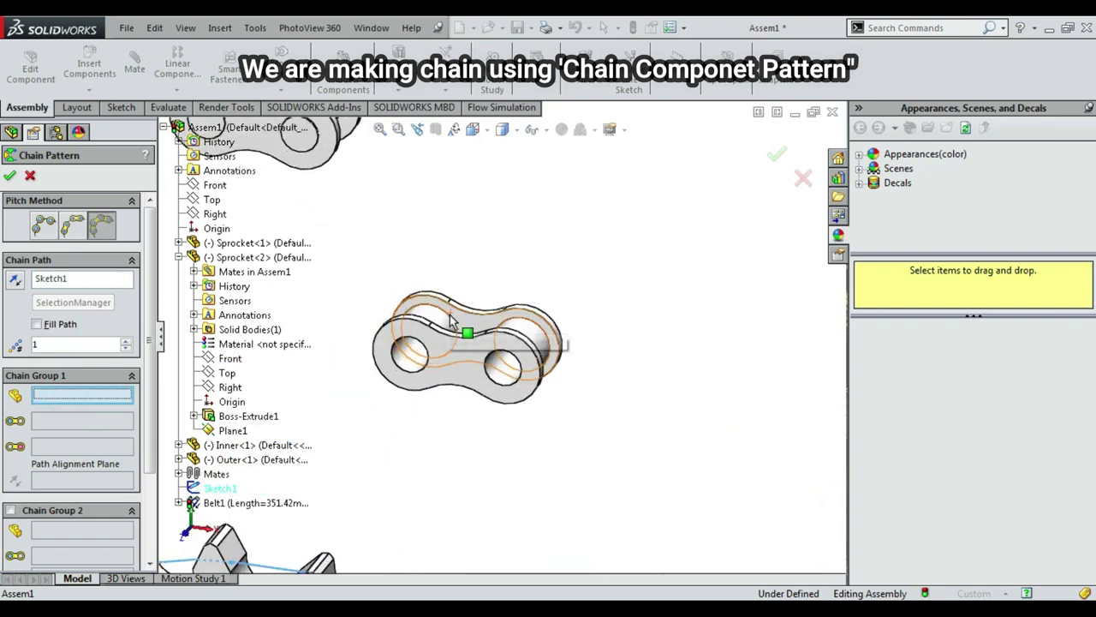
{"action": "scroll", "coordinate": [451, 319], "scroll_direction": "up", "scroll_amount": 1}
Step: Set Inner<1> as chain group 1, aligned by its two pin holes and Plane1
{"action": "left_click", "coordinate": [459, 365]}
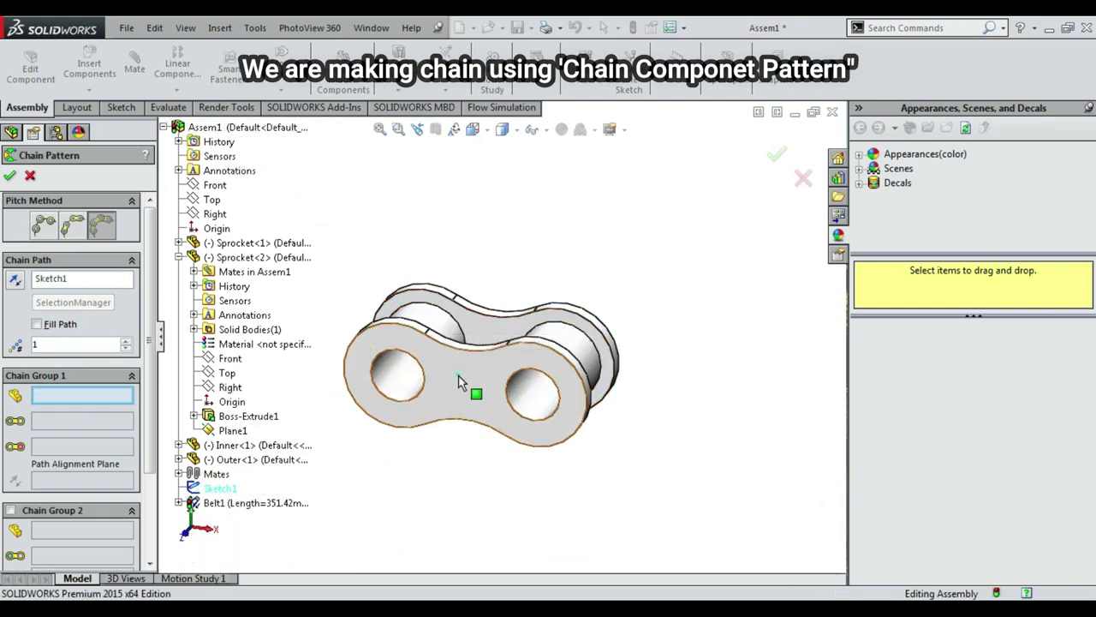
{"action": "scroll", "coordinate": [439, 324], "scroll_direction": "up", "scroll_amount": 2}
{"action": "left_click", "coordinate": [442, 332]}
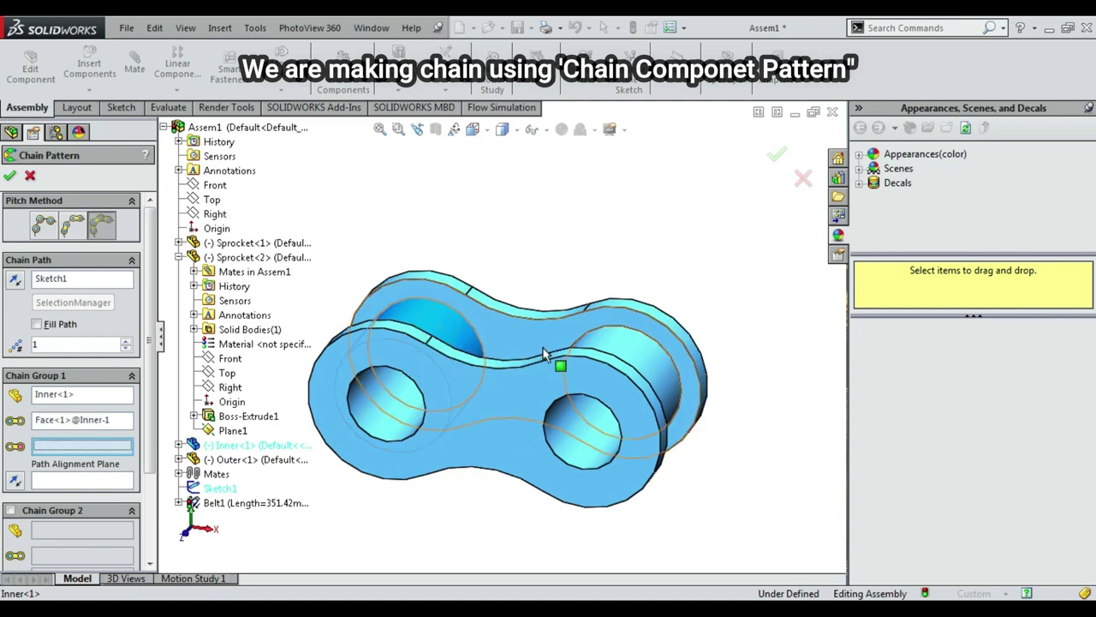
{"action": "left_click", "coordinate": [611, 354]}
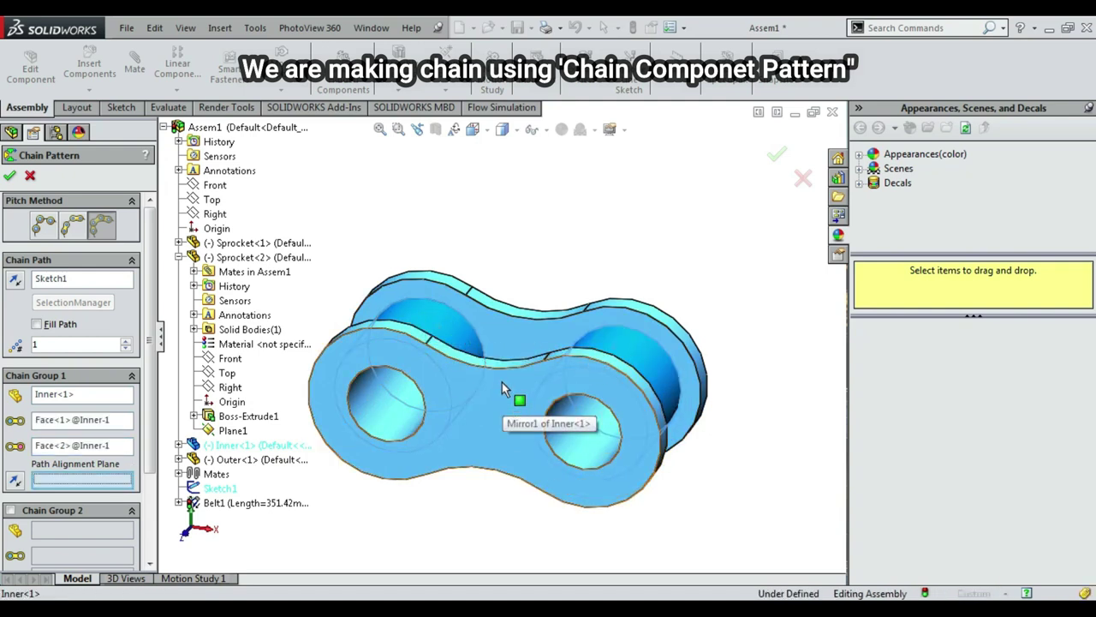
{"action": "scroll", "coordinate": [505, 351], "scroll_direction": "down", "scroll_amount": 2}
{"action": "left_click", "coordinate": [180, 445]}
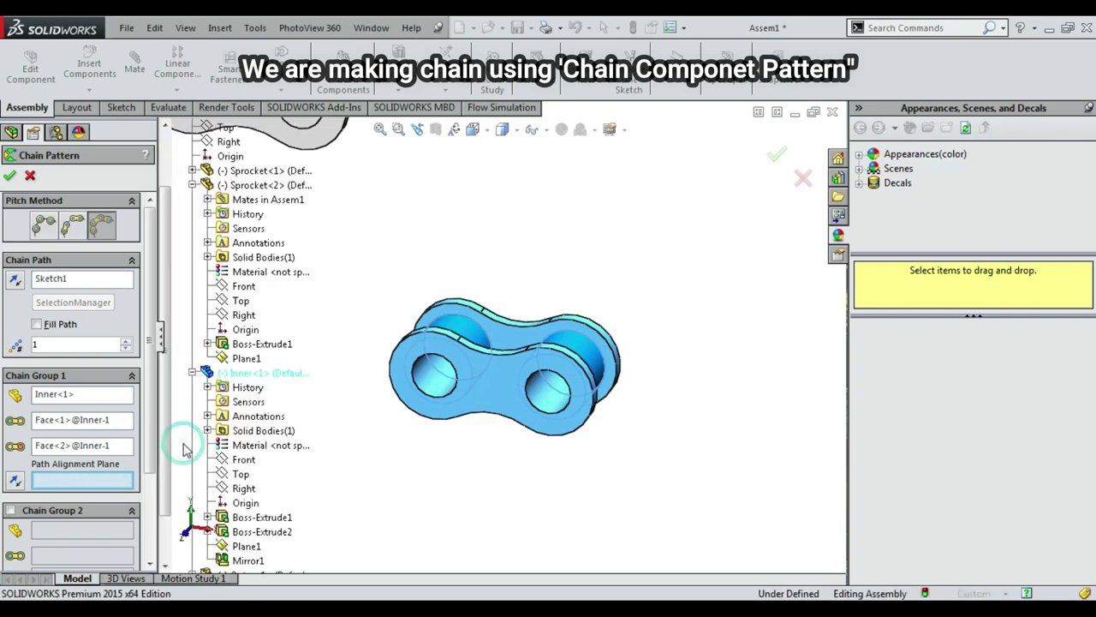
{"action": "scroll", "coordinate": [244, 471], "scroll_direction": "down", "scroll_amount": 1}
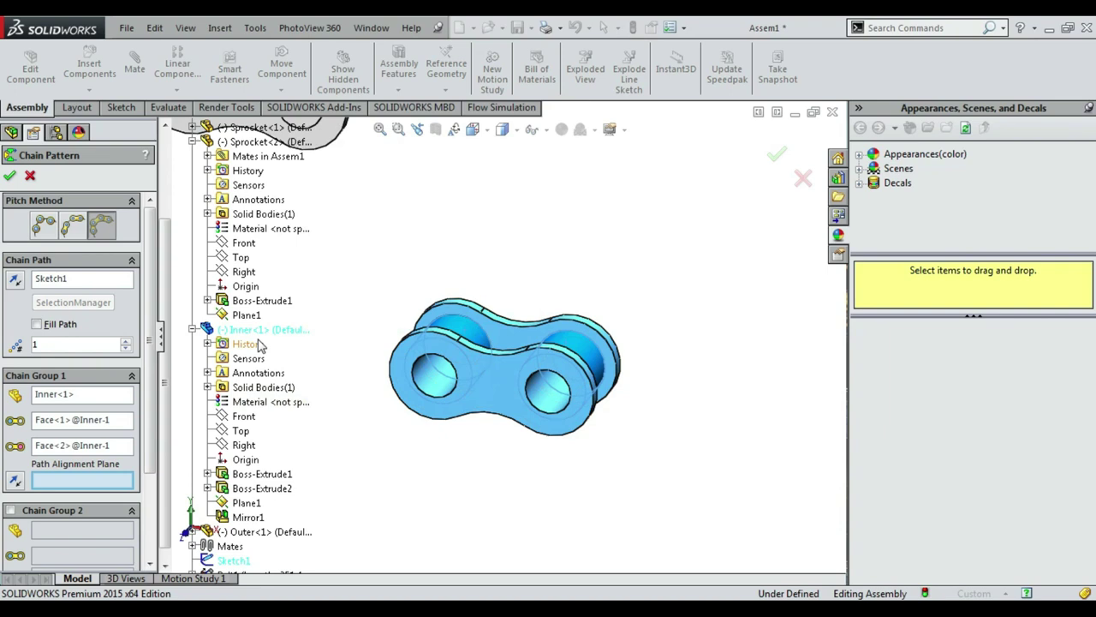
{"action": "left_click", "coordinate": [240, 507]}
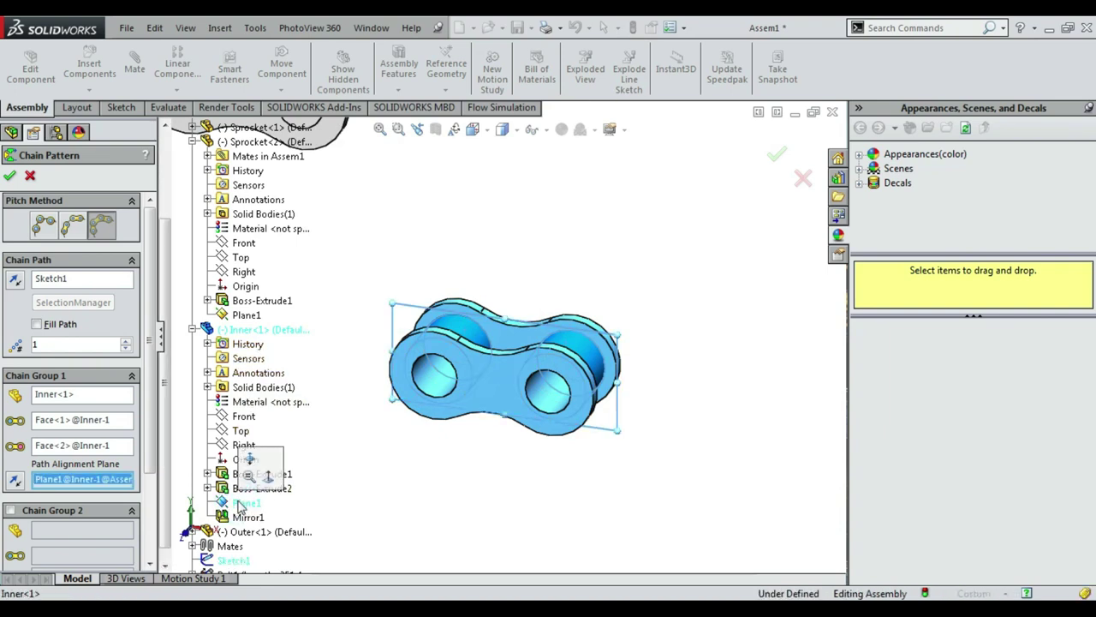
Step: Add Outer<1> as chain group 2, using its two pin hole faces
{"action": "left_click", "coordinate": [11, 511]}
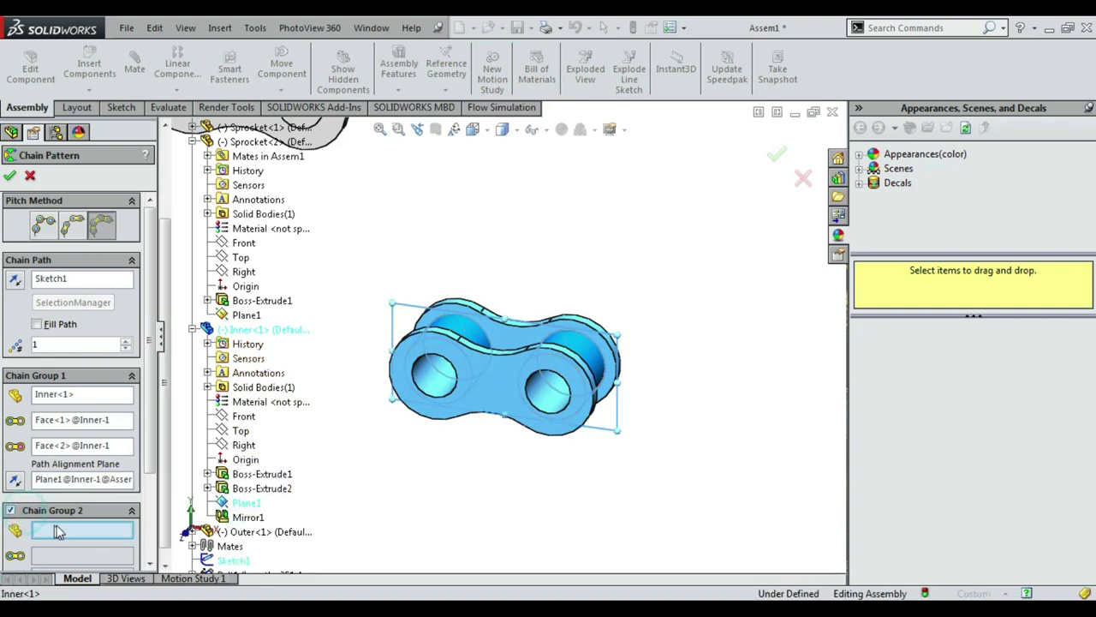
{"action": "key", "text": "z"}
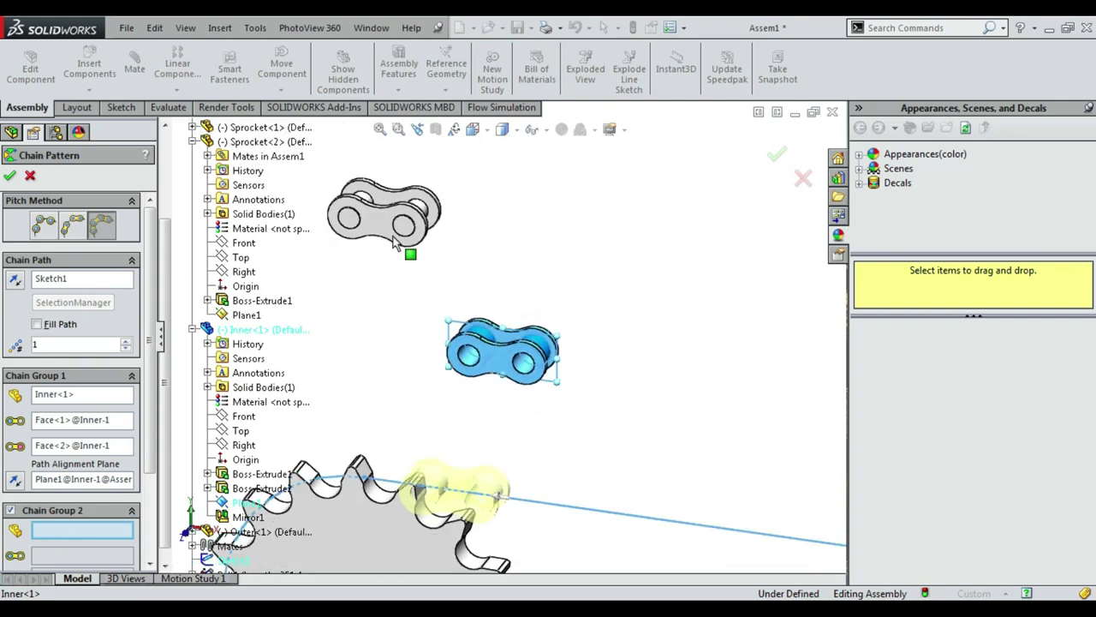
{"action": "scroll", "coordinate": [394, 244], "scroll_direction": "down", "scroll_amount": 2}
{"action": "scroll", "coordinate": [396, 247], "scroll_direction": "down", "scroll_amount": 2}
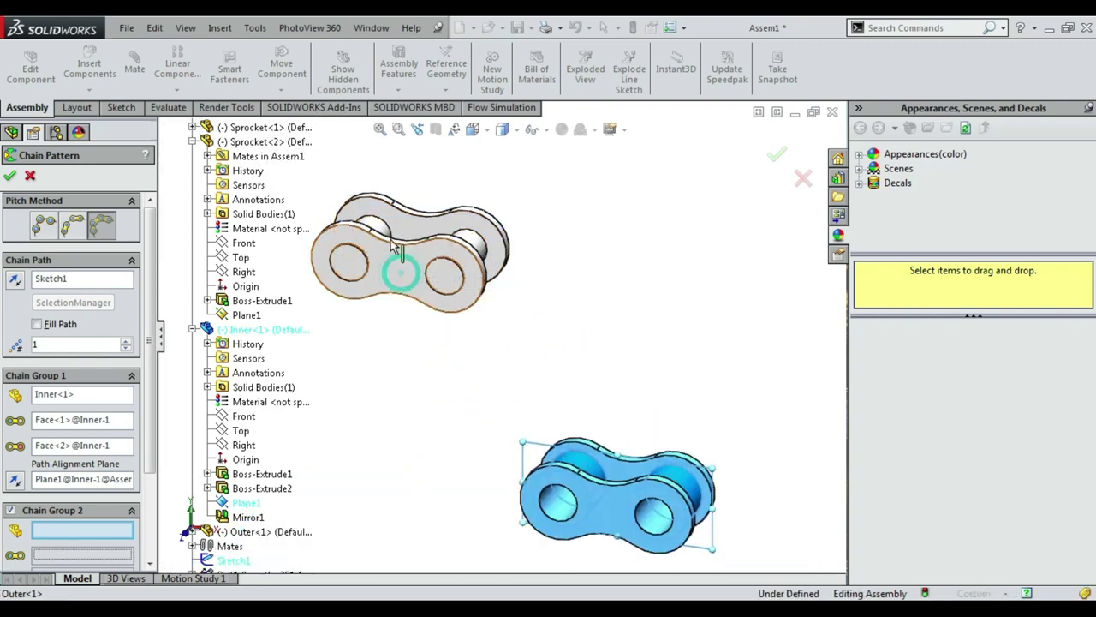
{"action": "left_click", "coordinate": [395, 246]}
{"action": "scroll", "coordinate": [396, 248], "scroll_direction": "down", "scroll_amount": 3}
{"action": "left_click", "coordinate": [517, 285]}
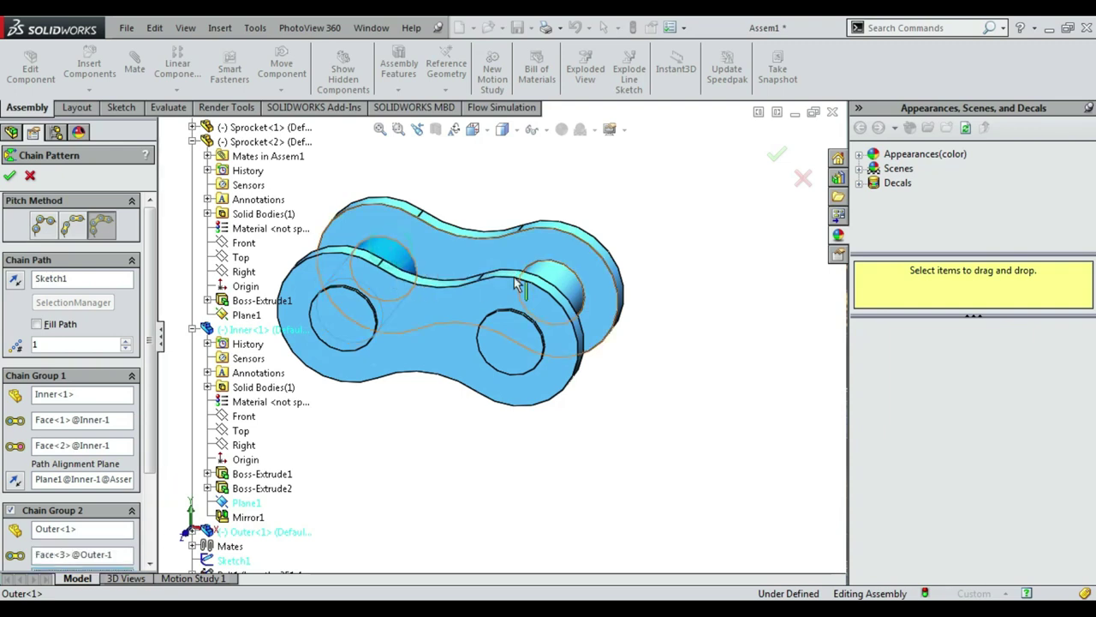
{"action": "left_click", "coordinate": [557, 282]}
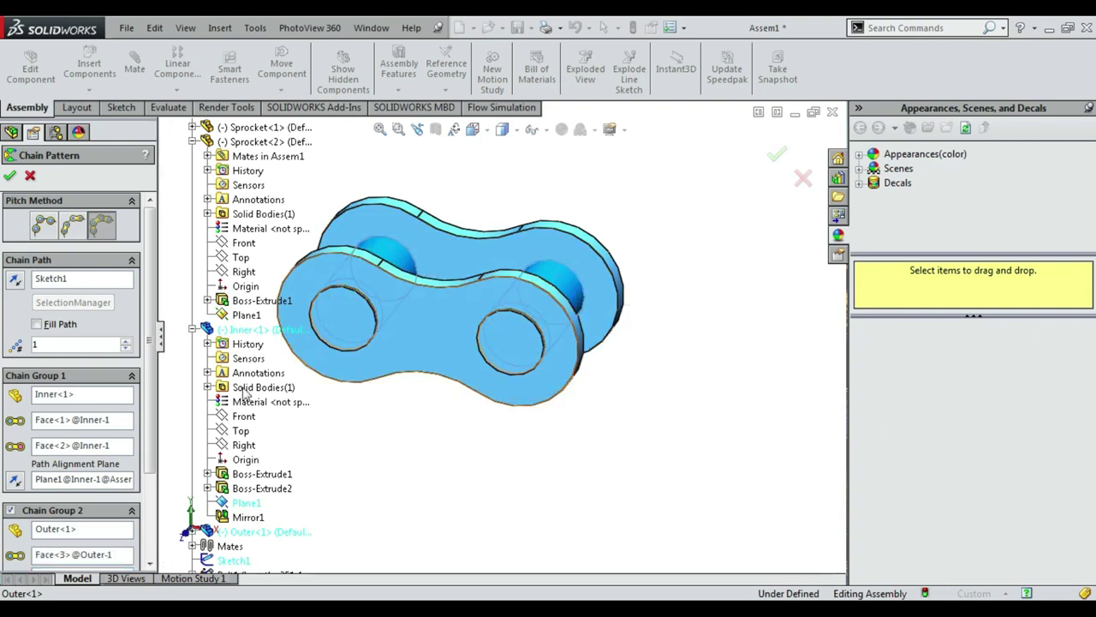
{"action": "scroll", "coordinate": [336, 387], "scroll_direction": "up", "scroll_amount": 2}
{"action": "scroll", "coordinate": [273, 447], "scroll_direction": "up", "scroll_amount": 2}
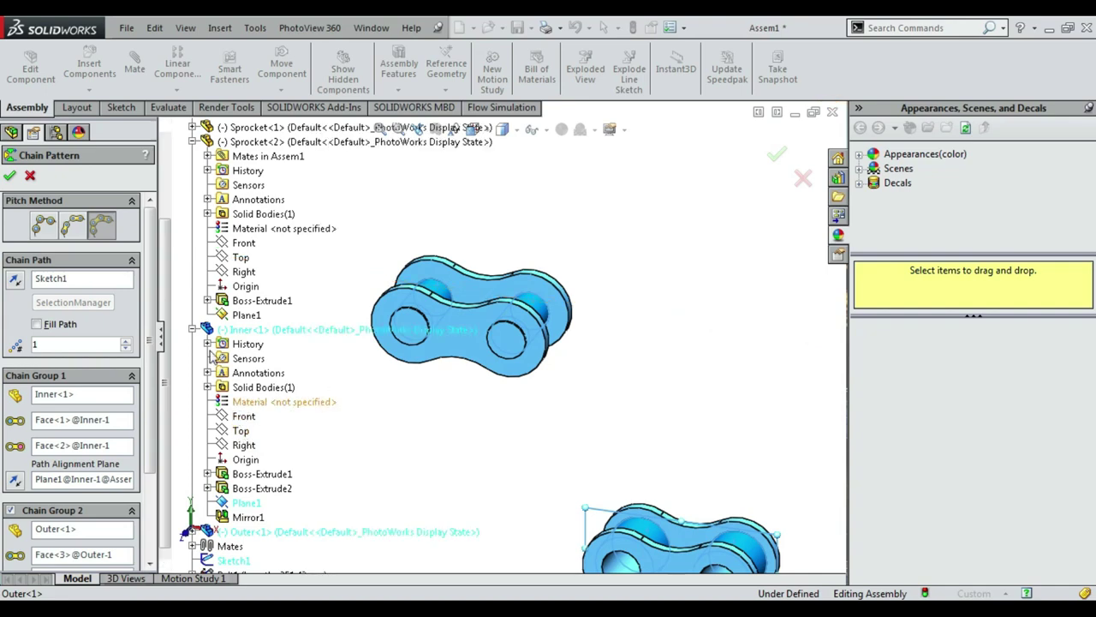
Step: Accept the chain pattern so alternating links fill the path around both sprockets
{"action": "left_click", "coordinate": [193, 330]}
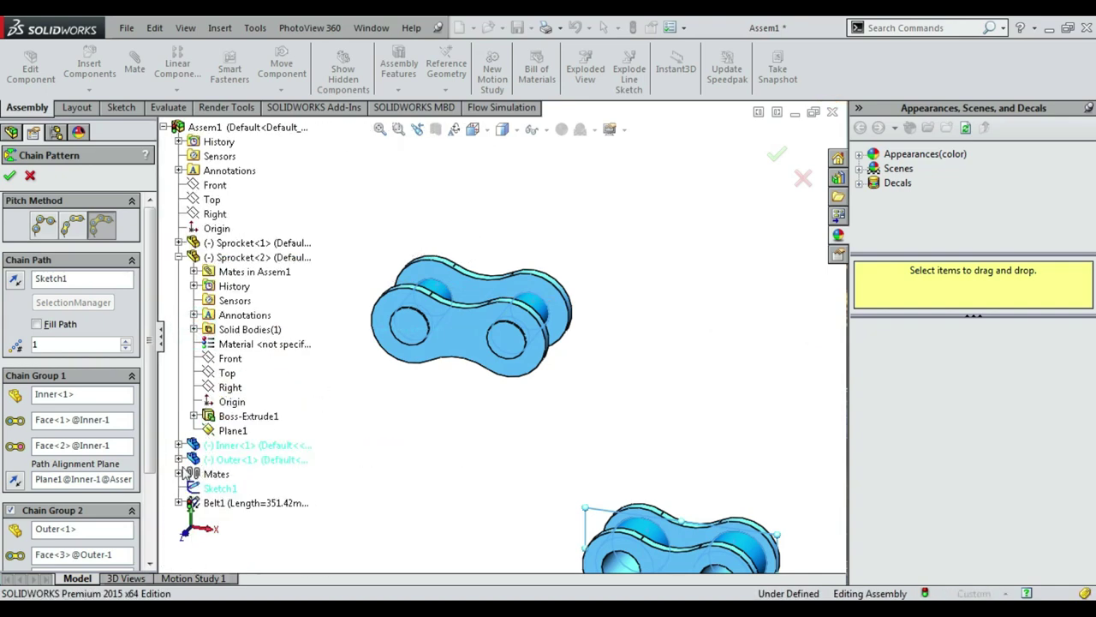
{"action": "left_click", "coordinate": [179, 460]}
{"action": "scroll", "coordinate": [226, 451], "scroll_direction": "down", "scroll_amount": 1}
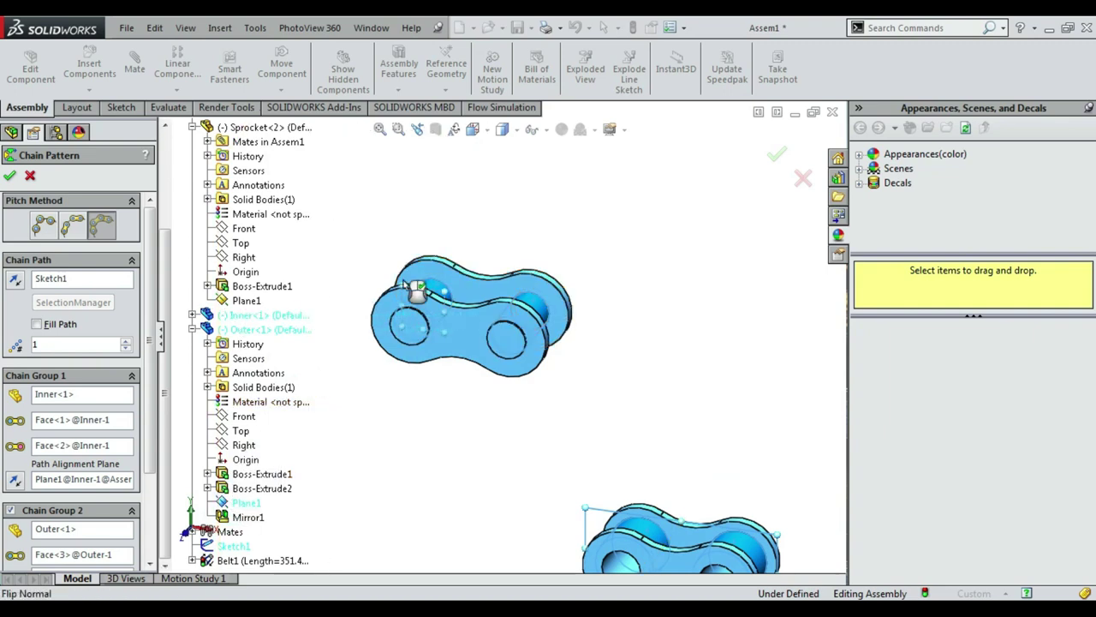
{"action": "scroll", "coordinate": [149, 351], "scroll_direction": "down", "scroll_amount": 1}
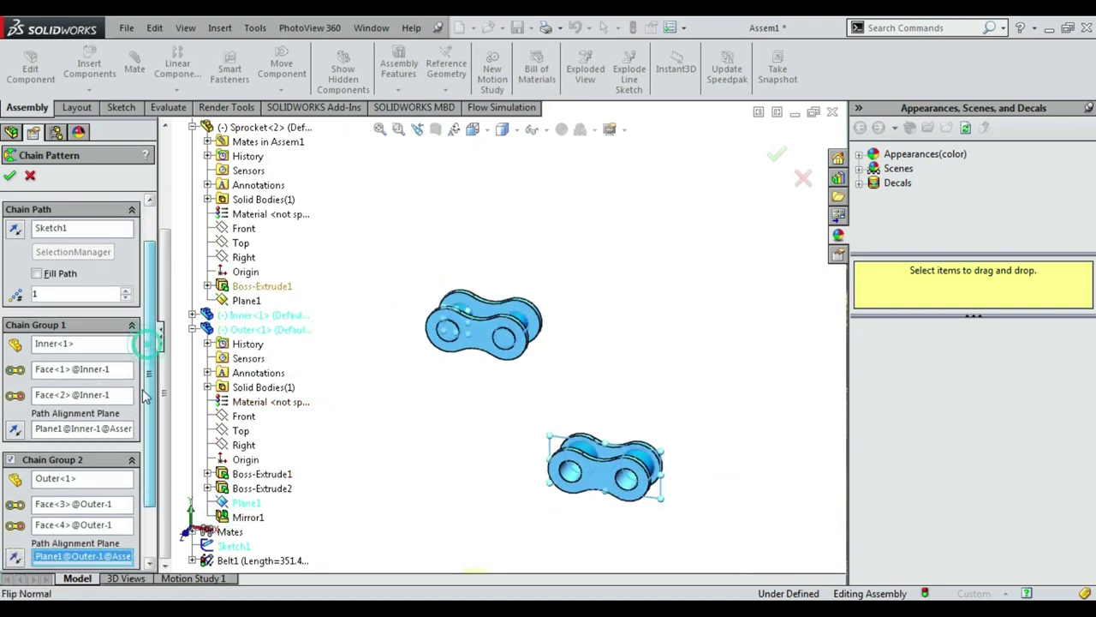
{"action": "scroll", "coordinate": [150, 351], "scroll_direction": "down", "scroll_amount": 1}
{"action": "scroll", "coordinate": [150, 351], "scroll_direction": "down", "scroll_amount": 1}
{"action": "scroll", "coordinate": [146, 340], "scroll_direction": "up", "scroll_amount": 3}
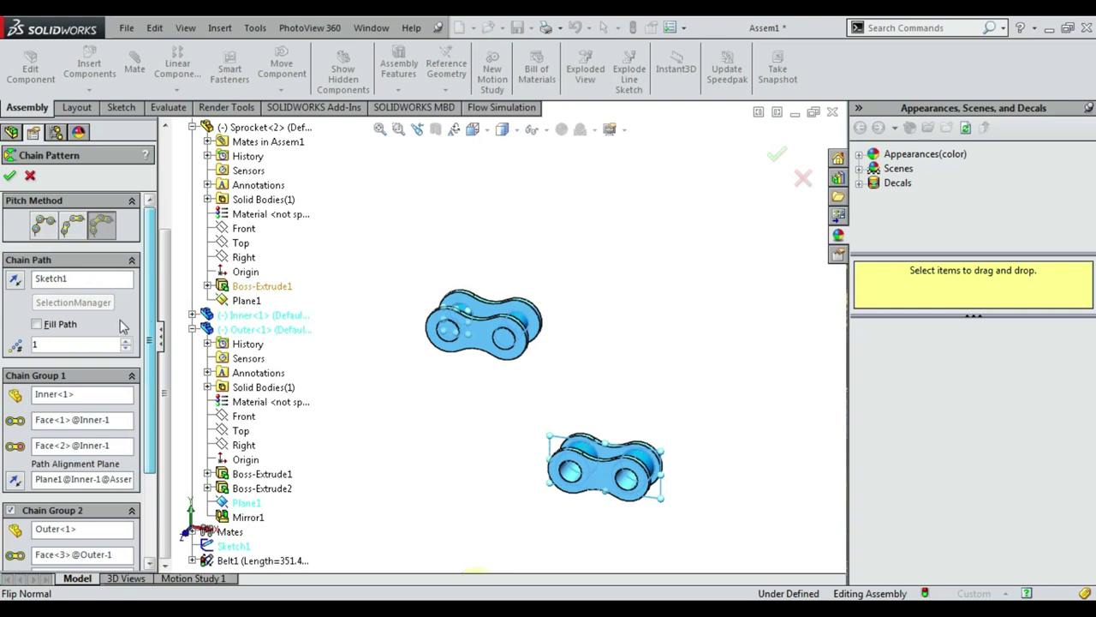
{"action": "scroll", "coordinate": [514, 360], "scroll_direction": "up", "scroll_amount": 3}
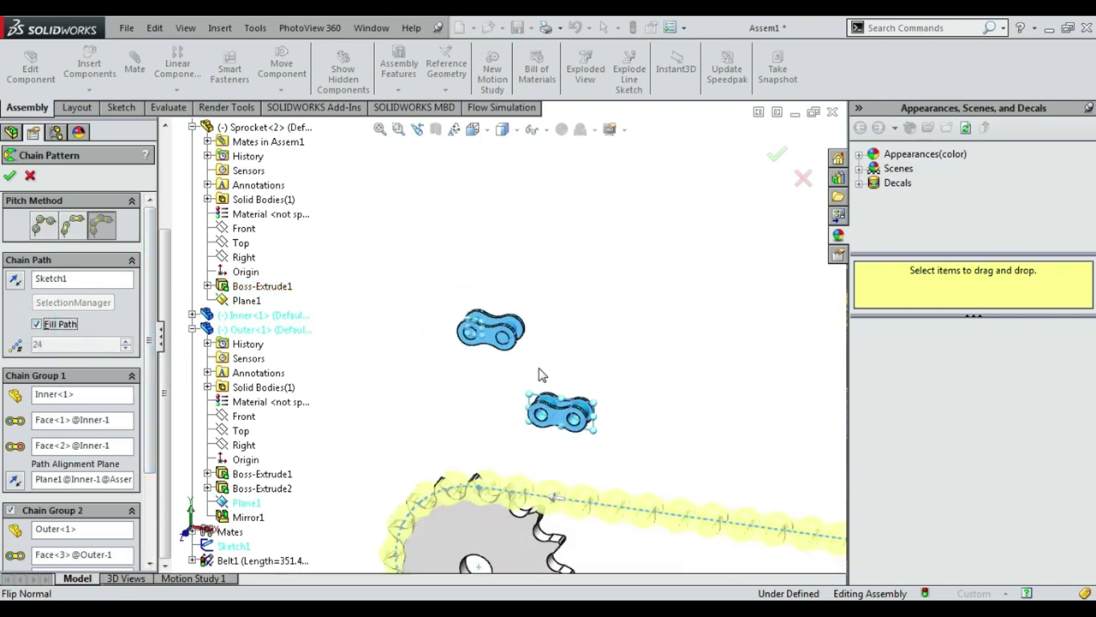
{"action": "scroll", "coordinate": [513, 360], "scroll_direction": "up", "scroll_amount": 2}
{"action": "scroll", "coordinate": [724, 500], "scroll_direction": "down", "scroll_amount": 3}
{"action": "scroll", "coordinate": [722, 495], "scroll_direction": "down", "scroll_amount": 1}
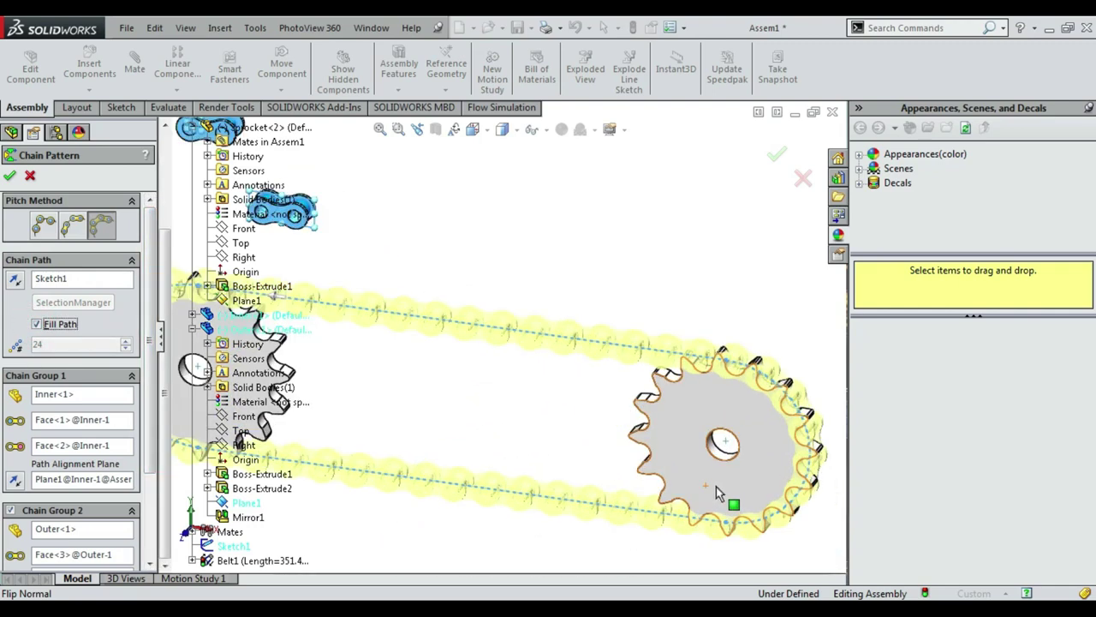
{"action": "scroll", "coordinate": [711, 479], "scroll_direction": "up", "scroll_amount": 2}
{"action": "scroll", "coordinate": [600, 429], "scroll_direction": "up", "scroll_amount": 2}
{"action": "scroll", "coordinate": [488, 377], "scroll_direction": "up", "scroll_amount": 1}
{"action": "scroll", "coordinate": [467, 365], "scroll_direction": "down", "scroll_amount": 1}
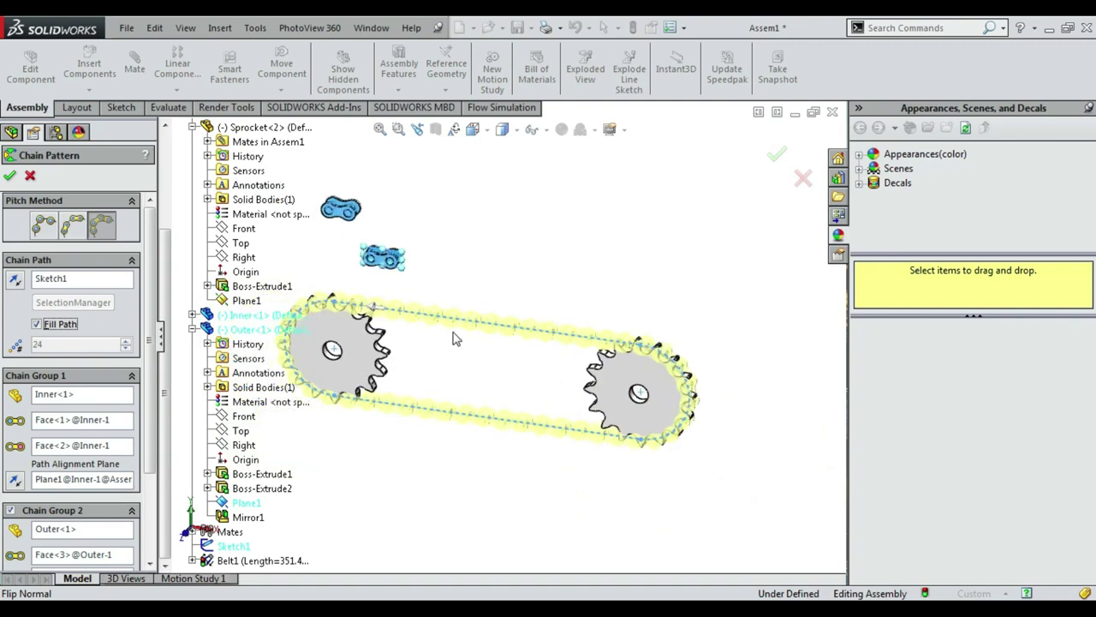
{"action": "scroll", "coordinate": [456, 339], "scroll_direction": "down", "scroll_amount": 1}
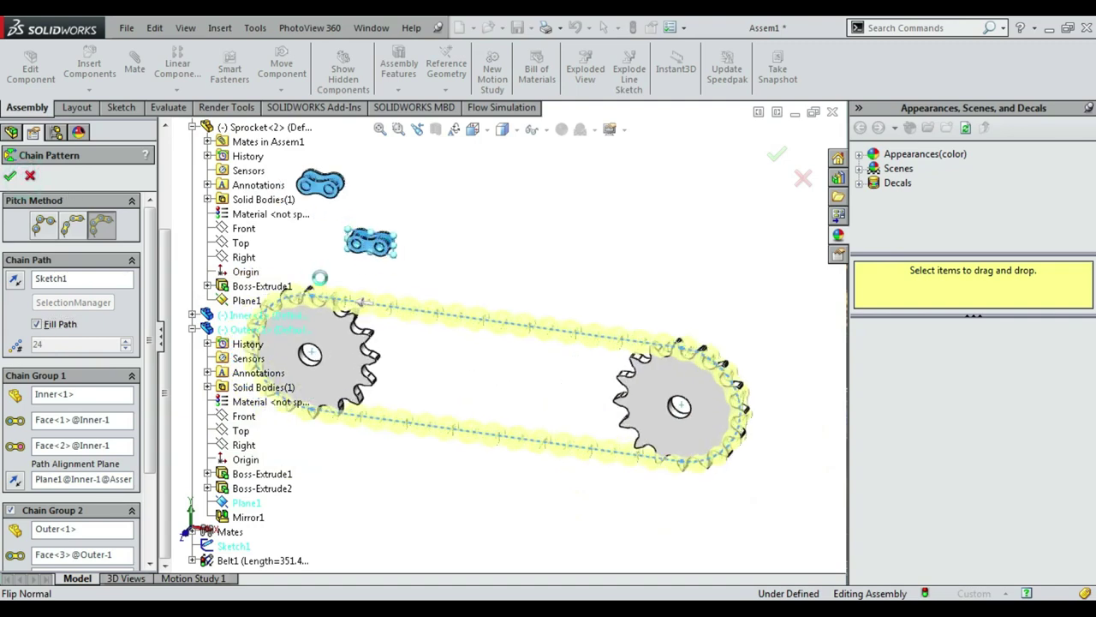
{"action": "key", "text": "Return"}
{"action": "scroll", "coordinate": [324, 291], "scroll_direction": "down", "scroll_amount": 4}
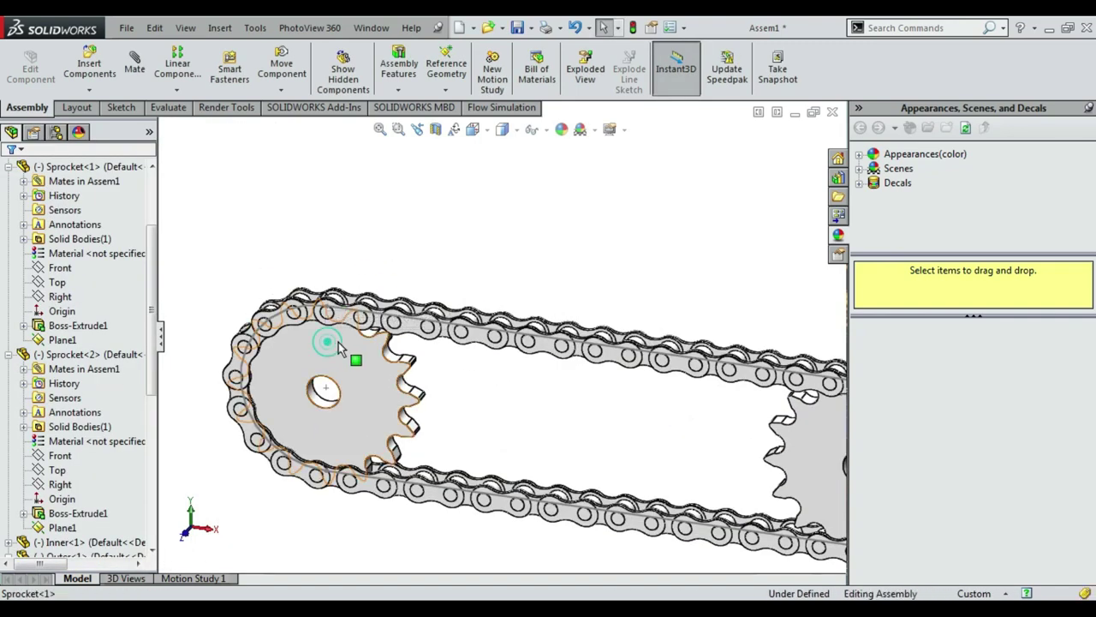
Step: Drag the left sprocket and the chain to see that the chain slides independently
{"action": "left_click", "coordinate": [385, 396]}
{"action": "mouse_move", "coordinate": [386, 395]}
{"action": "left_mouse_down"}
{"action": "mouse_move", "coordinate": [355, 423]}
{"action": "mouse_move", "coordinate": [341, 420]}
{"action": "left_mouse_up"}
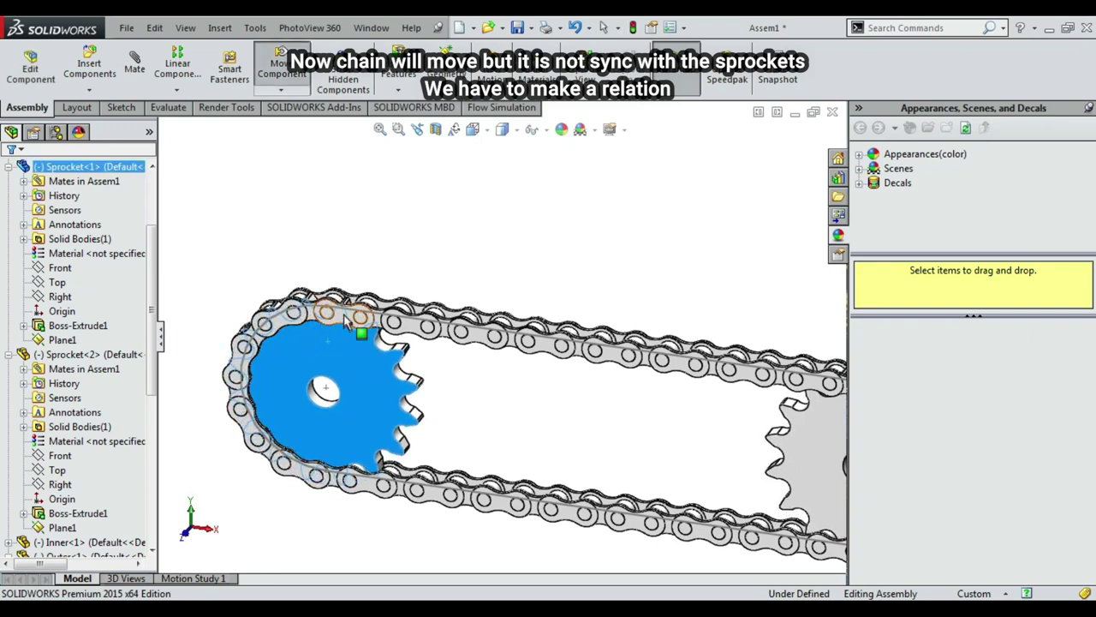
{"action": "left_click_drag", "start_coordinate": [347, 321], "coordinate": [275, 331]}
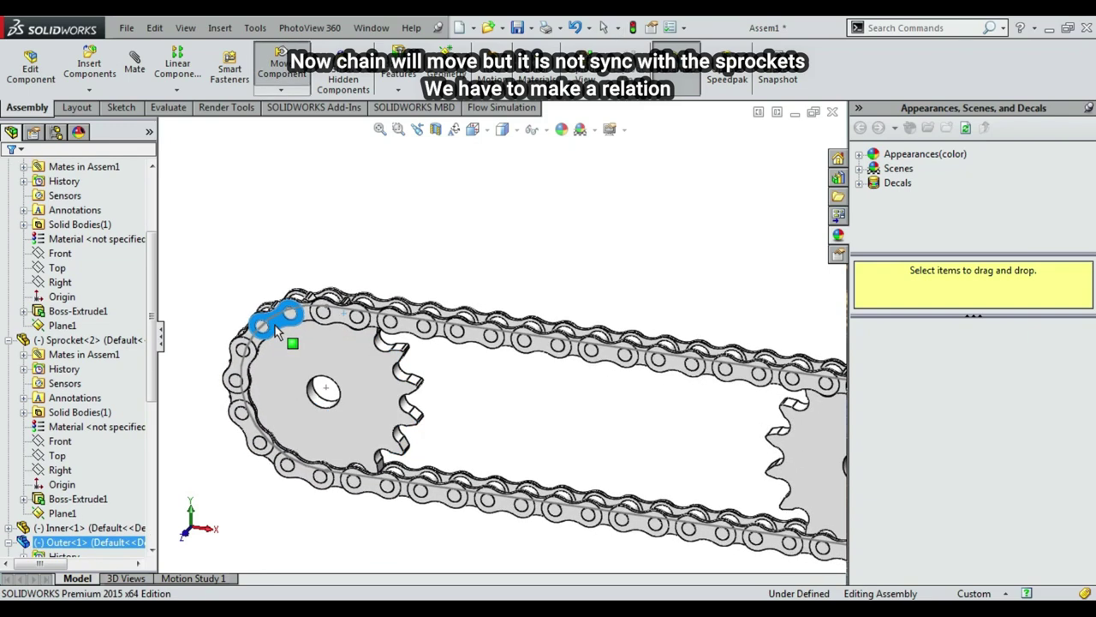
{"action": "left_click", "coordinate": [420, 217]}
{"action": "scroll", "coordinate": [325, 368], "scroll_direction": "down", "scroll_amount": 2}
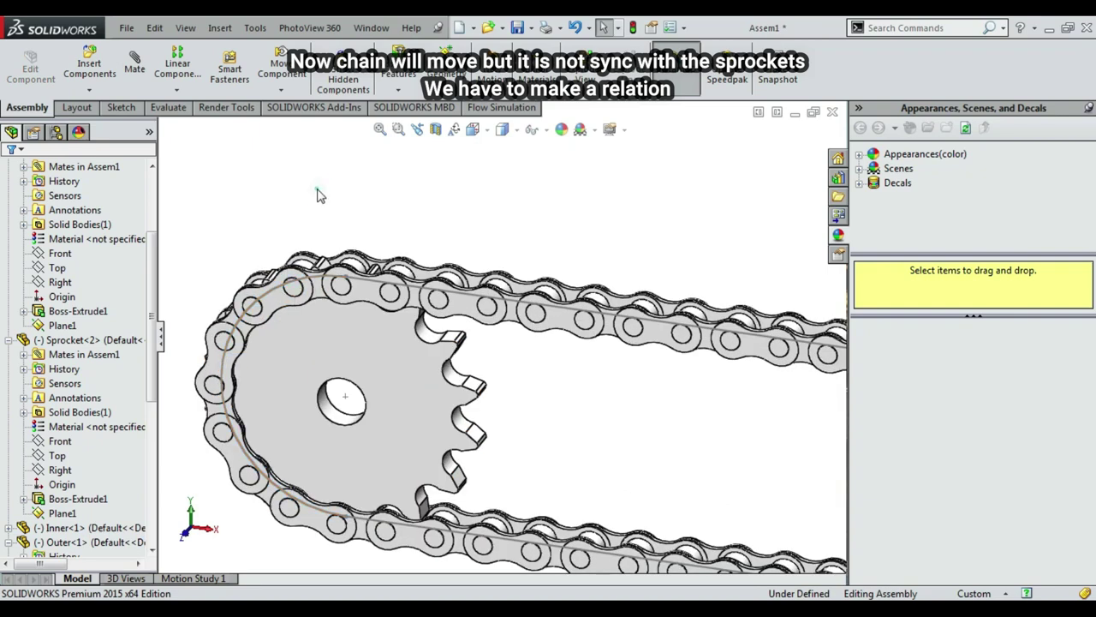
Step: Tilt the view slightly and hide the chain's Sketch1 path circle
{"action": "right_click", "coordinate": [316, 167]}
{"action": "left_click", "coordinate": [350, 221]}
{"action": "left_click_drag", "start_coordinate": [366, 245], "coordinate": [364, 248]}
{"action": "scroll", "coordinate": [391, 245], "scroll_direction": "up", "scroll_amount": 3}
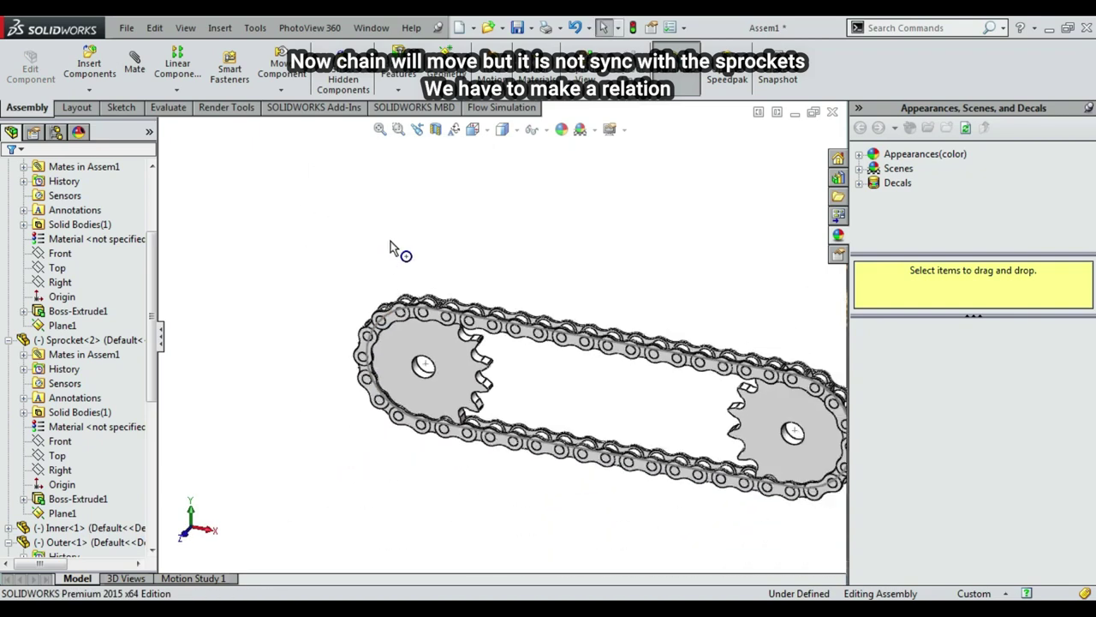
{"action": "scroll", "coordinate": [428, 318], "scroll_direction": "down", "scroll_amount": 3}
{"action": "scroll", "coordinate": [433, 310], "scroll_direction": "down", "scroll_amount": 1}
{"action": "left_click", "coordinate": [432, 297]}
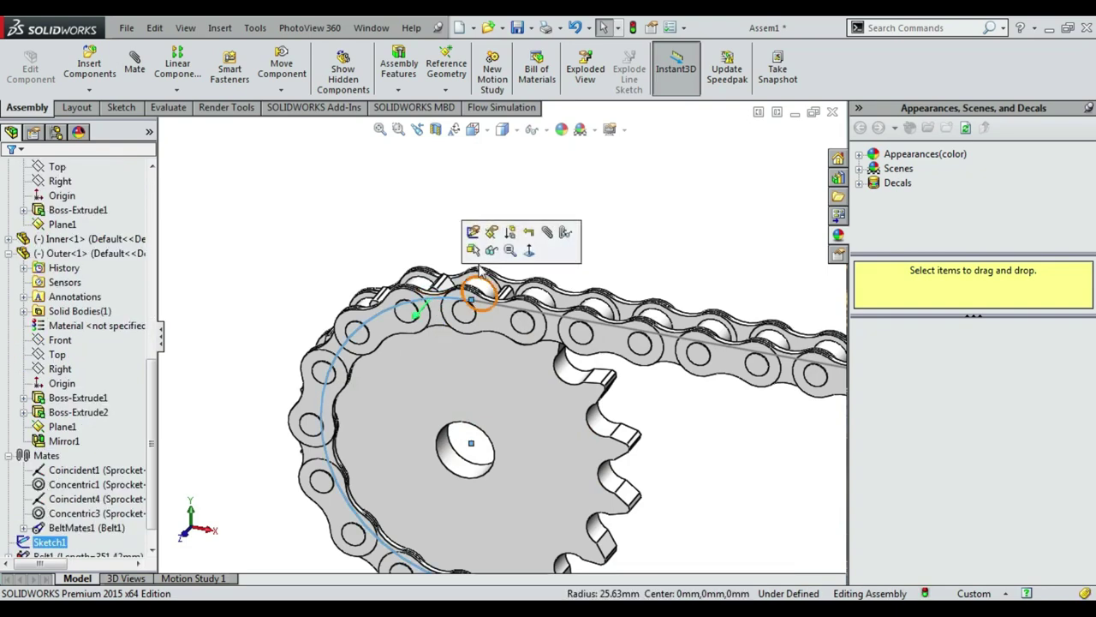
{"action": "left_click", "coordinate": [486, 255]}
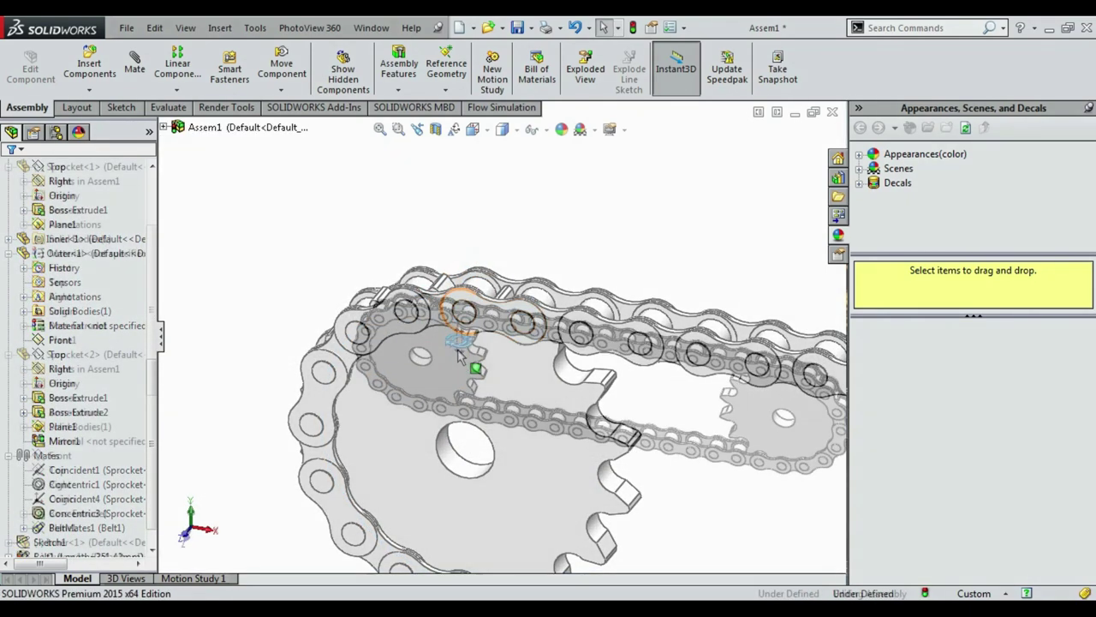
{"action": "scroll", "coordinate": [462, 319], "scroll_direction": "down", "scroll_amount": 2}
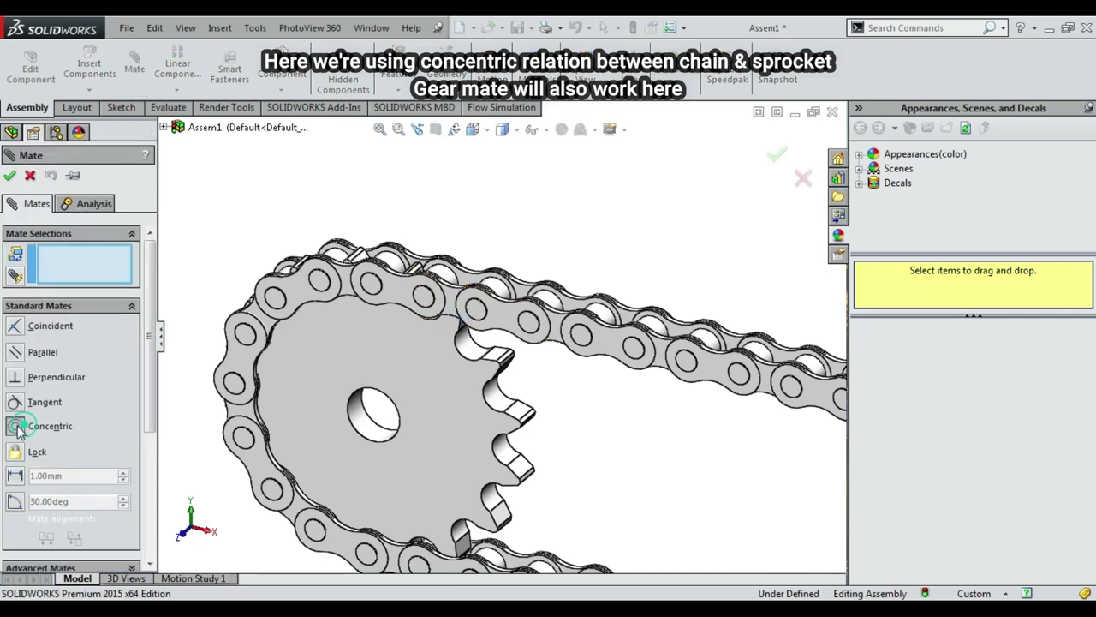
Step: Mate a left-sprocket tooth face concentric with the Inner-24 link roller, creating Concentric4
{"action": "scroll", "coordinate": [514, 339], "scroll_direction": "down", "scroll_amount": 2}
{"action": "scroll", "coordinate": [477, 359], "scroll_direction": "down", "scroll_amount": 3}
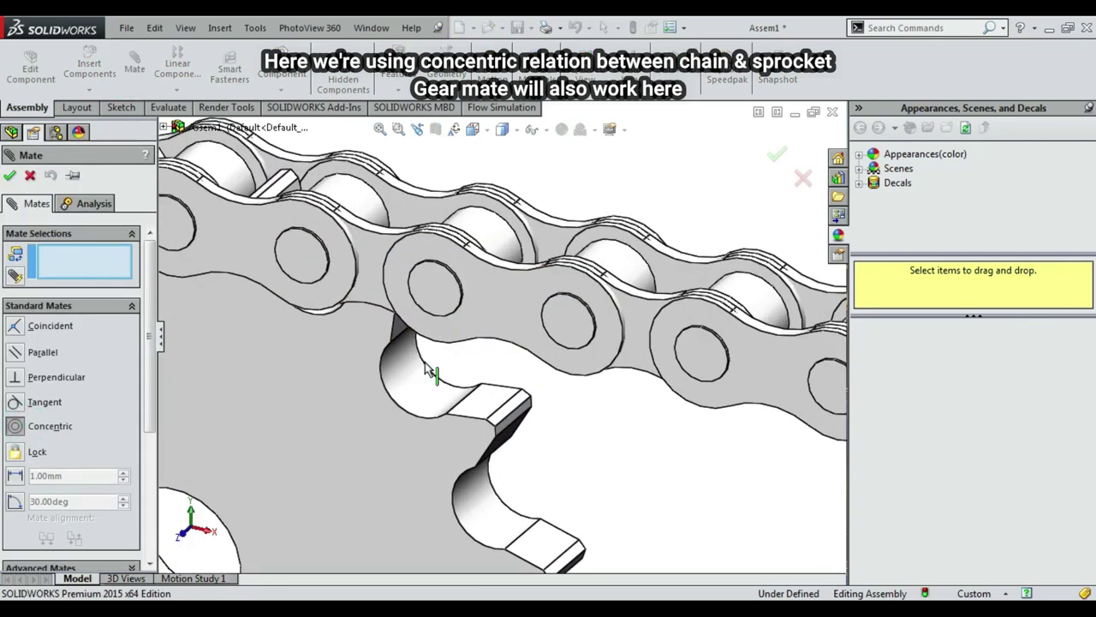
{"action": "left_click", "coordinate": [406, 382]}
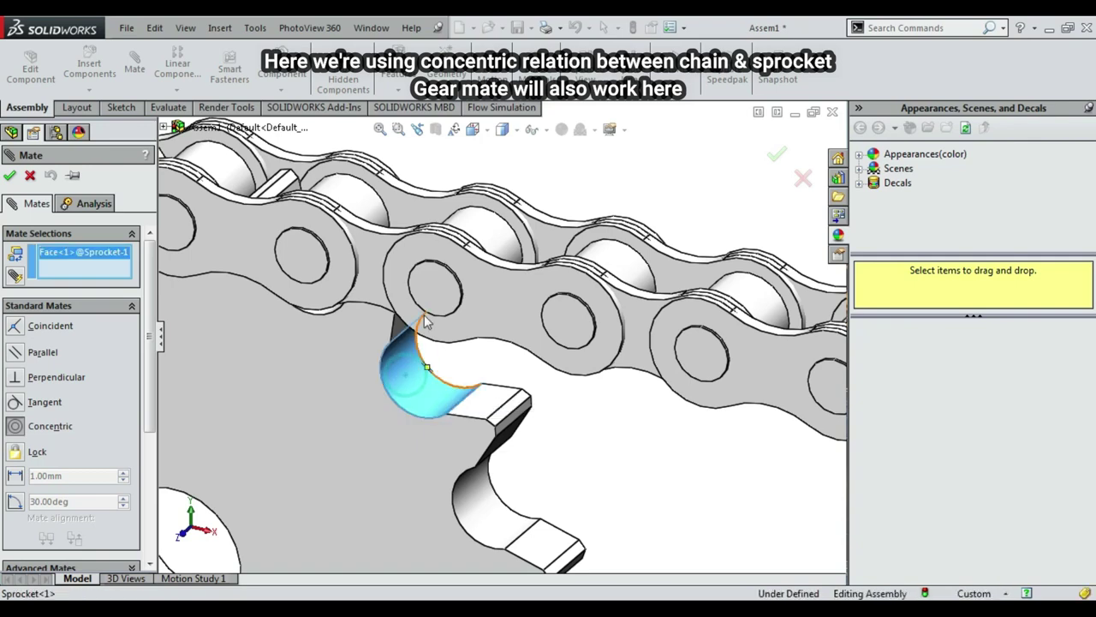
{"action": "left_click", "coordinate": [492, 247]}
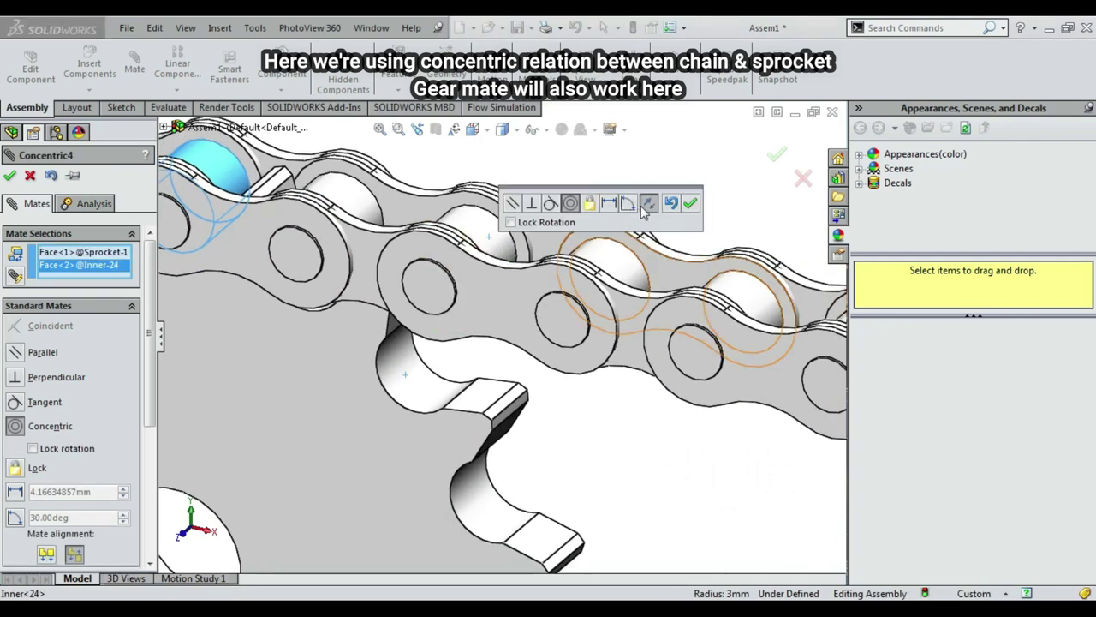
{"action": "left_click", "coordinate": [691, 204]}
{"action": "key", "text": "Return"}
{"action": "scroll", "coordinate": [514, 343], "scroll_direction": "up", "scroll_amount": 3}
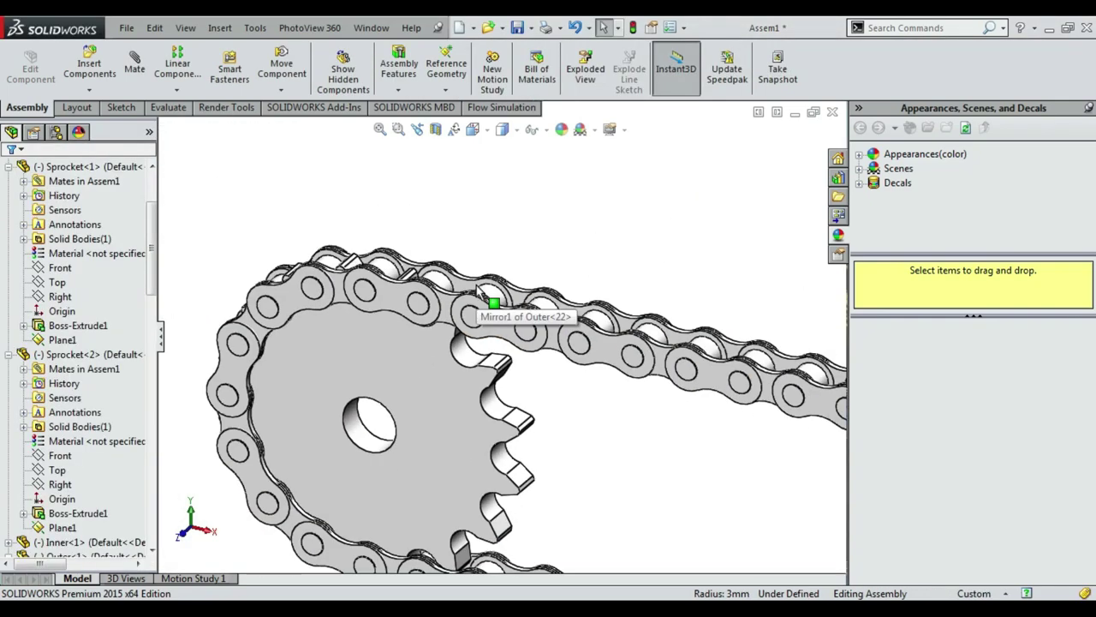
{"action": "scroll", "coordinate": [501, 317], "scroll_direction": "up", "scroll_amount": 3}
{"action": "scroll", "coordinate": [501, 306], "scroll_direction": "up", "scroll_amount": 2}
{"action": "scroll", "coordinate": [631, 404], "scroll_direction": "down", "scroll_amount": 3}
Step: Drag the left sprocket around the loop to confirm the chain now follows it
{"action": "left_click", "coordinate": [261, 310]}
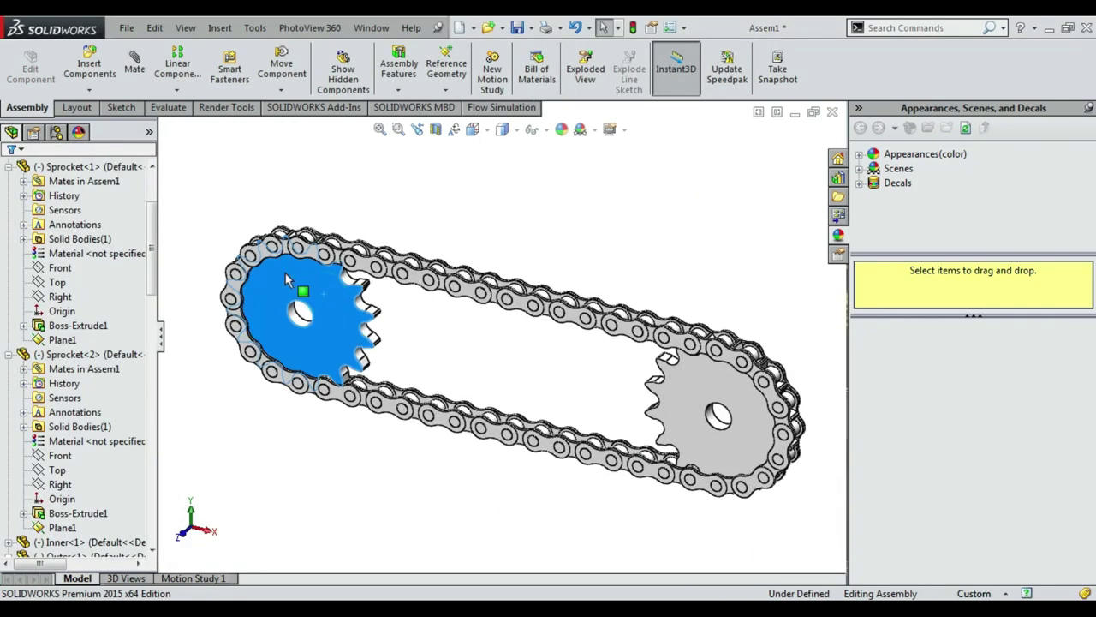
{"action": "mouse_move", "coordinate": [261, 310]}
{"action": "left_mouse_down"}
{"action": "mouse_move", "coordinate": [325, 356]}
{"action": "mouse_move", "coordinate": [338, 343]}
{"action": "mouse_move", "coordinate": [326, 353]}
{"action": "left_mouse_up"}
{"action": "mouse_move", "coordinate": [332, 293]}
{"action": "left_mouse_down"}
{"action": "mouse_move", "coordinate": [298, 250]}
{"action": "mouse_move", "coordinate": [254, 279]}
{"action": "left_mouse_up"}
{"action": "scroll", "coordinate": [488, 367], "scroll_direction": "down", "scroll_amount": 2}
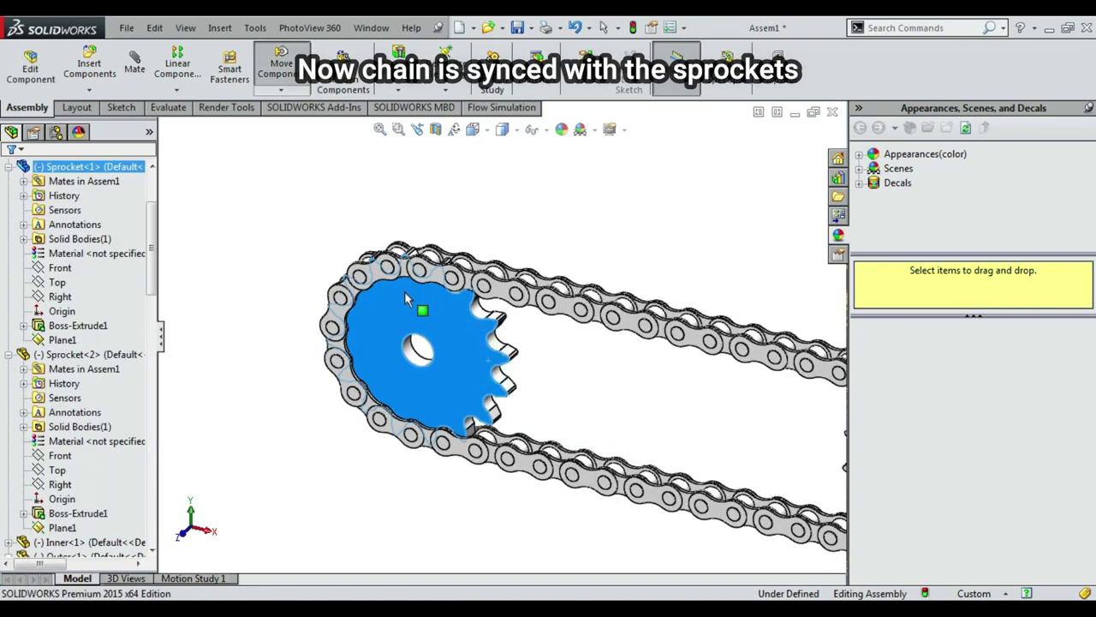
{"action": "mouse_move", "coordinate": [408, 298]}
{"action": "left_mouse_down"}
{"action": "mouse_move", "coordinate": [345, 328]}
{"action": "mouse_move", "coordinate": [318, 412]}
{"action": "mouse_move", "coordinate": [420, 489]}
{"action": "mouse_move", "coordinate": [587, 457]}
{"action": "mouse_move", "coordinate": [578, 251]}
{"action": "mouse_move", "coordinate": [307, 236]}
{"action": "mouse_move", "coordinate": [310, 420]}
{"action": "mouse_move", "coordinate": [589, 367]}
{"action": "mouse_move", "coordinate": [519, 211]}
{"action": "mouse_move", "coordinate": [318, 238]}
{"action": "mouse_move", "coordinate": [328, 421]}
{"action": "mouse_move", "coordinate": [512, 480]}
{"action": "mouse_move", "coordinate": [419, 394]}
{"action": "left_mouse_up"}
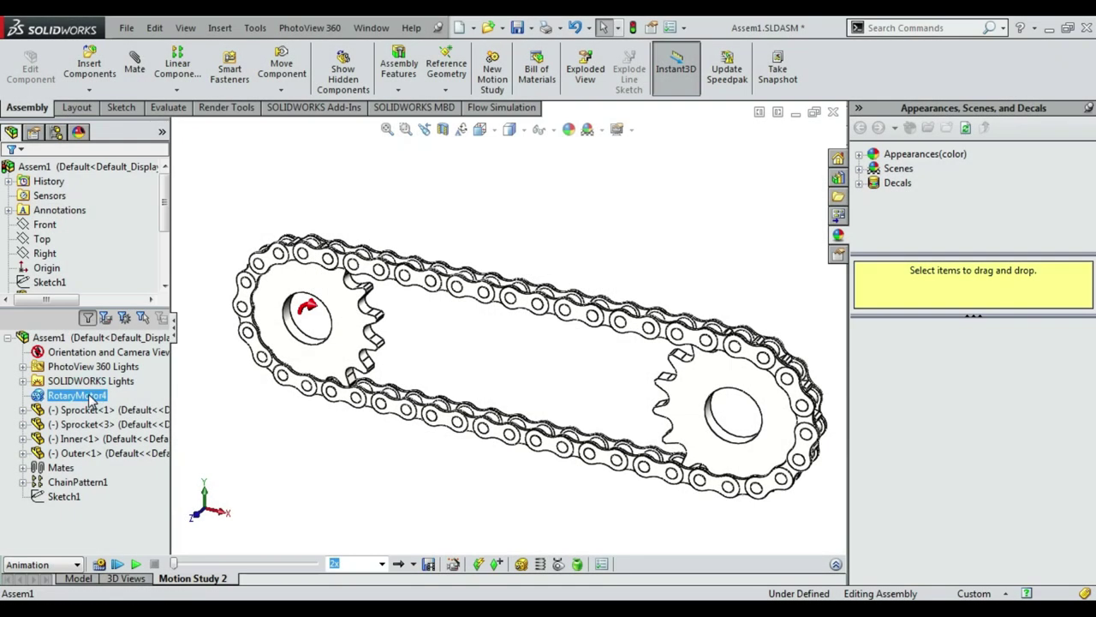
Step: Review the rotary motor's feature settings, confirming constant speed at 1 RPM
{"action": "right_click", "coordinate": [91, 398]}
{"action": "left_click", "coordinate": [107, 408]}
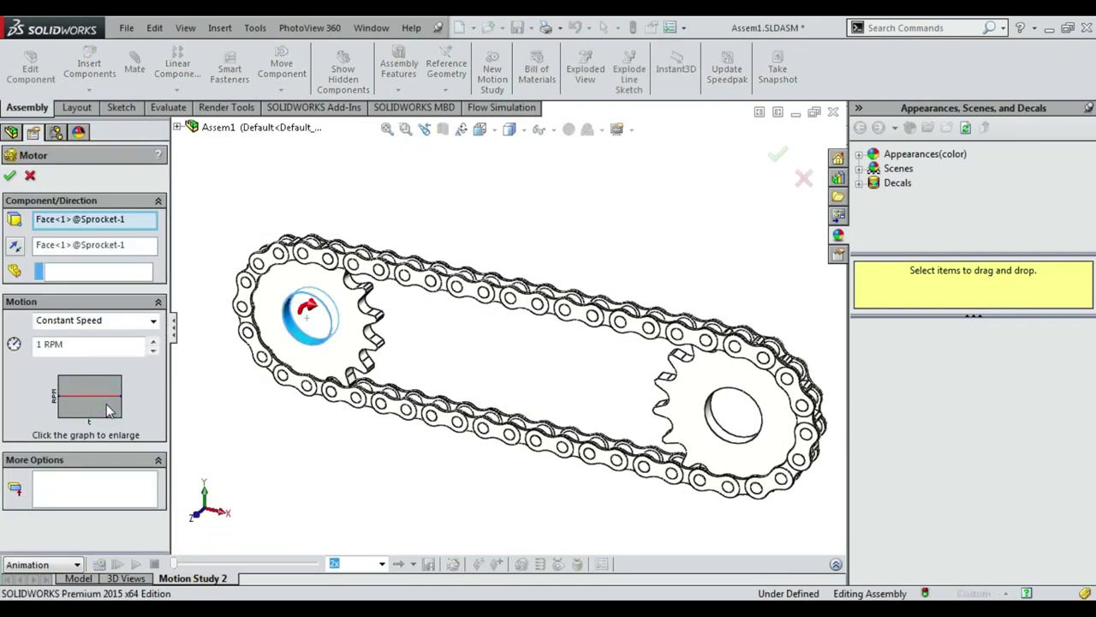
{"action": "left_click", "coordinate": [33, 176]}
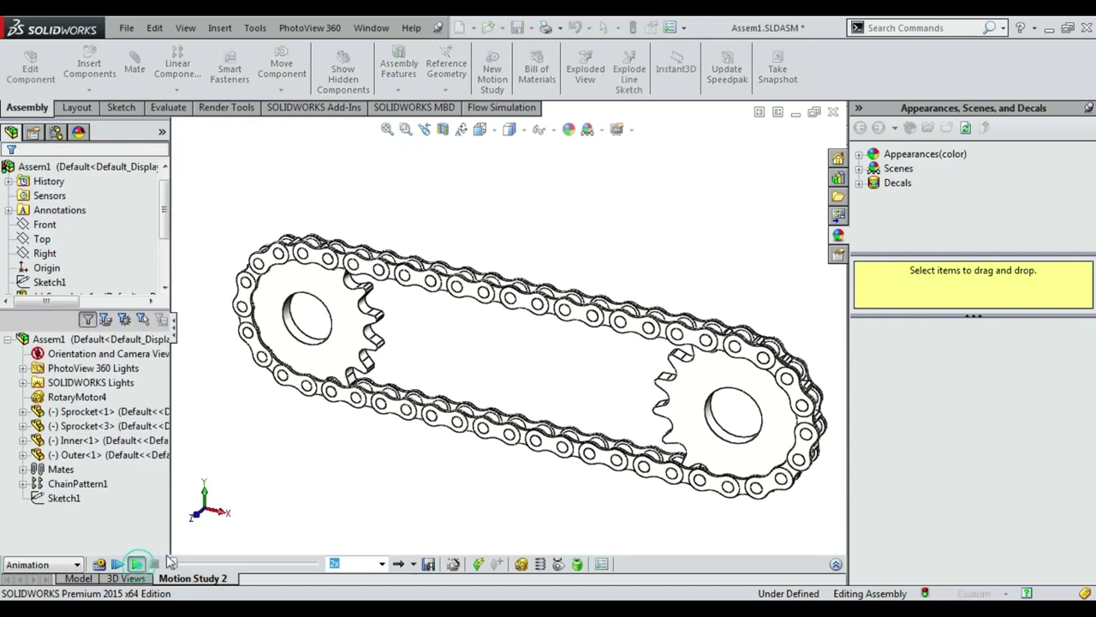